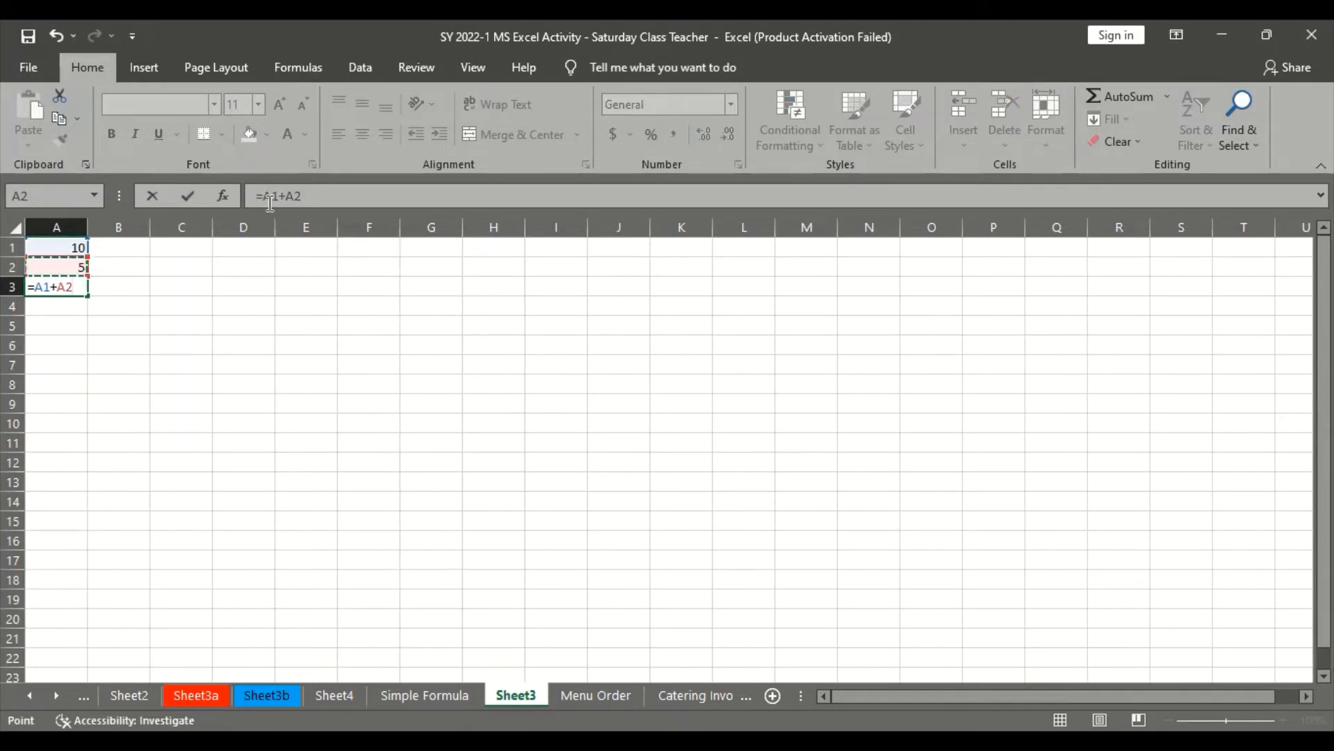
# Confirm the formula =A1+A2 in cell A3 and reselect that cell to check its formula
pyautogui.press('Return')
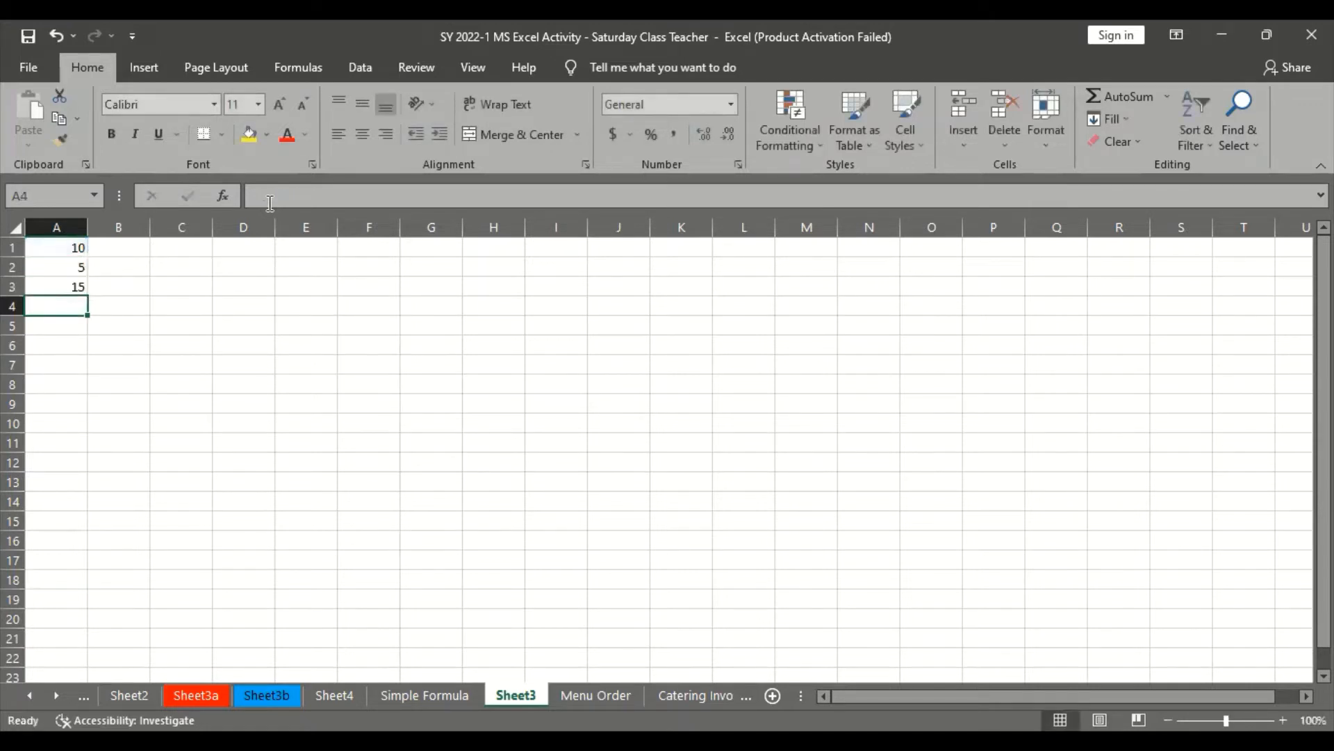
pyautogui.click(77, 285)
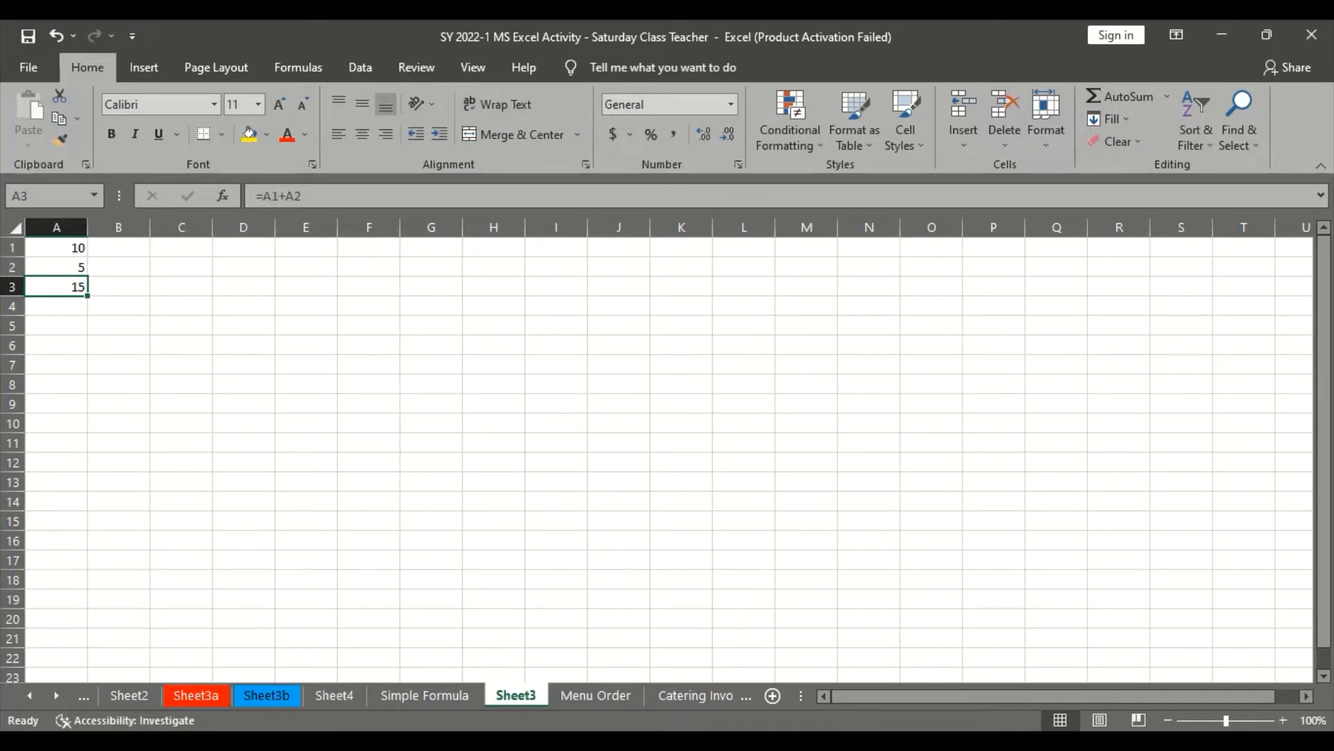
# Review the recalculation example in the browser tutorial, then set cell A1 to 15 in Excel and check cell A3's formula
pyautogui.hotkey('alt', 'Tab')
pyautogui.scroll(-4, 677, 498)
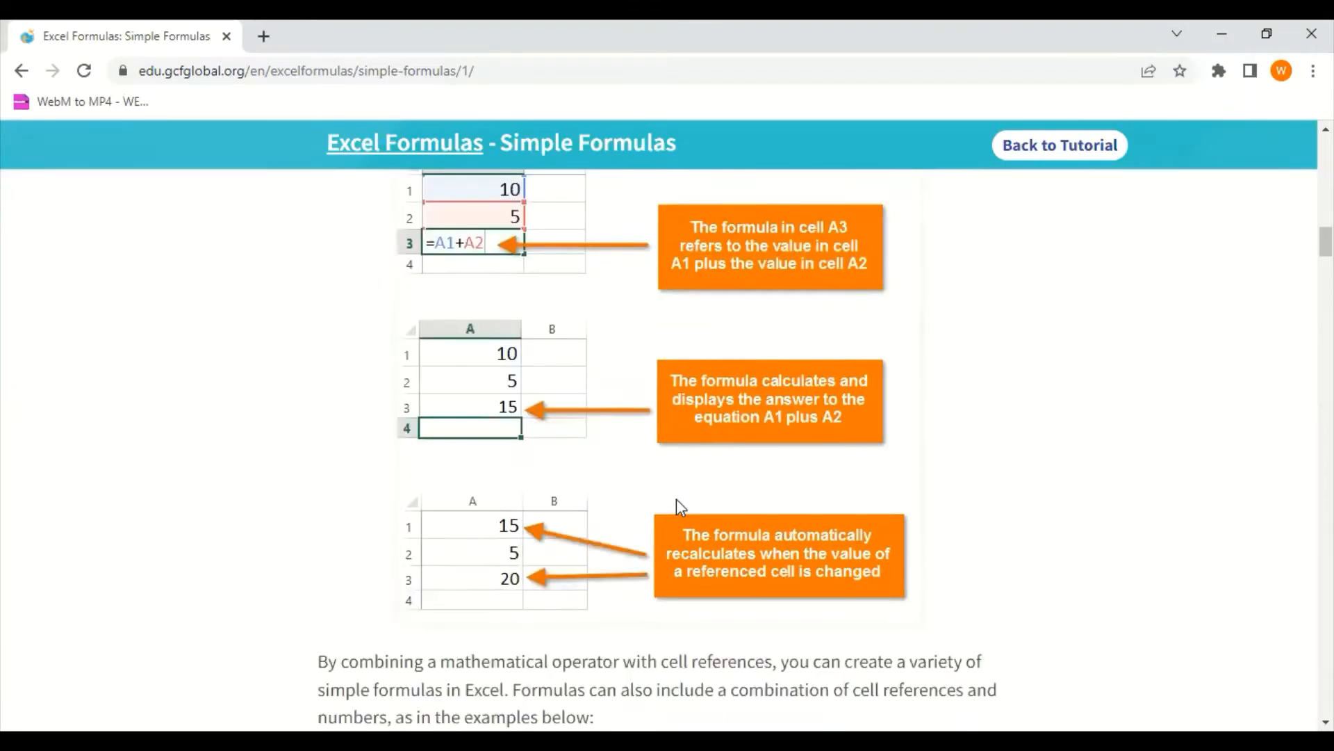
pyautogui.scroll(1, 677, 498)
pyautogui.scroll(2, 667, 487)
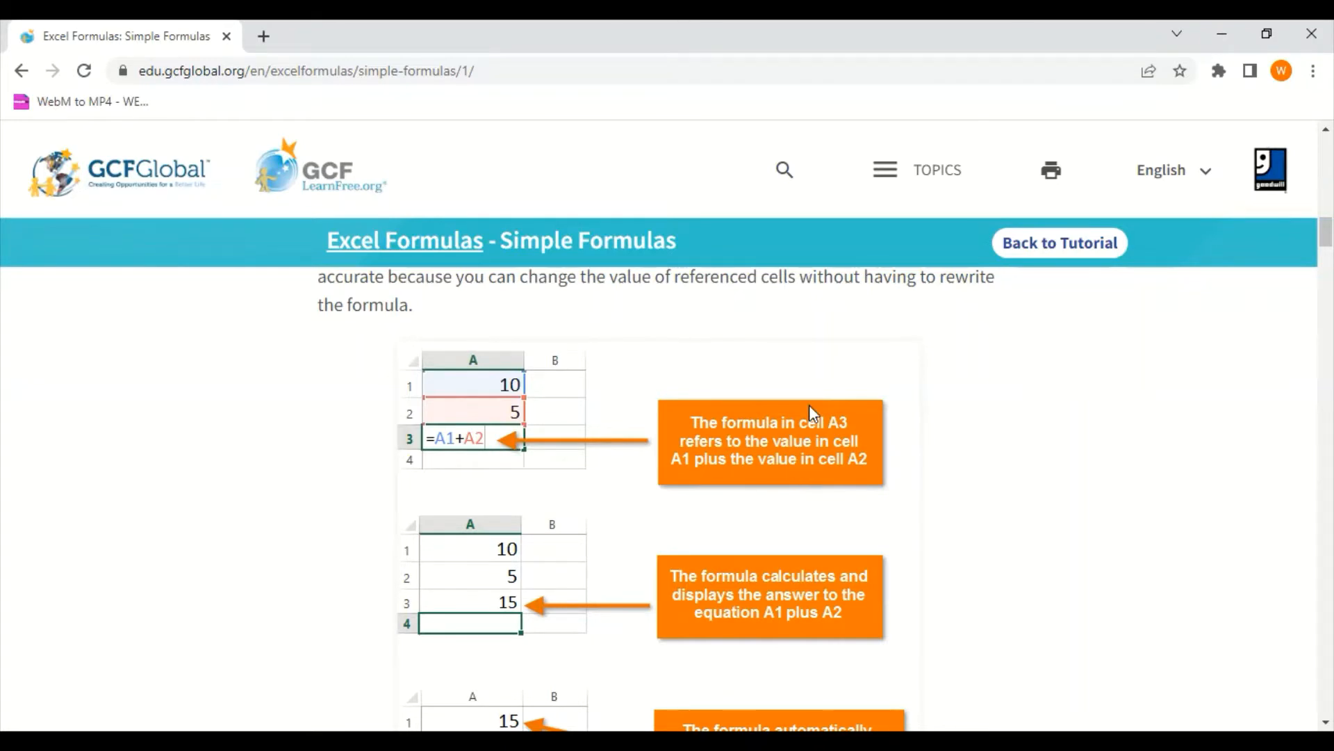
pyautogui.scroll(-3, 840, 612)
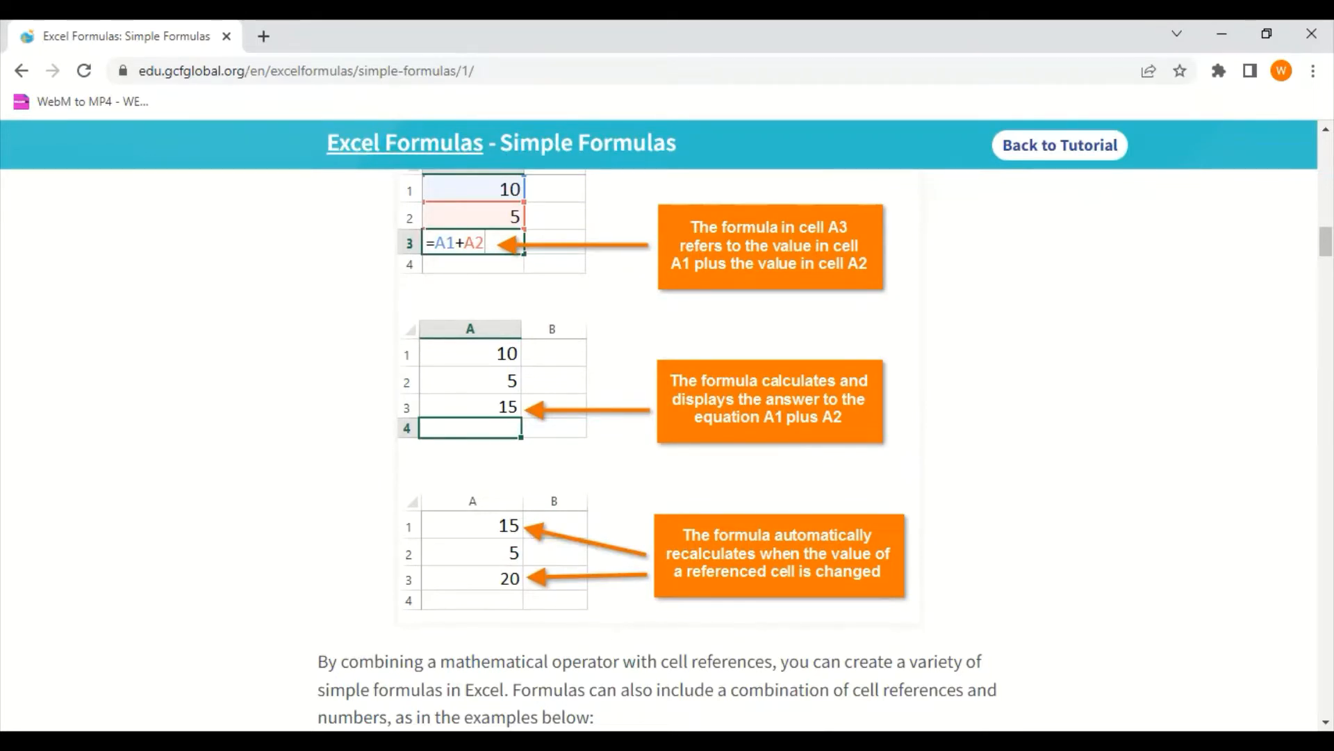
pyautogui.hotkey('alt', 'Tab')
pyautogui.click(79, 248)
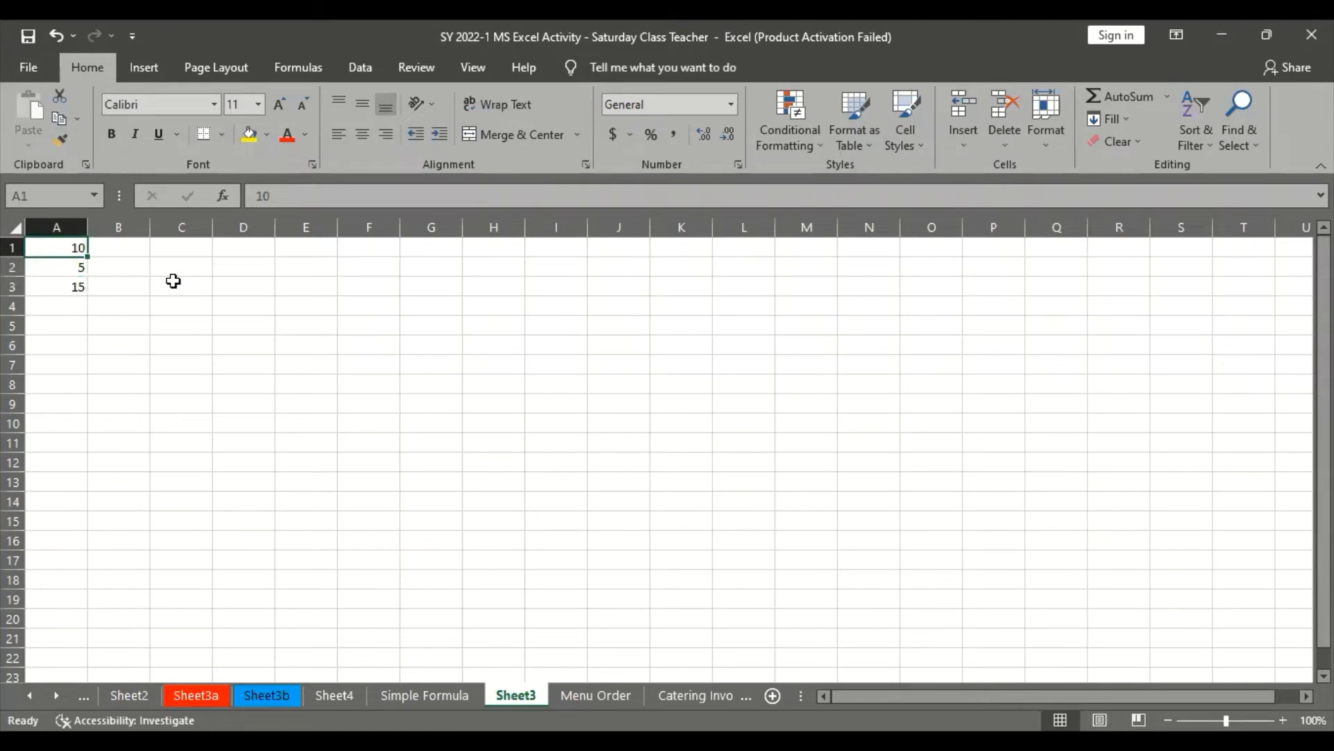
pyautogui.write('15')
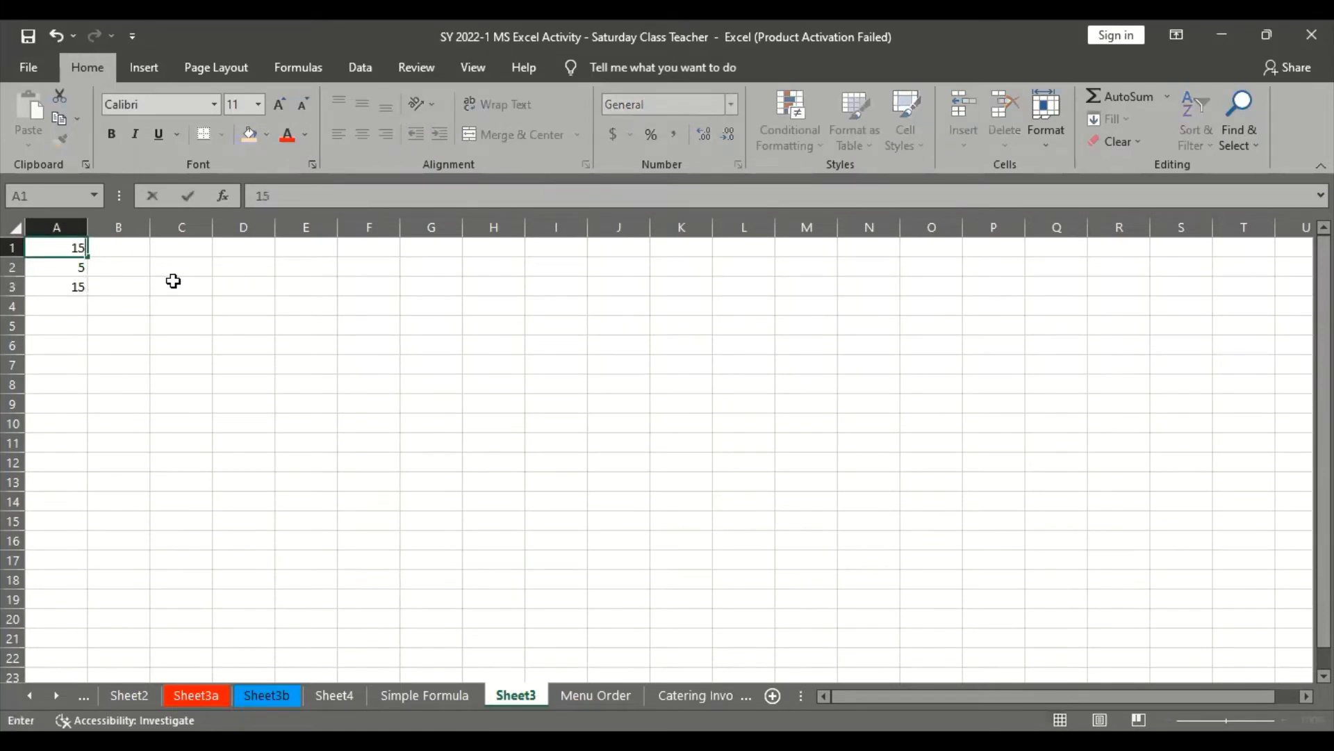
pyautogui.press('Return')
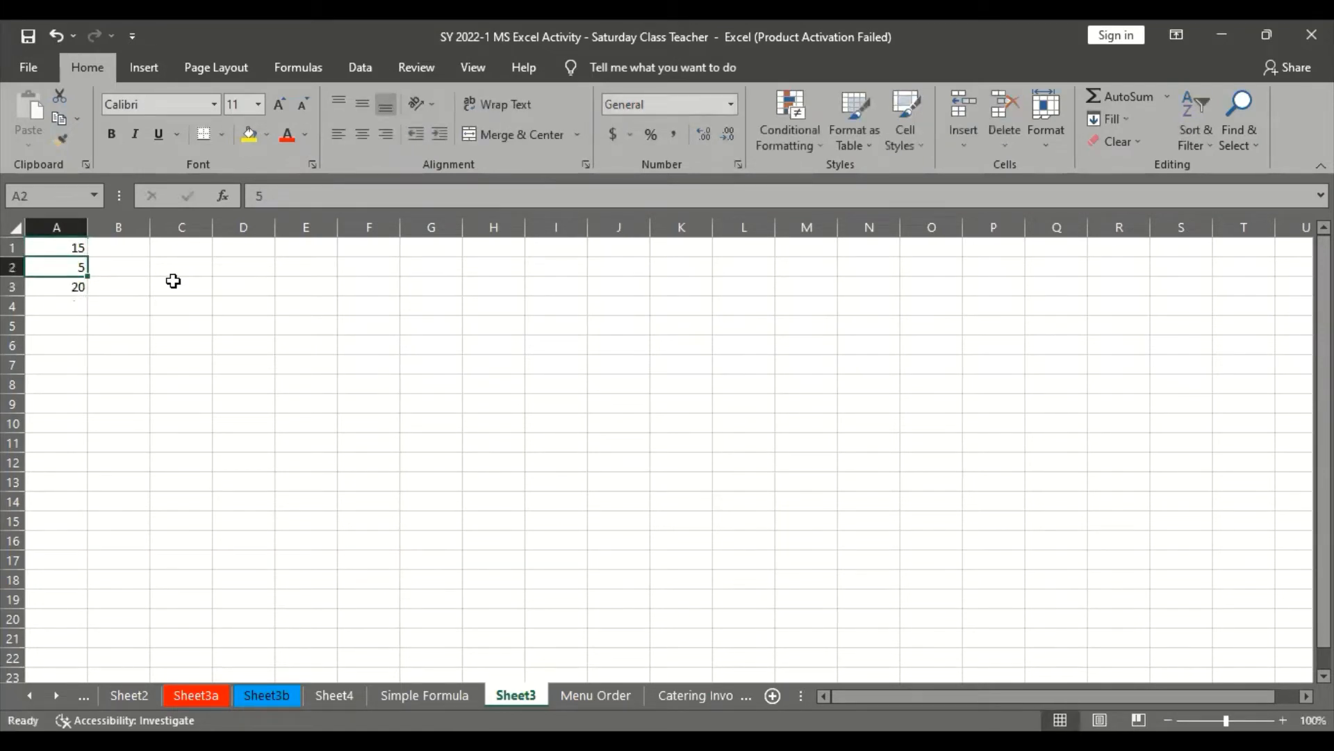
pyautogui.click(65, 286)
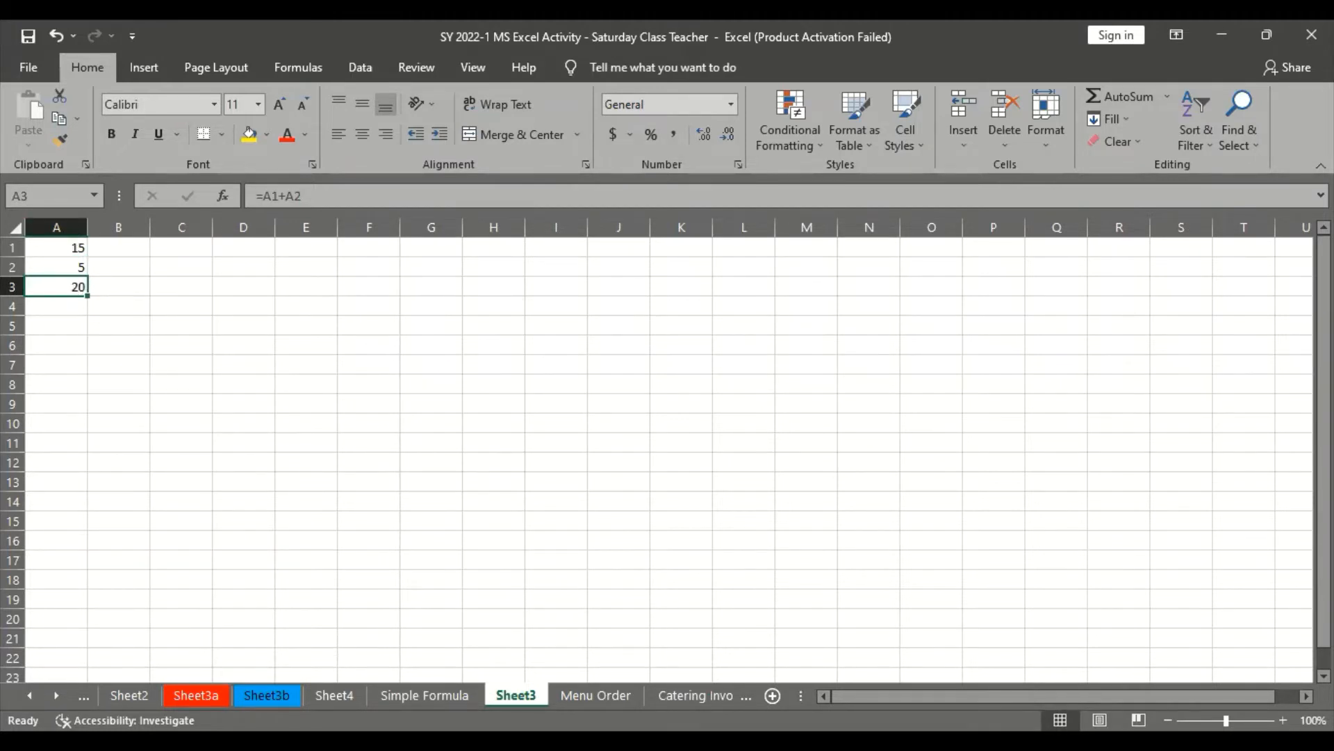
# Switch to the browser tutorial and review its table of example formulas and the first instruction for creating a budget formula
pyautogui.hotkey('alt', 'Tab')
pyautogui.scroll(-2, 581, 522)
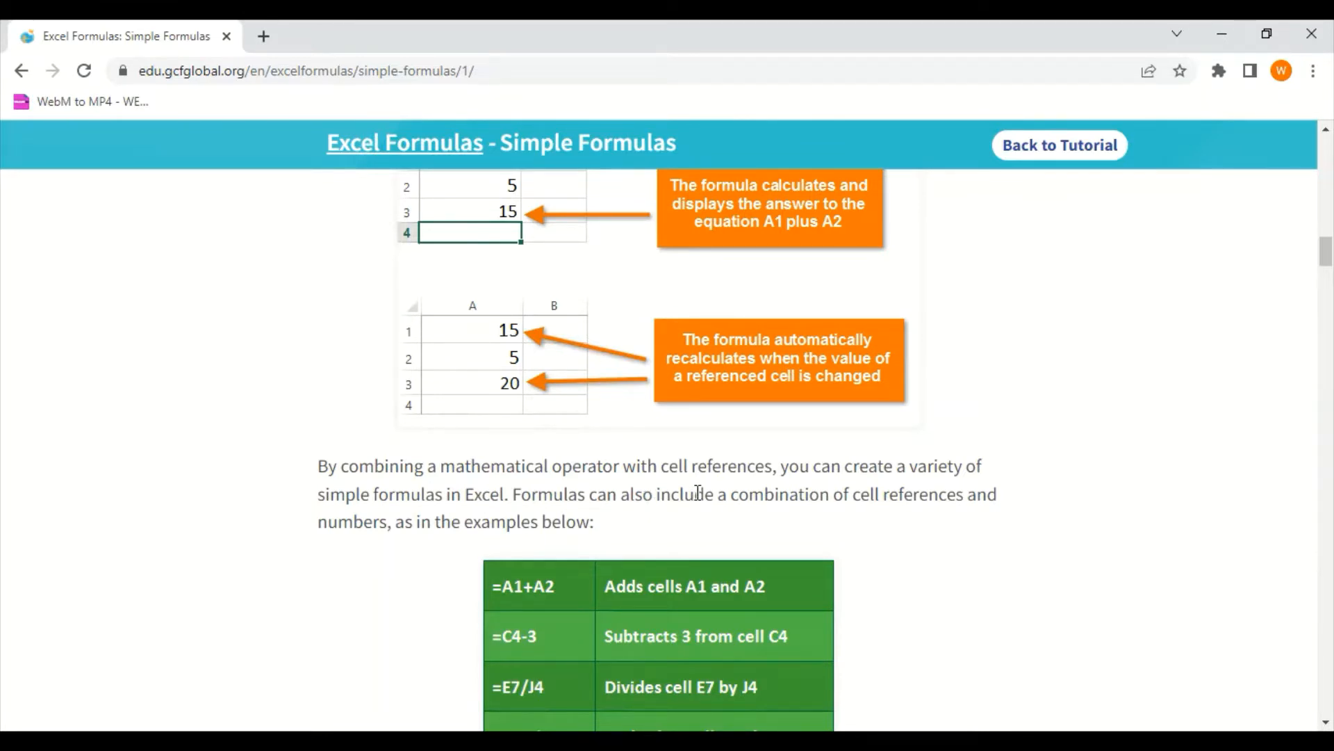
pyautogui.scroll(-6, 697, 488)
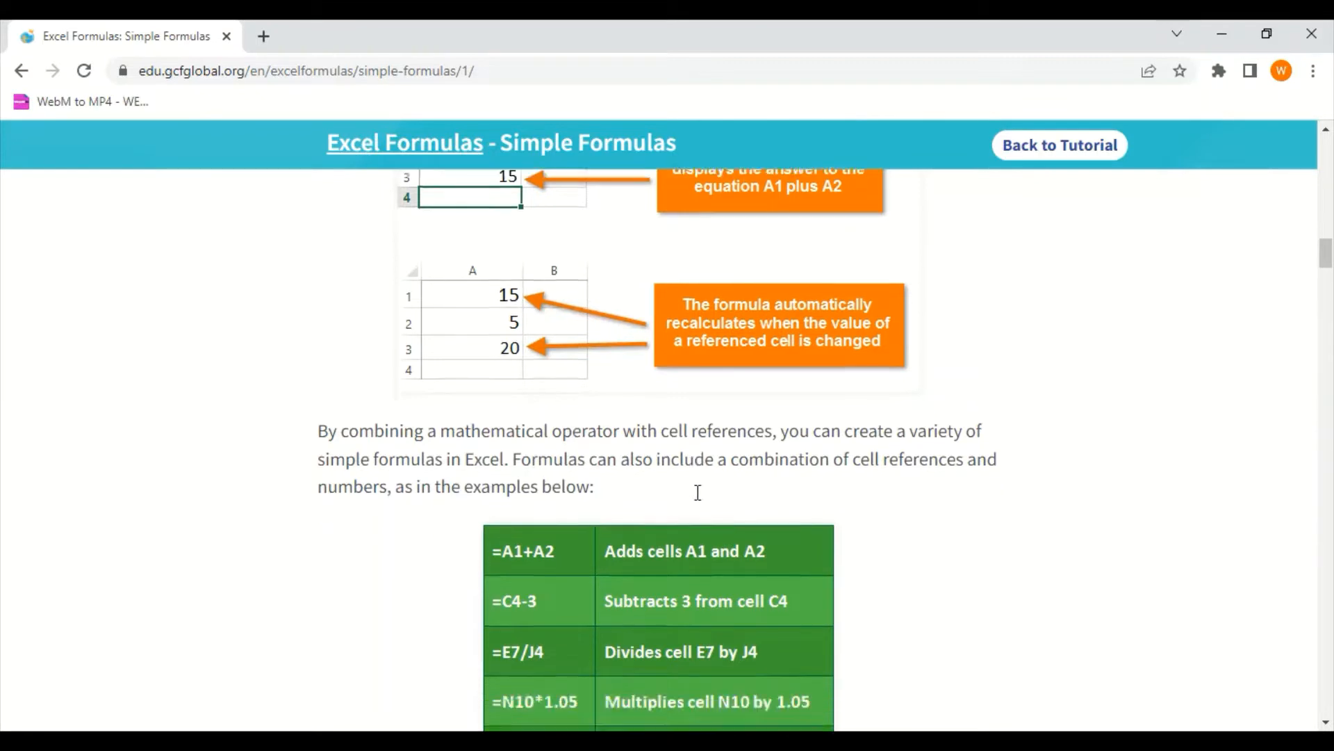
pyautogui.scroll(2, 654, 380)
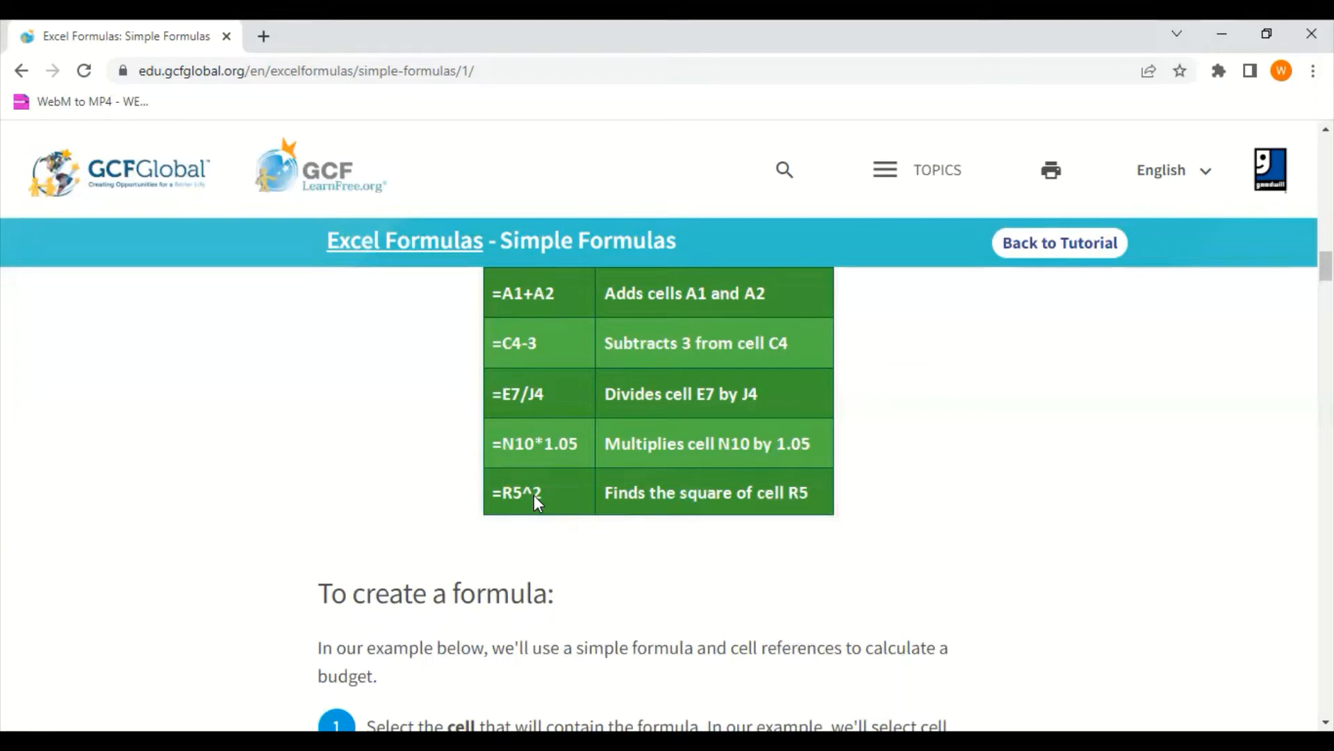
pyautogui.scroll(-5, 542, 498)
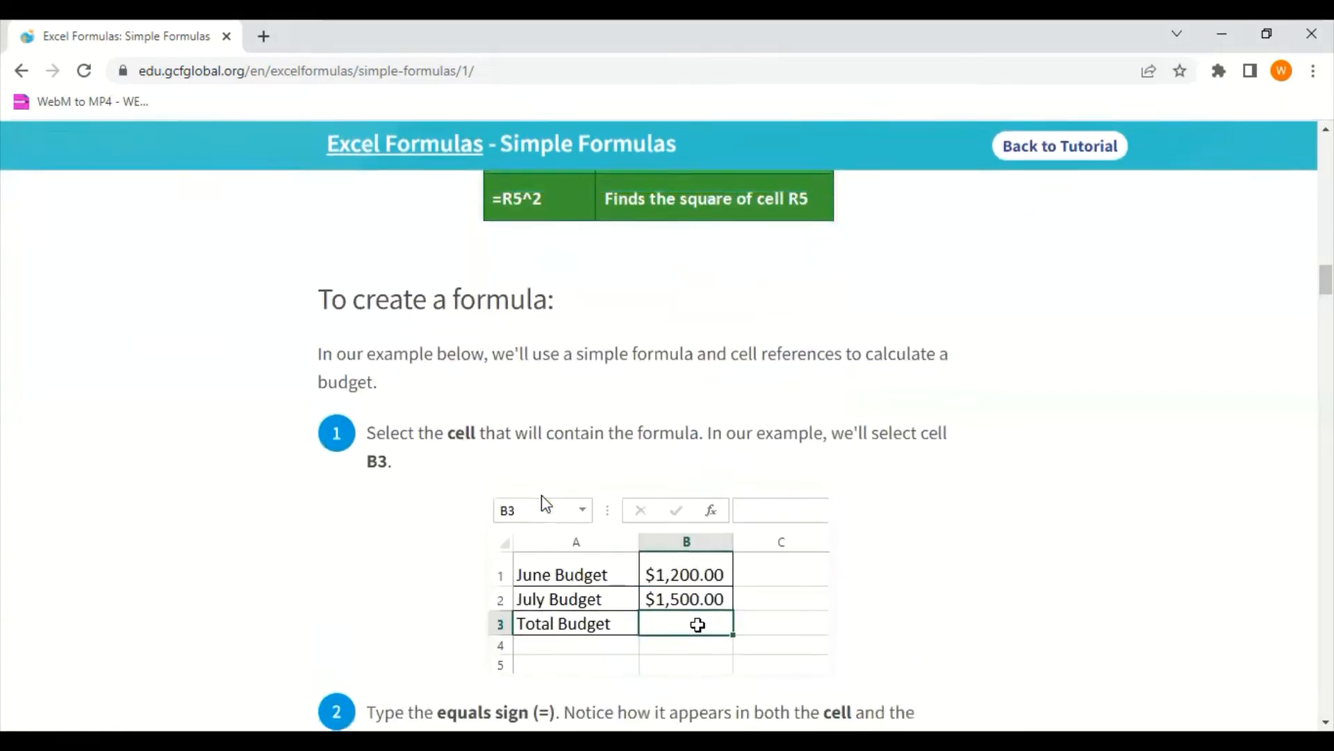
pyautogui.scroll(4, 545, 502)
pyautogui.scroll(-4, 459, 346)
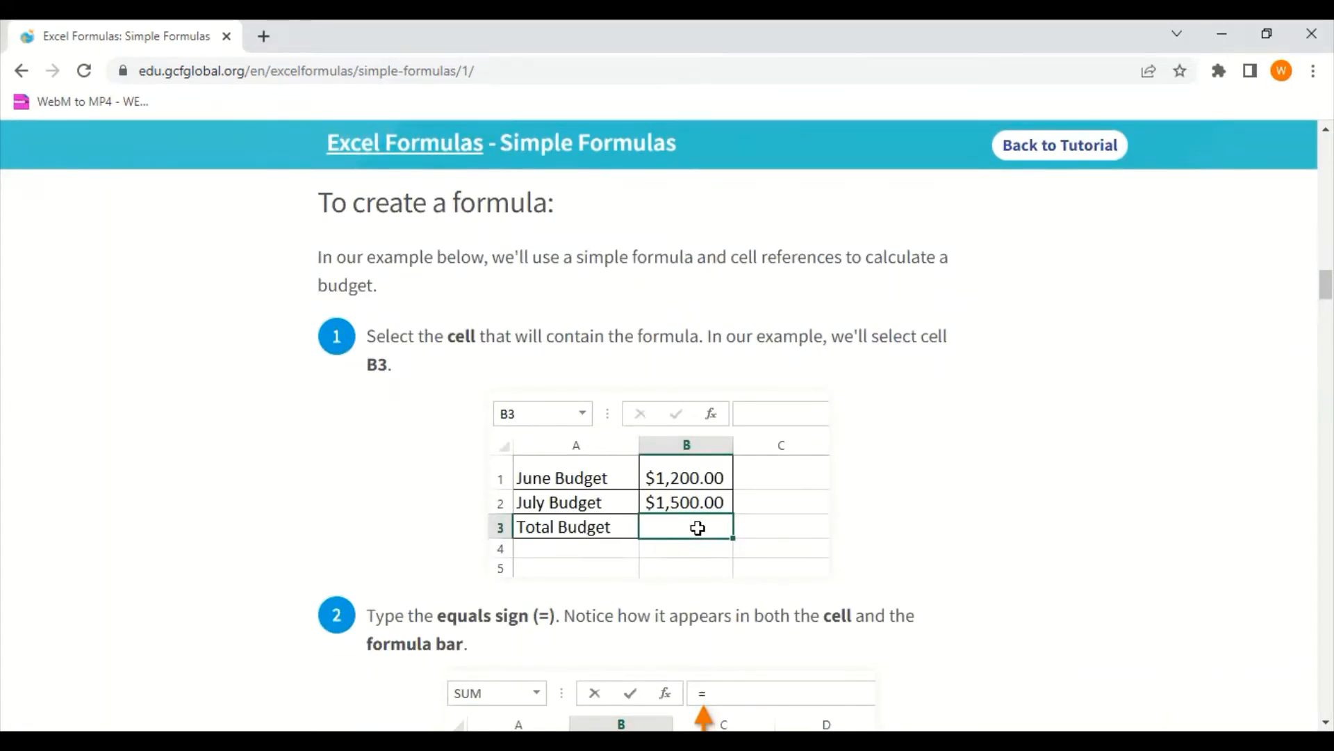
# Return to Excel, open the Simple Formula sheet, and start a formula with an equals sign in Total Budget cell B4
pyautogui.hotkey('alt', 'Tab')
pyautogui.click(414, 692)
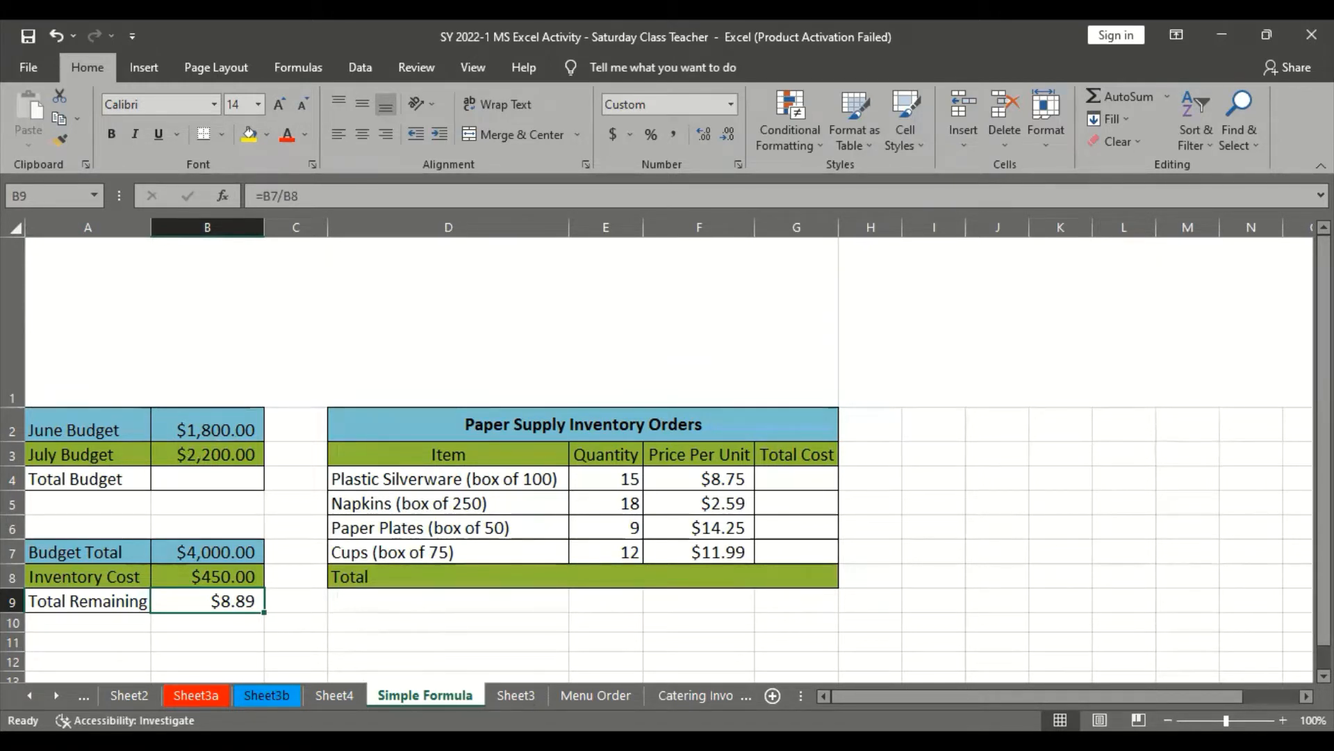
pyautogui.hotkey('alt', 'Tab')
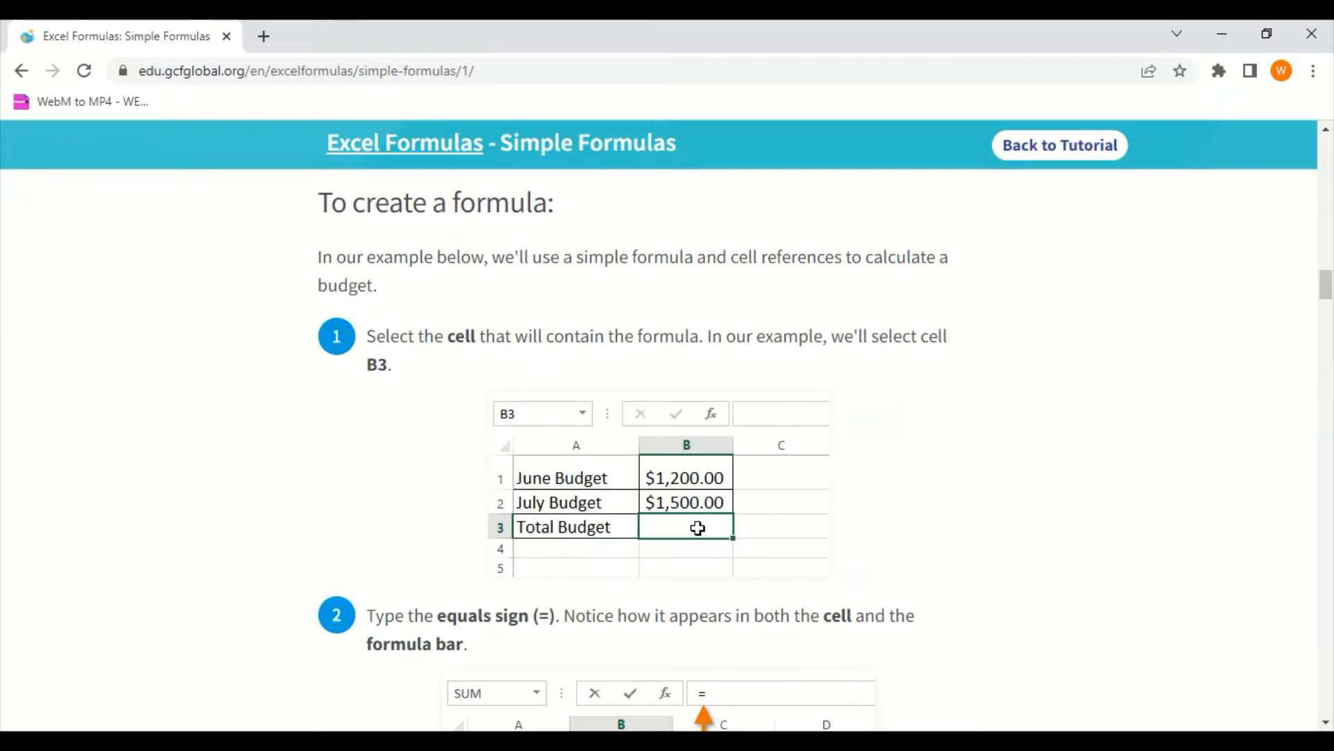
pyautogui.hotkey('alt', 'Tab')
pyautogui.click(241, 477)
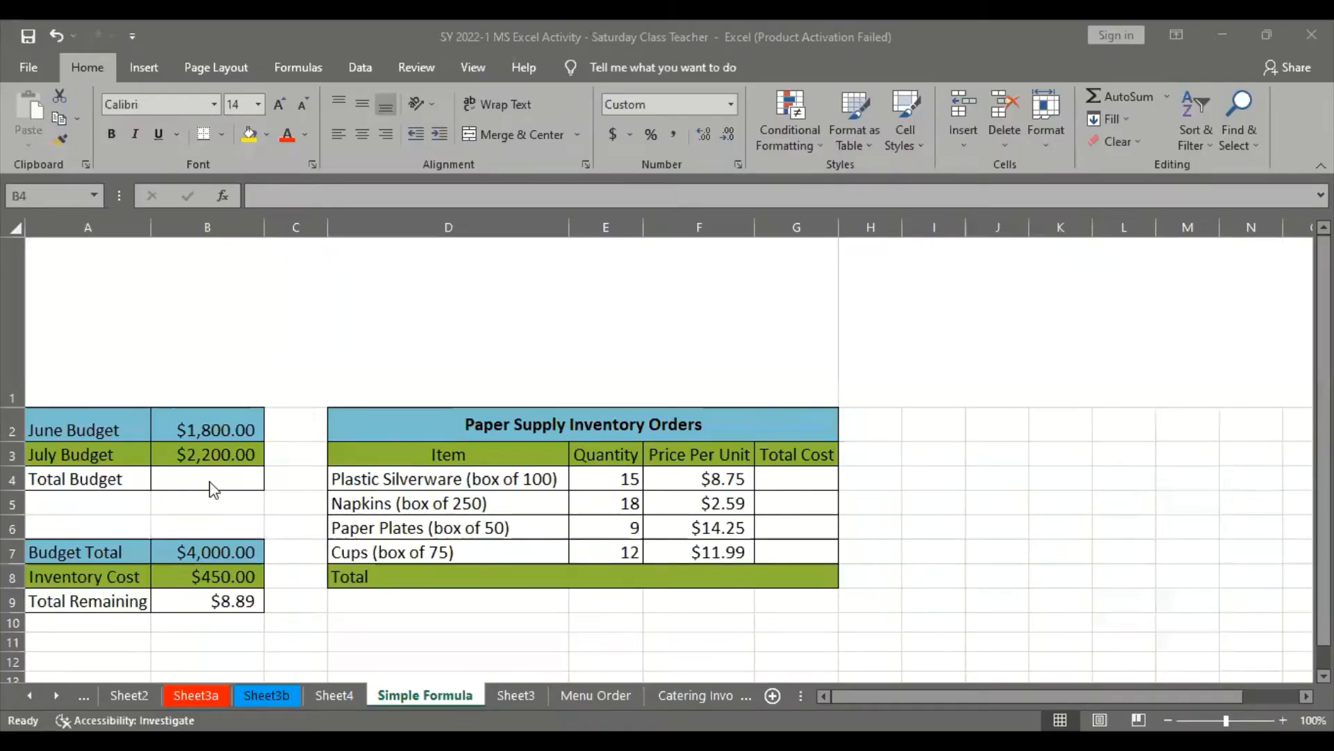
pyautogui.click(221, 486)
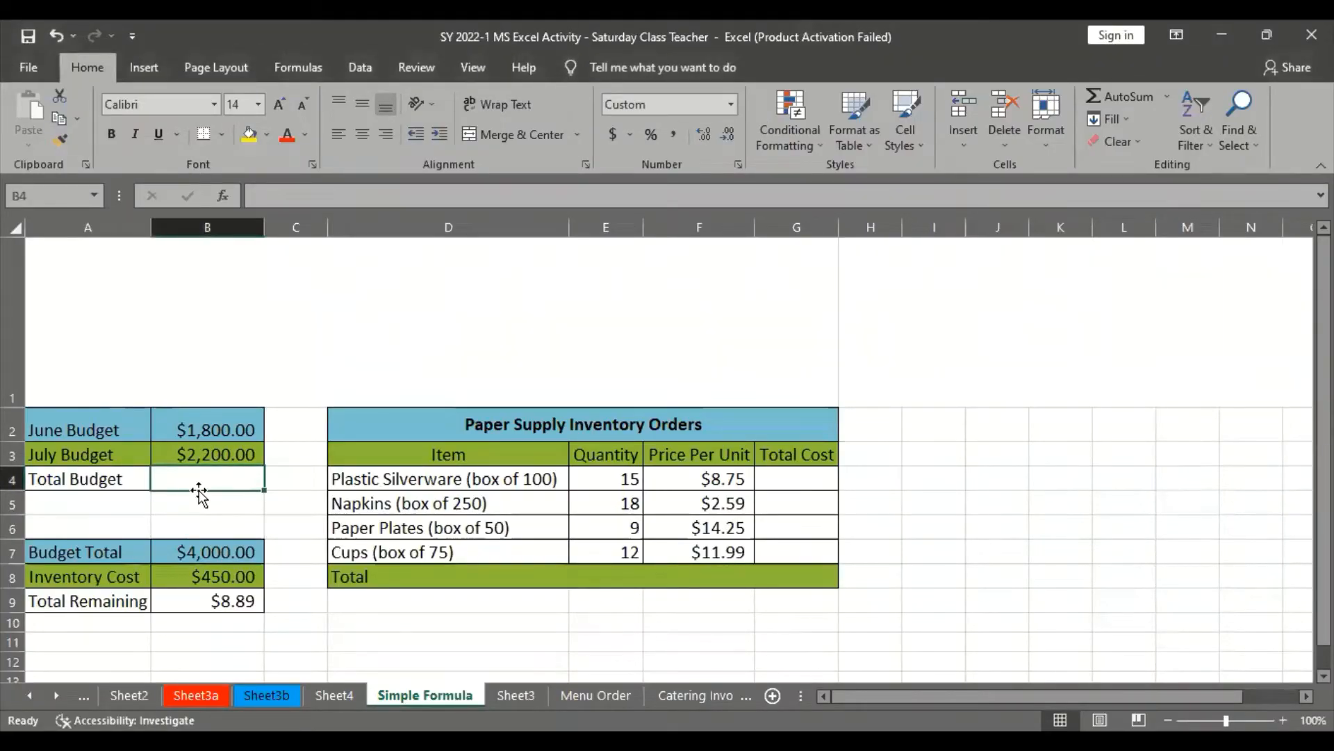
pyautogui.write('=')
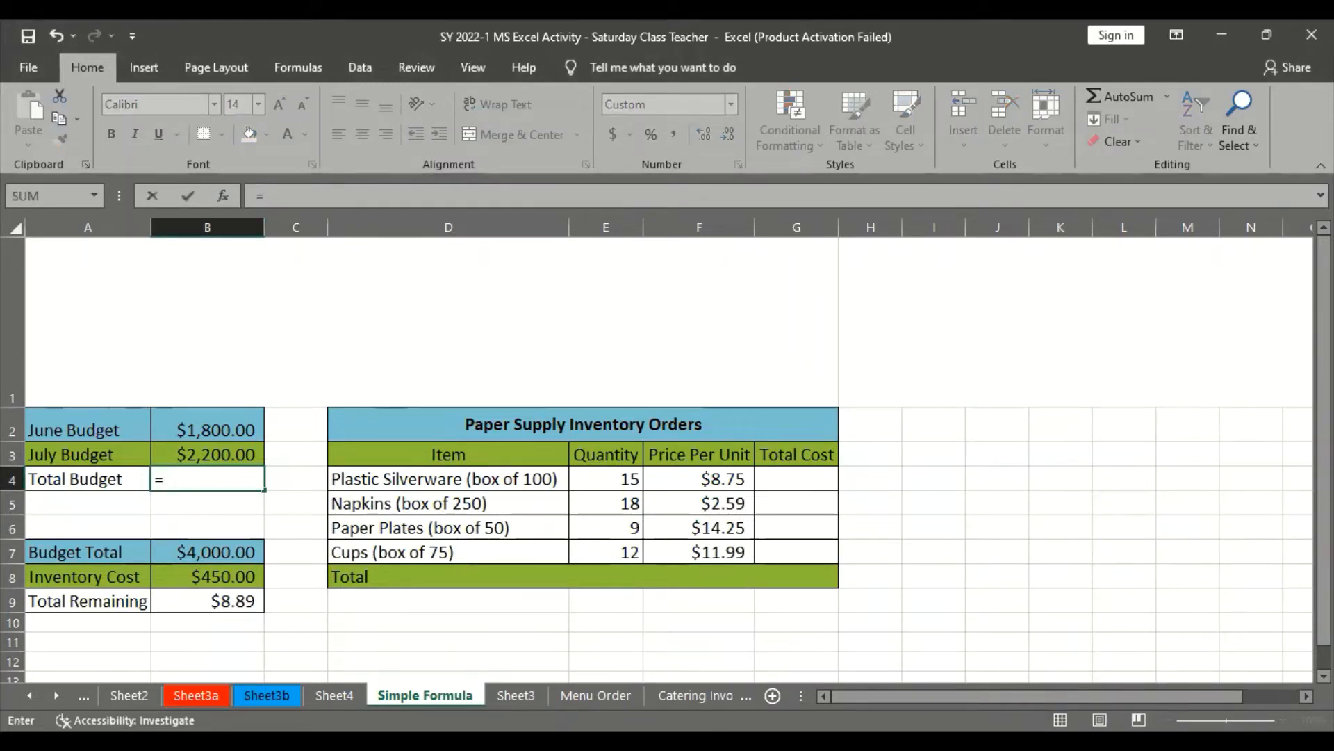
# Compare the formula started in Excel with the browser tutorial's instructions on the equals sign and the first cell reference
pyautogui.hotkey('alt', 'Tab')
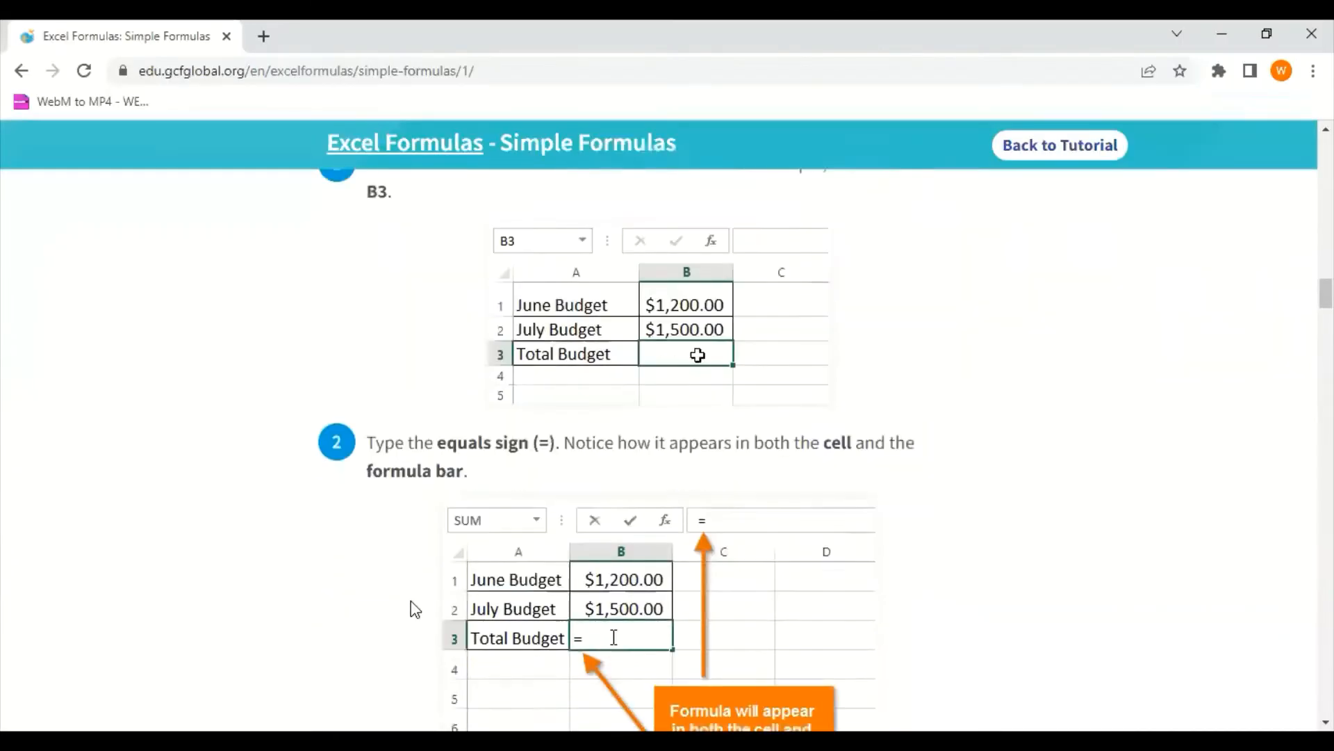
pyautogui.scroll(-1, 411, 605)
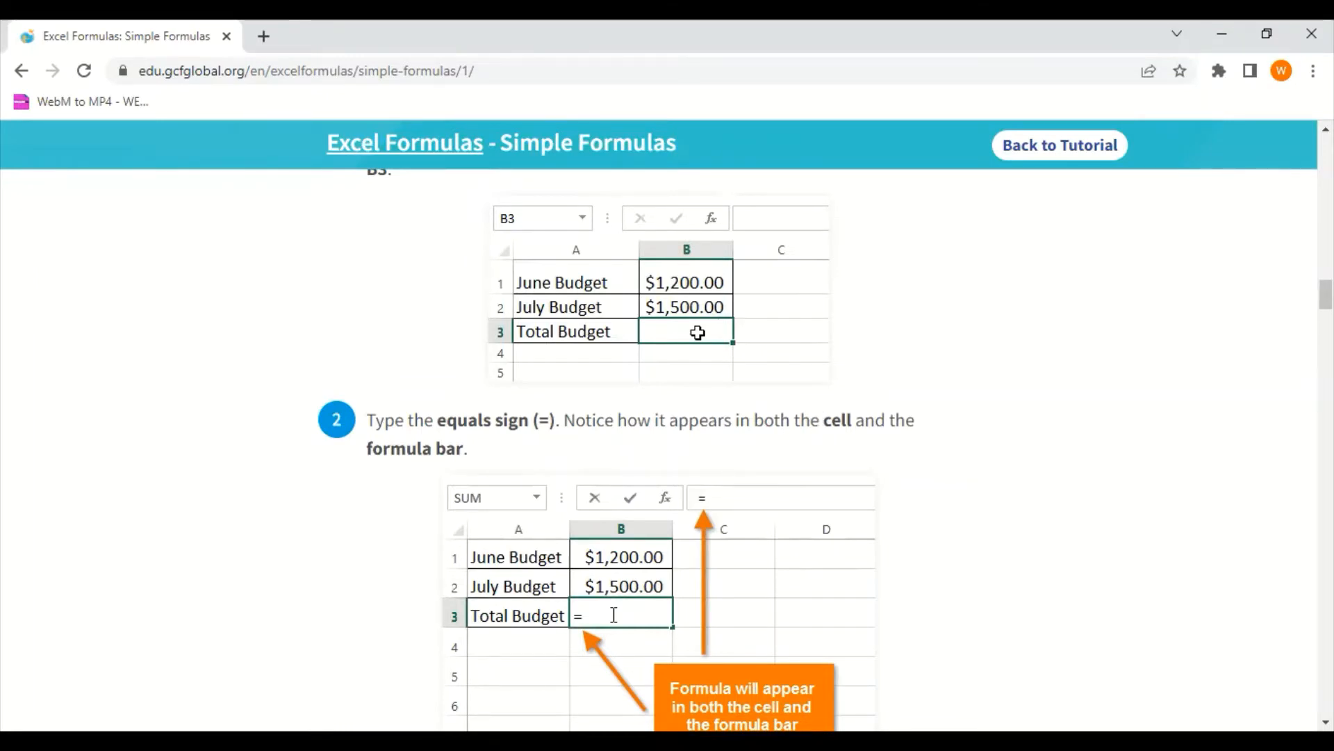
pyautogui.hotkey('alt', 'Tab')
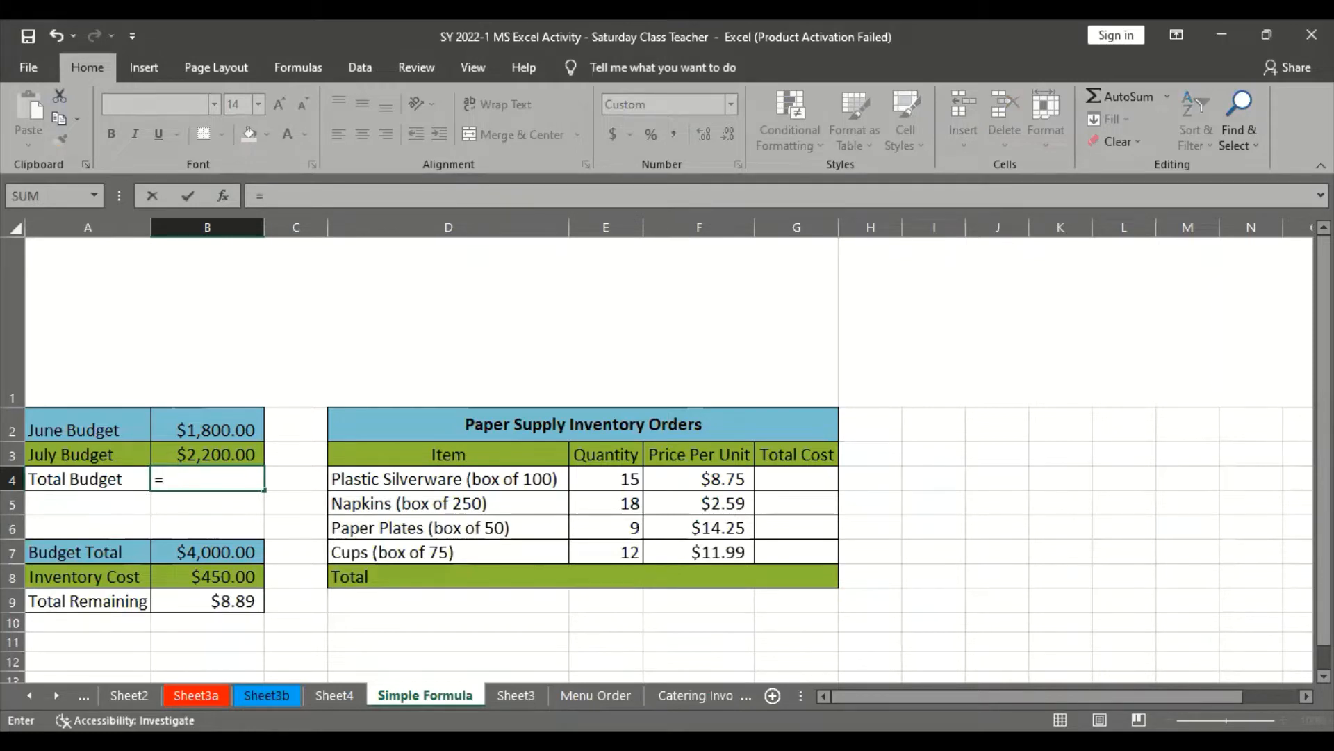
pyautogui.hotkey('alt', 'Tab')
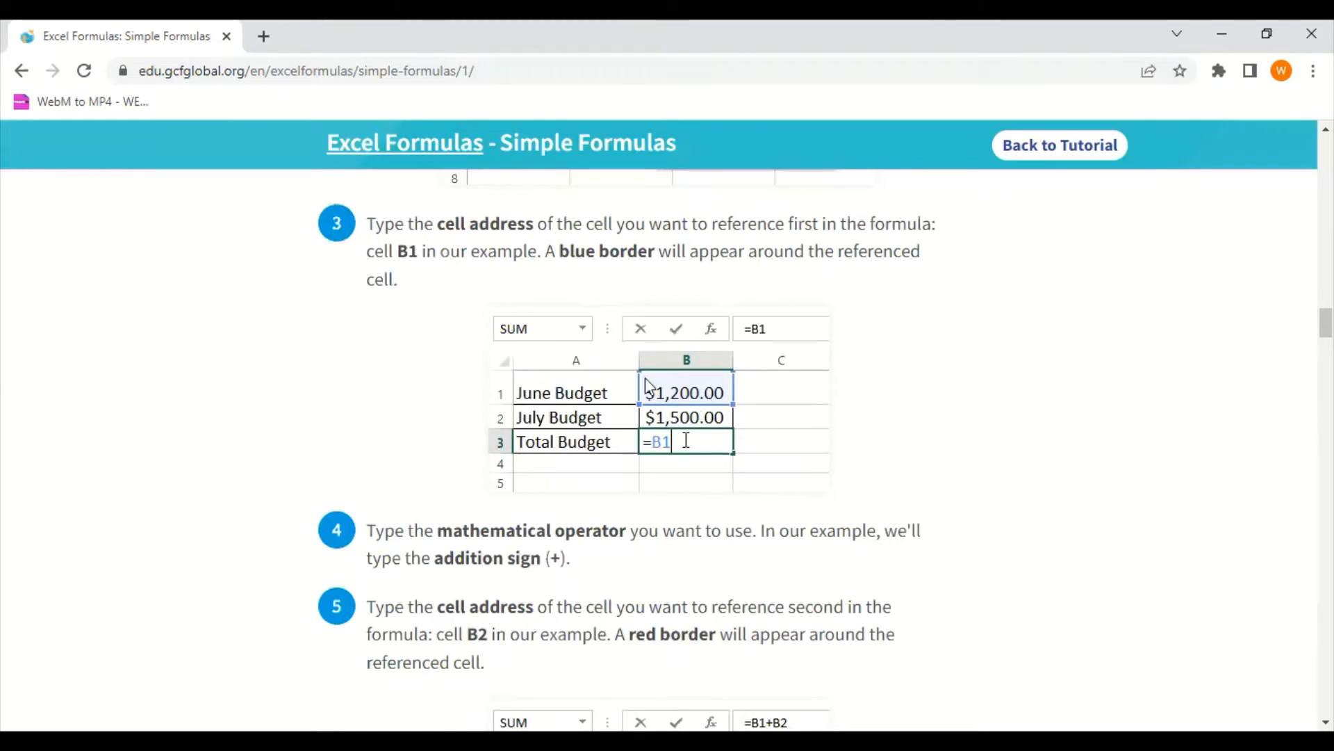
pyautogui.hotkey('alt', 'Tab')
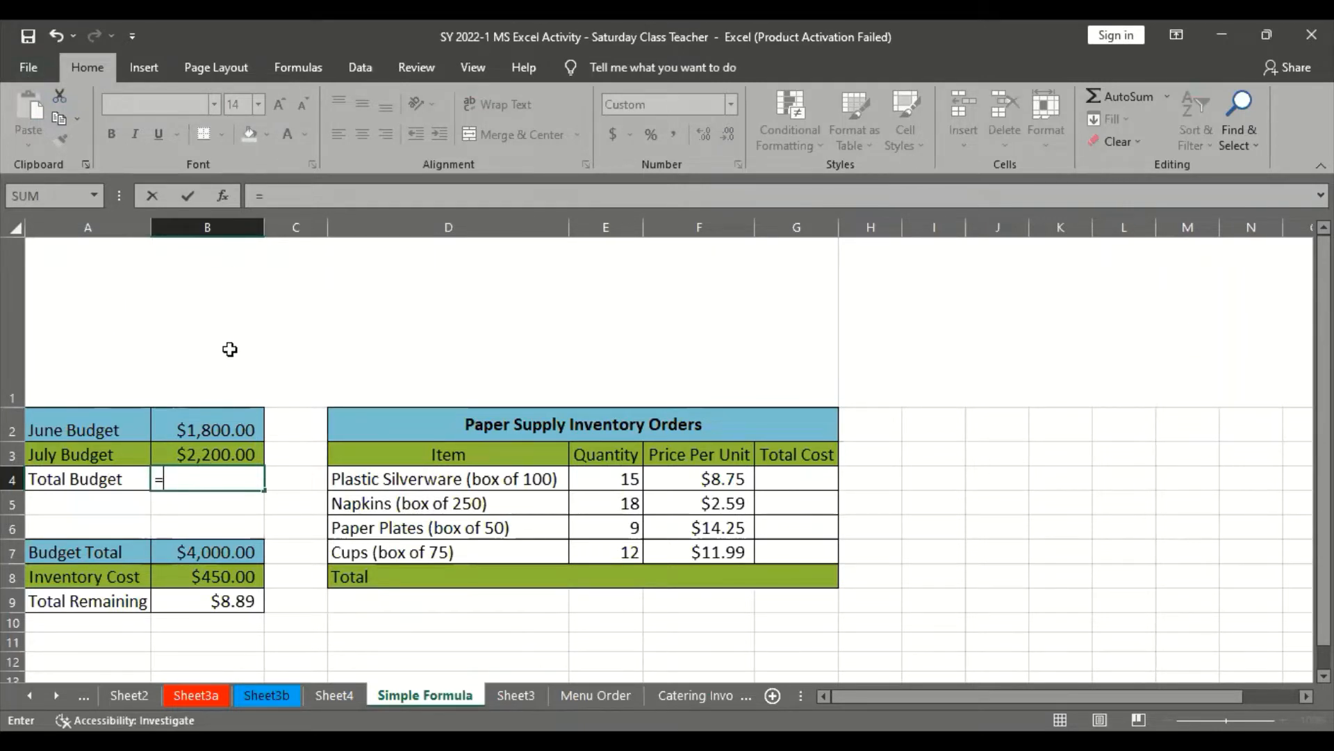
pyautogui.click(200, 428)
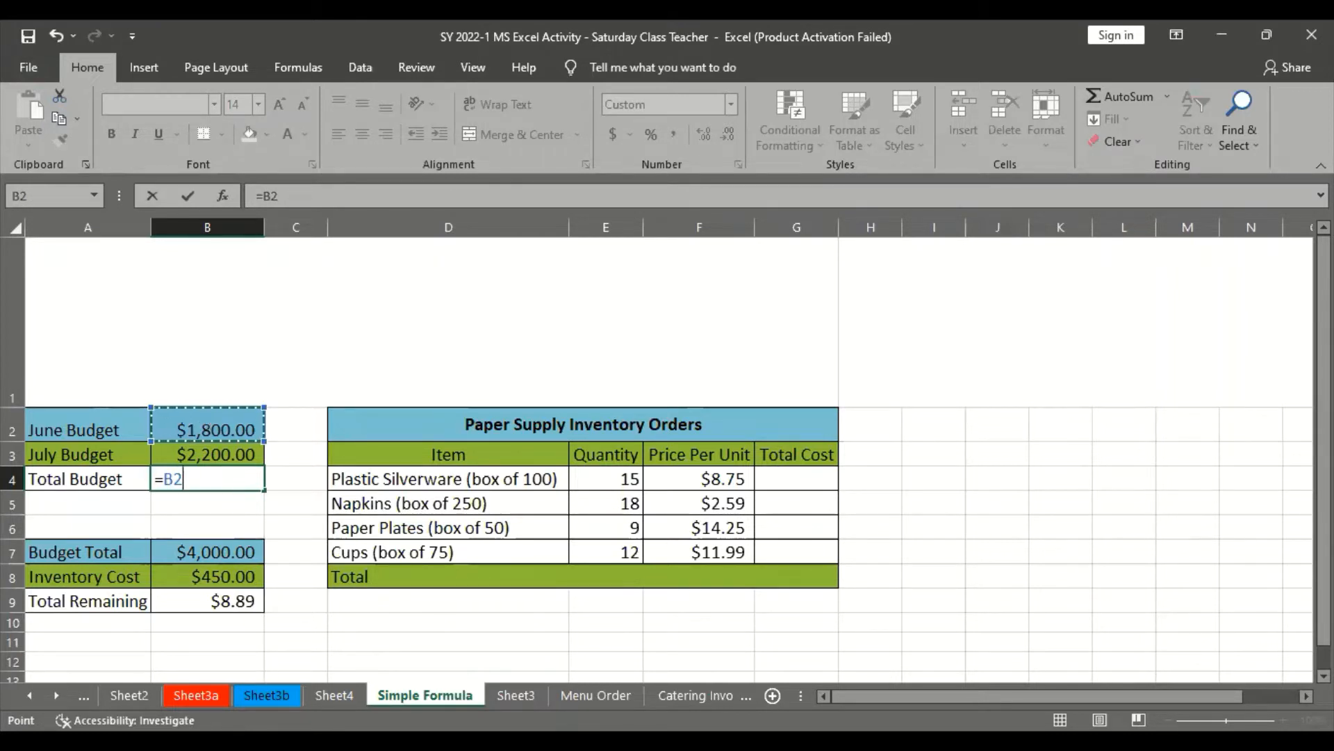
pyautogui.hotkey('alt', 'Tab')
pyautogui.scroll(-2, 587, 572)
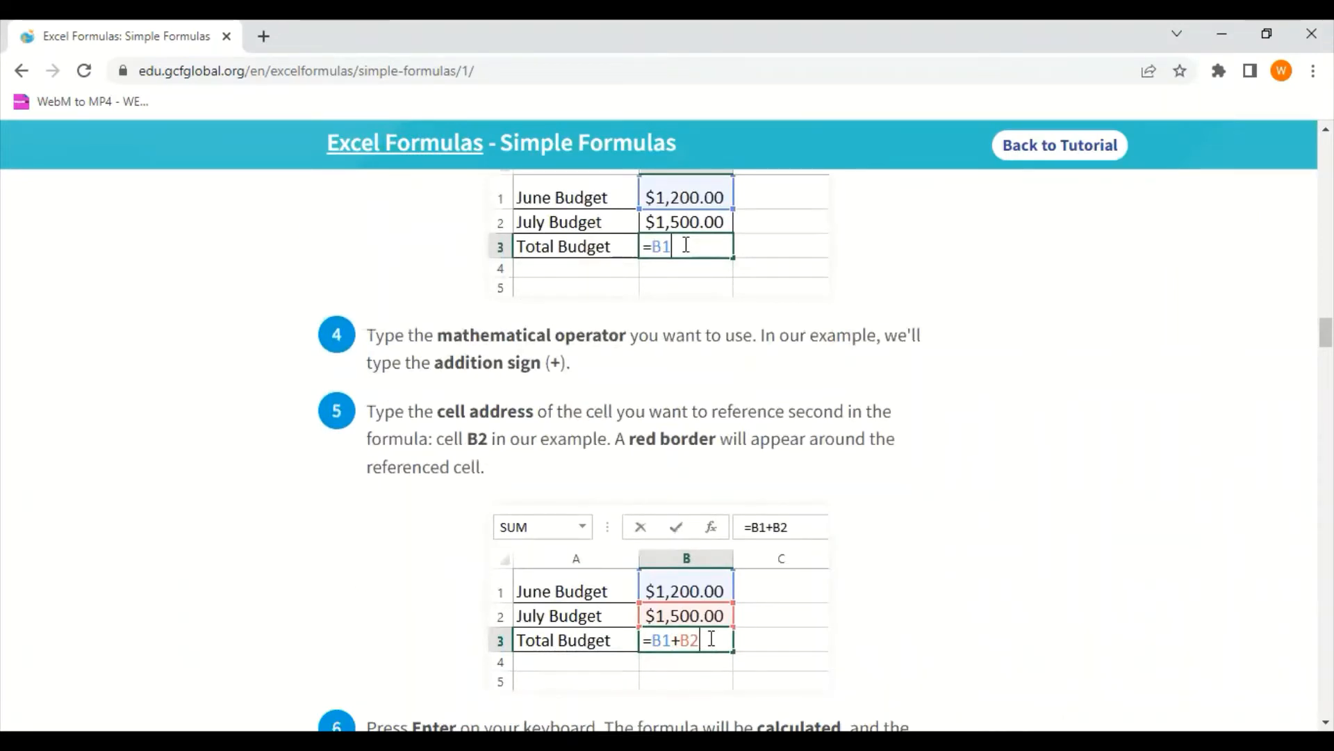
pyautogui.hotkey('alt', 'Tab')
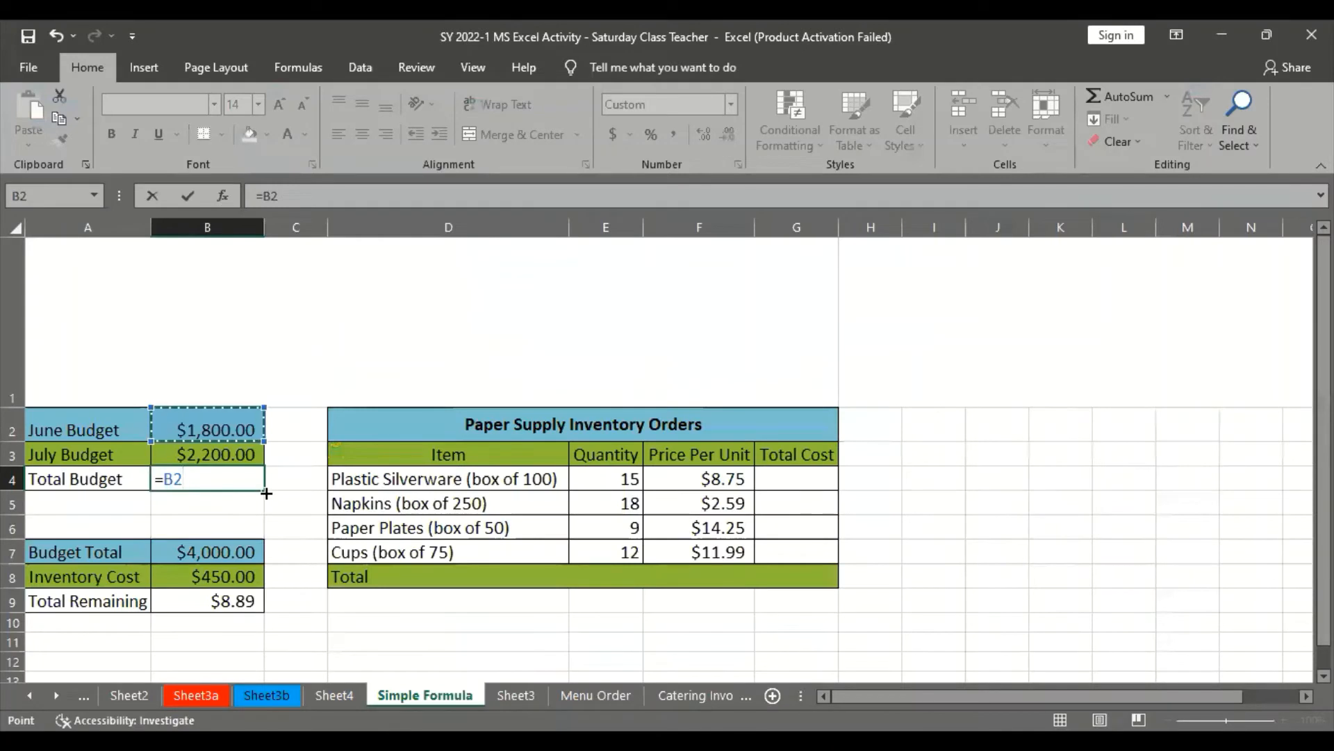
pyautogui.write('+')
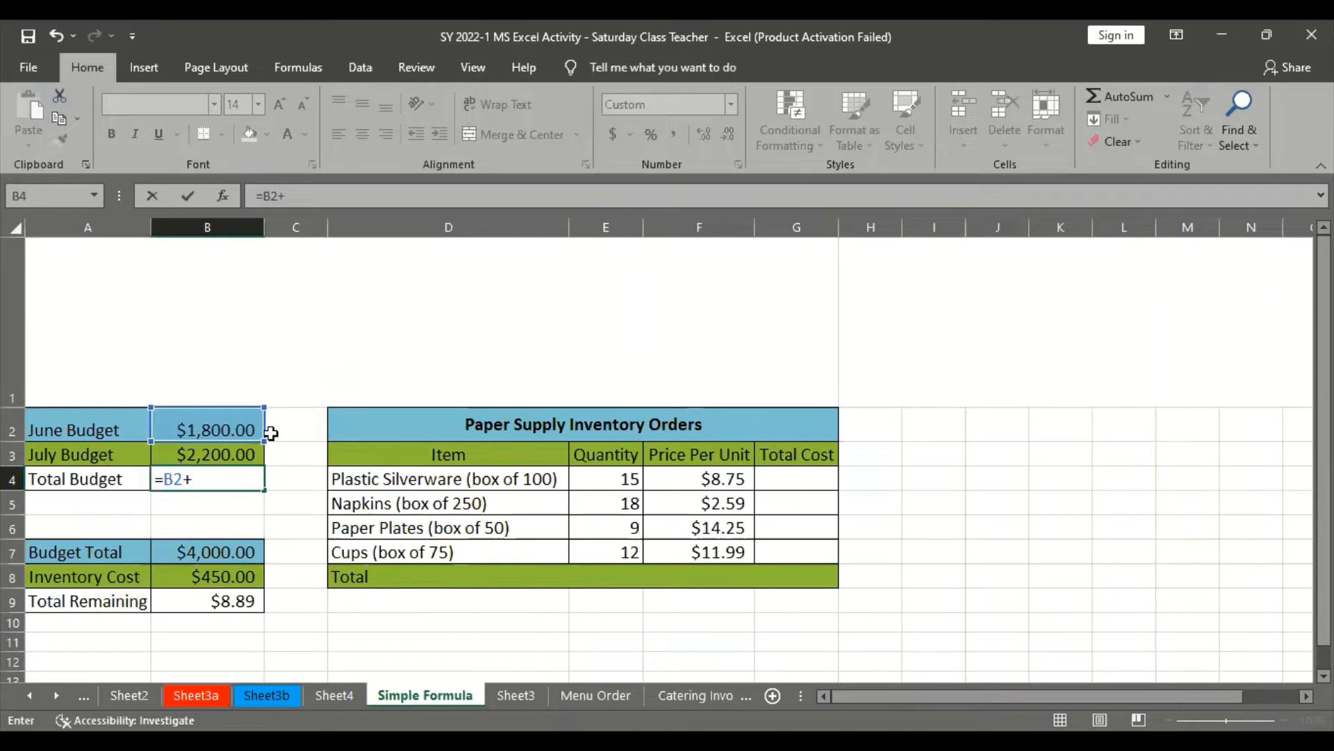
pyautogui.press('BackSpace')
pyautogui.click(197, 470)
pyautogui.press('BackSpace')
pyautogui.press('BackSpace')
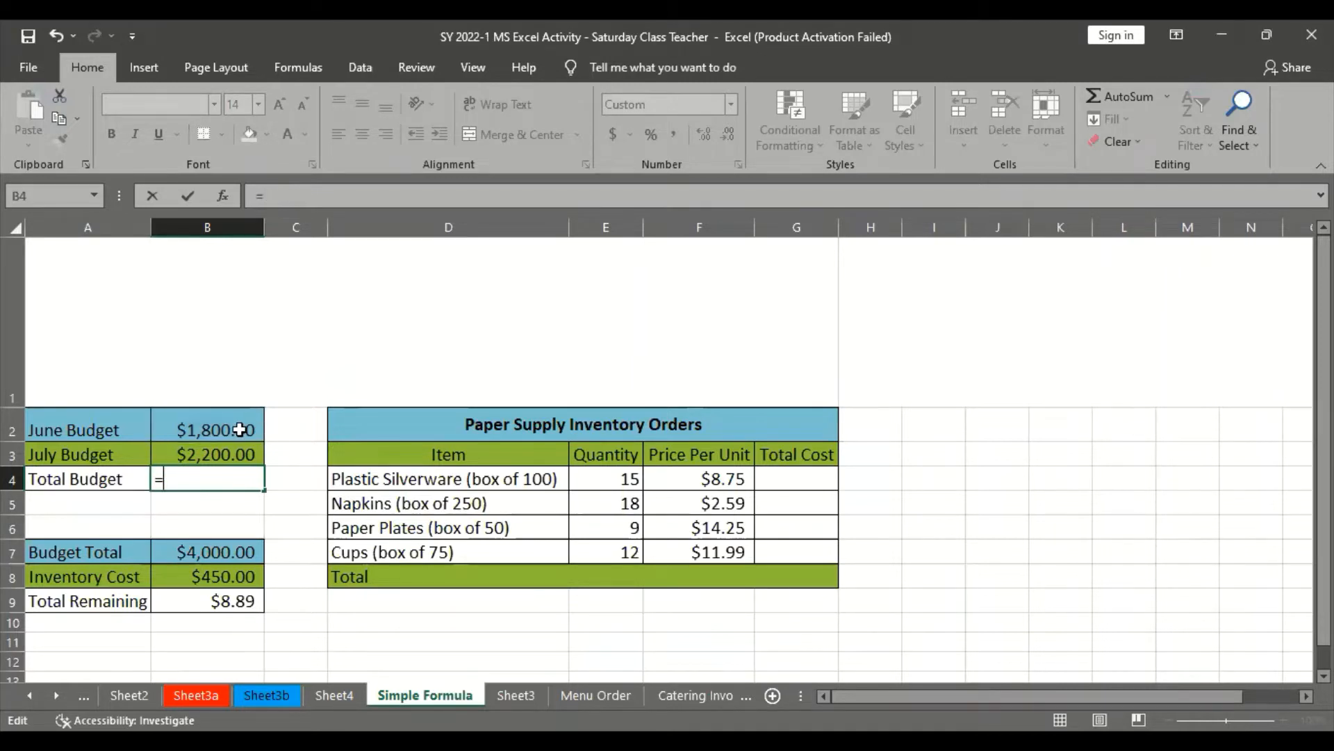
# Extend the Total Budget formula to add June Budget cell B2 and July Budget cell B3, consulting the browser tutorial on the second reference
pyautogui.click(231, 431)
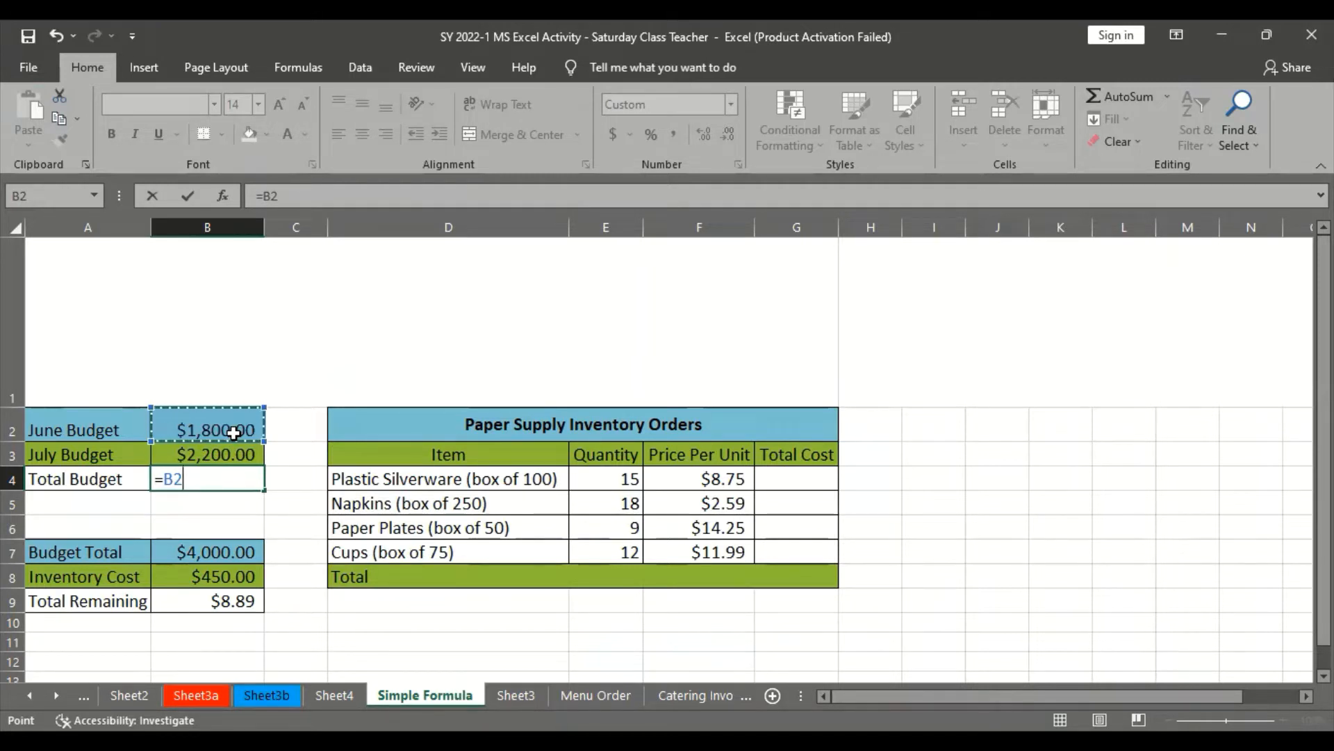
pyautogui.write('+')
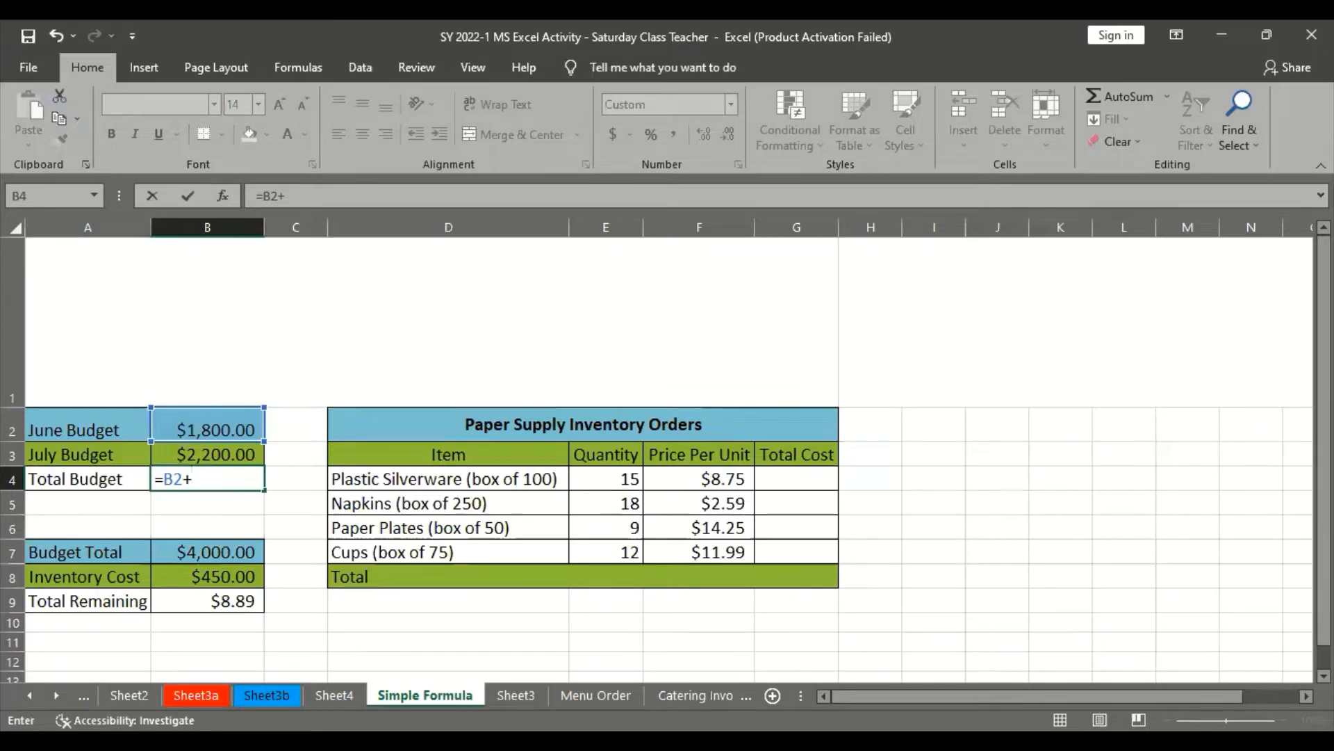
pyautogui.hotkey('alt', 'Tab')
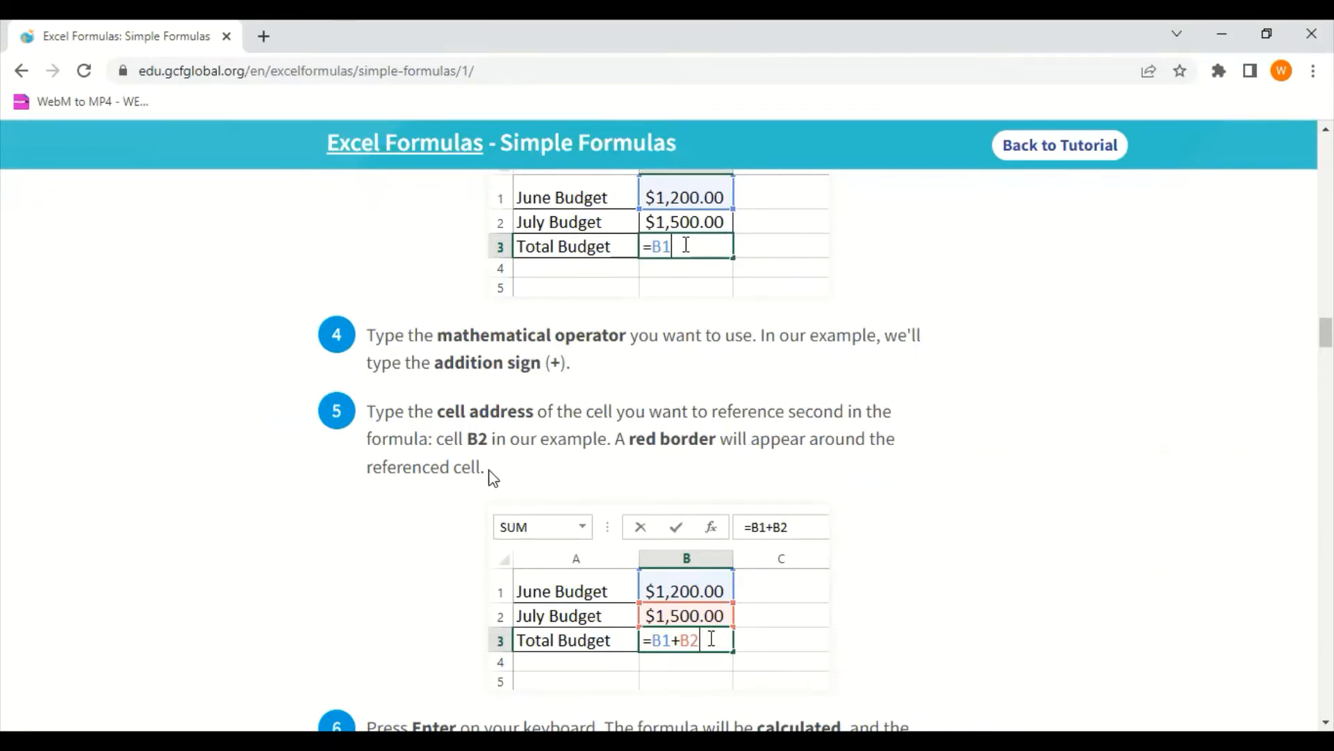
pyautogui.hotkey('alt', 'Tab')
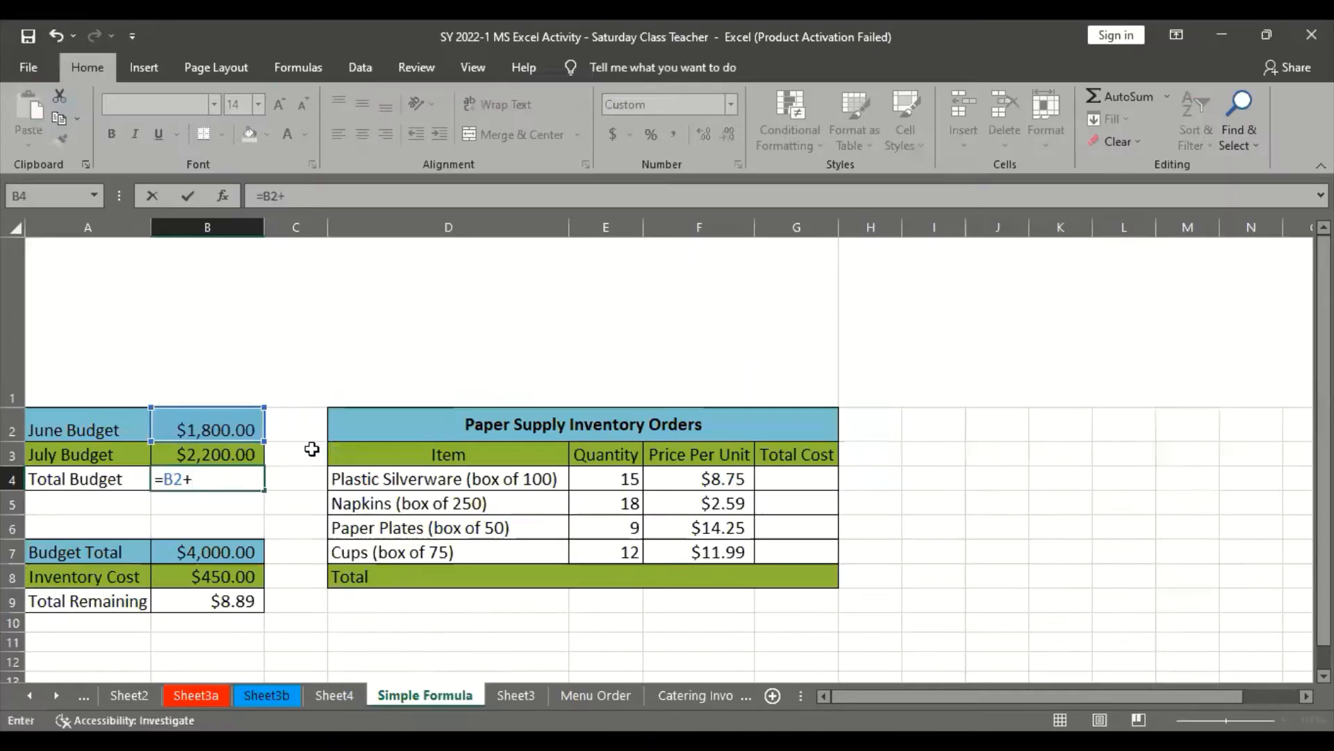
pyautogui.click(224, 456)
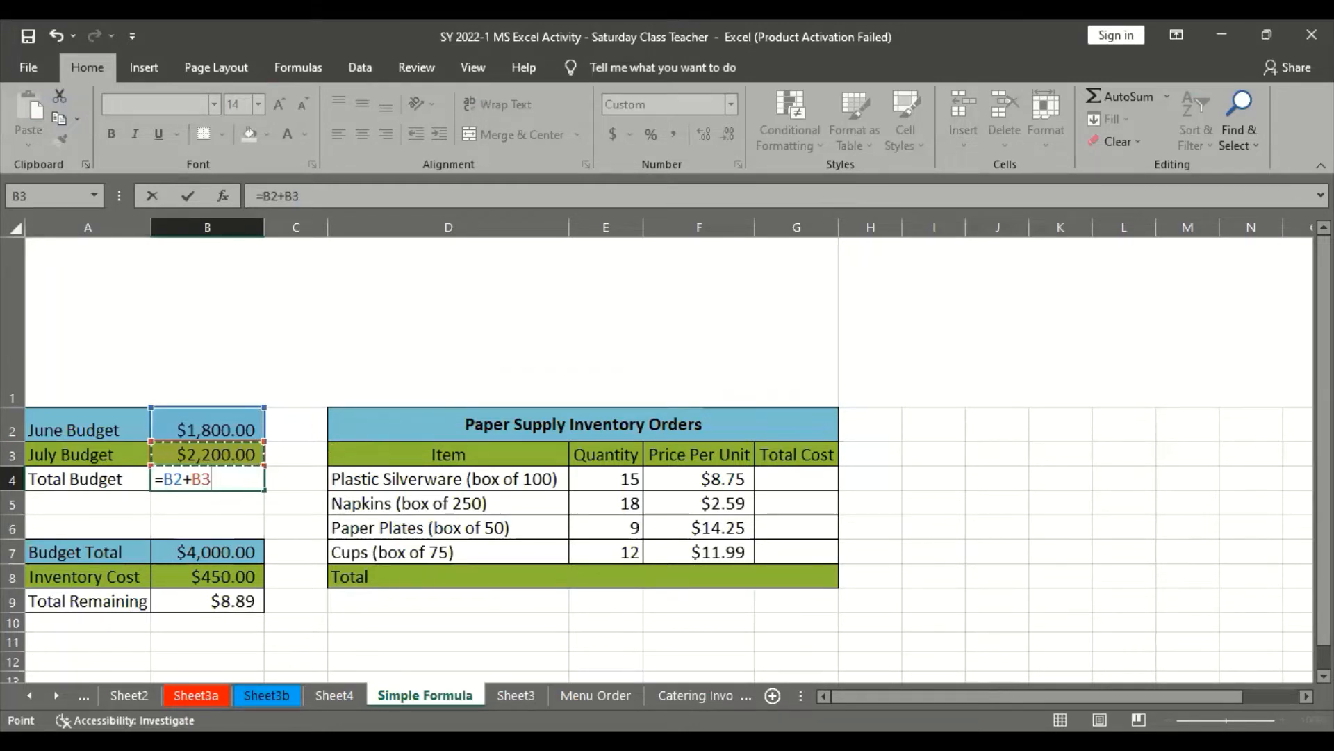
# Check the tutorial's final step in the browser, then enter =B2+B3 in Excel and select Total Budget cell B4 to inspect it
pyautogui.hotkey('alt', 'Tab')
pyautogui.scroll(-2, 417, 627)
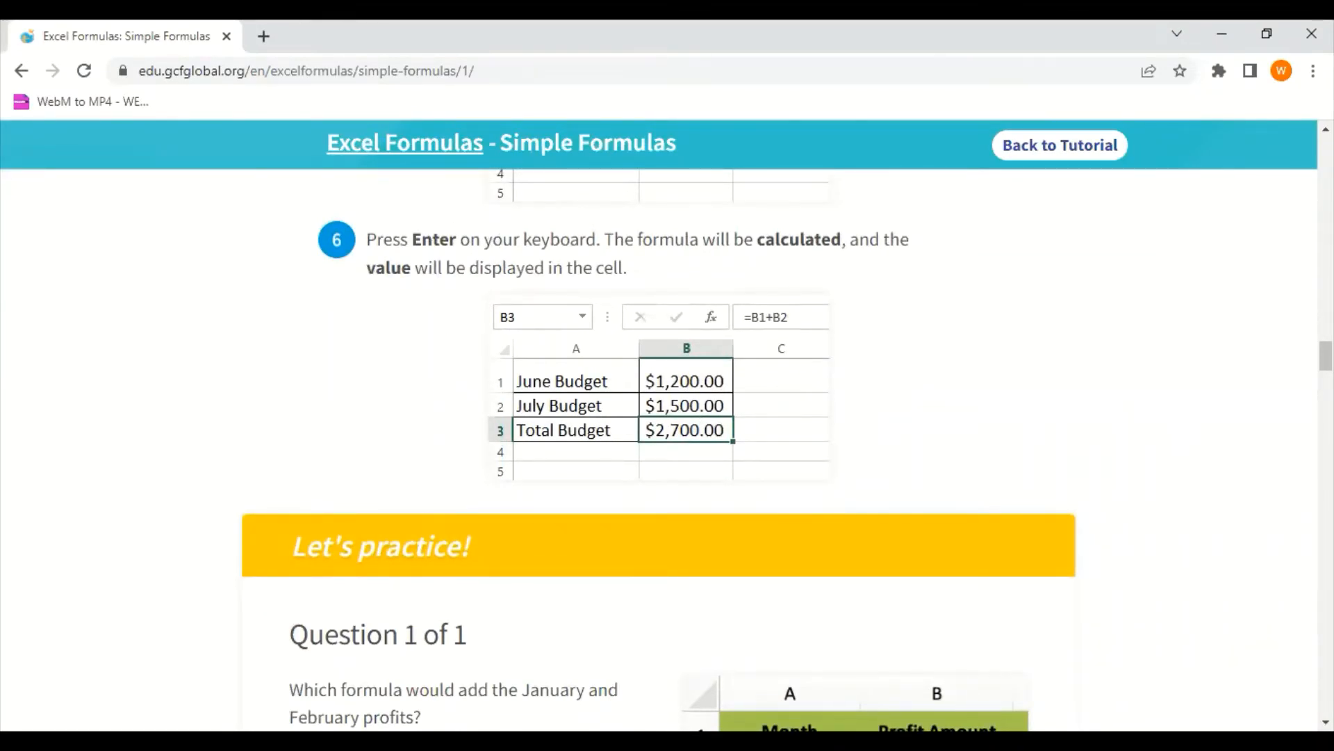
pyautogui.hotkey('alt', 'Tab')
pyautogui.press('Return')
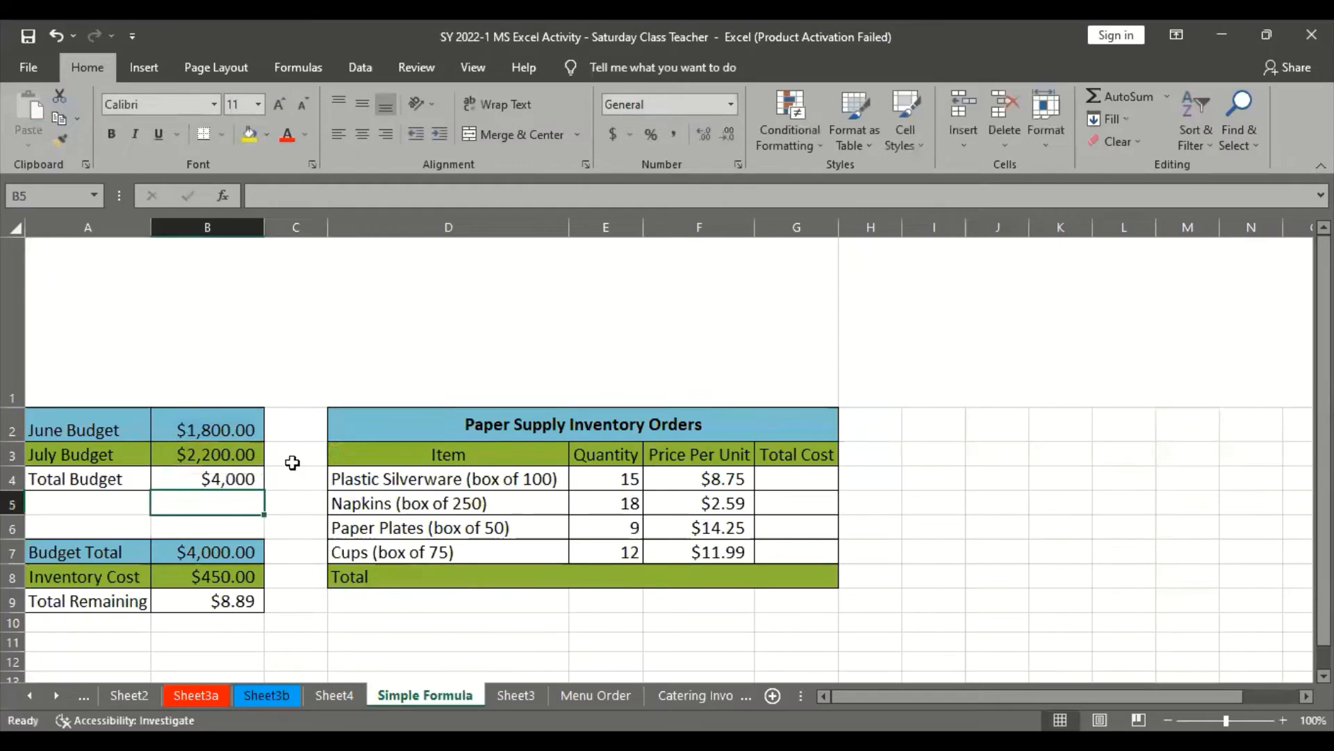
pyautogui.click(237, 479)
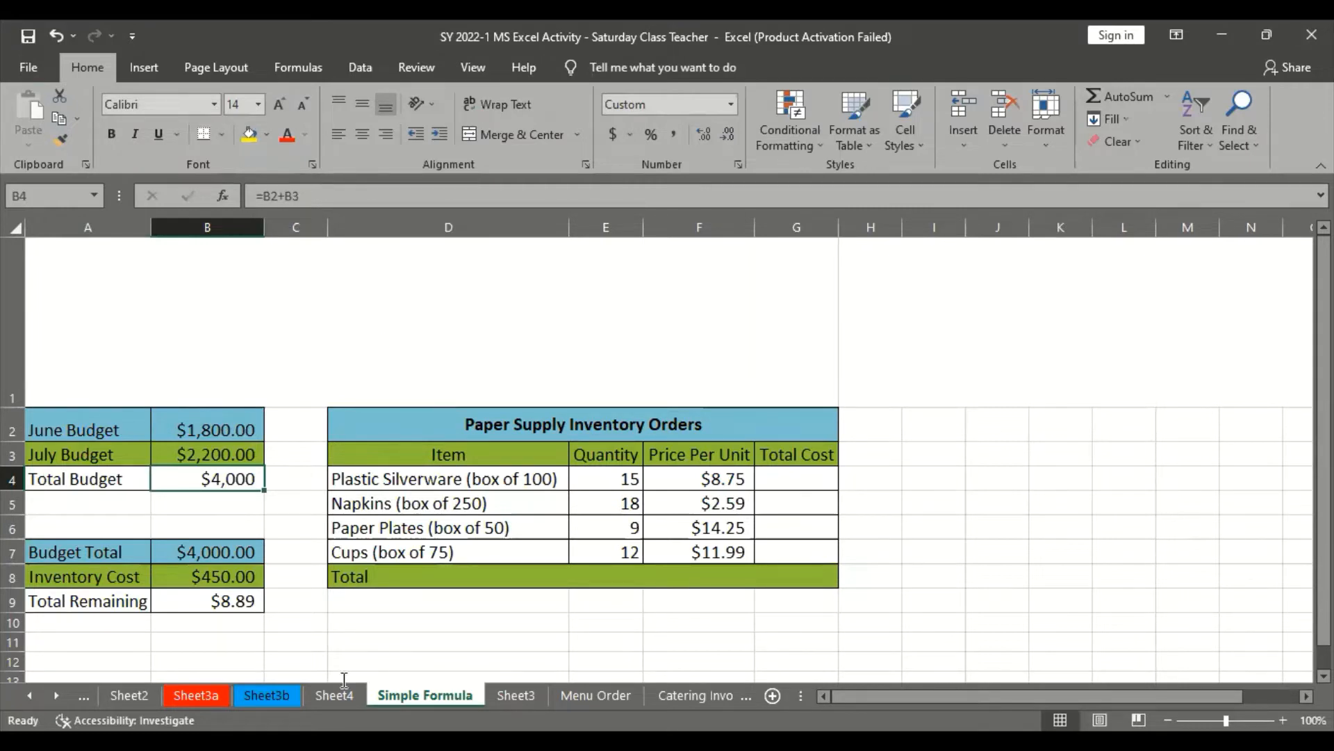
# Read the browser tutorial's section on modifying values with cell references, then return to Excel
pyautogui.hotkey('alt', 'Tab')
pyautogui.scroll(-7, 483, 608)
pyautogui.scroll(3, 483, 608)
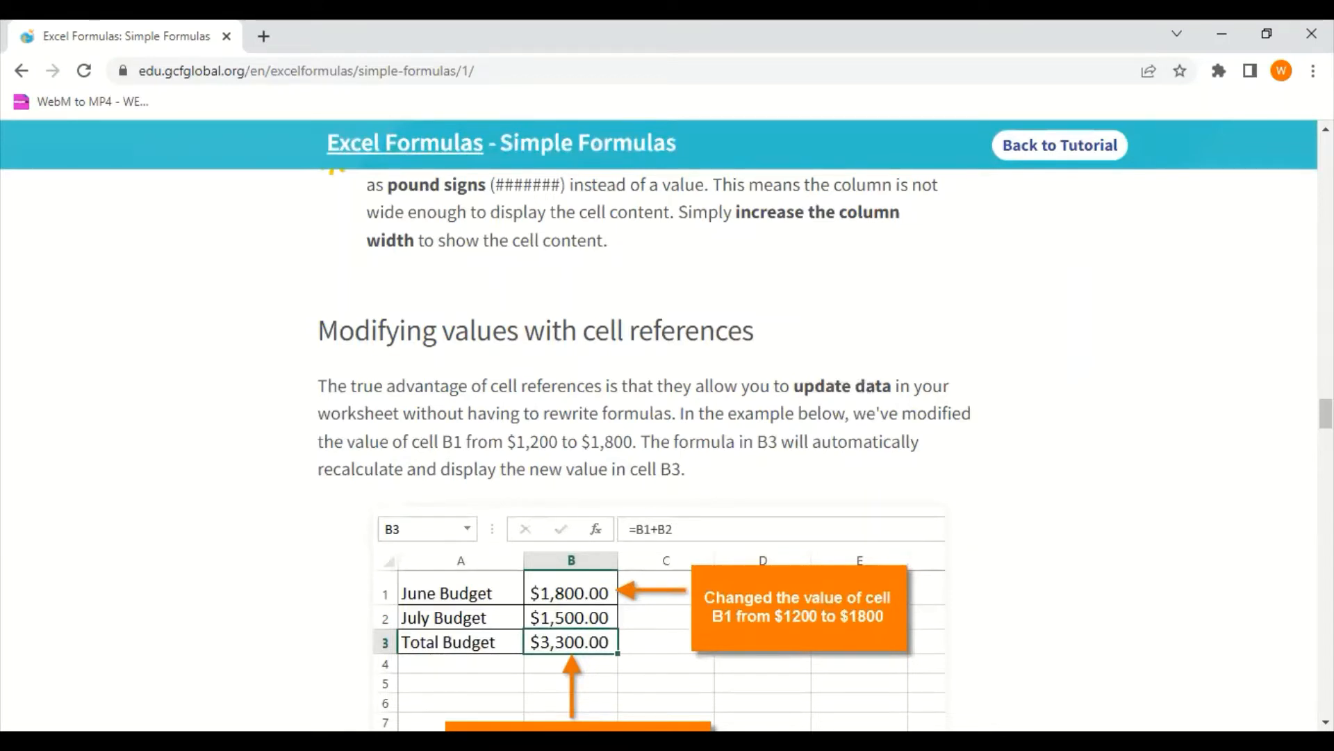
pyautogui.hotkey('alt', 'Tab')
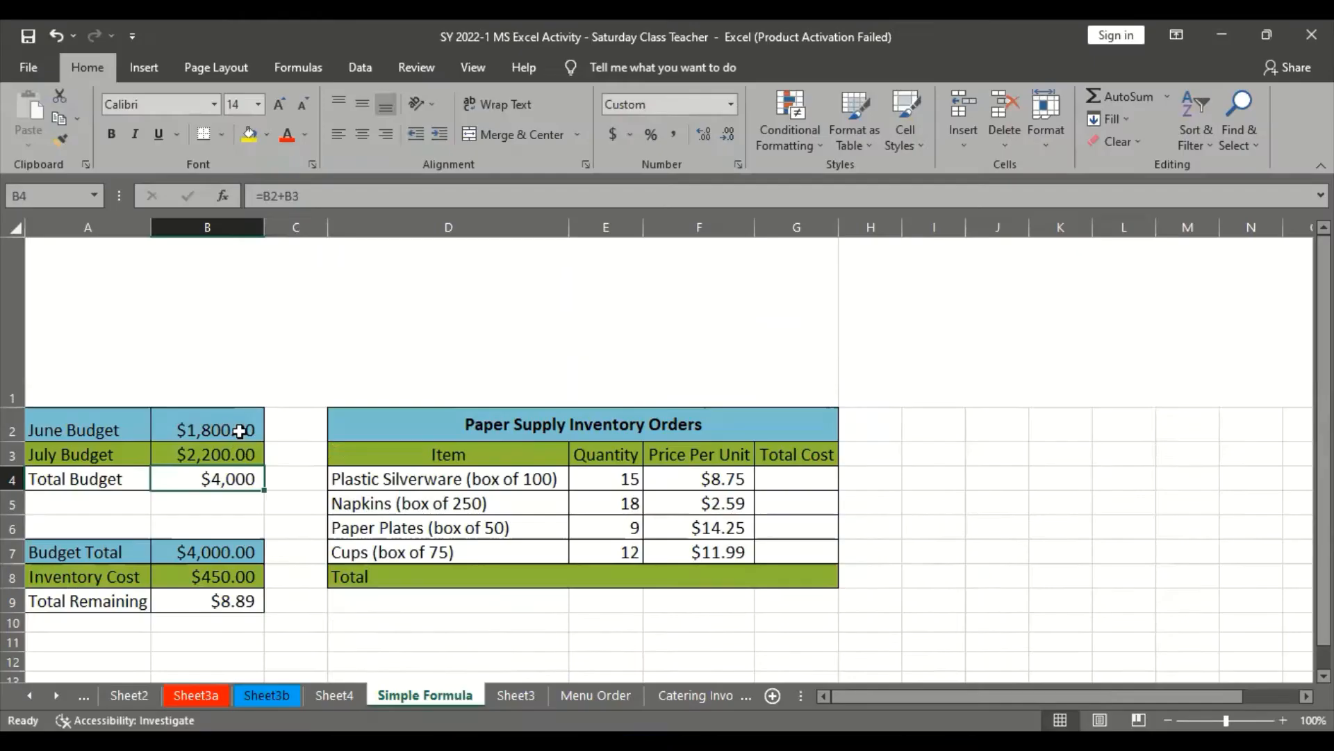
# Set the June Budget in cell B2 to 2000 and select Total Budget cell B4 to check its recalculation
pyautogui.click(239, 429)
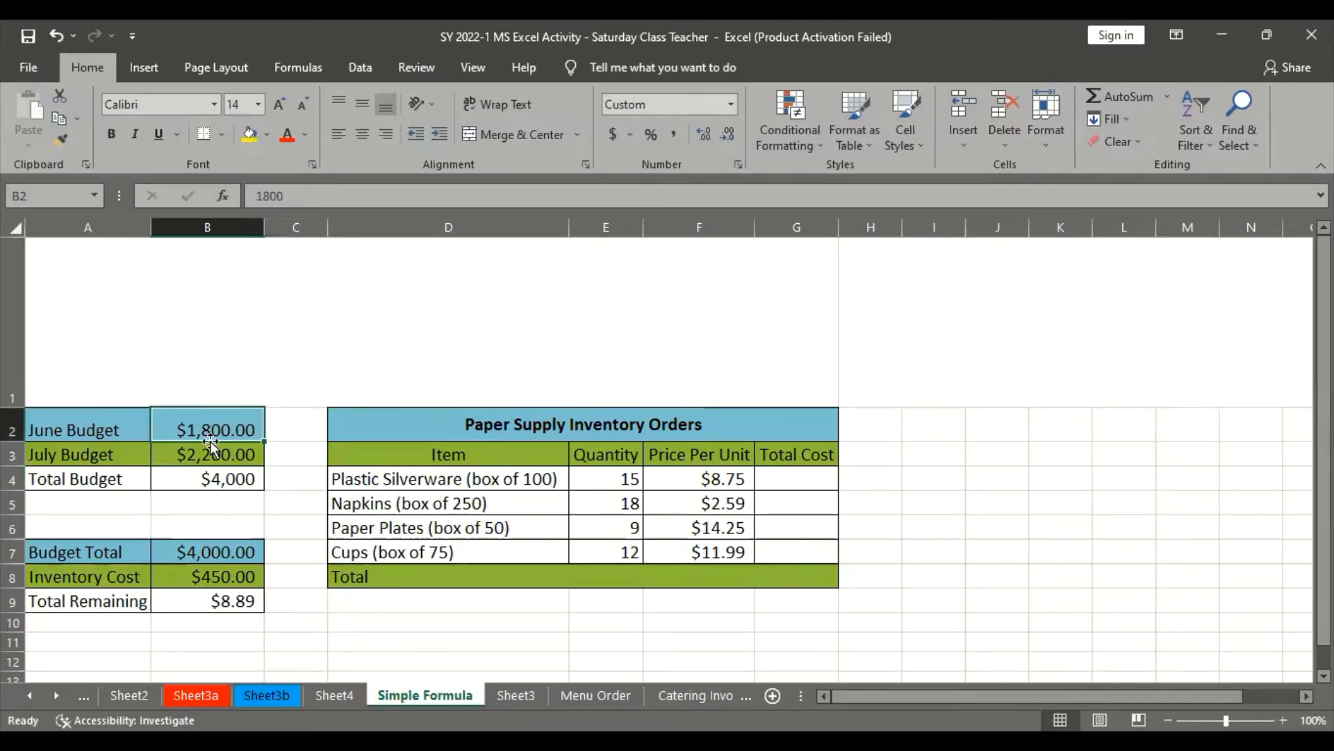
pyautogui.doubleClick(269, 195)
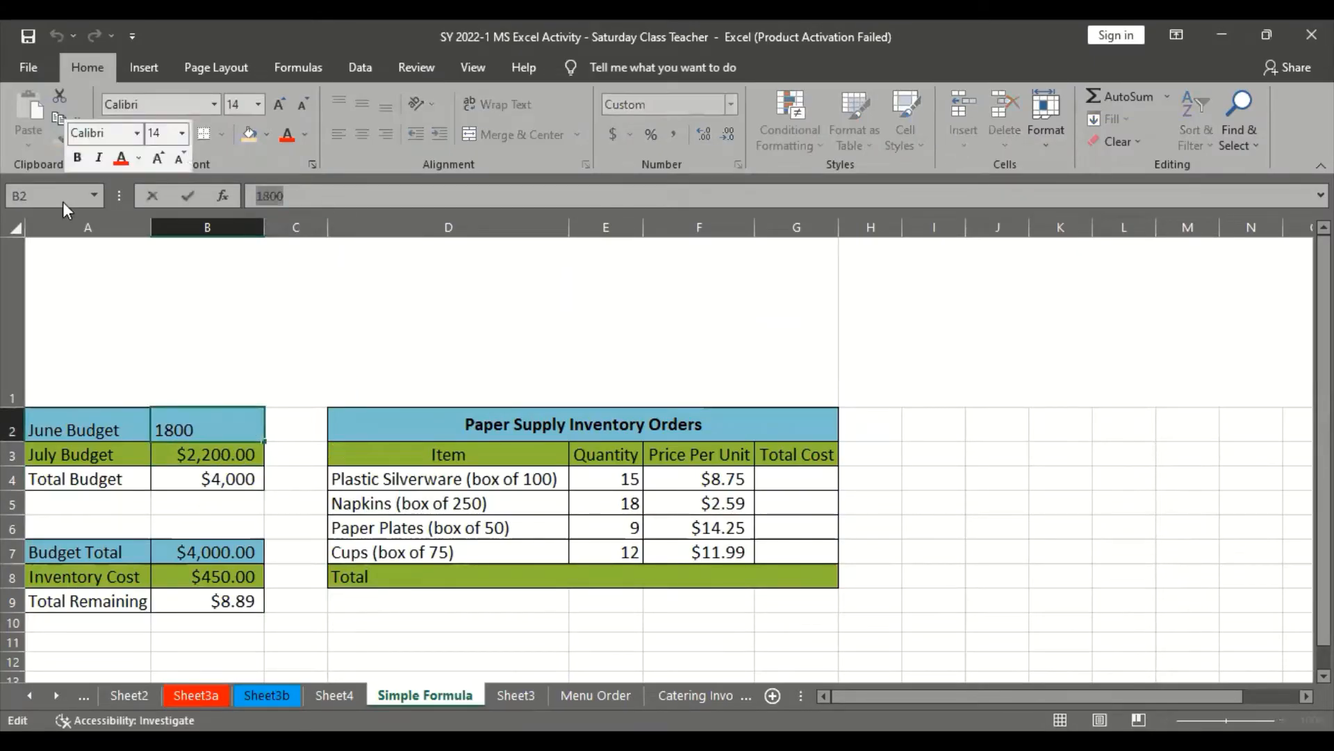
pyautogui.write('200')
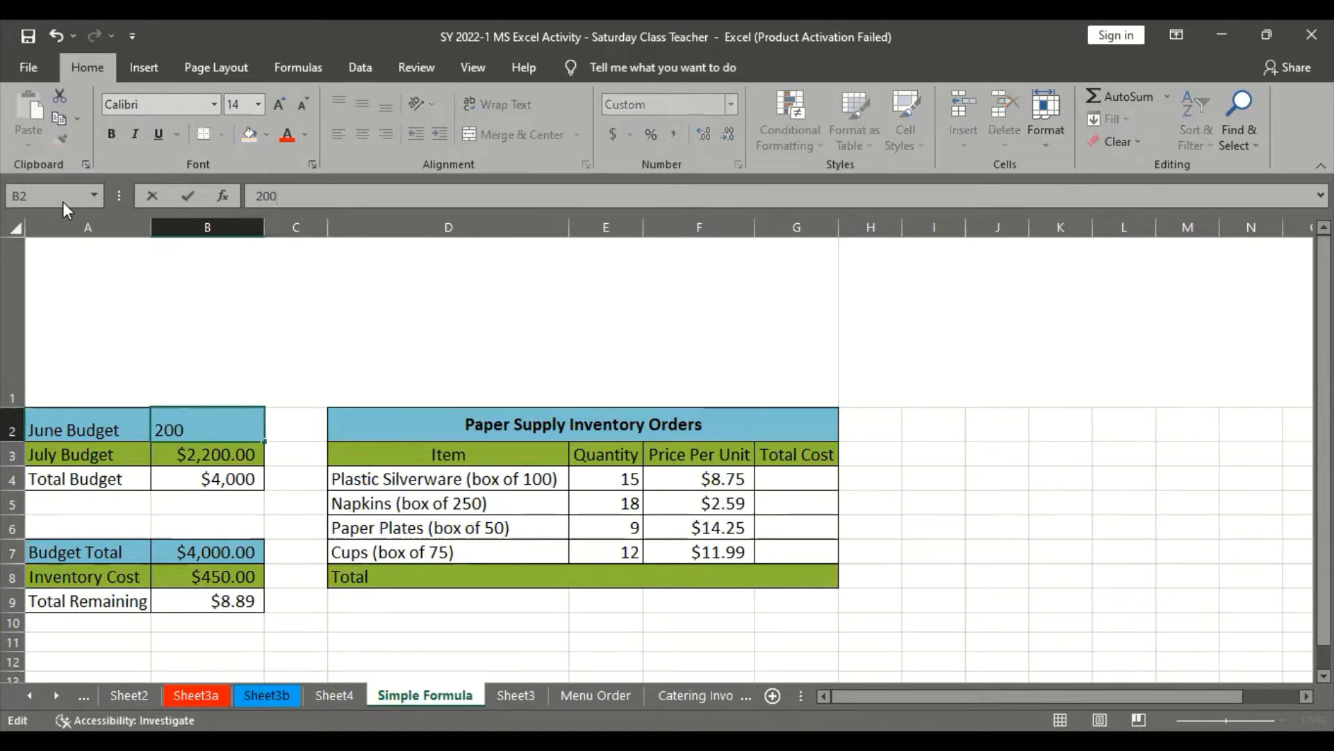
pyautogui.write('0')
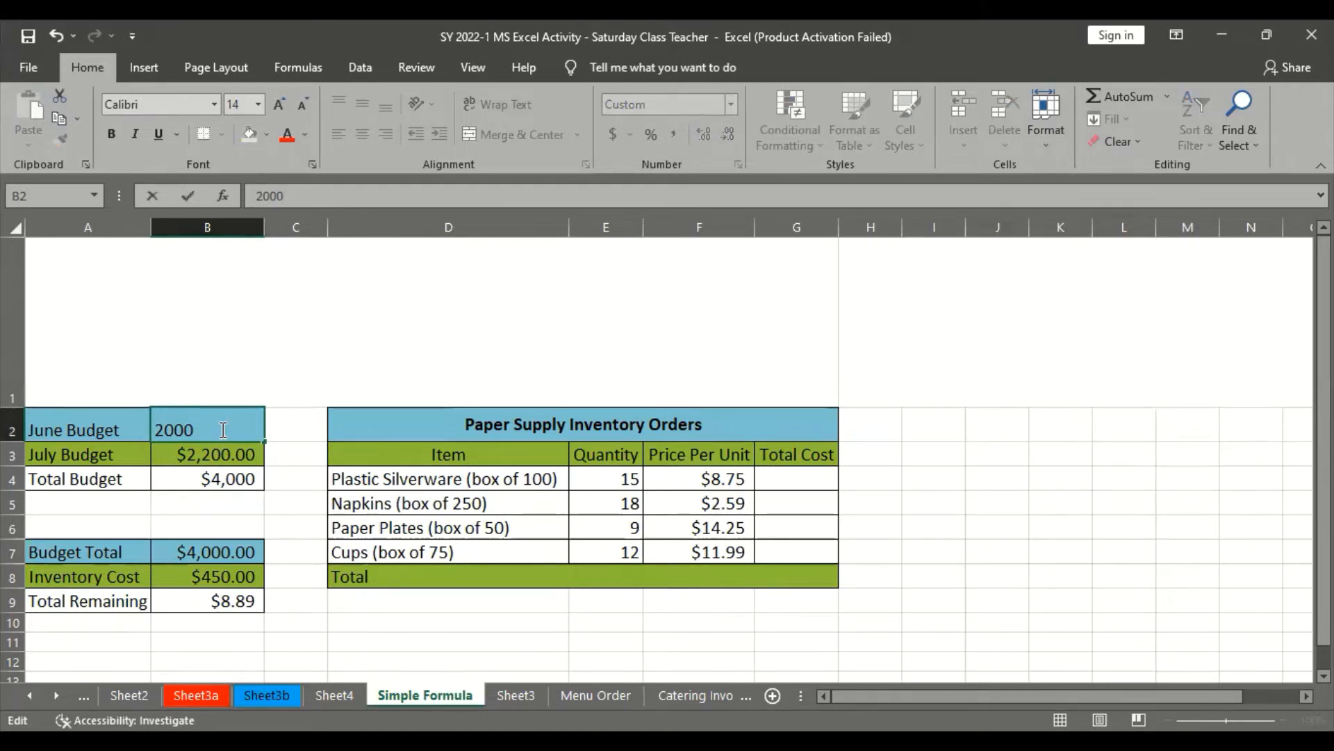
pyautogui.press('Return')
pyautogui.click(212, 482)
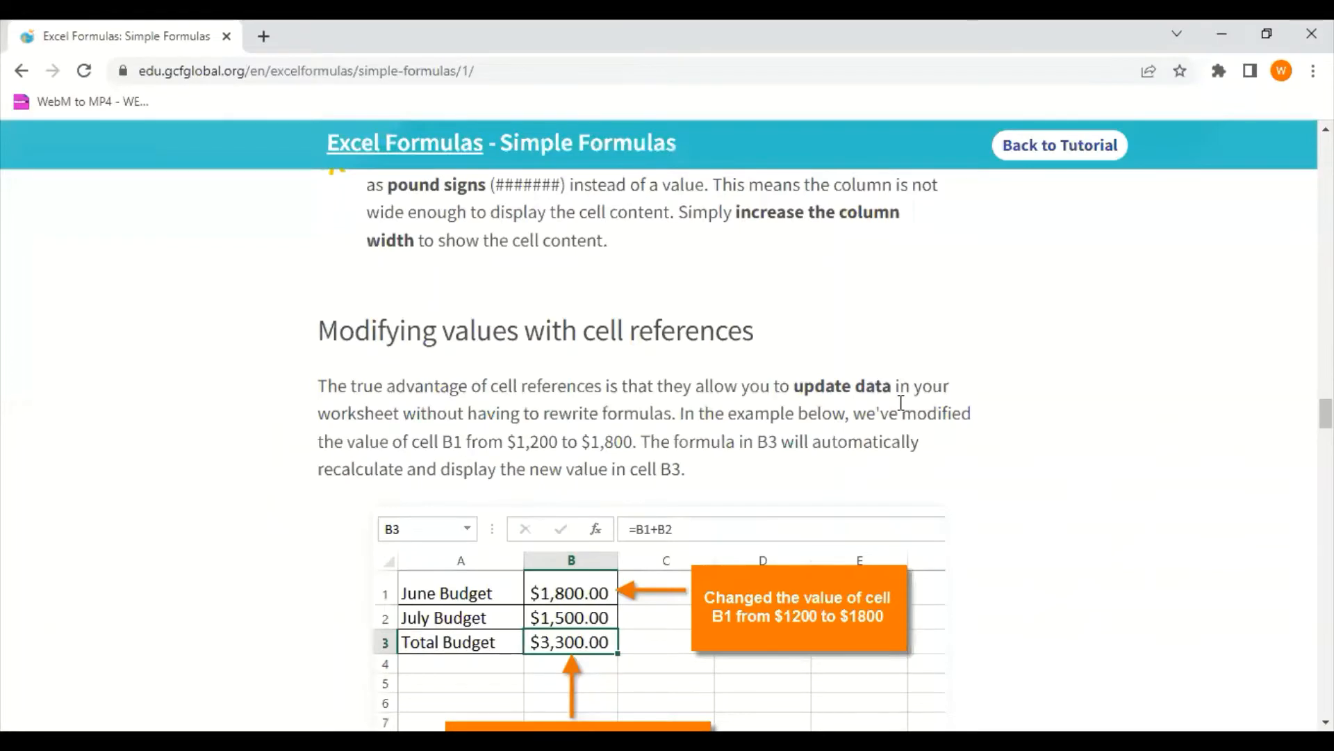
# Review the browser tutorial's budget formula steps, its recalculation example, and the note about checking formulas for errors
pyautogui.scroll(-4, 705, 510)
pyautogui.scroll(3, 702, 485)
pyautogui.scroll(15, 605, 521)
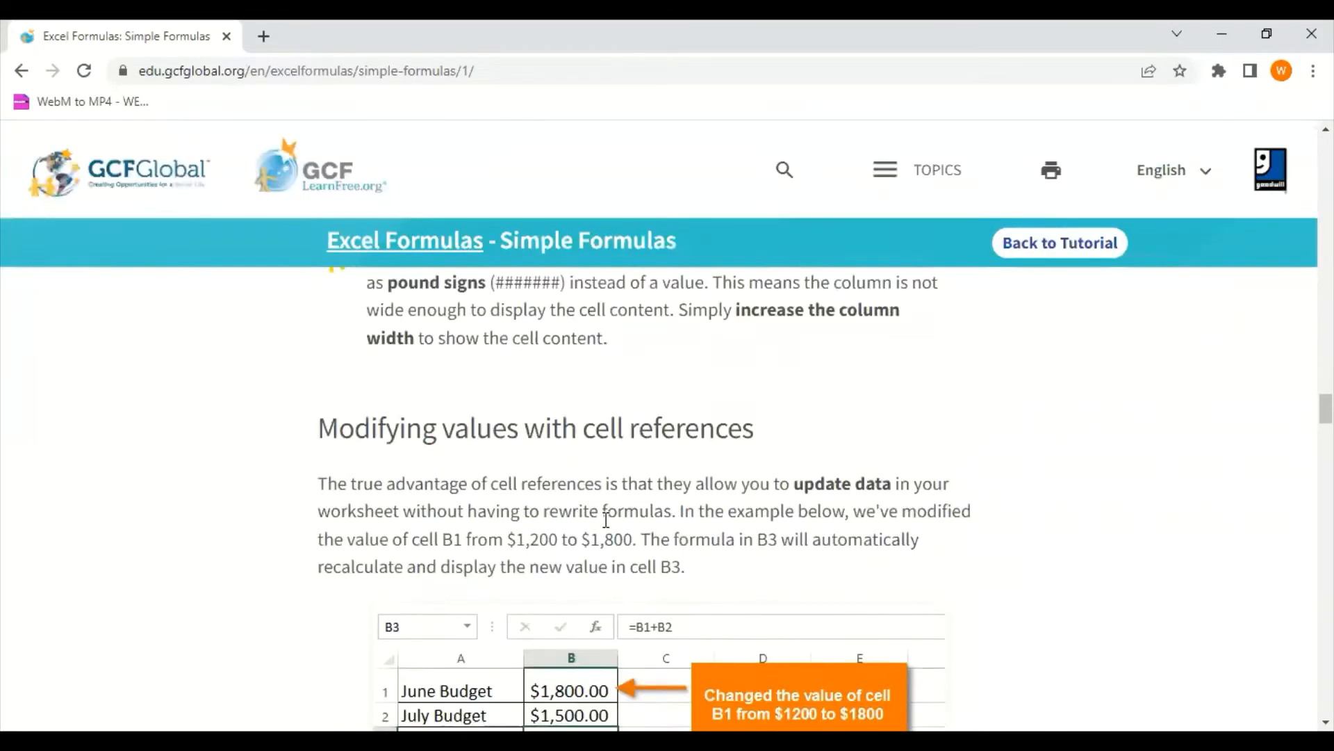
pyautogui.scroll(3, 581, 486)
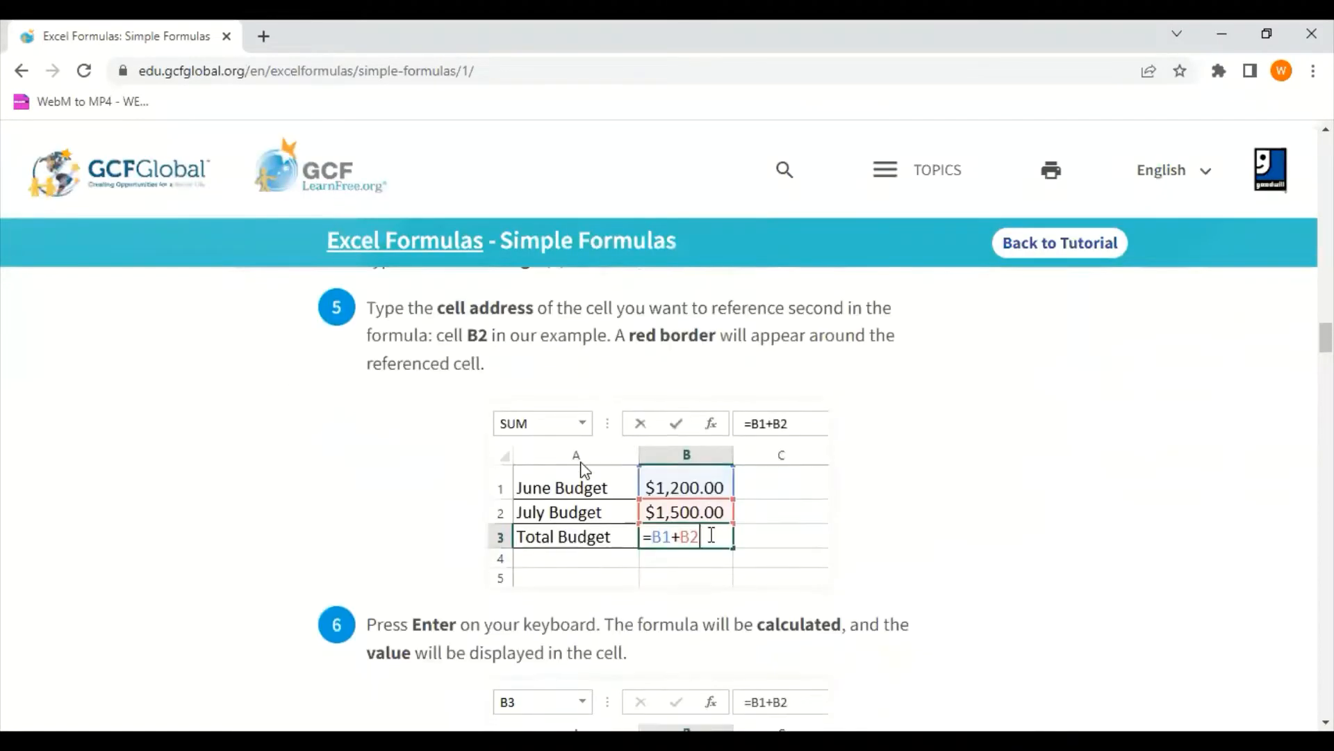
pyautogui.scroll(-3, 626, 528)
pyautogui.scroll(-15, 608, 591)
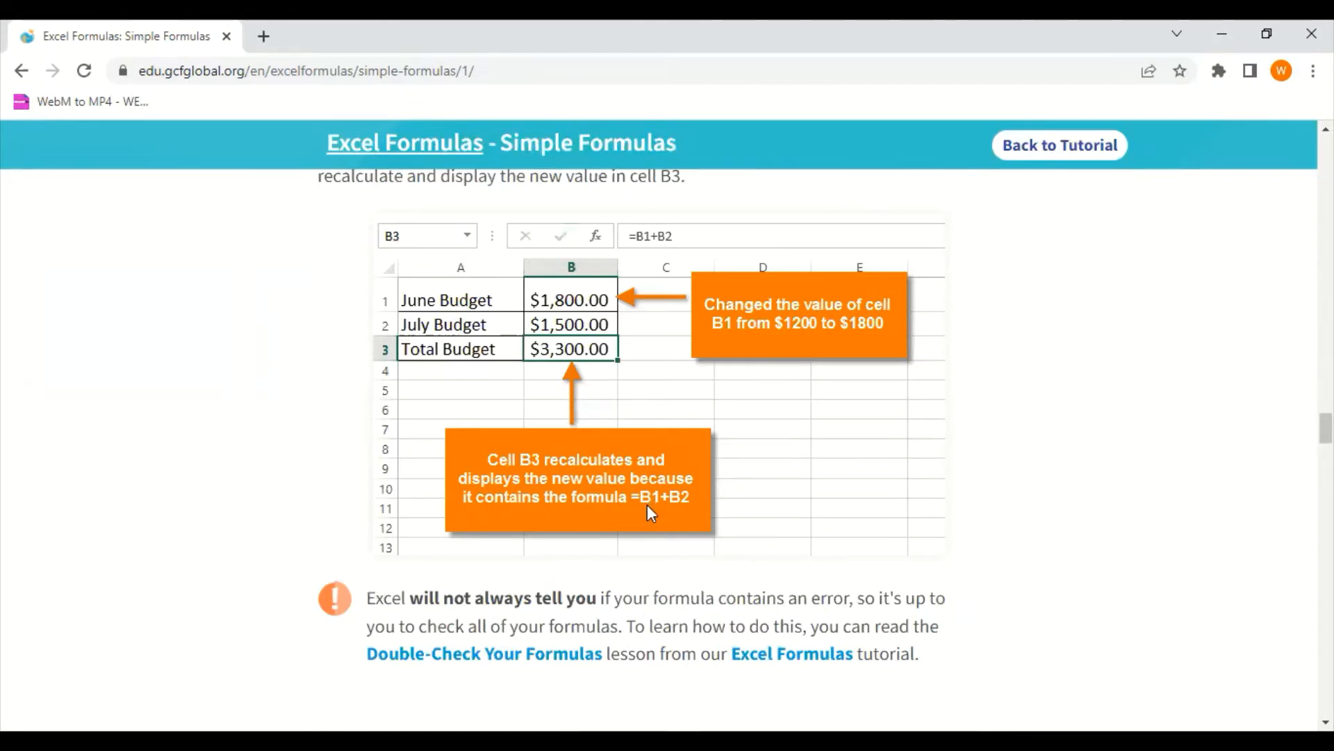
pyautogui.scroll(-1, 697, 549)
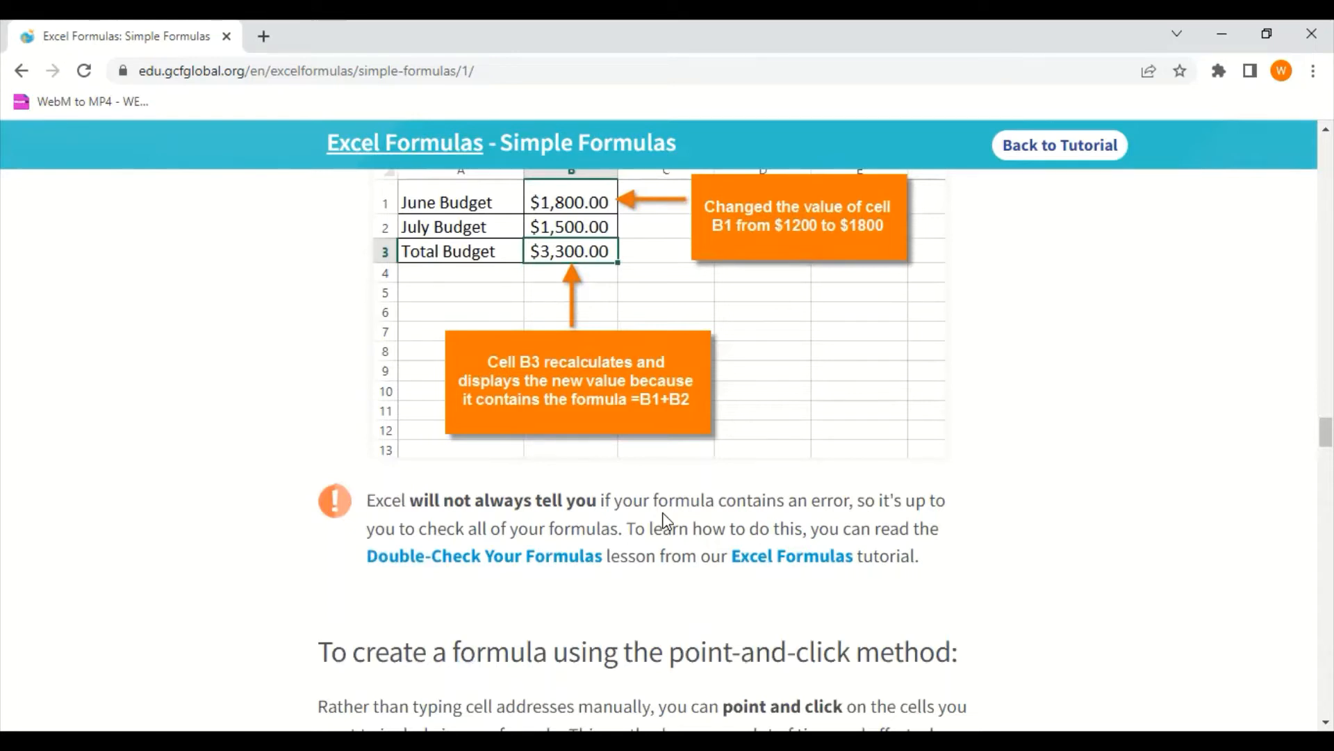
# Read the introduction and first instruction of the point-and-click formula method, comparing its Paper Supply Inventory Orders table with the Excel sheet
pyautogui.scroll(-8, 665, 520)
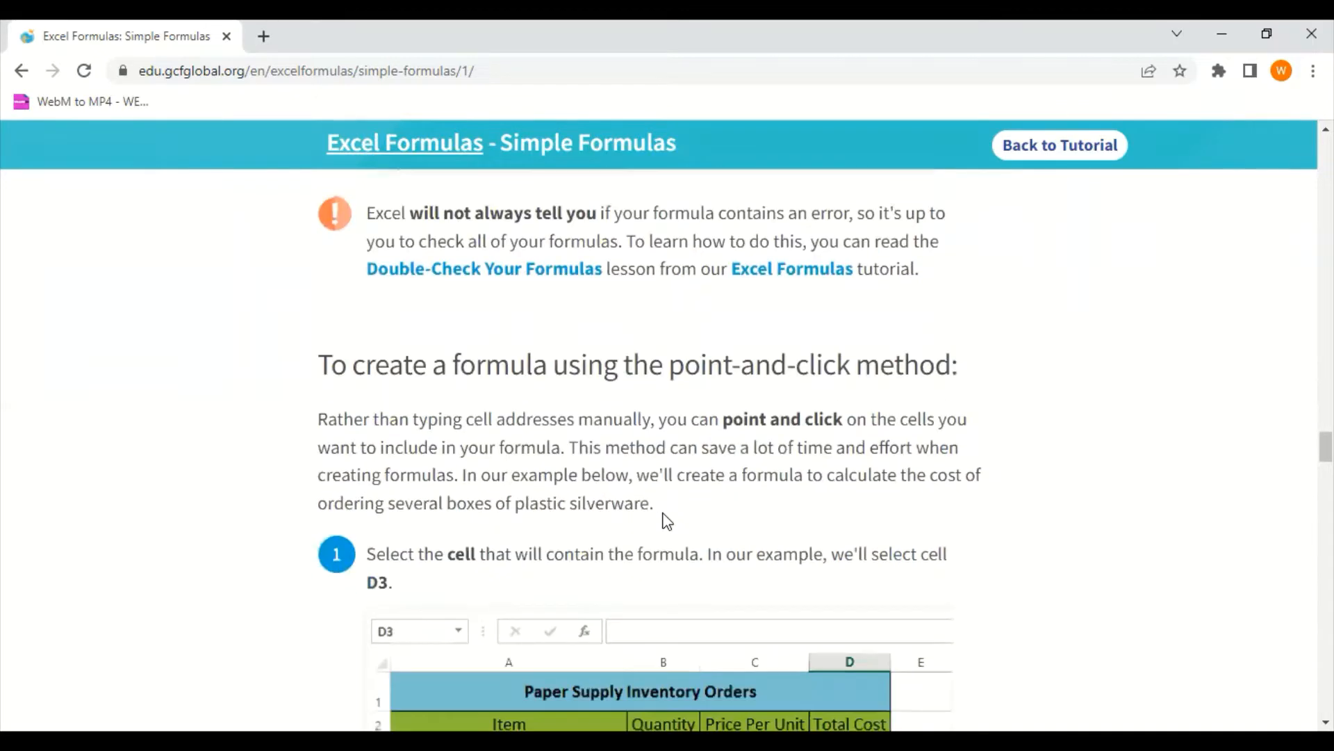
pyautogui.scroll(5, 656, 508)
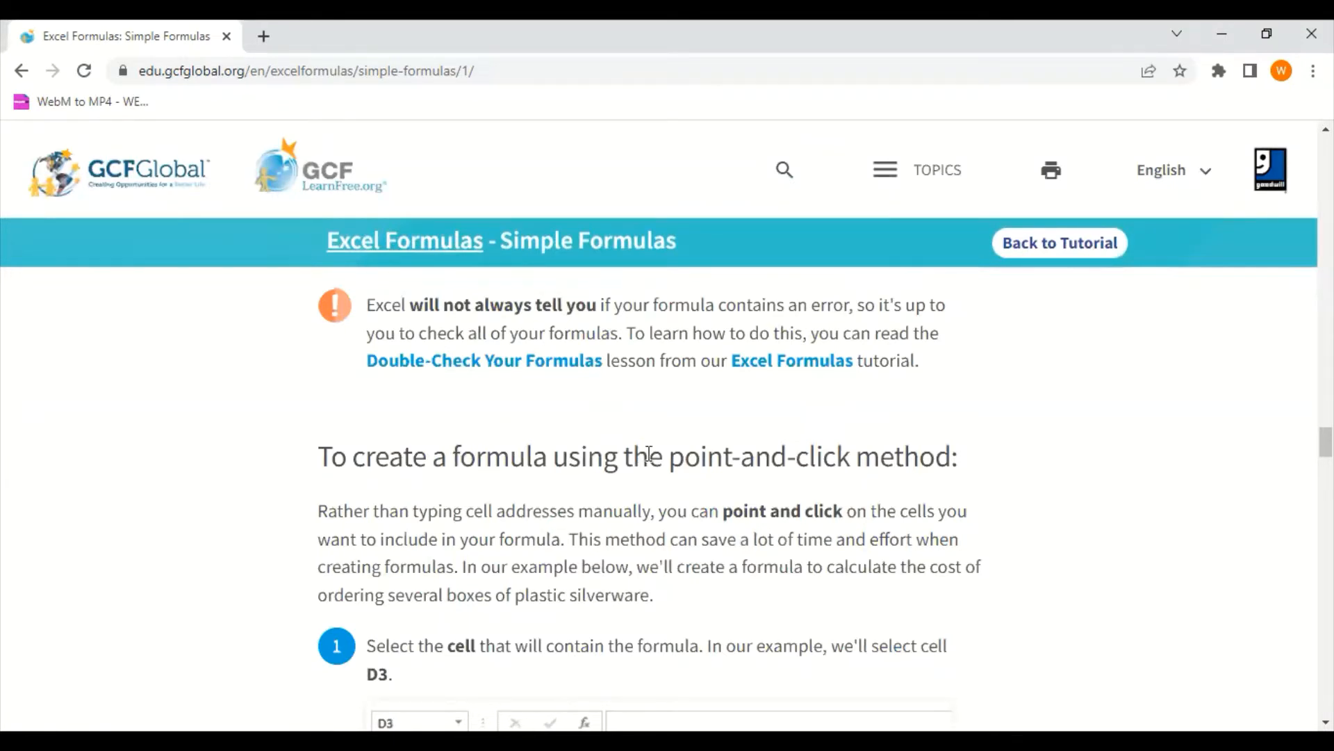
pyautogui.scroll(-1, 595, 453)
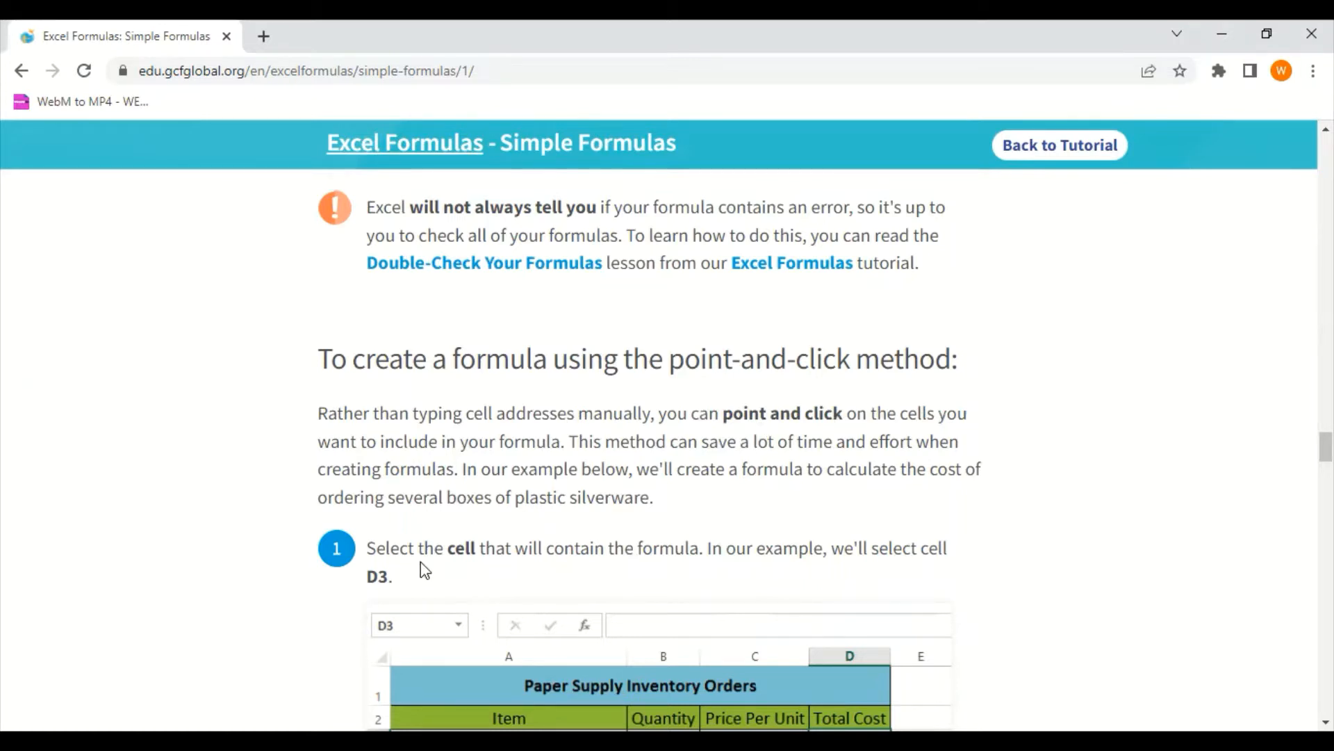
pyautogui.scroll(-3, 417, 570)
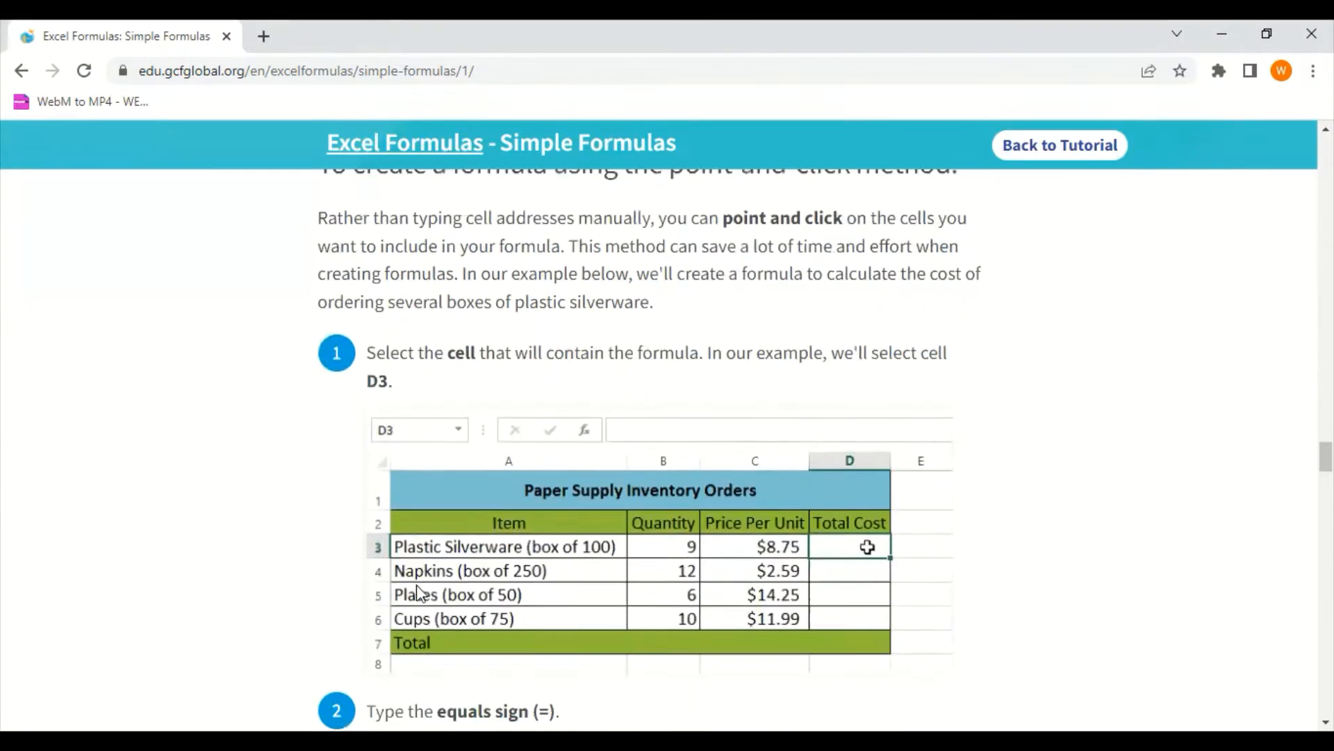
pyautogui.hotkey('alt', 'Tab')
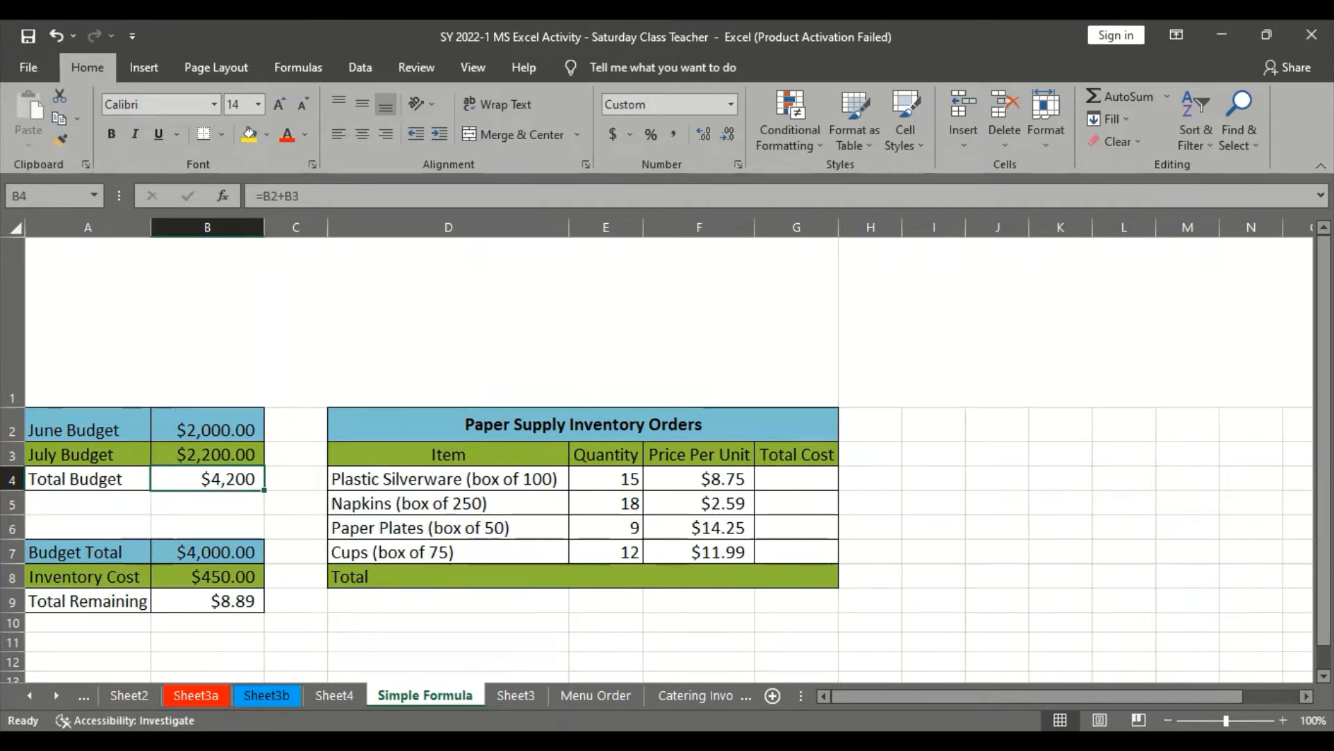
pyautogui.hotkey('alt', 'Tab')
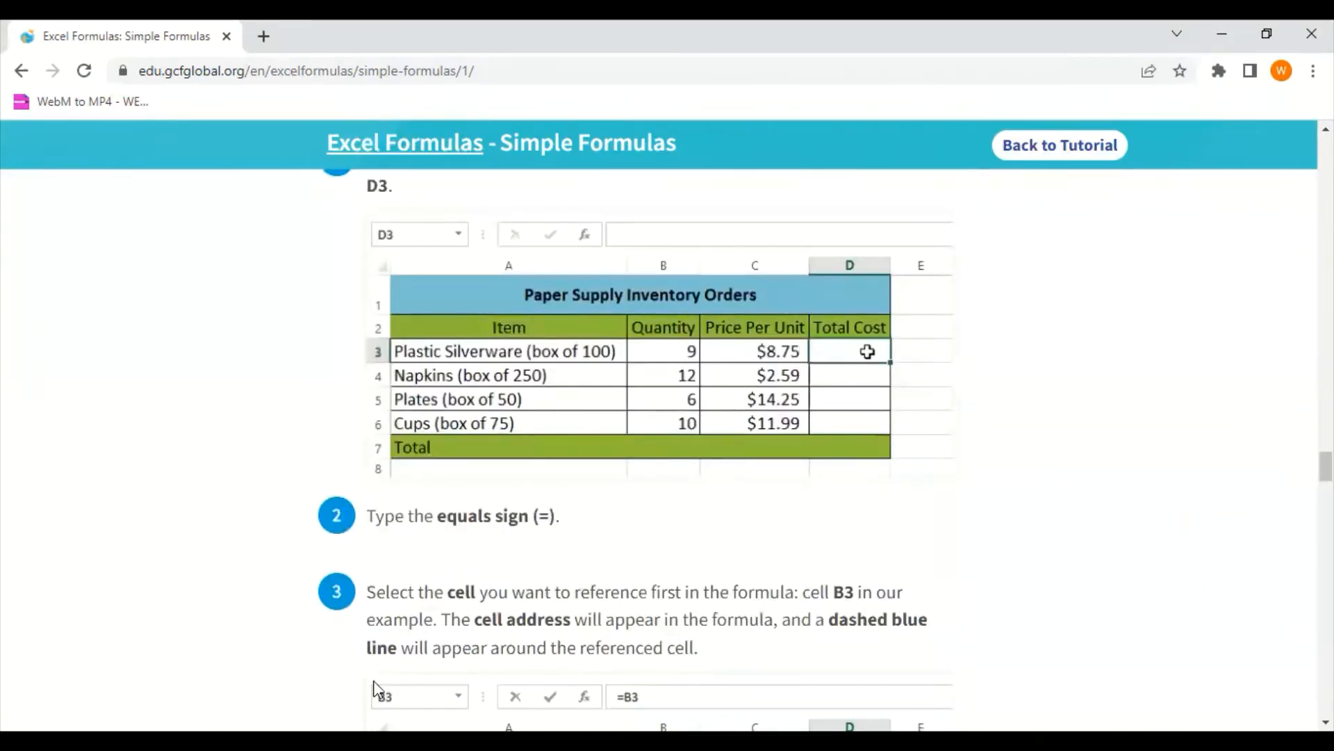
# Return to Excel and start a formula with an equals sign in Plastic Silverware's Total Cost cell G4
pyautogui.hotkey('alt', 'Tab')
pyautogui.click(816, 478)
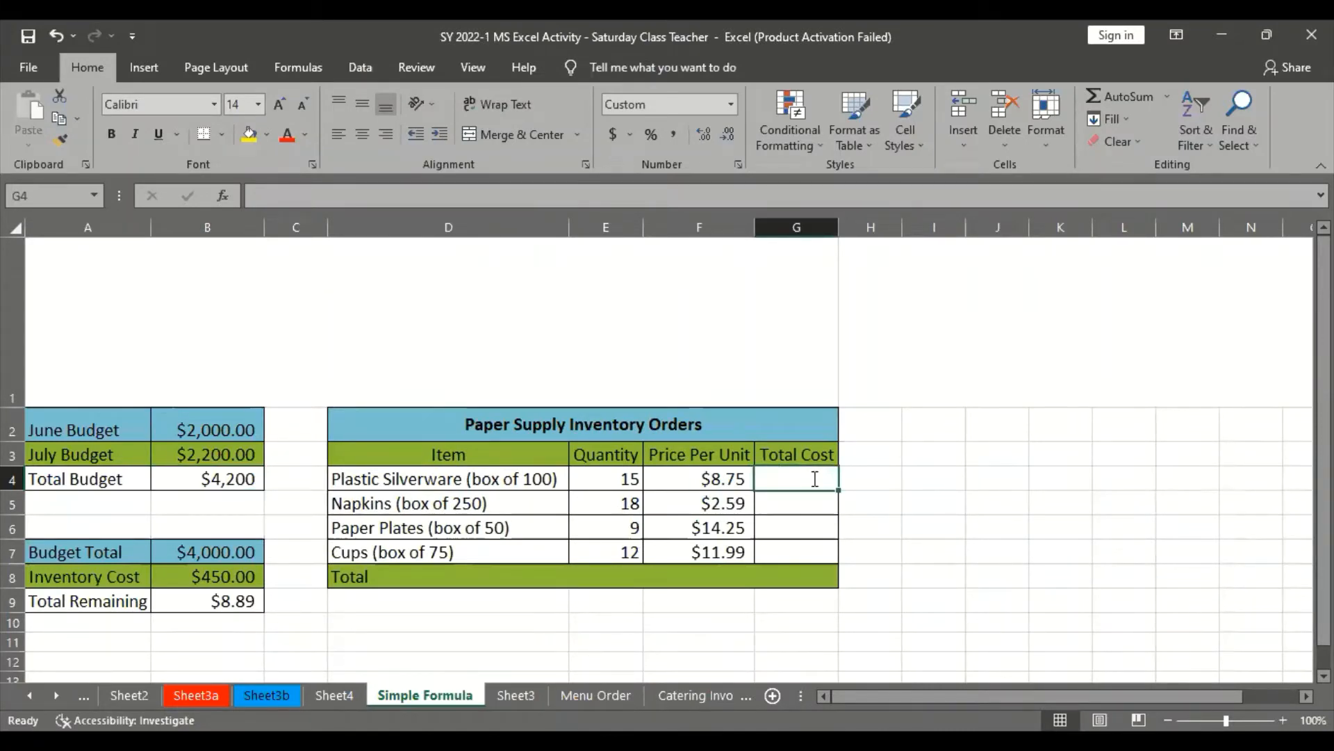
pyautogui.write('=')
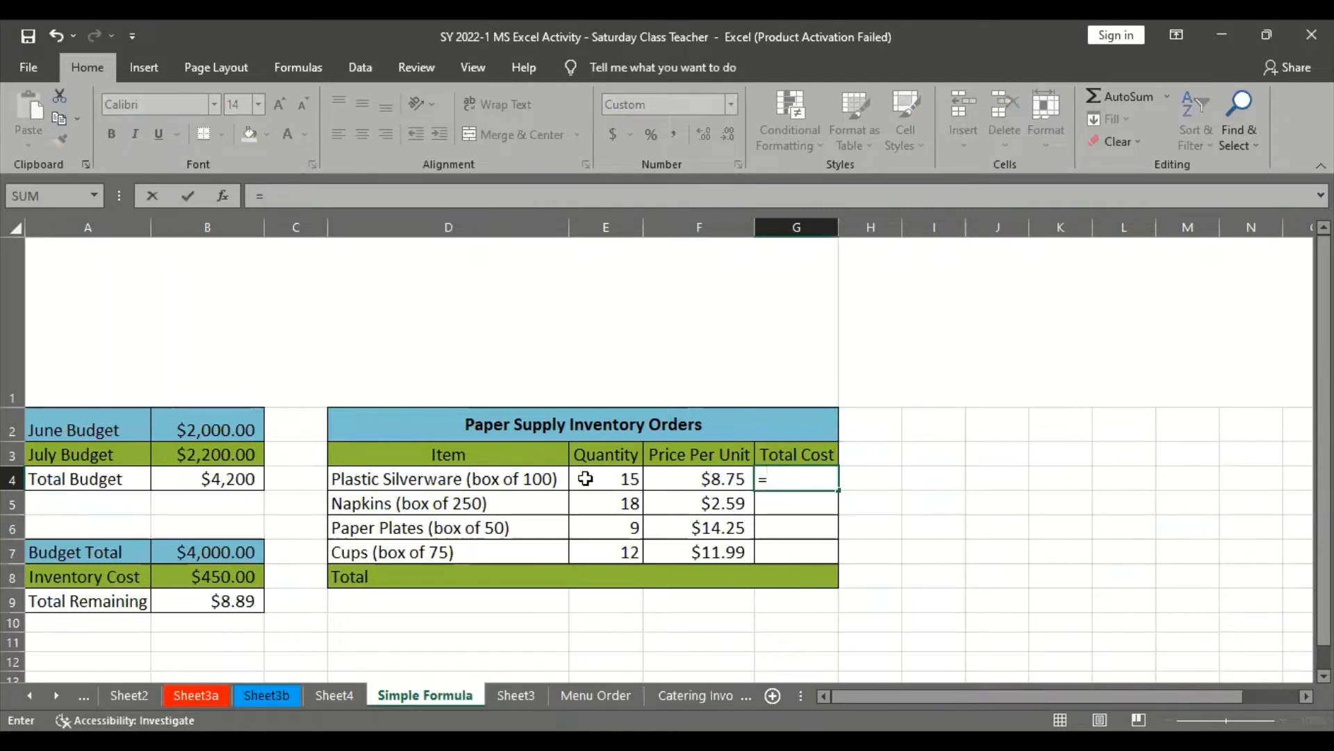
pyautogui.write('G')
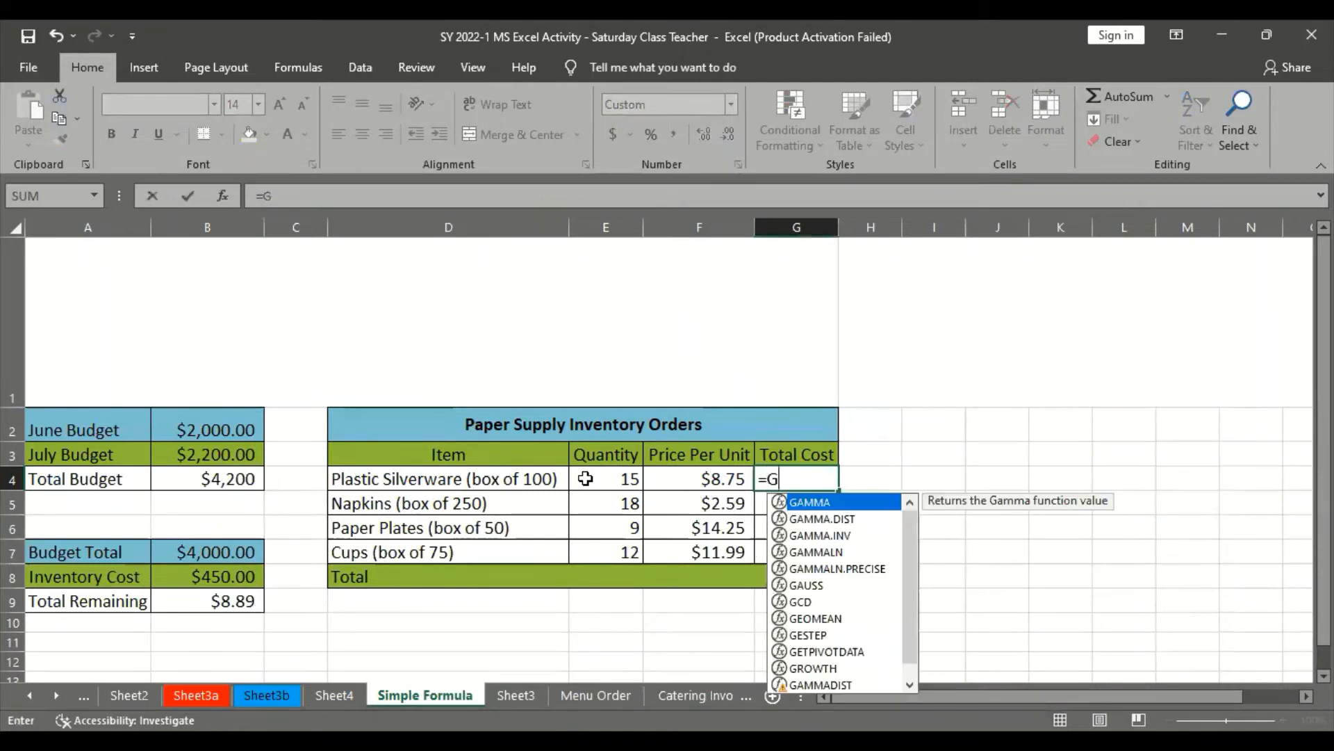
pyautogui.write('4')
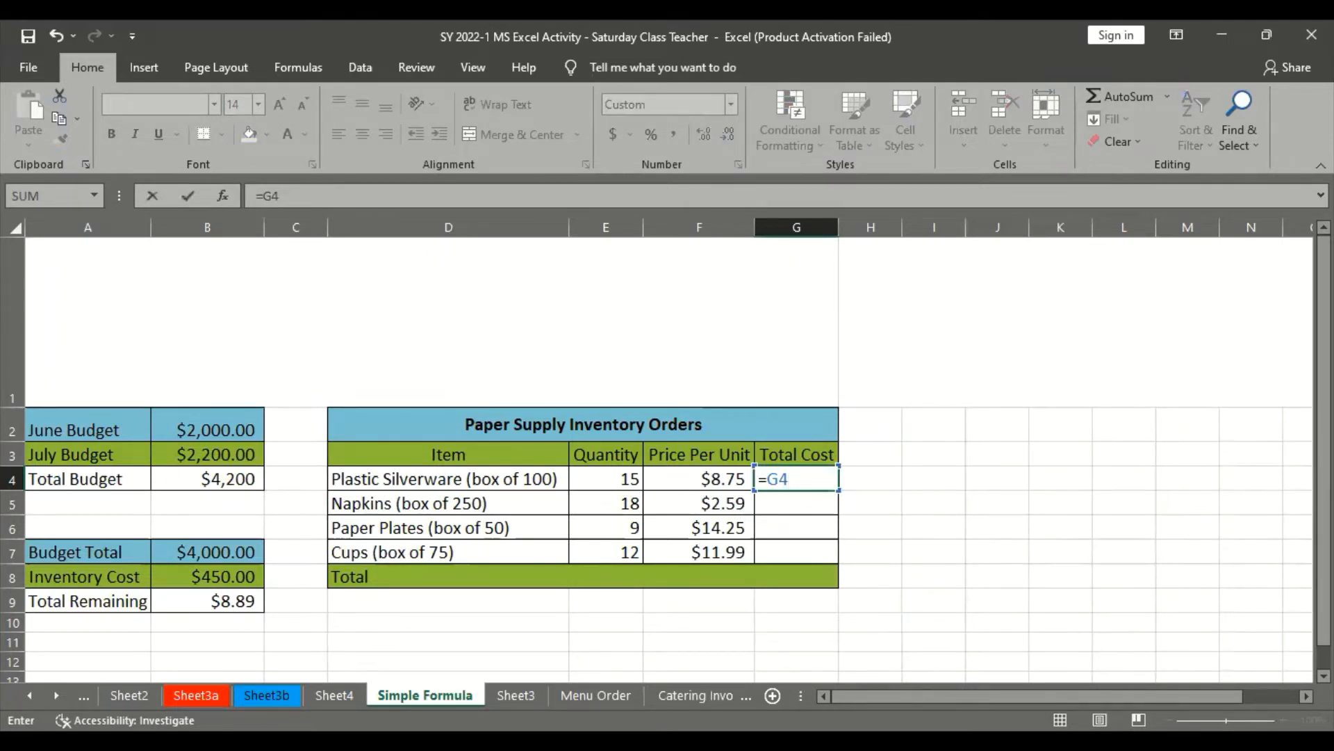
pyautogui.hotkey('alt', 'Tab')
pyautogui.scroll(-1, 544, 396)
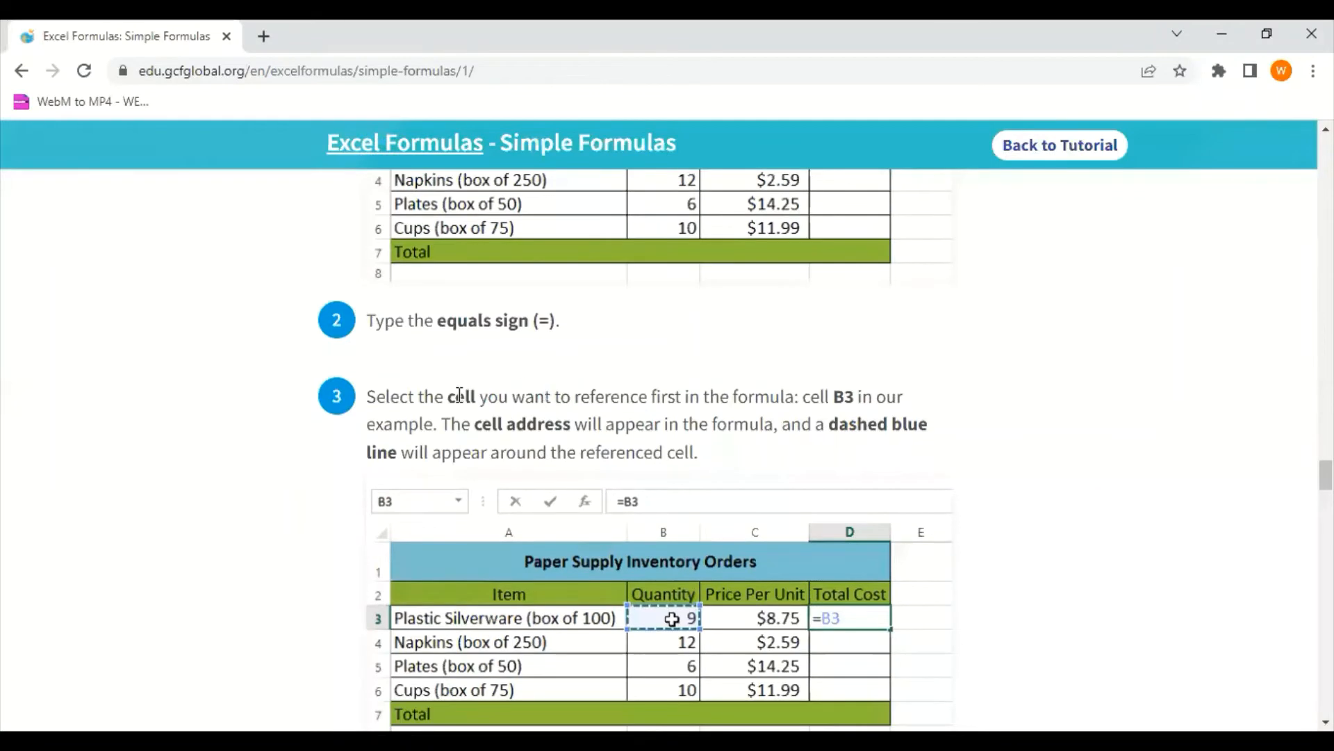
pyautogui.scroll(-1, 460, 389)
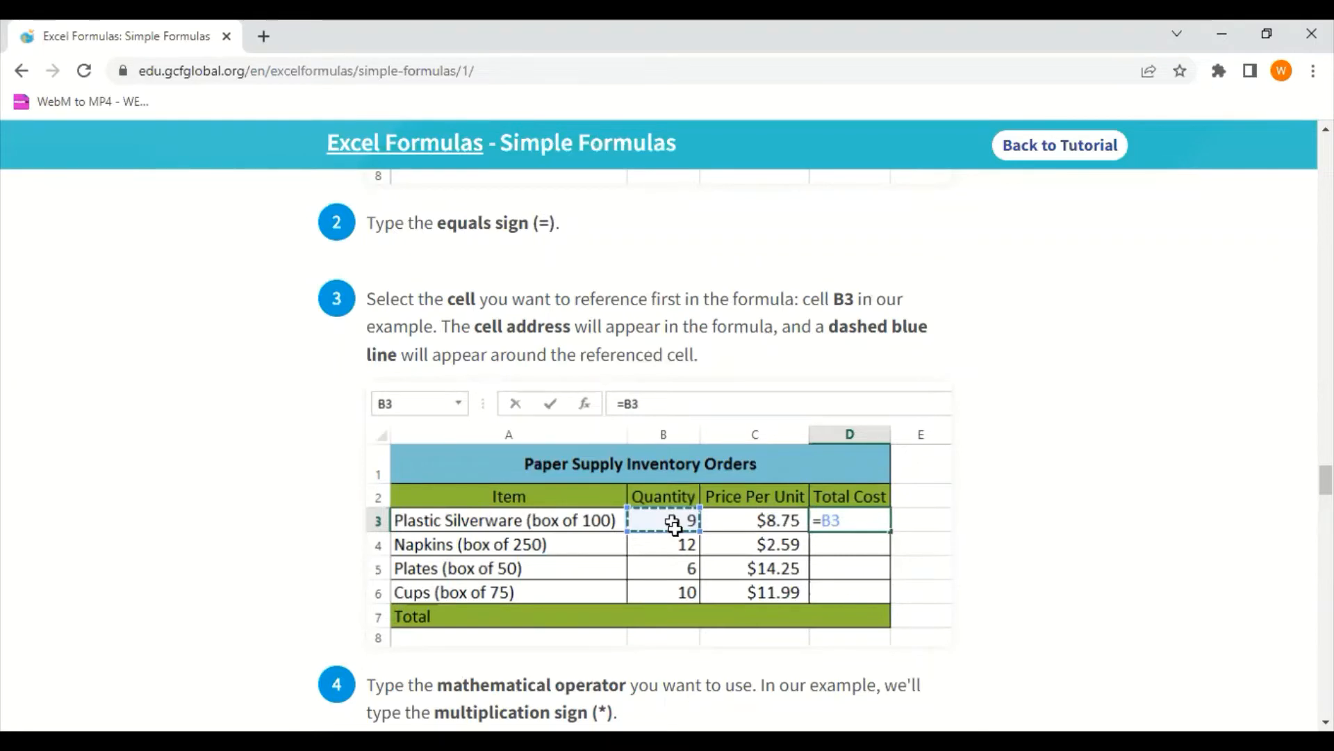
pyautogui.hotkey('alt', 'Tab')
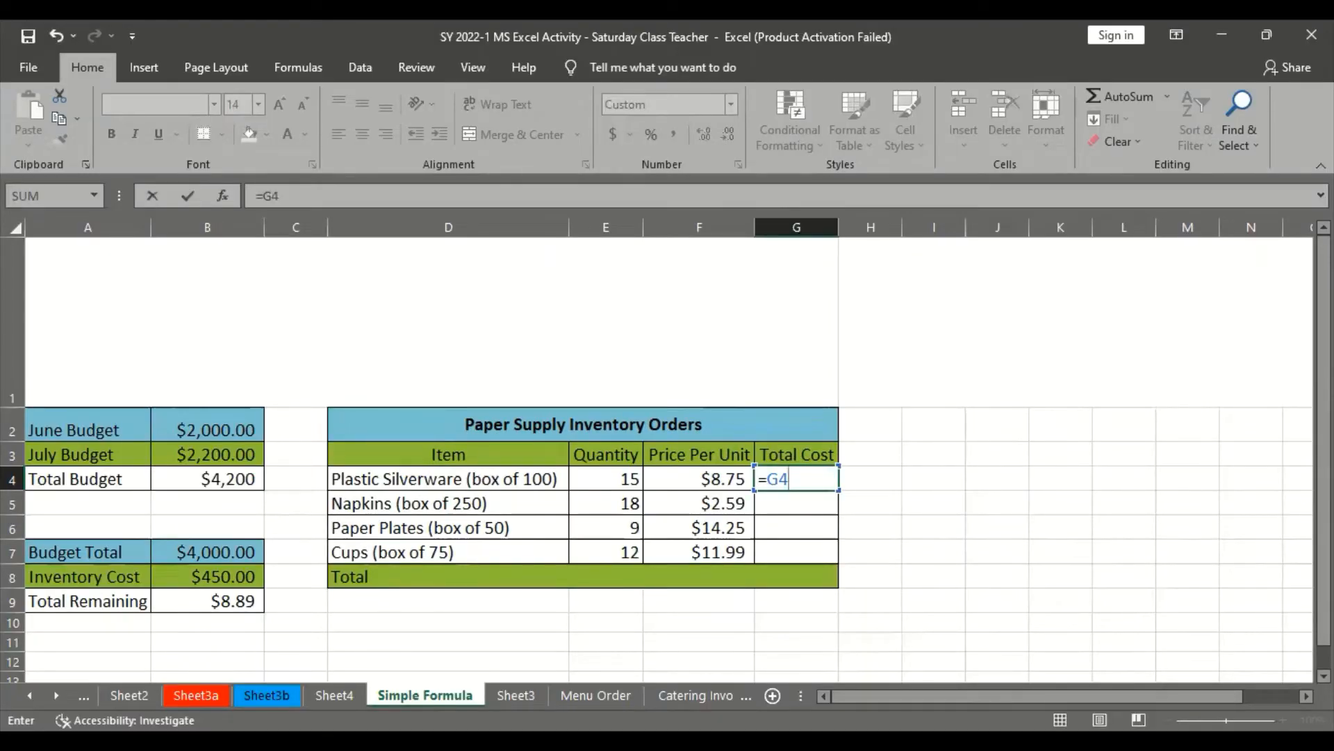
pyautogui.hotkey('alt', 'Tab')
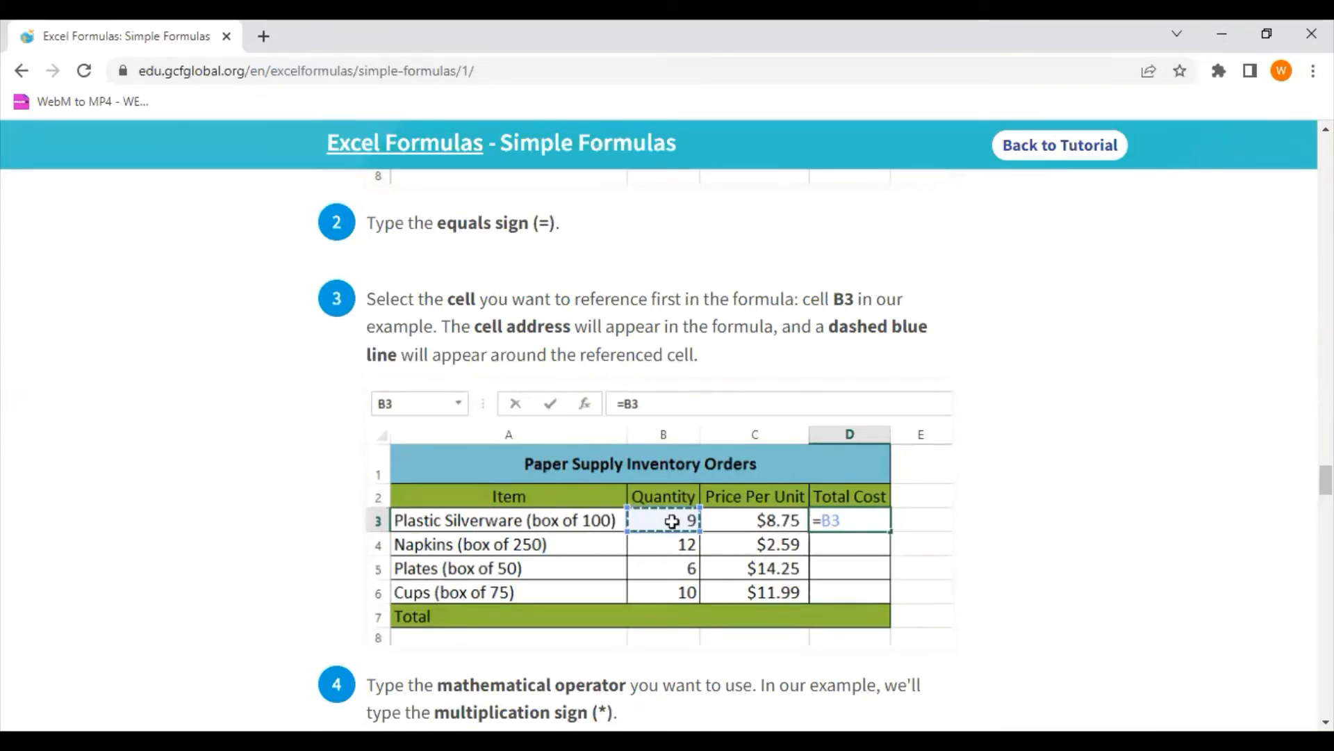
pyautogui.hotkey('alt', 'Tab')
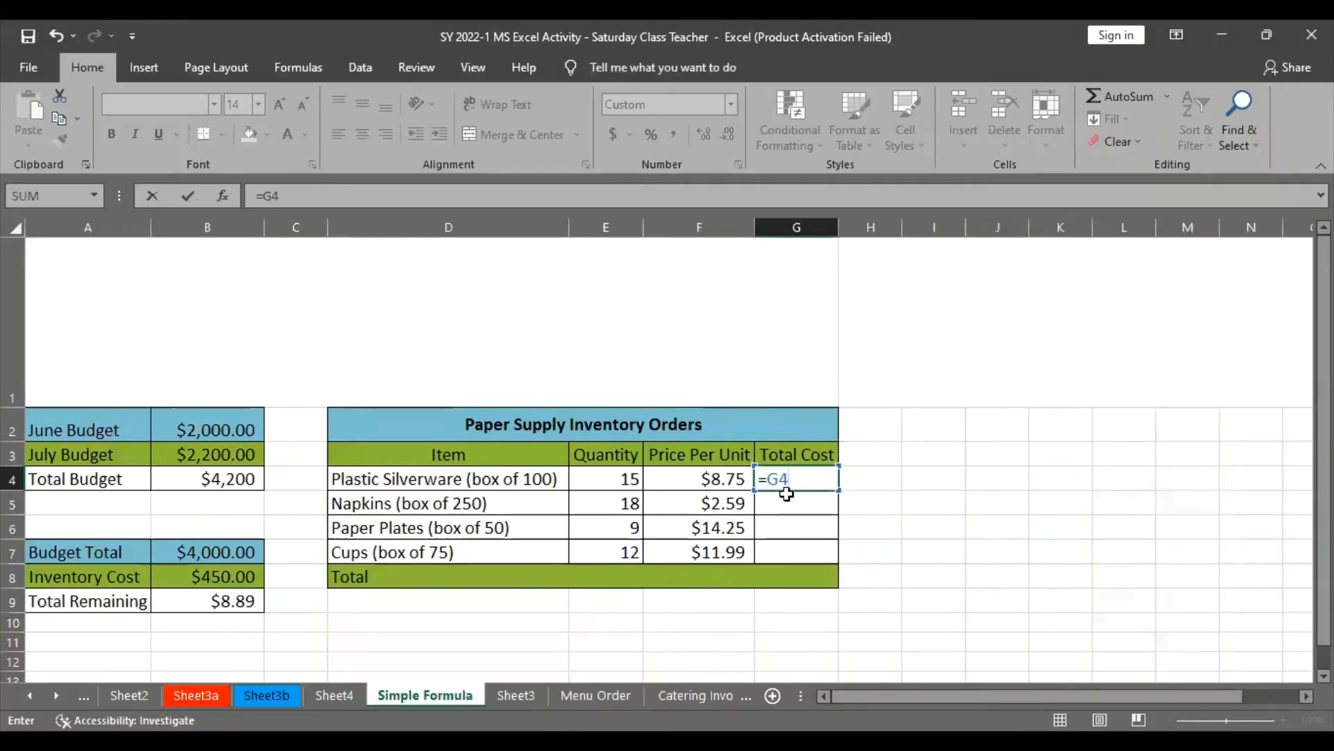
pyautogui.press('BackSpace')
pyautogui.press('BackSpace')
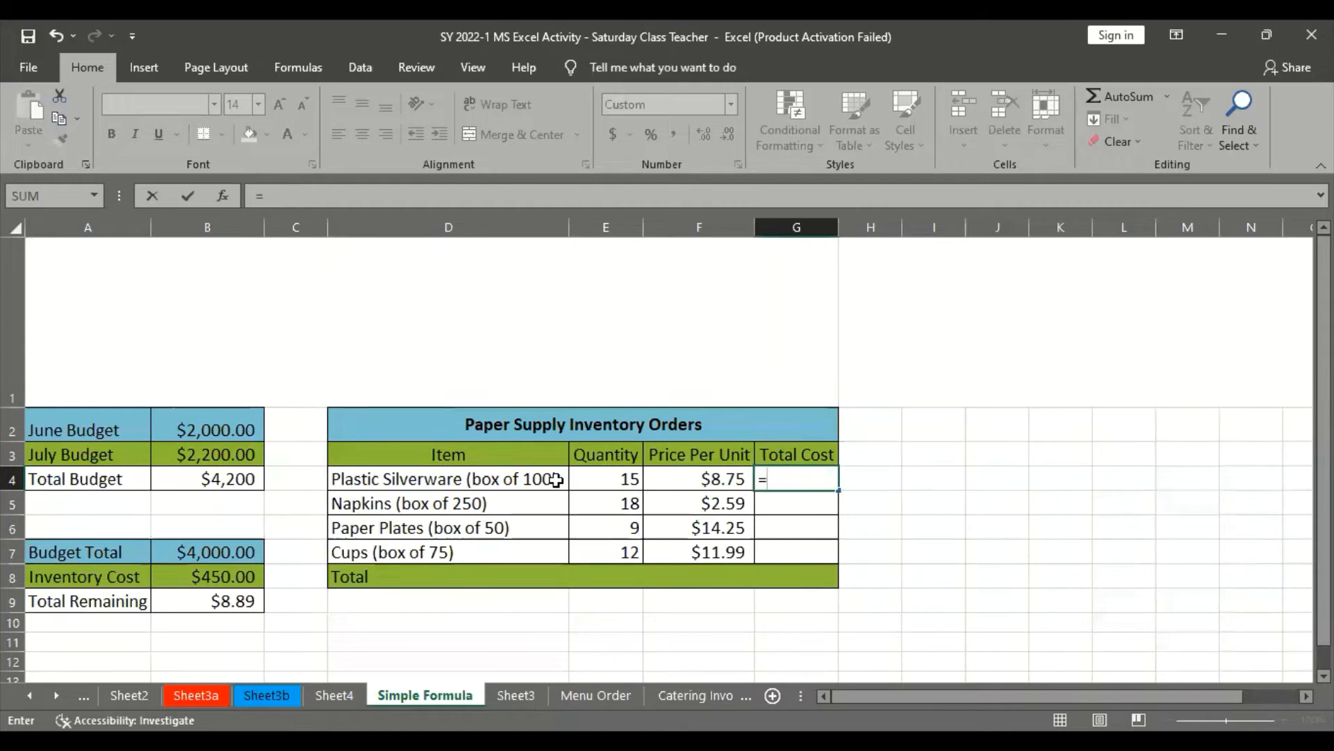
# Add Quantity cell E4 and a multiplication sign to the G4 formula, checking the browser tutorial's operator instructions
pyautogui.click(616, 478)
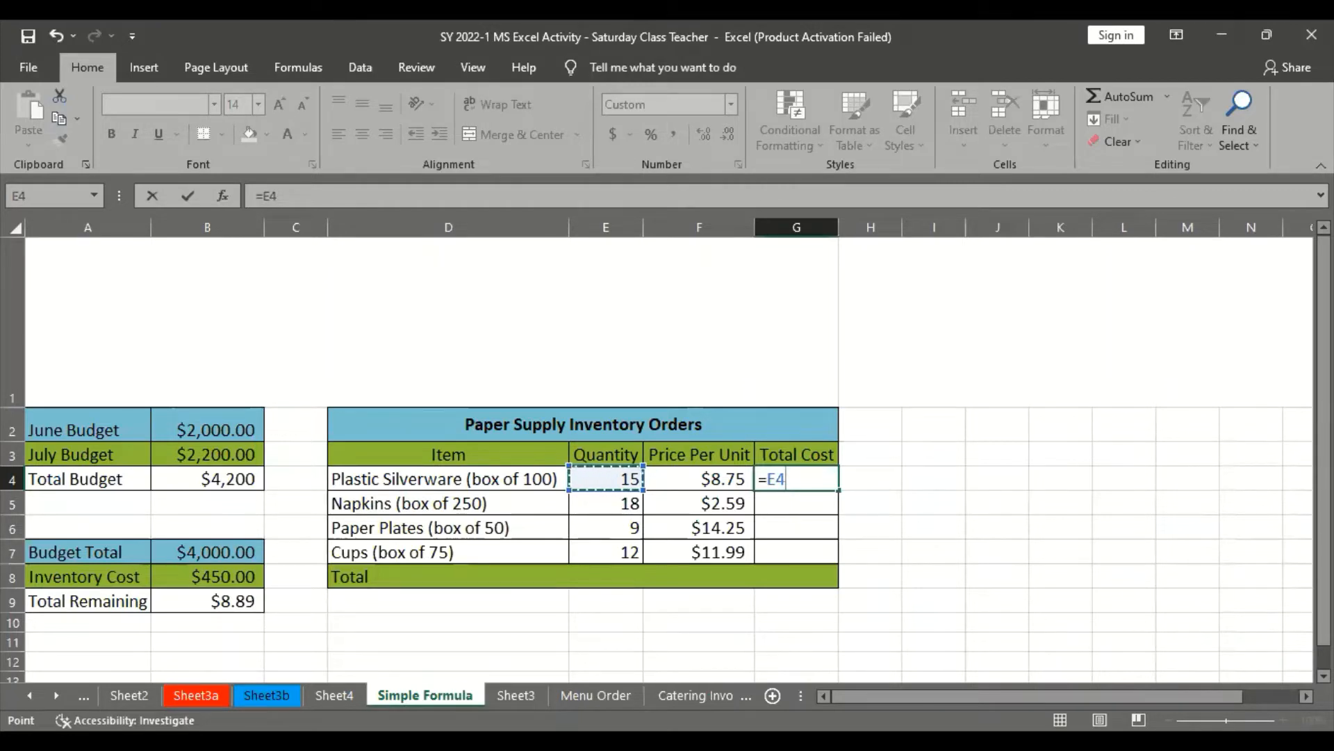
pyautogui.click(411, 659)
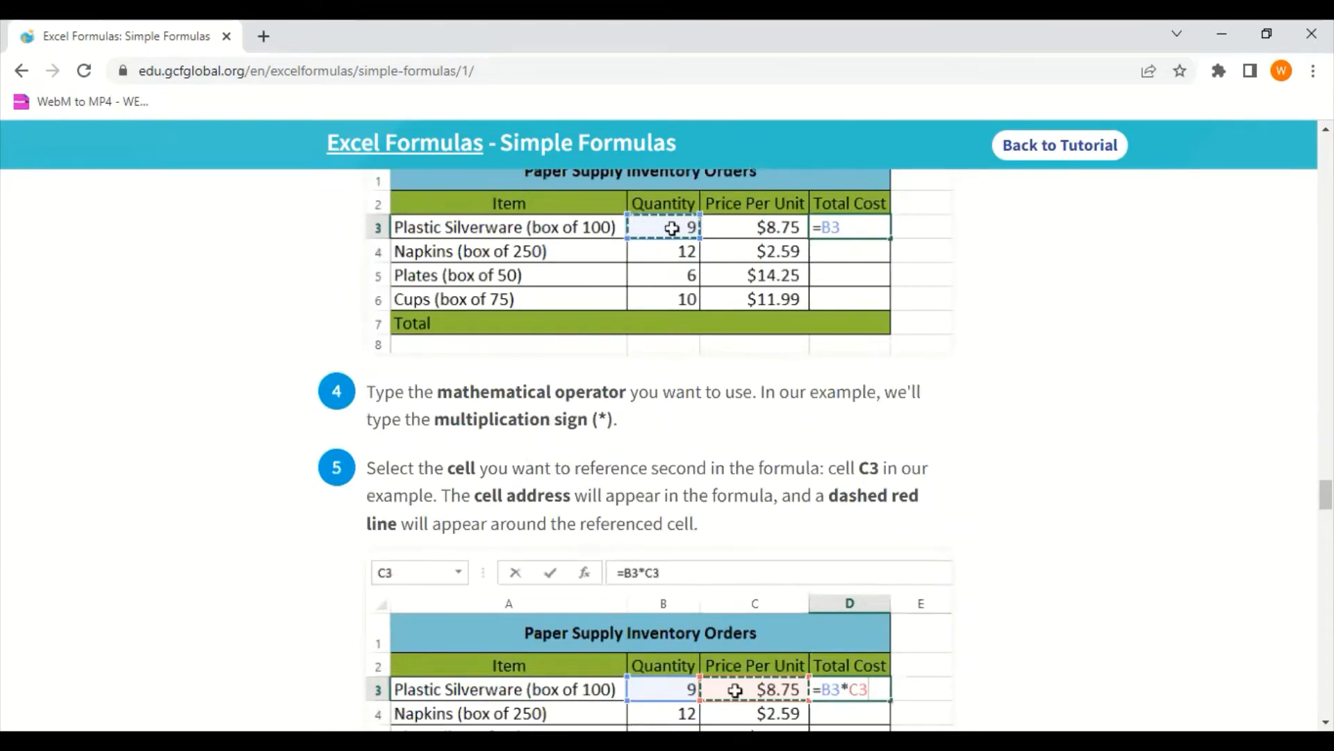
pyautogui.hotkey('alt', 'Tab')
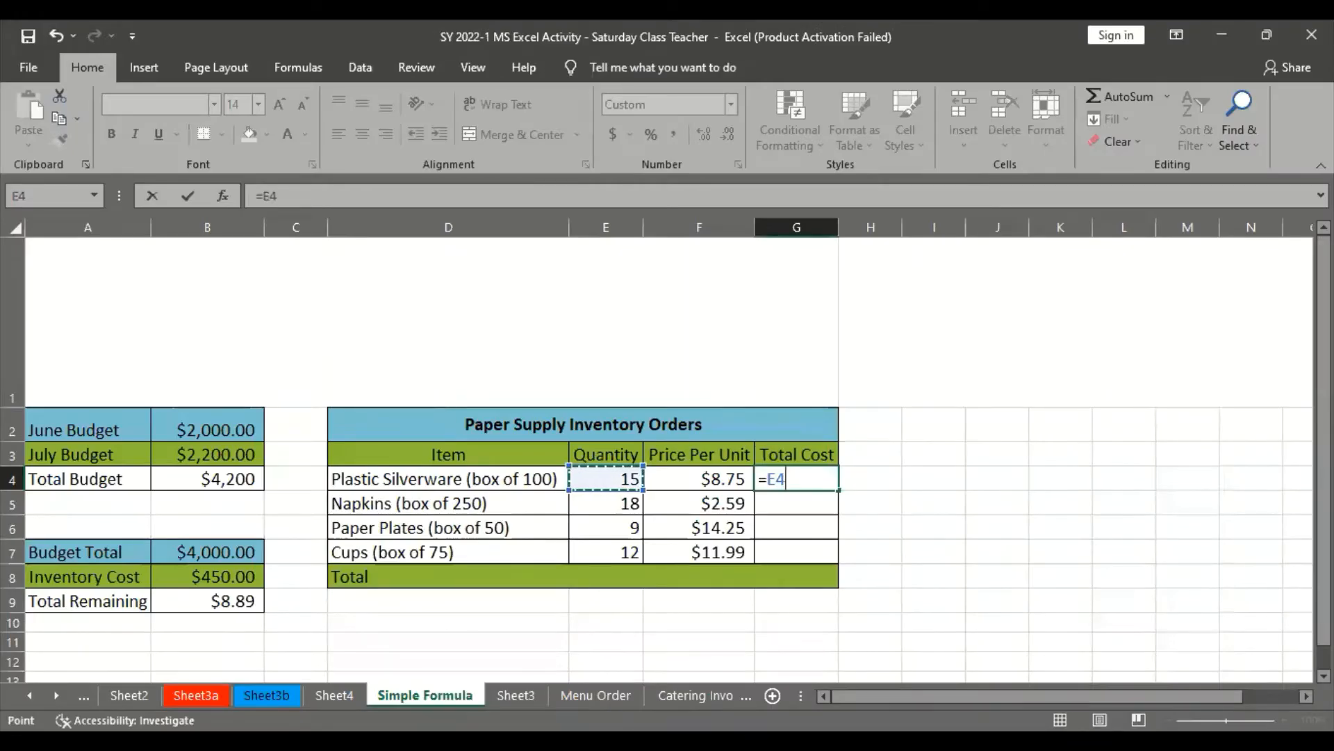
pyautogui.write('*')
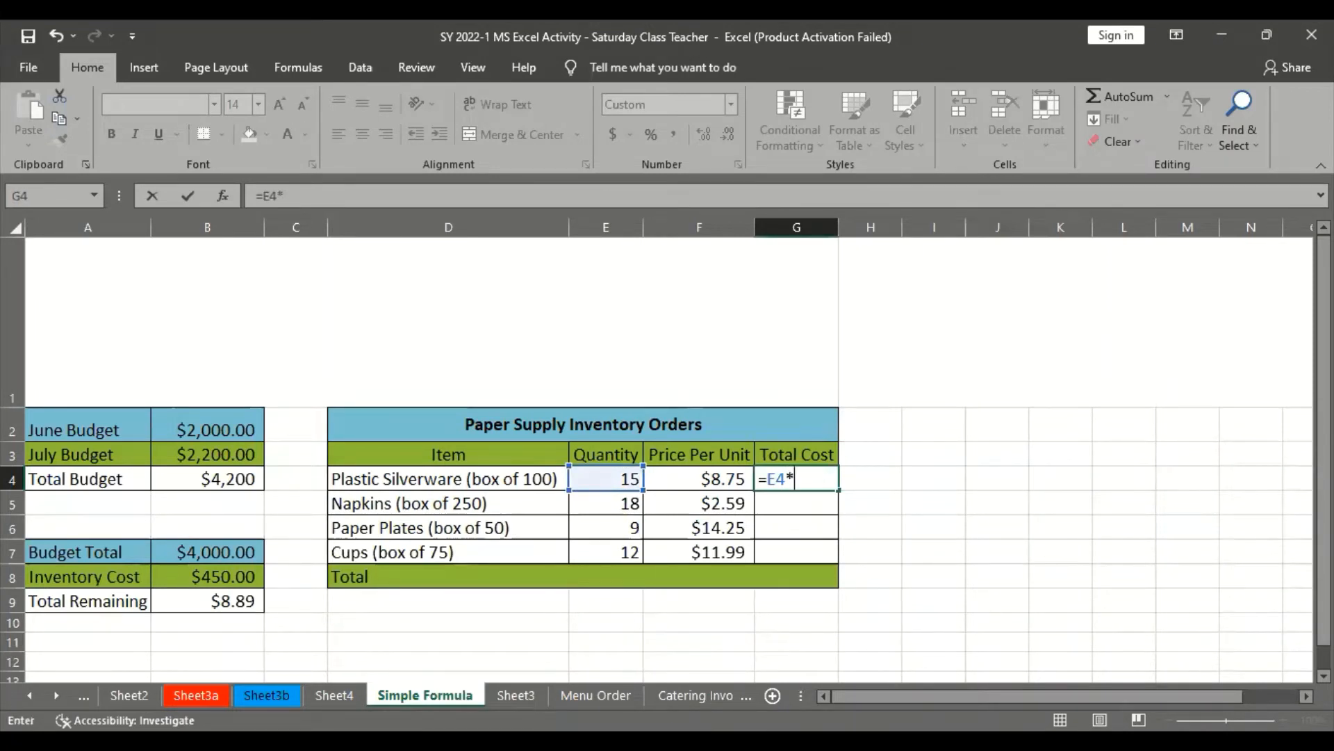
pyautogui.hotkey('alt', 'Tab')
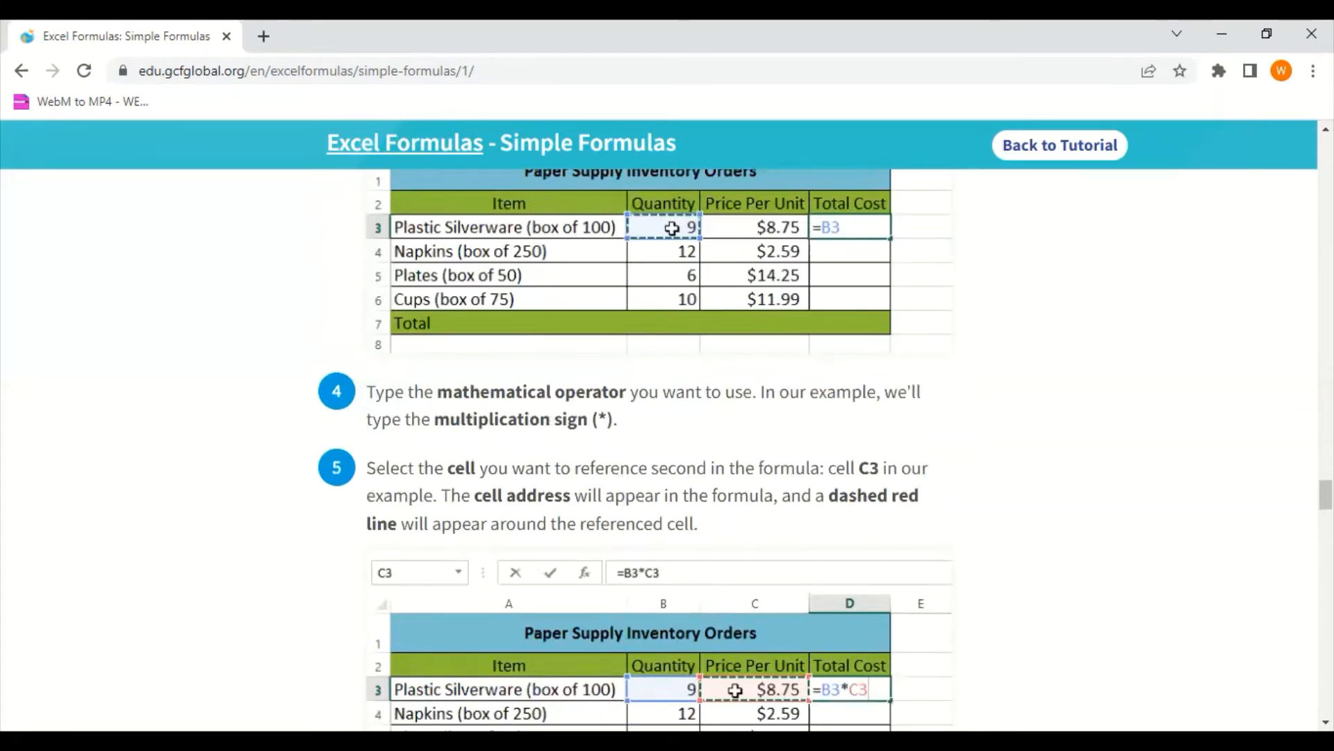
# Complete Plastic Silverware's Total Cost formula as =E4*F4 in Excel, consulting the browser tutorial before committing it
pyautogui.hotkey('alt', 'Tab')
pyautogui.click(723, 479)
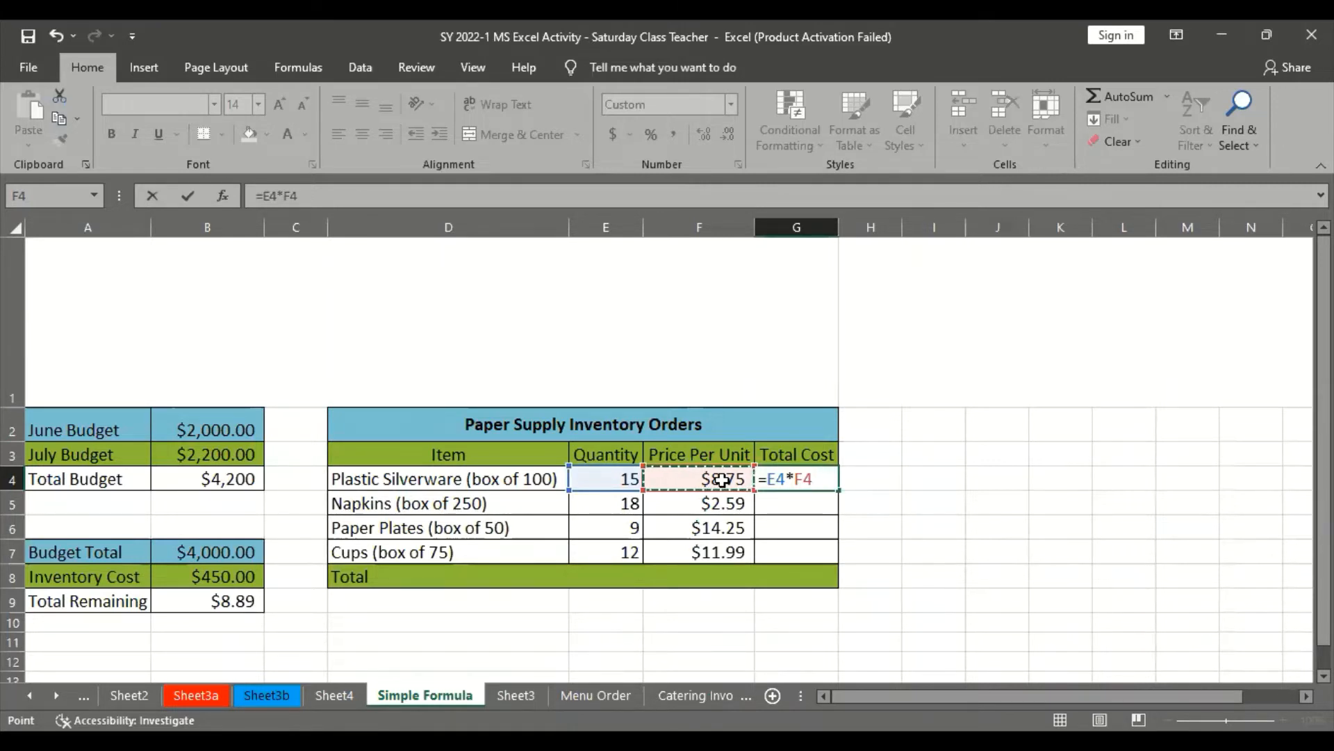
pyautogui.click(472, 738)
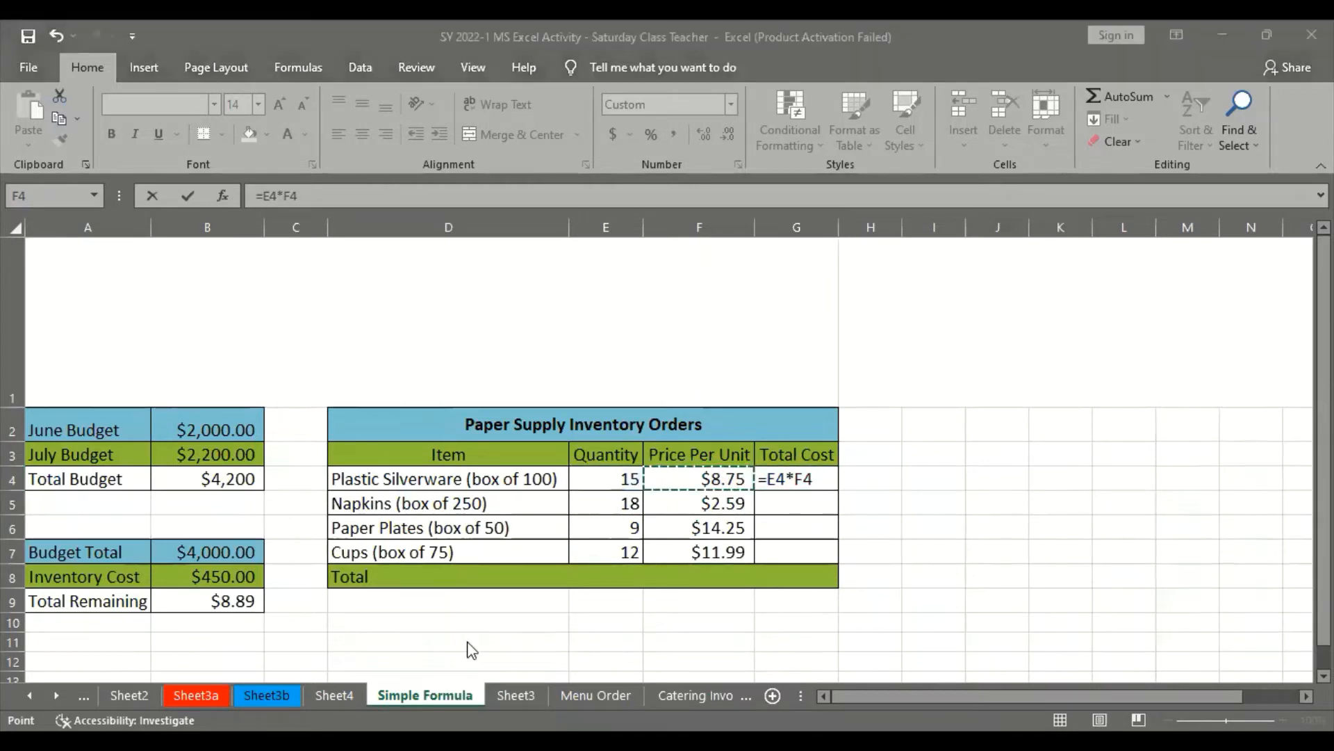
pyautogui.click(565, 588)
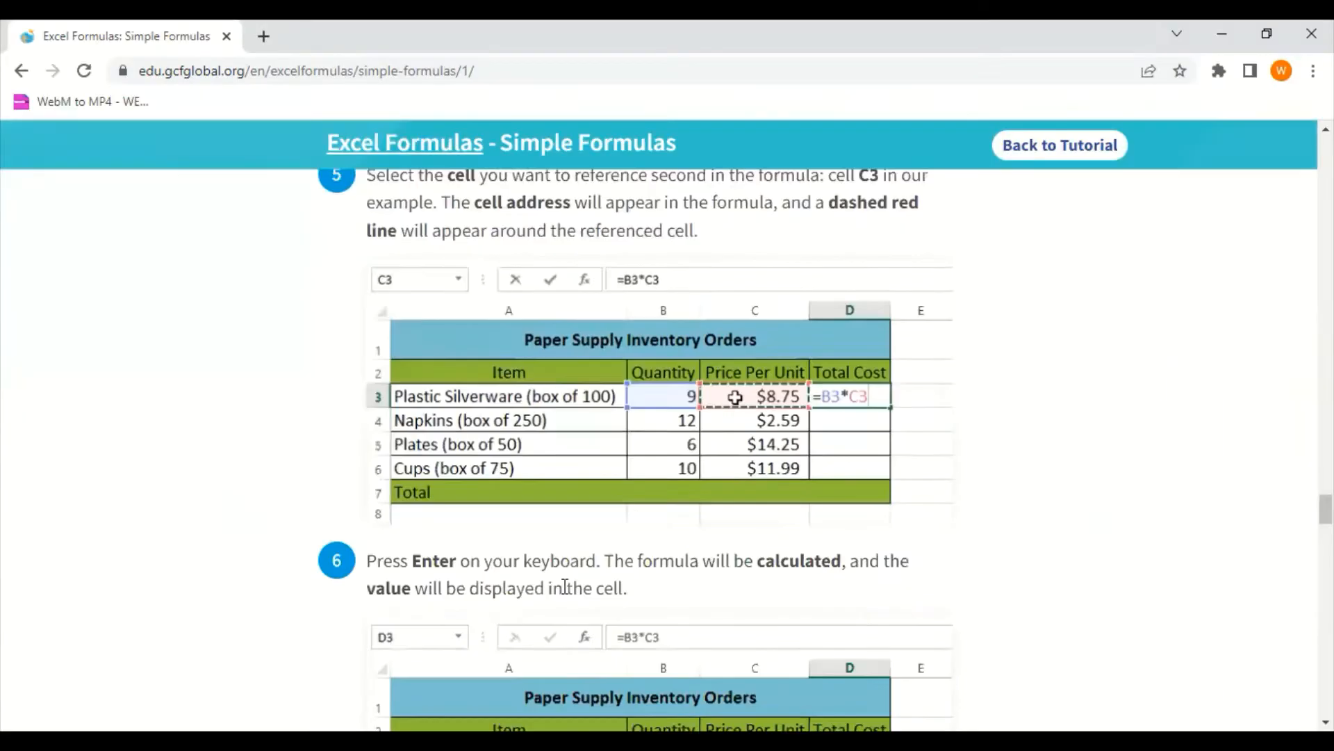
pyautogui.scroll(-4, 565, 587)
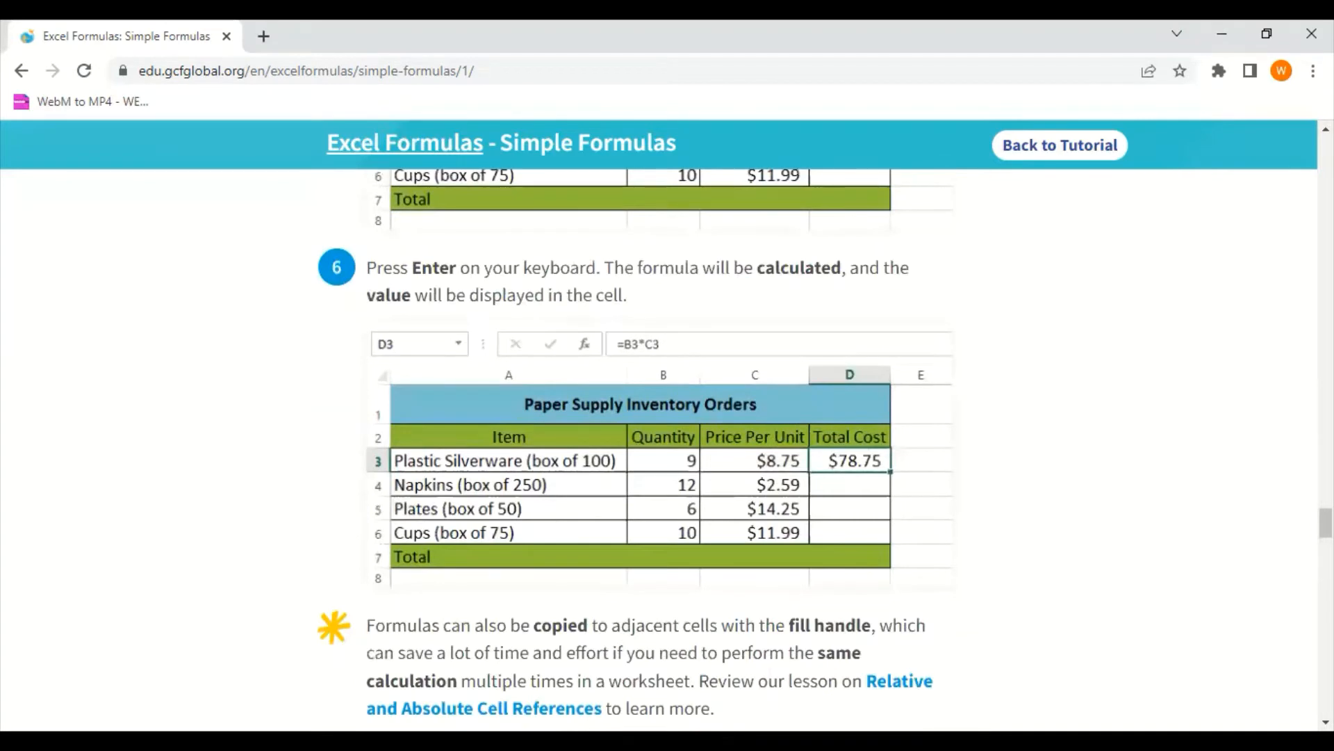
pyautogui.hotkey('alt', 'Tab')
pyautogui.press('Return')
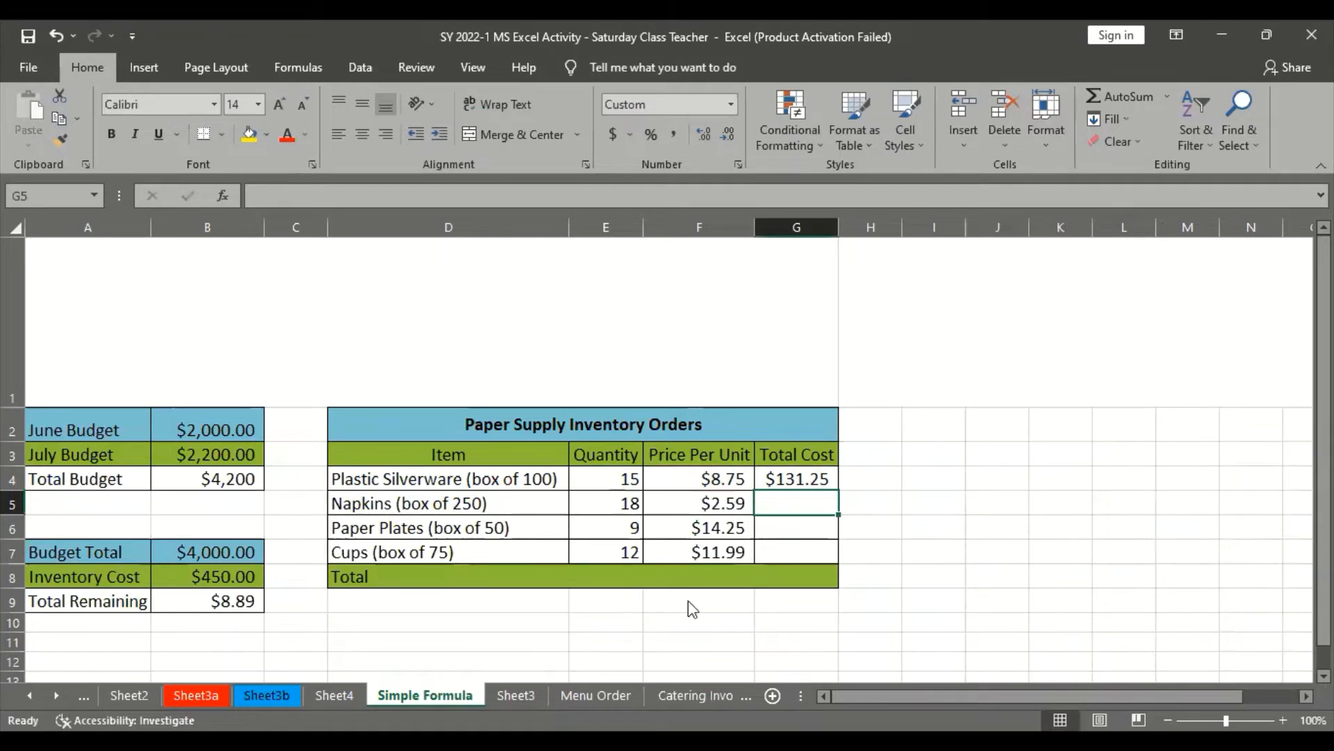
# Read the browser tutorial's fill handle note and copy the G4 formula down through G7 in Excel
pyautogui.hotkey('alt', 'Tab')
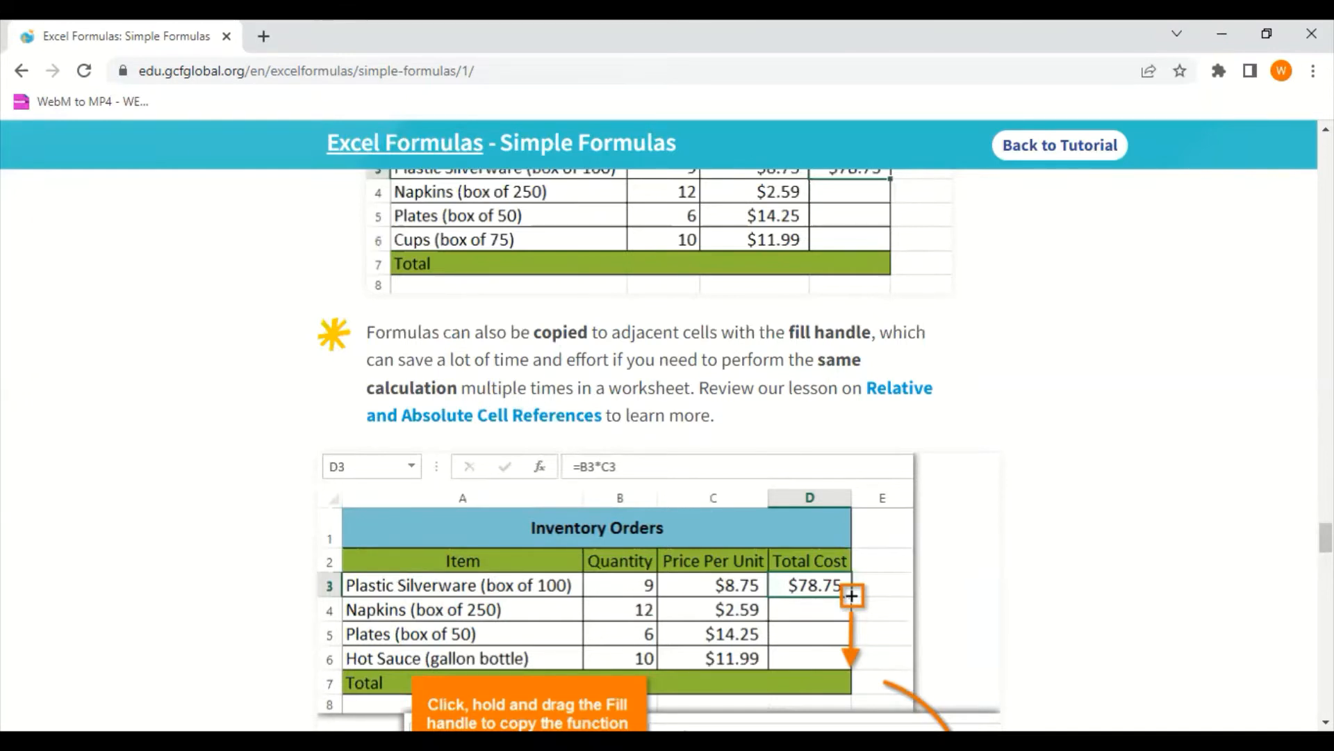
pyautogui.hotkey('alt', 'Tab')
pyautogui.click(815, 480)
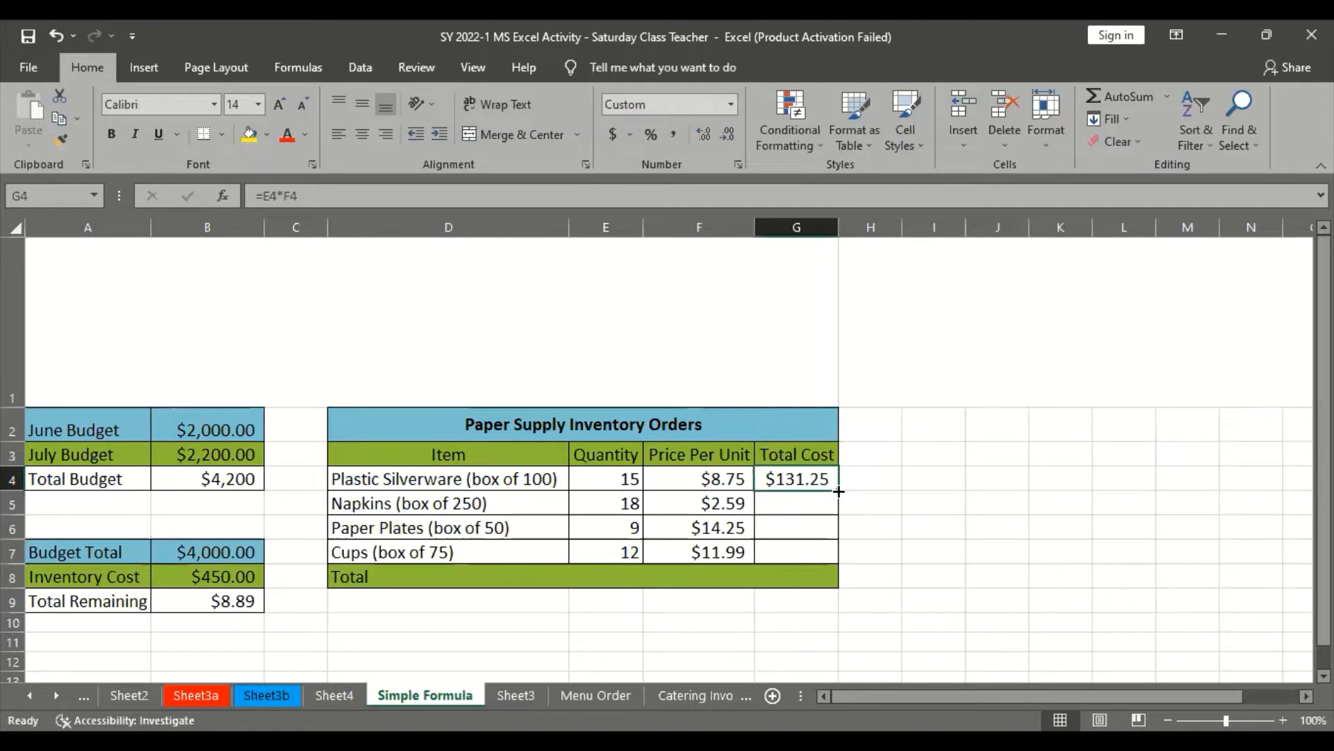
pyautogui.moveTo(839, 492); pyautogui.dragTo(839, 491)
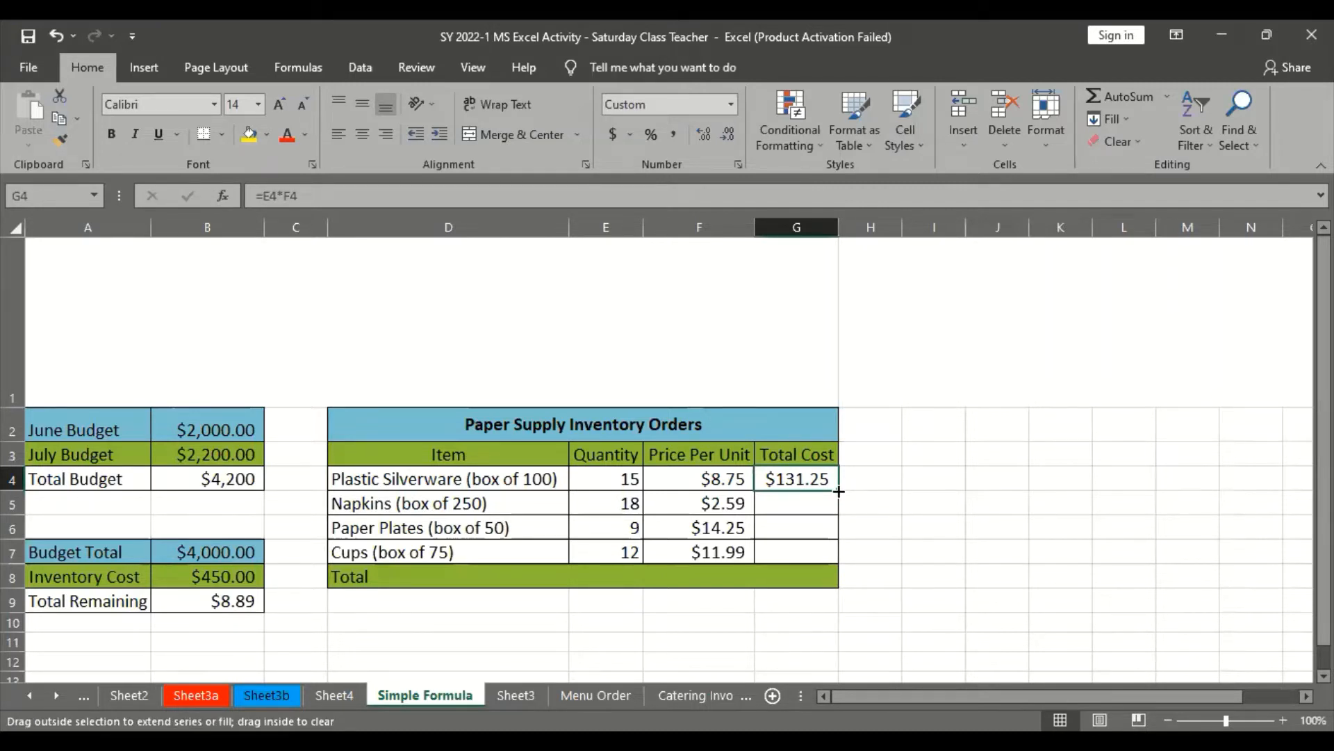
pyautogui.moveTo(839, 492); pyautogui.dragTo(837, 555)
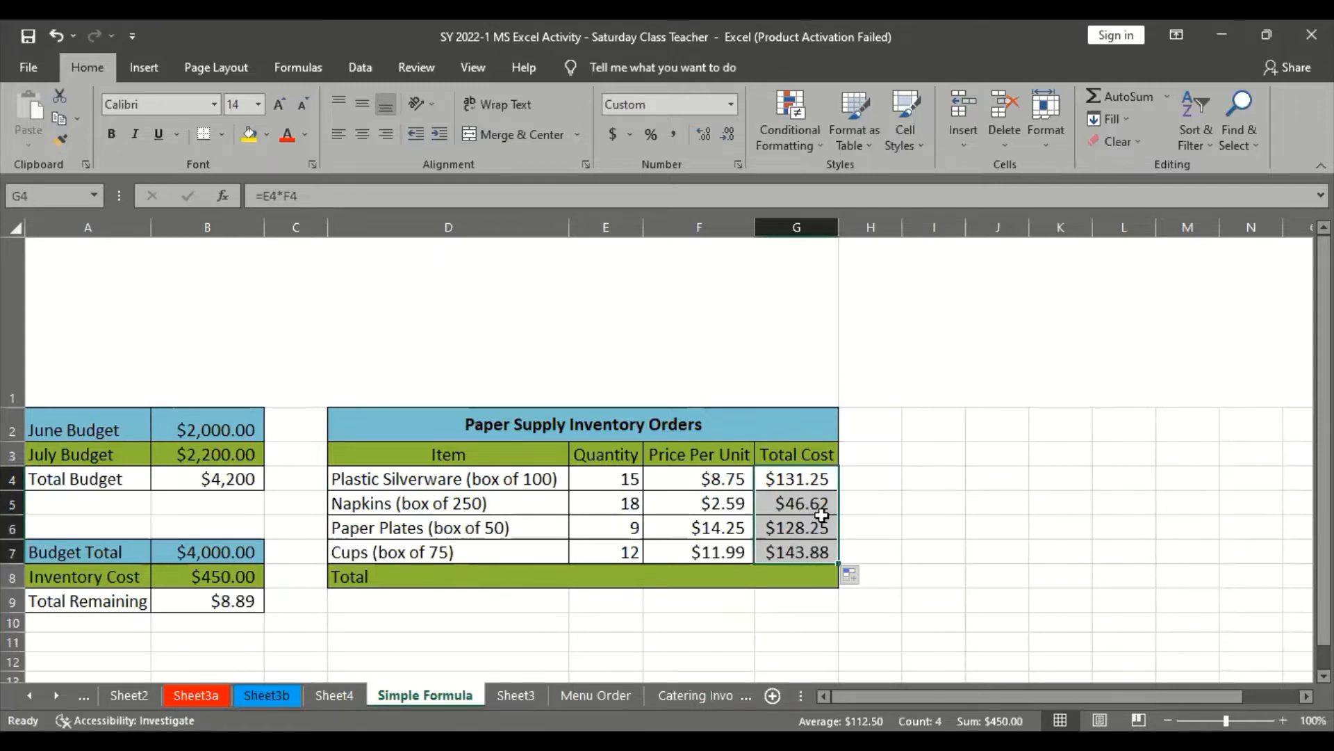
# Check the Total Cost formulas for Napkins, Paper Plates and Plastic Silverware in column G
pyautogui.click(823, 494)
pyautogui.click(820, 529)
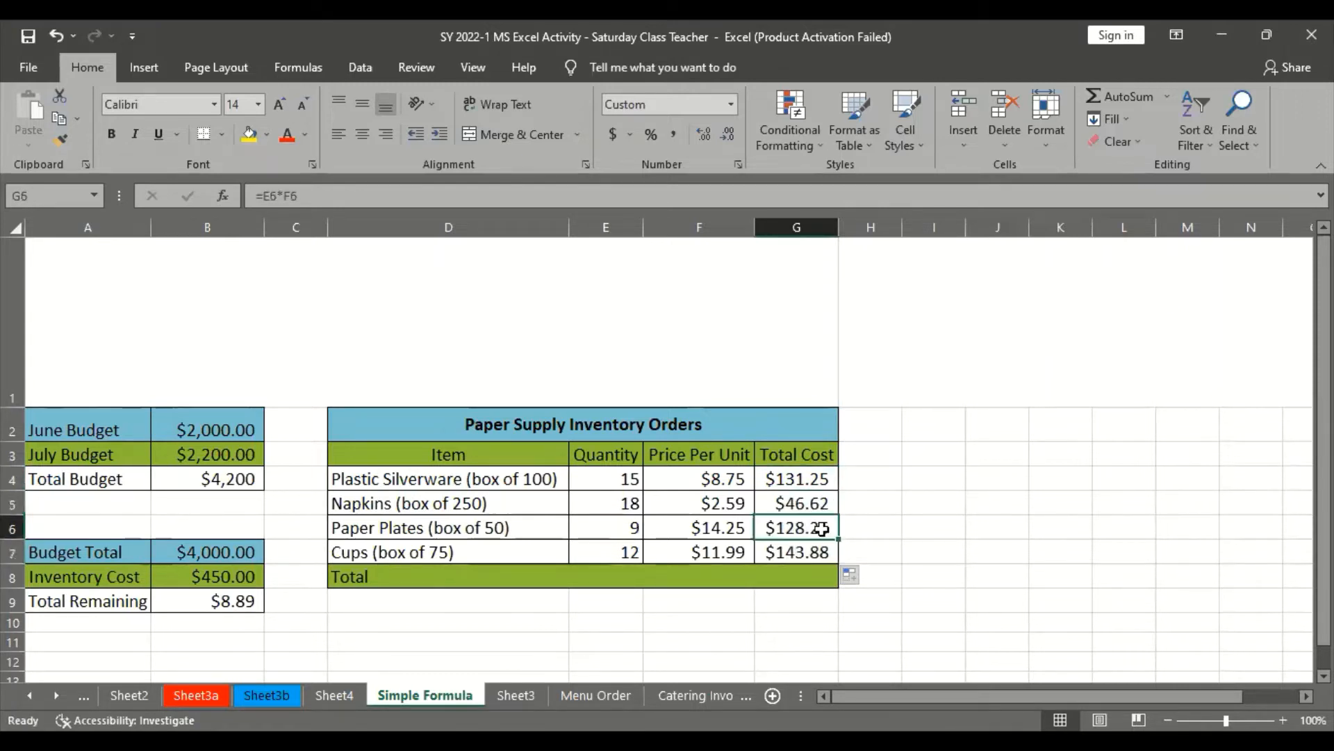
pyautogui.click(812, 497)
pyautogui.click(813, 474)
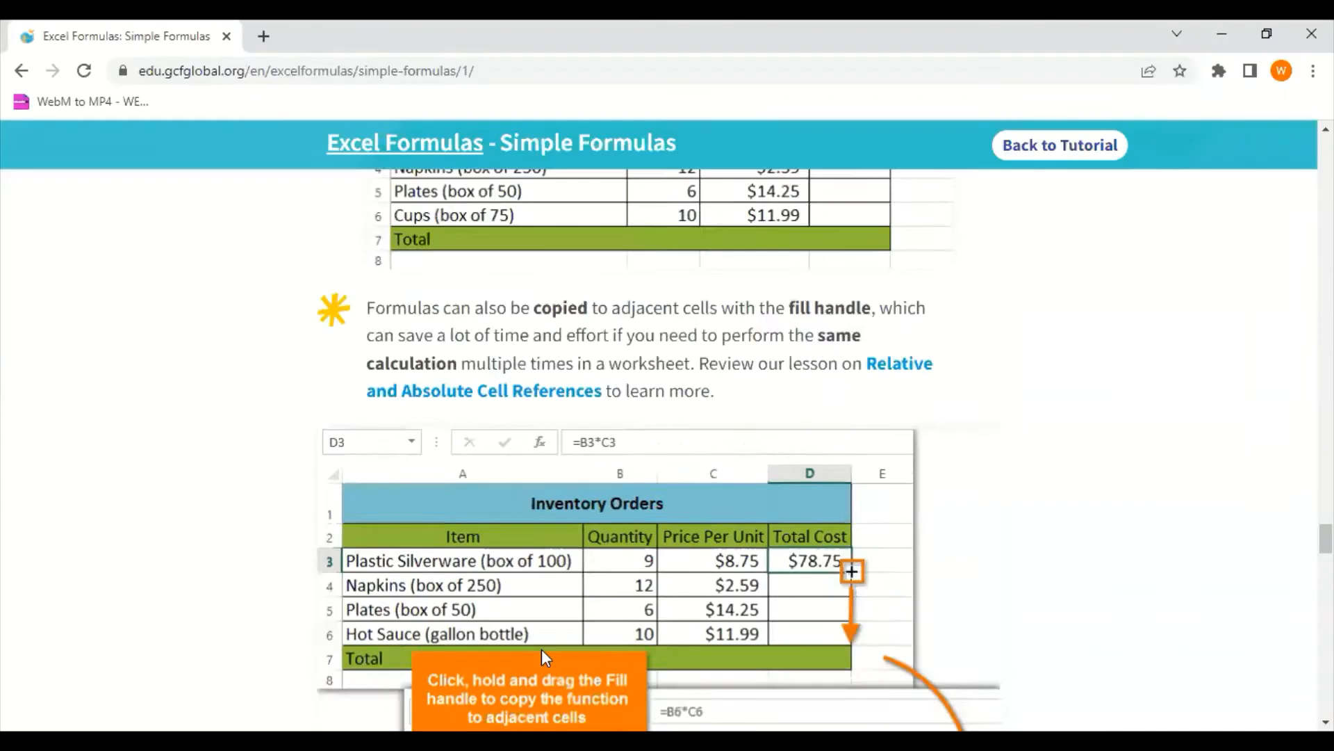
# Read the browser tutorial's introduction to editing a formula, and inspect Total Remaining B9 and Inventory Cost B8 in Excel
pyautogui.scroll(-15, 635, 449)
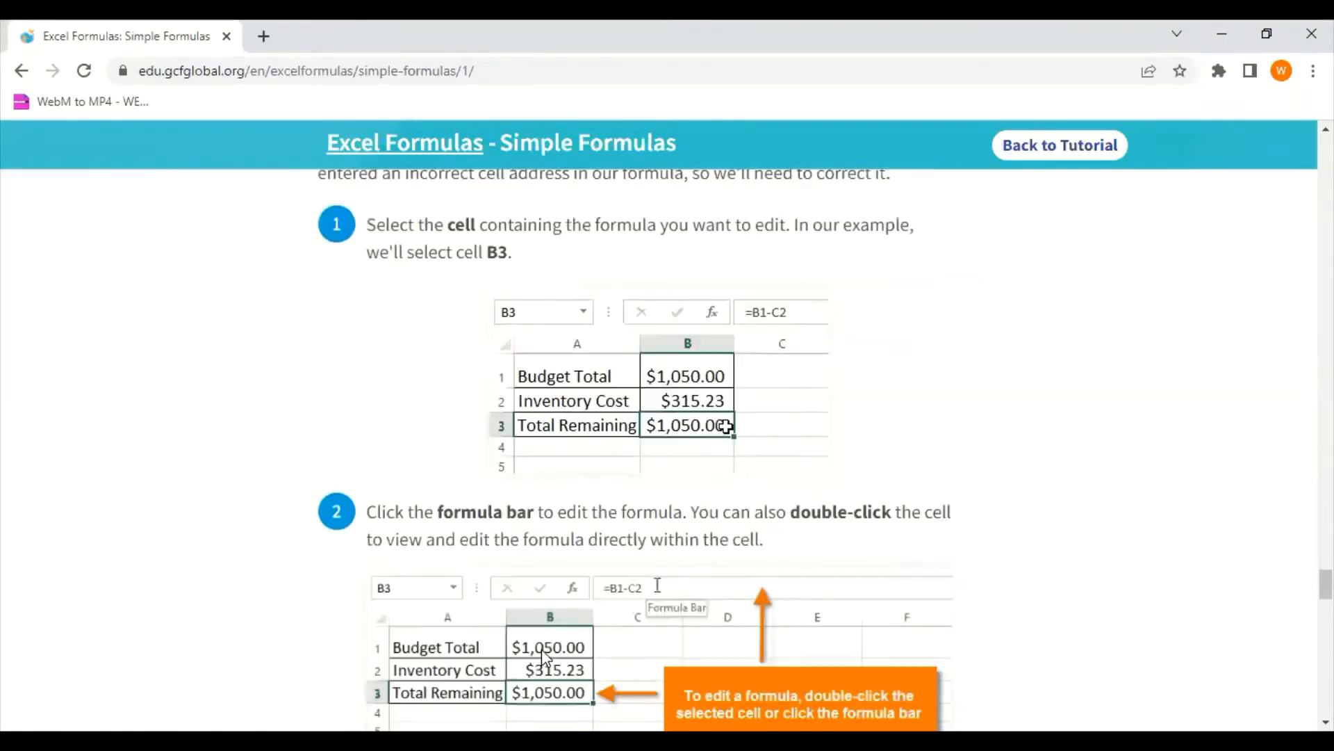
pyautogui.scroll(3, 542, 650)
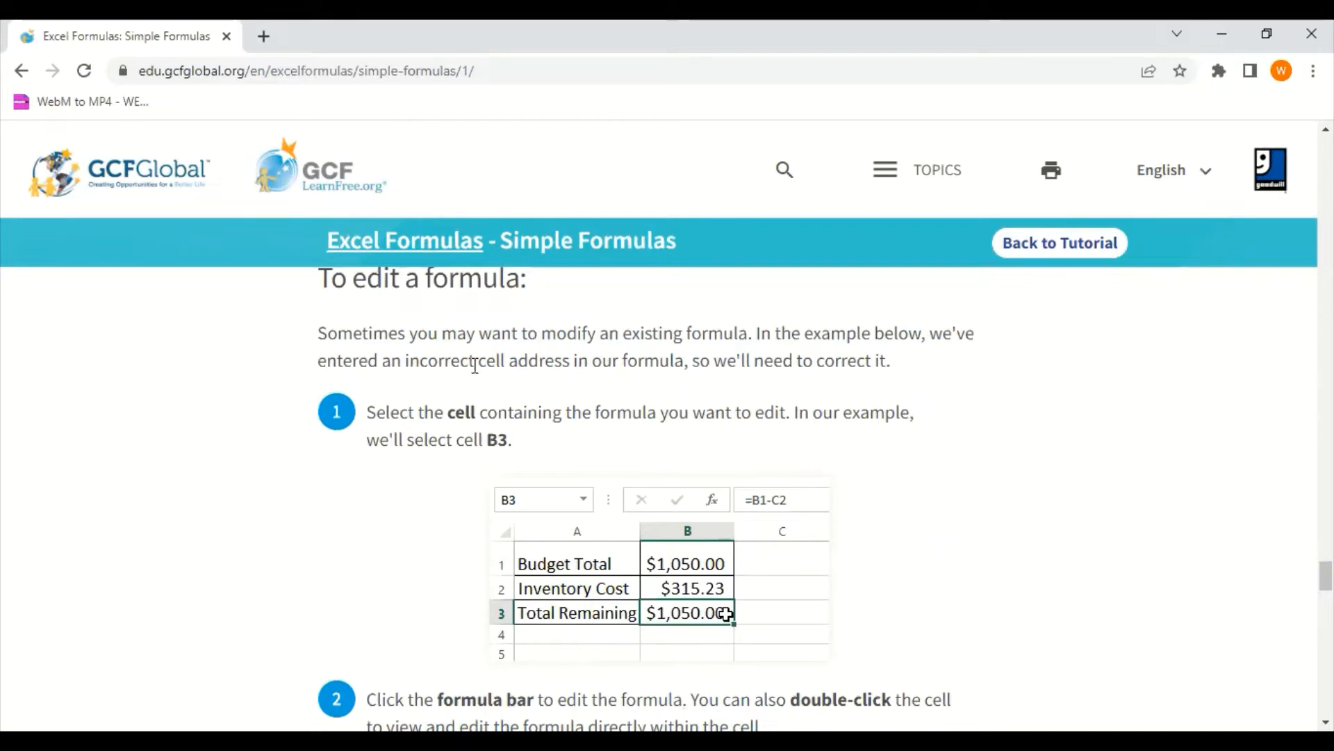
pyautogui.scroll(-3, 761, 584)
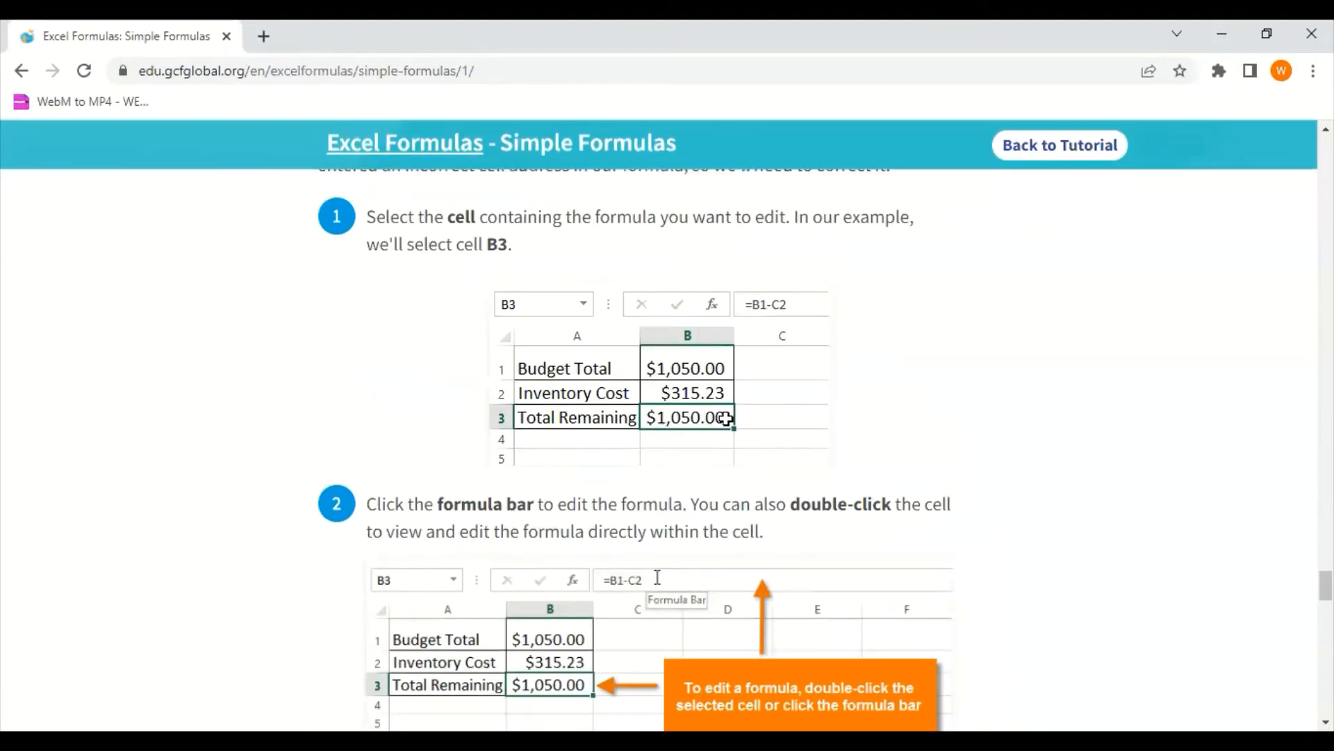
pyautogui.hotkey('alt', 'Tab')
pyautogui.click(231, 603)
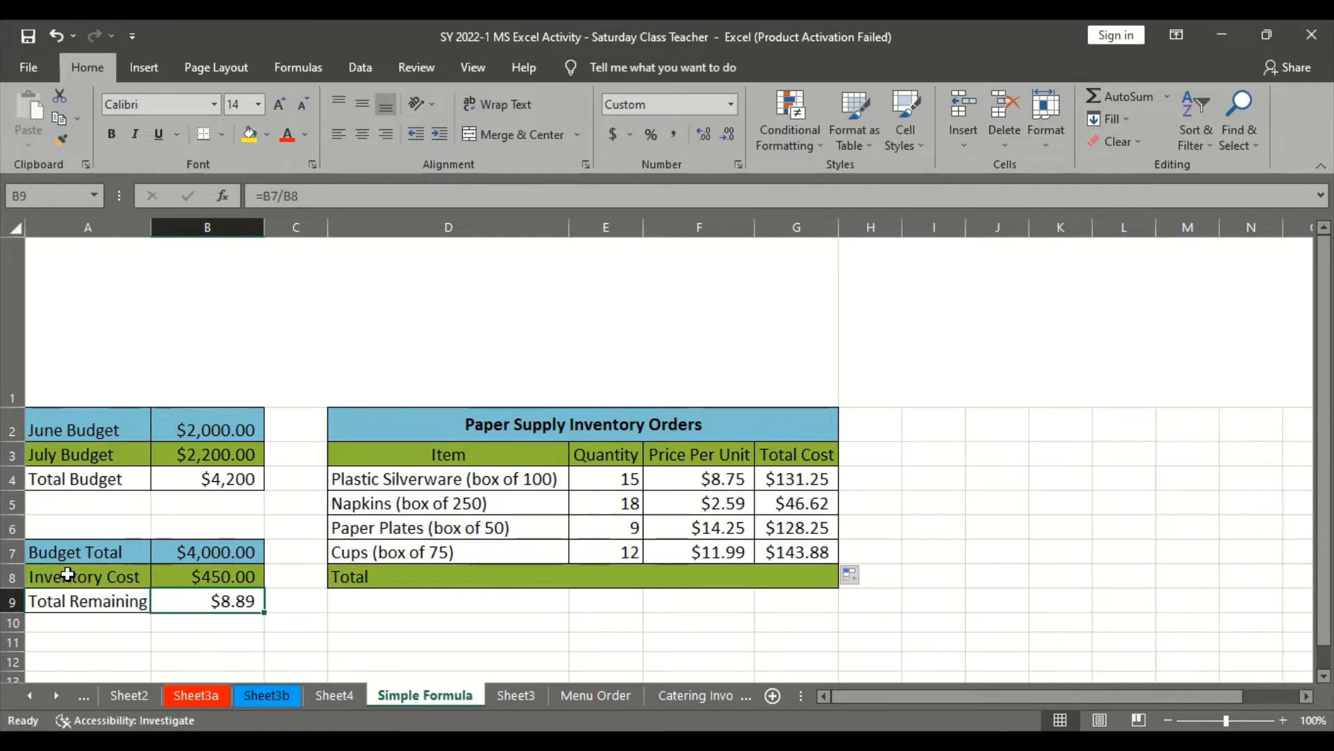
pyautogui.click(206, 571)
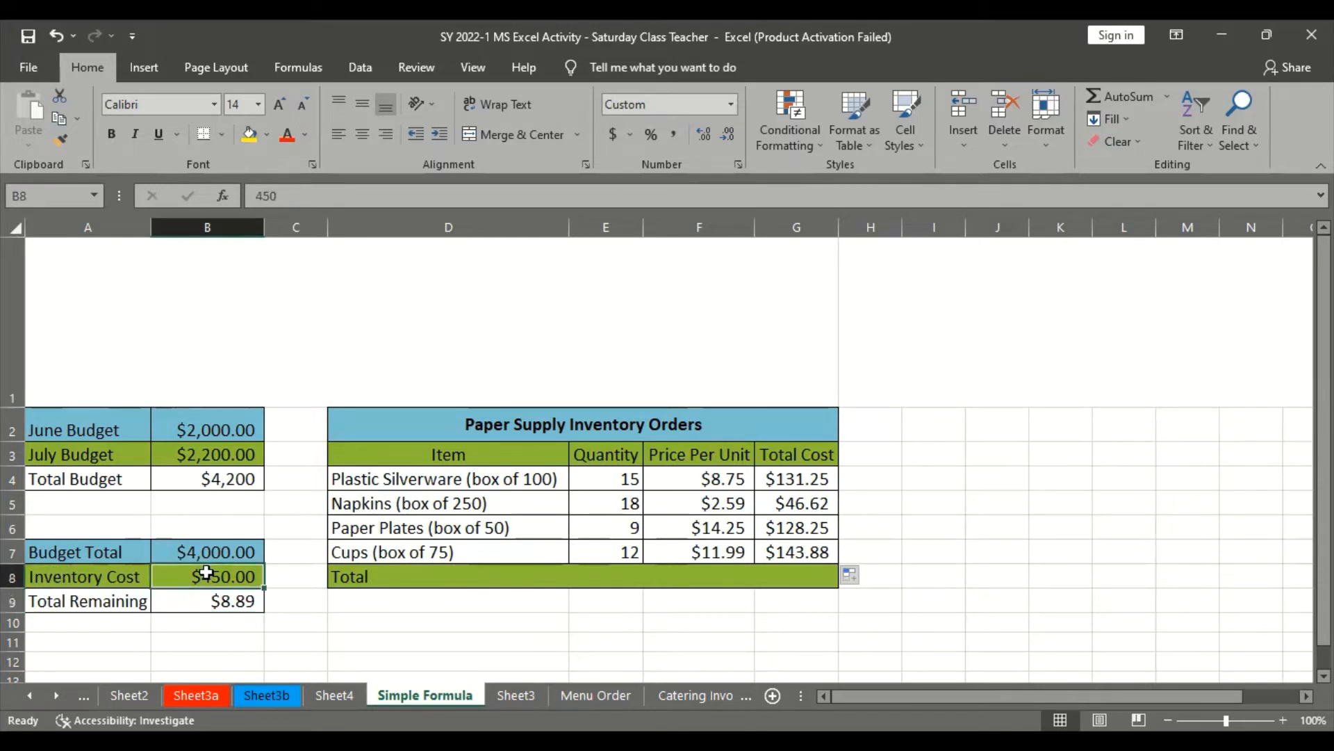
# Read the browser tutorial's remaining formula-editing steps, covering changing a cell reference, committing the edit and the updated value
pyautogui.hotkey('alt', 'Tab')
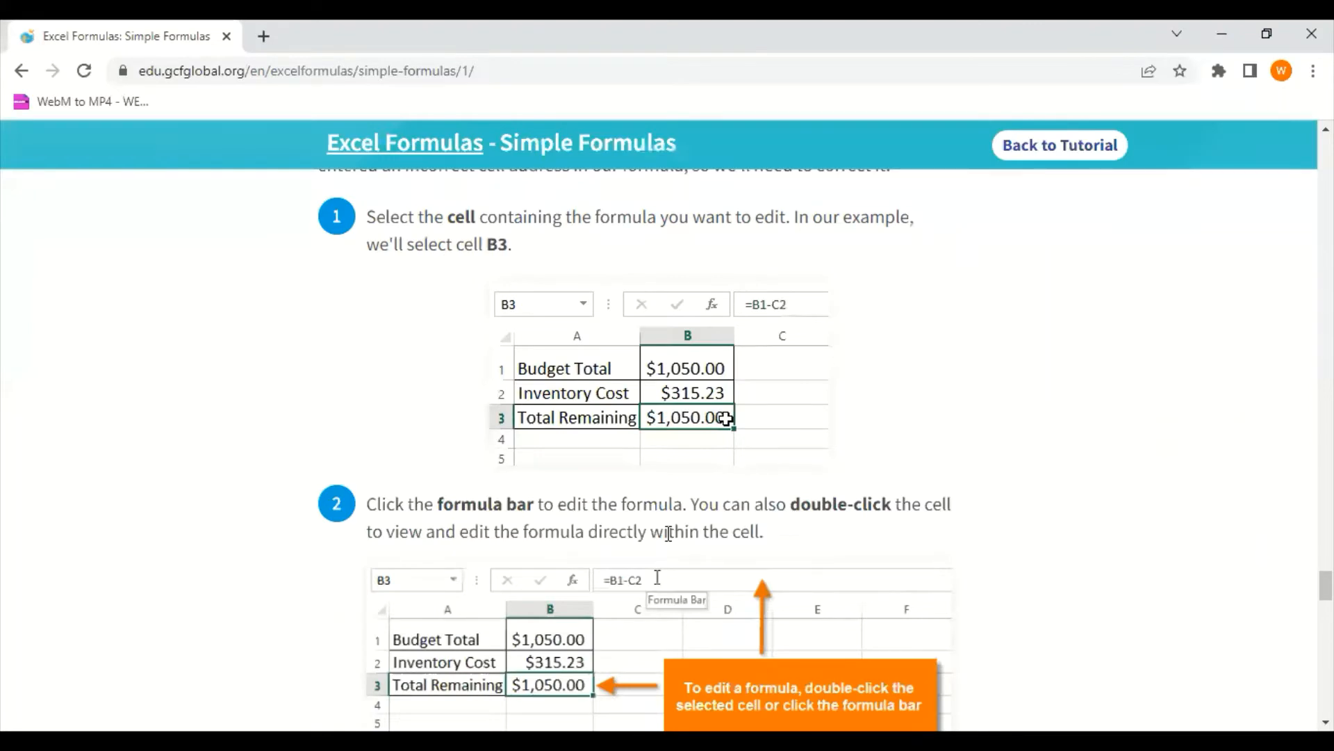
pyautogui.scroll(-8, 668, 533)
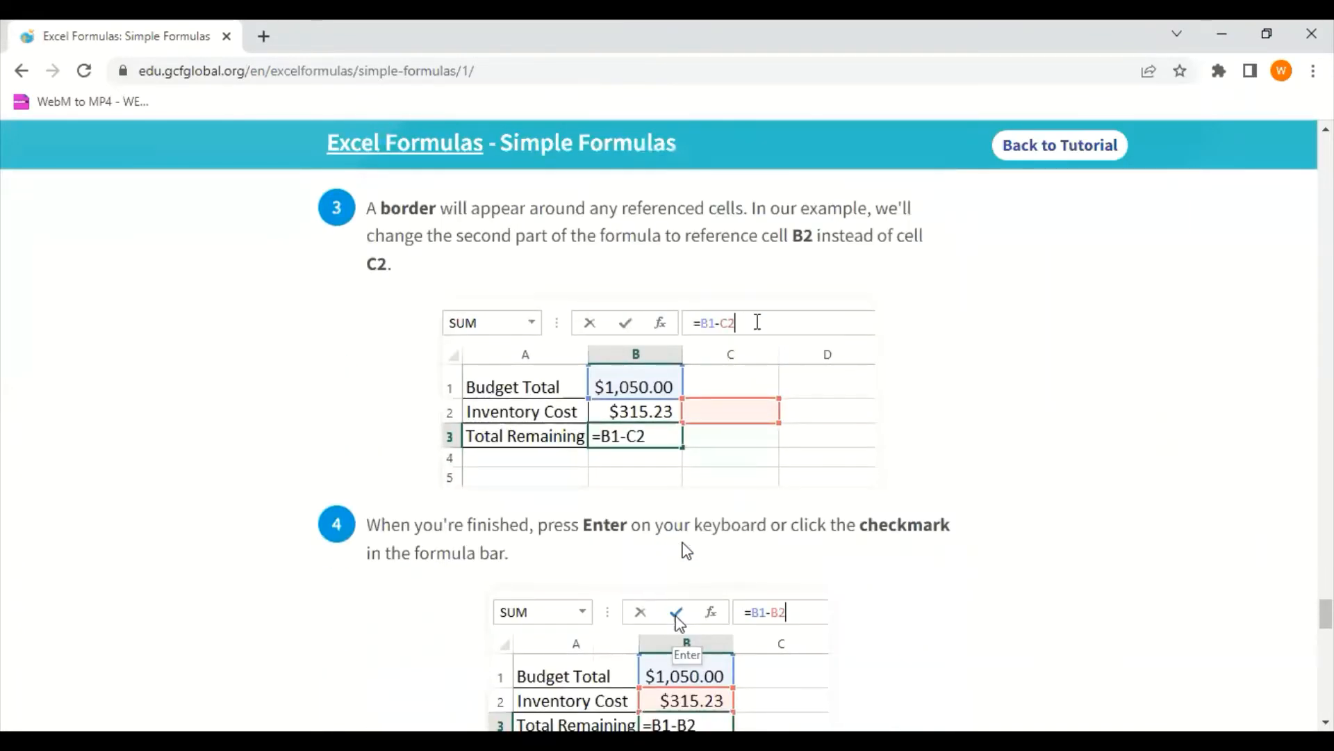
pyautogui.scroll(-3, 673, 508)
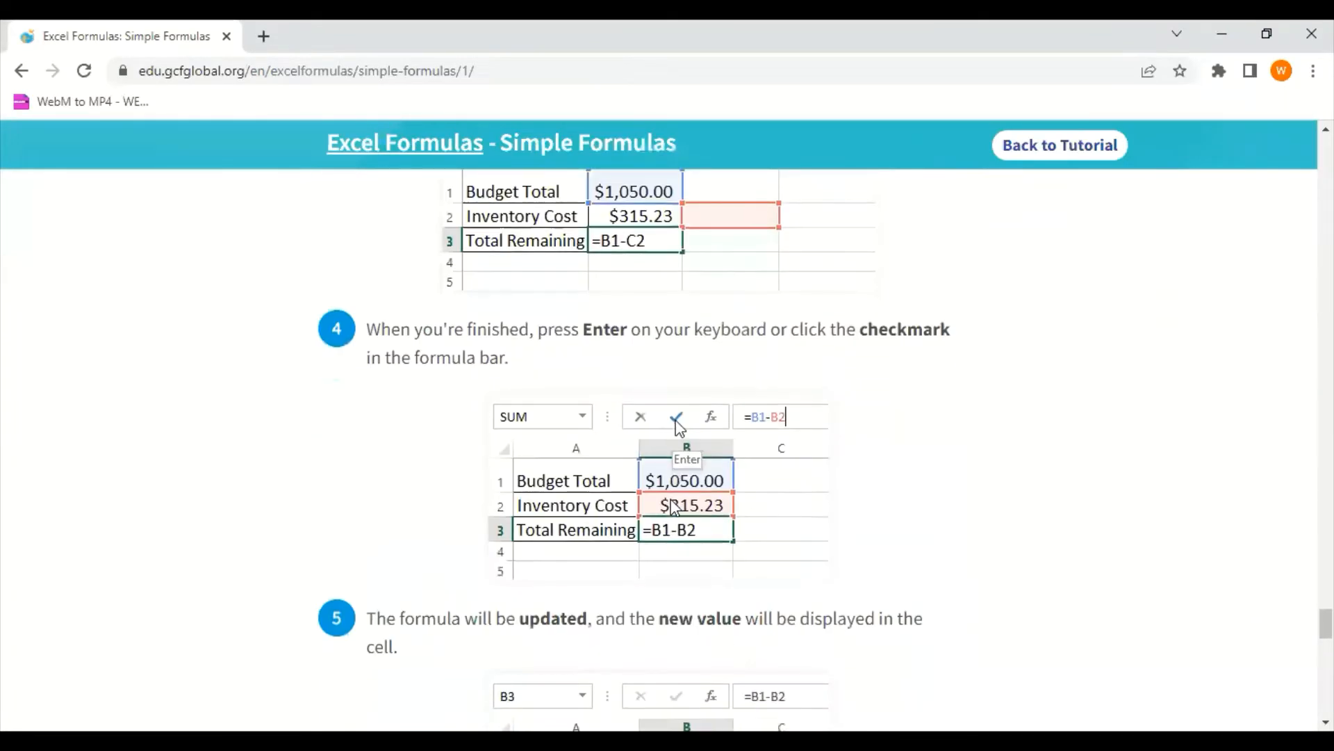
pyautogui.scroll(4, 669, 445)
pyautogui.scroll(-4, 669, 445)
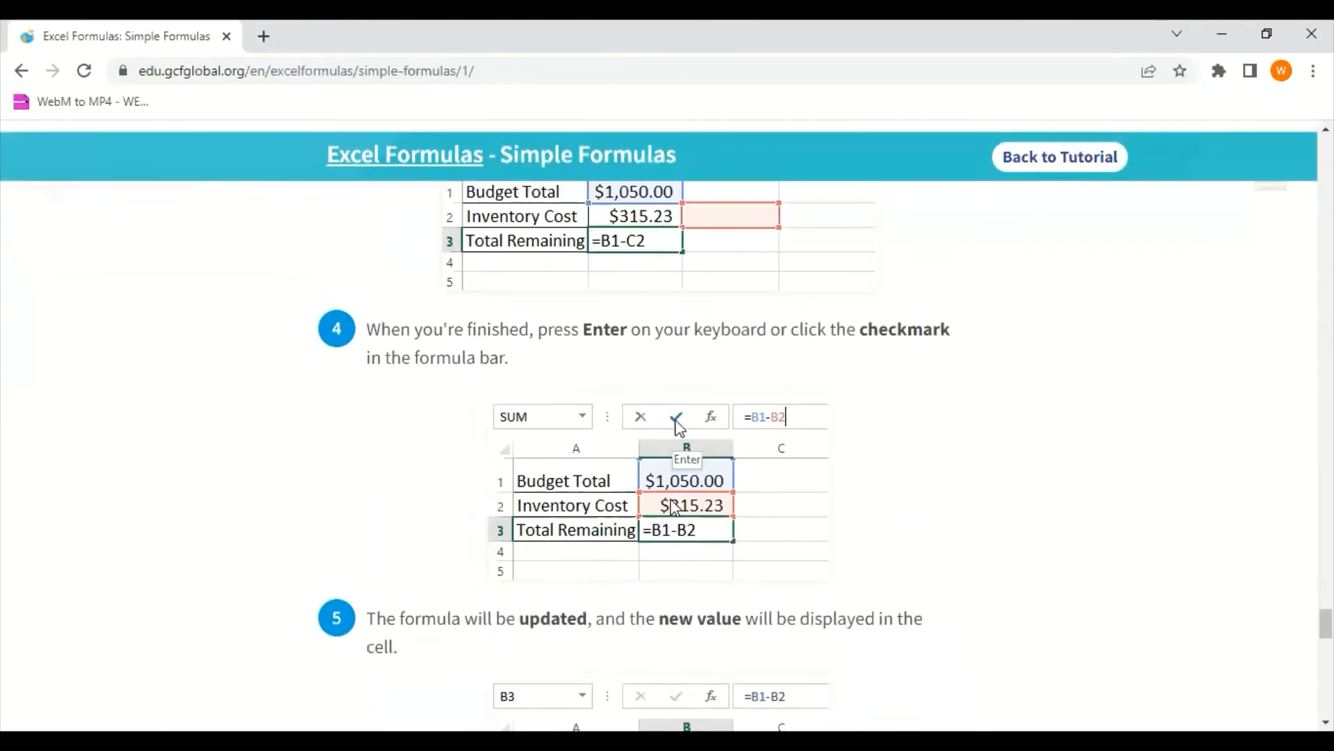
pyautogui.scroll(-2, 673, 506)
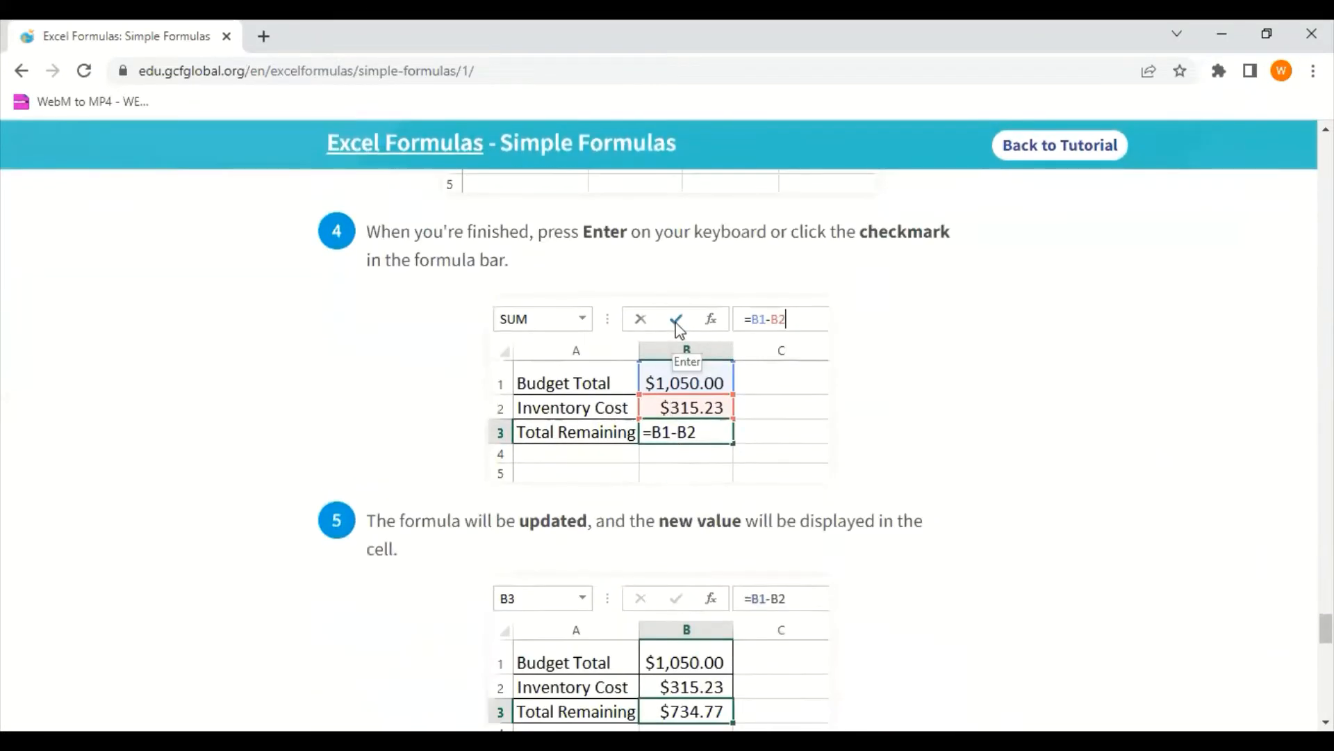
# Change the division sign to a minus sign in Excel's Total Remaining formula in B9, making it =B7-B8, and reselect the cell
pyautogui.hotkey('alt', 'Tab')
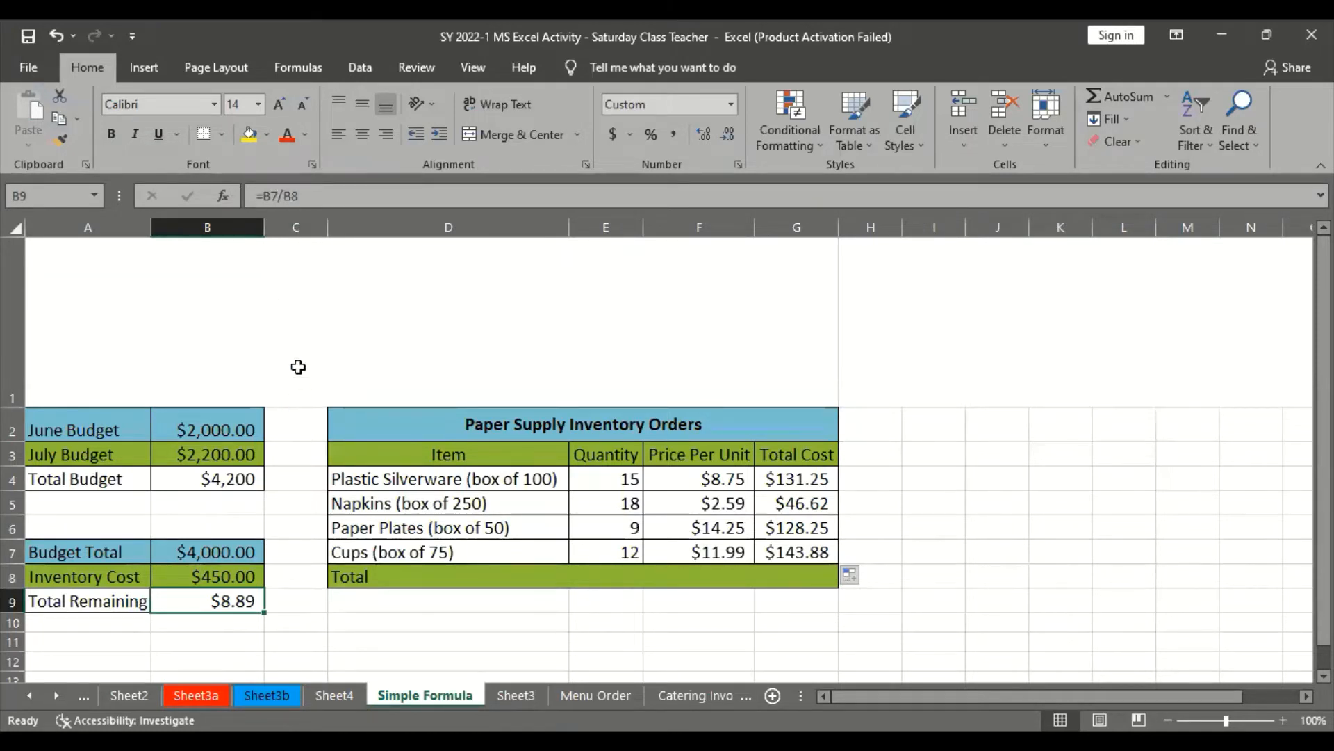
pyautogui.click(283, 196)
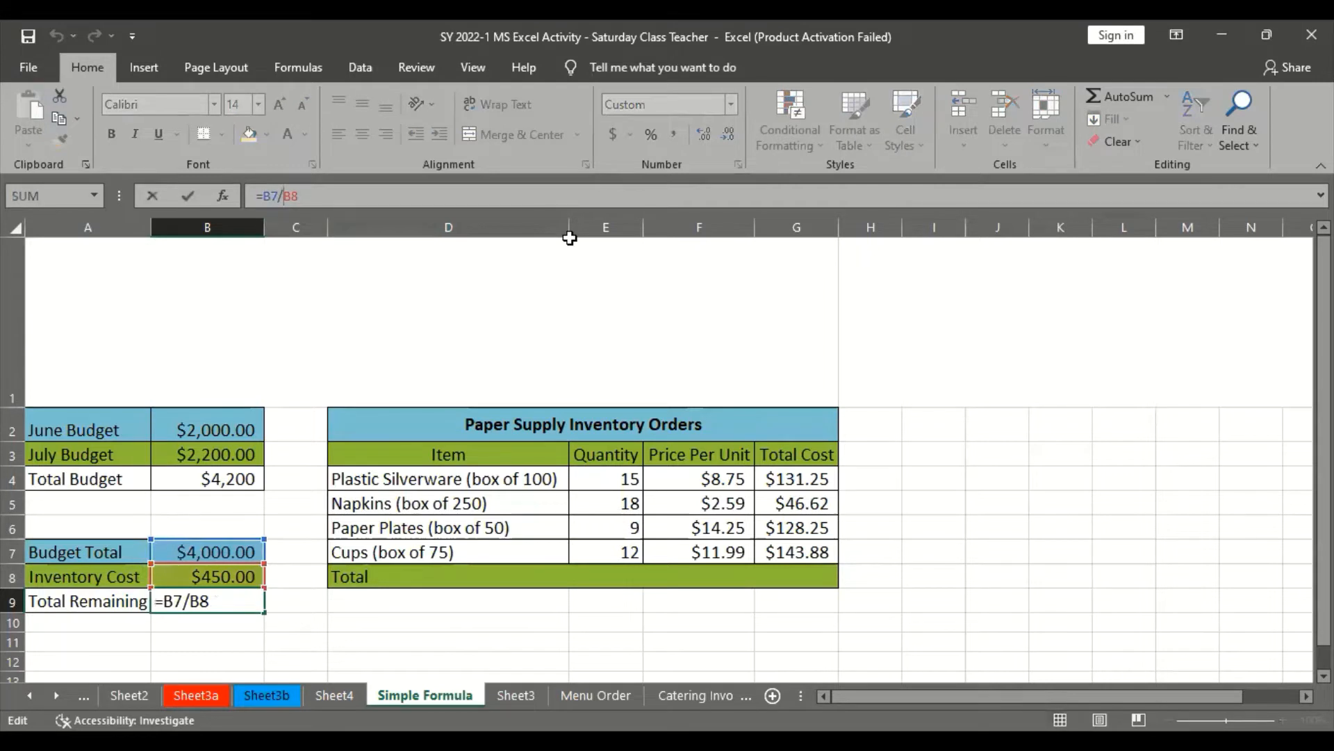
pyautogui.click(287, 195)
pyautogui.press('BackSpace')
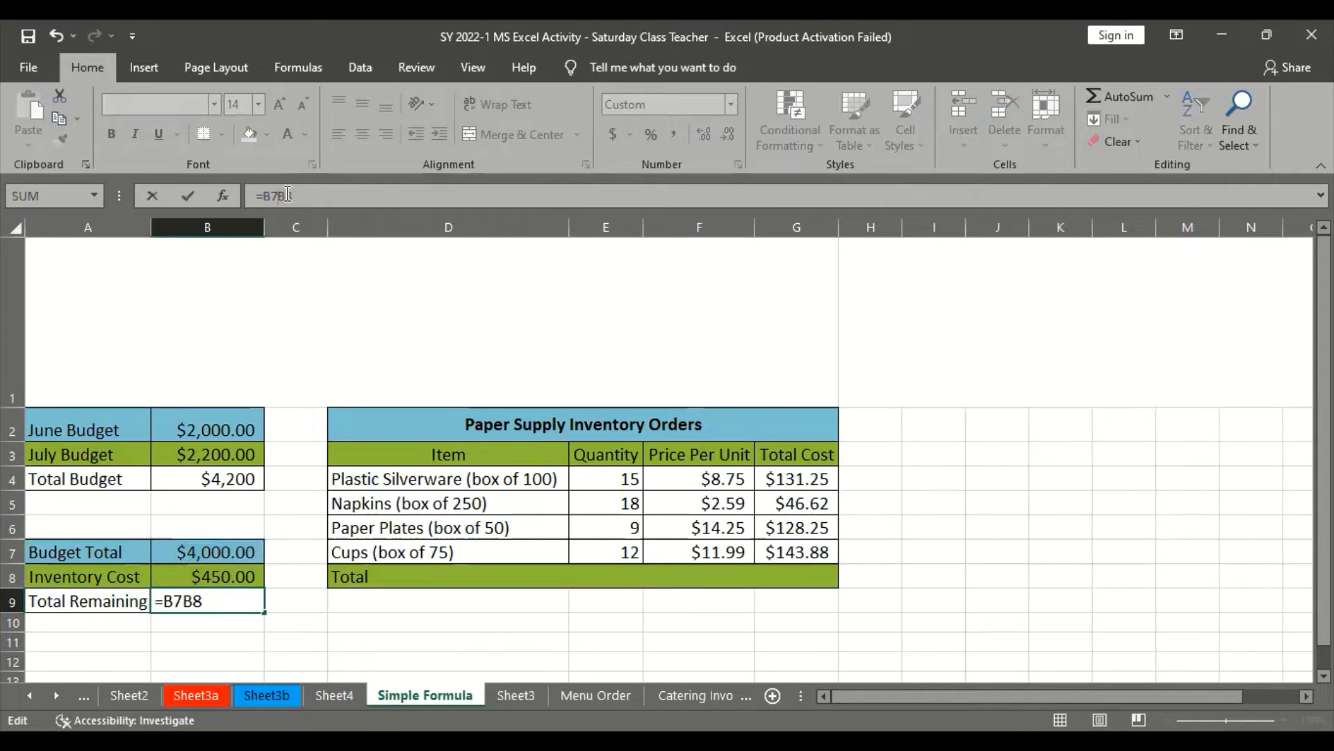
pyautogui.write('-')
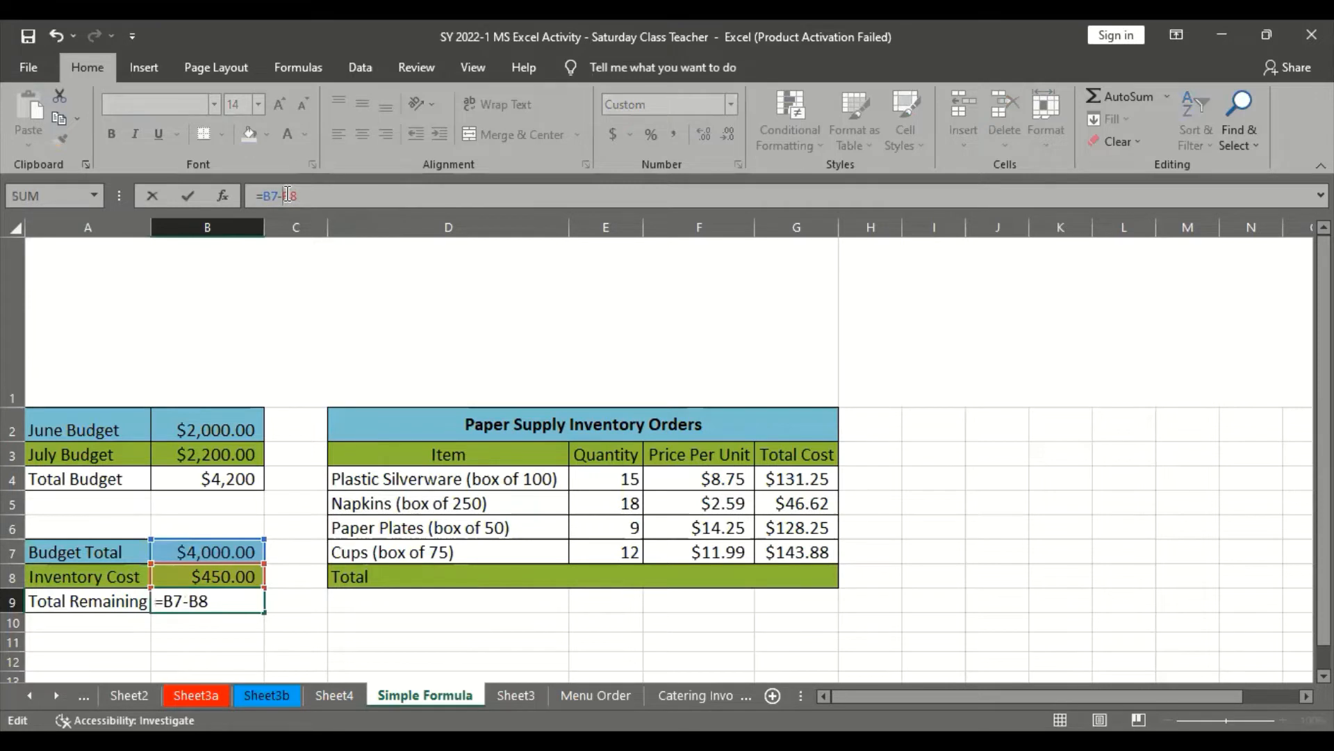
pyautogui.press('Return')
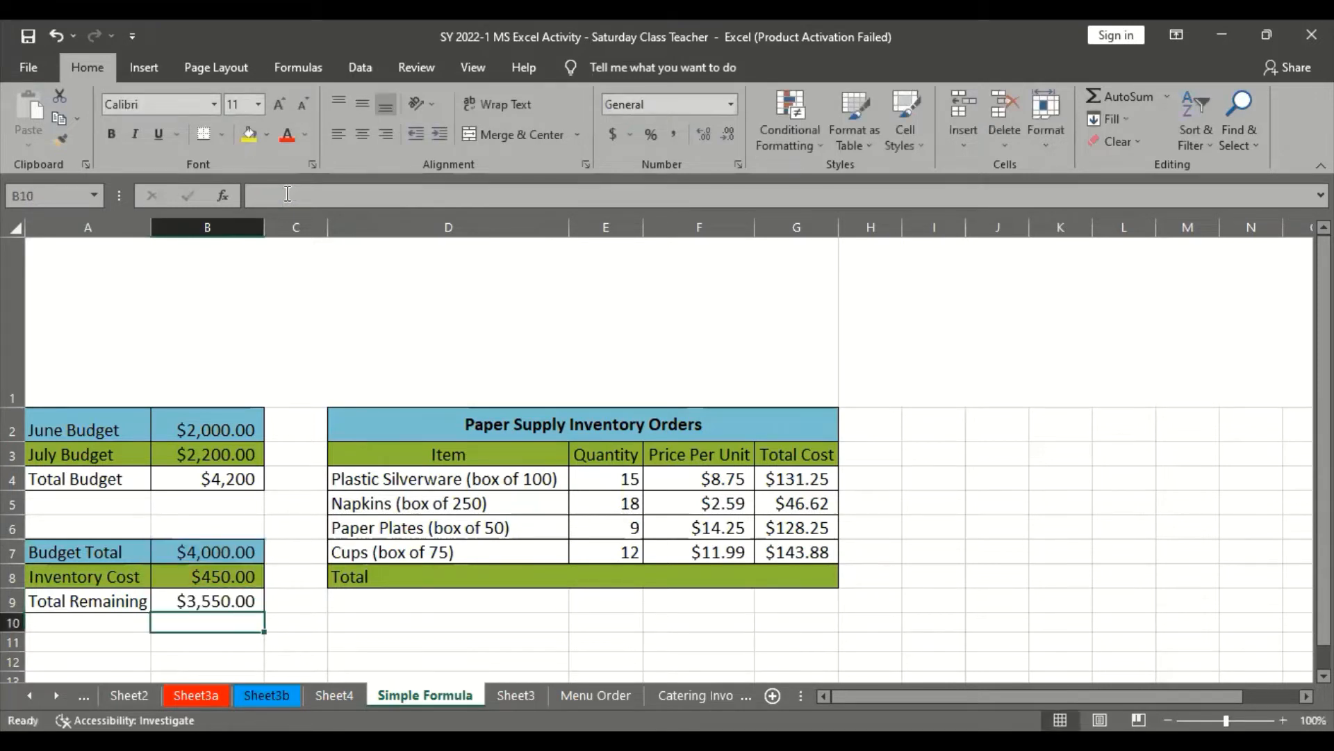
pyautogui.click(179, 601)
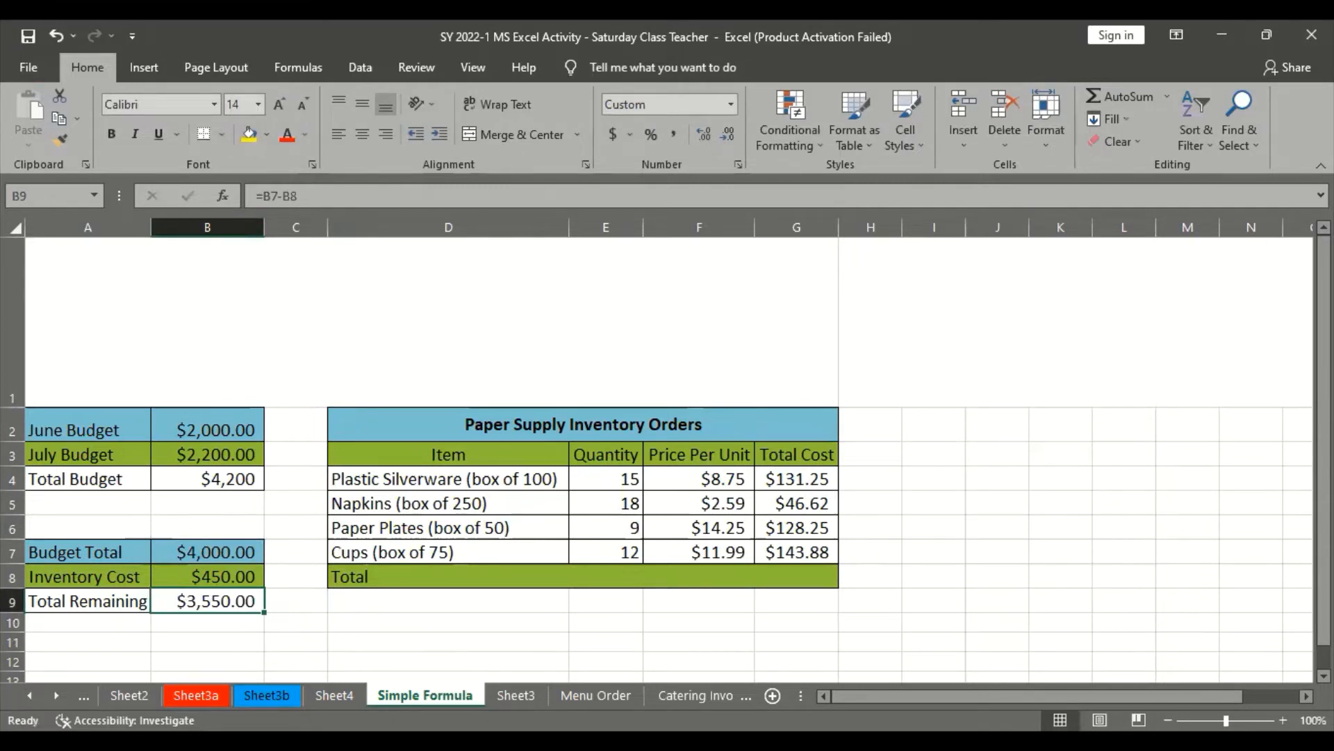
# Review the Simple Formulas challenge in the browser and return to the Excel Formulas lesson list, browsing the Formula and Function Basics lessons
pyautogui.hotkey('alt', 'Tab')
pyautogui.scroll(-6, 615, 587)
pyautogui.scroll(-6, 615, 588)
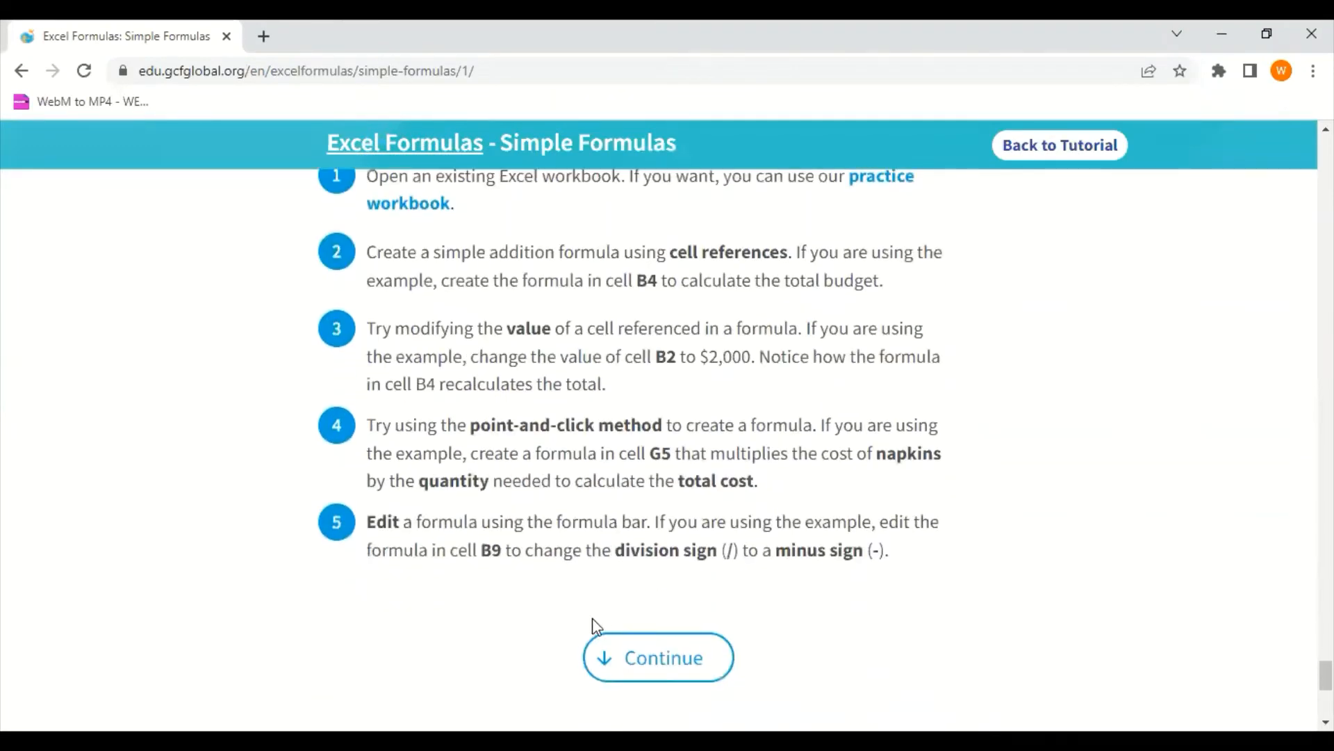
pyautogui.click(20, 70)
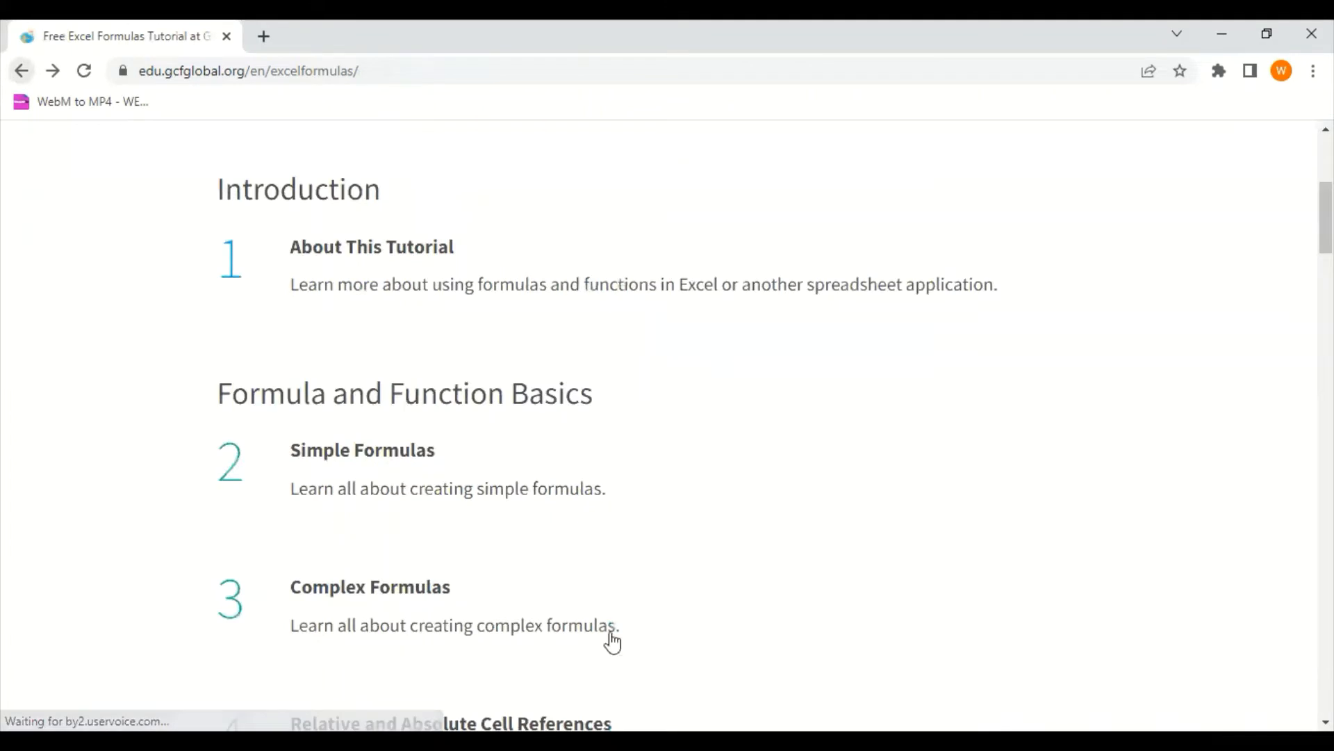
pyautogui.scroll(-4, 578, 468)
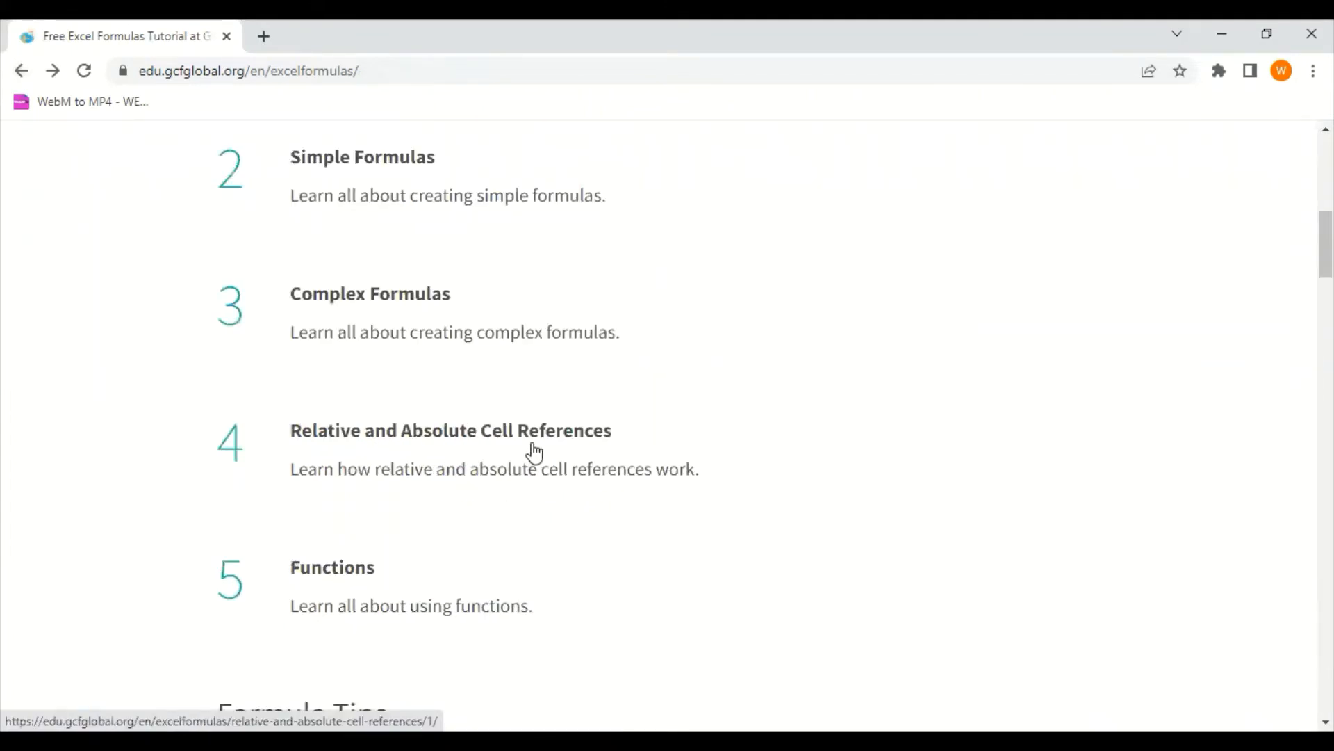
# Open the Relative and Absolute Cell References lesson and read its introduction and relative references section down to the Menu Item example
pyautogui.click(420, 434)
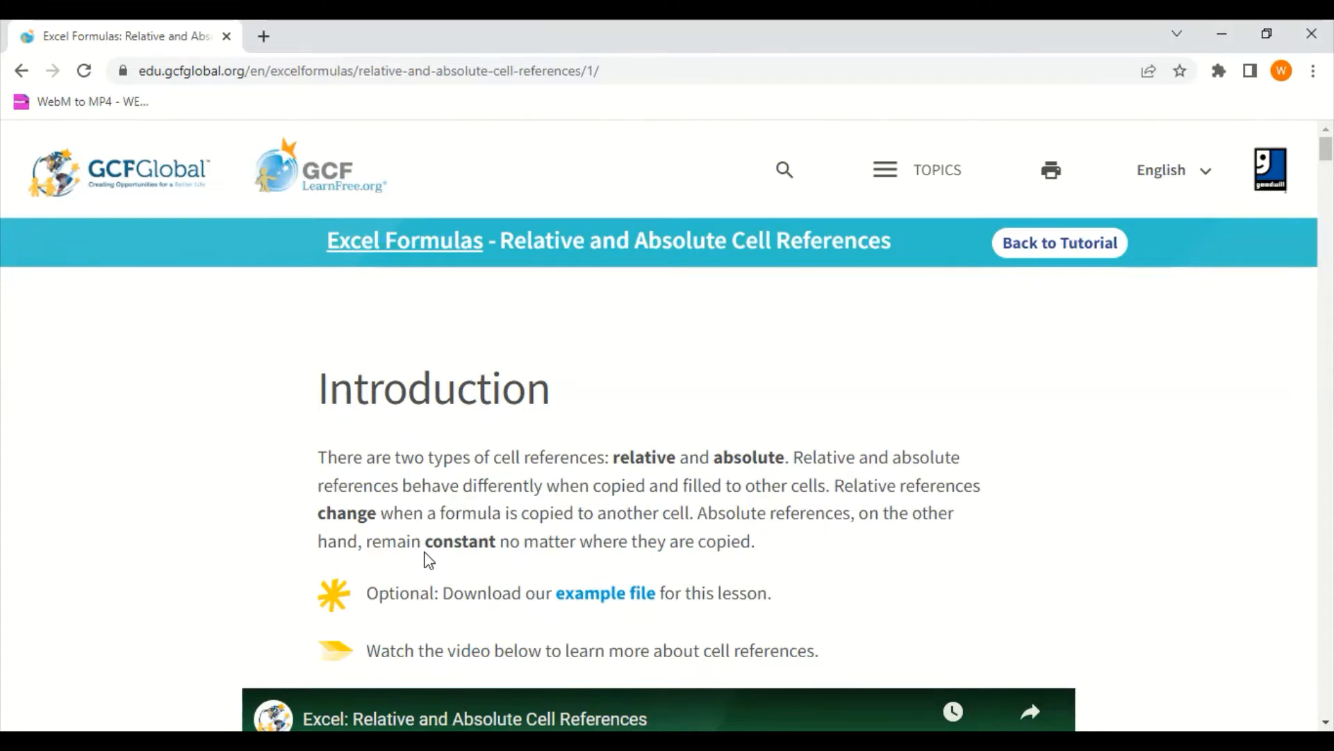
pyautogui.scroll(-14, 426, 556)
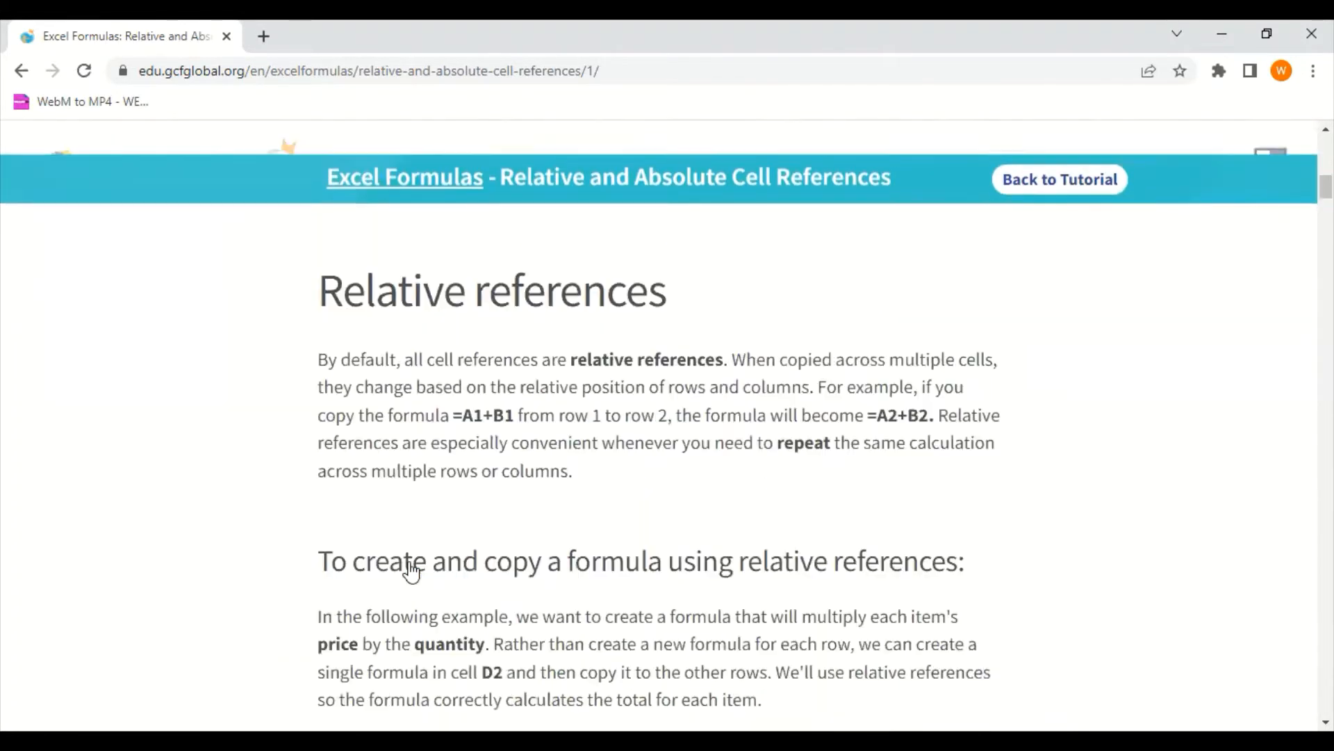
pyautogui.scroll(-1, 412, 570)
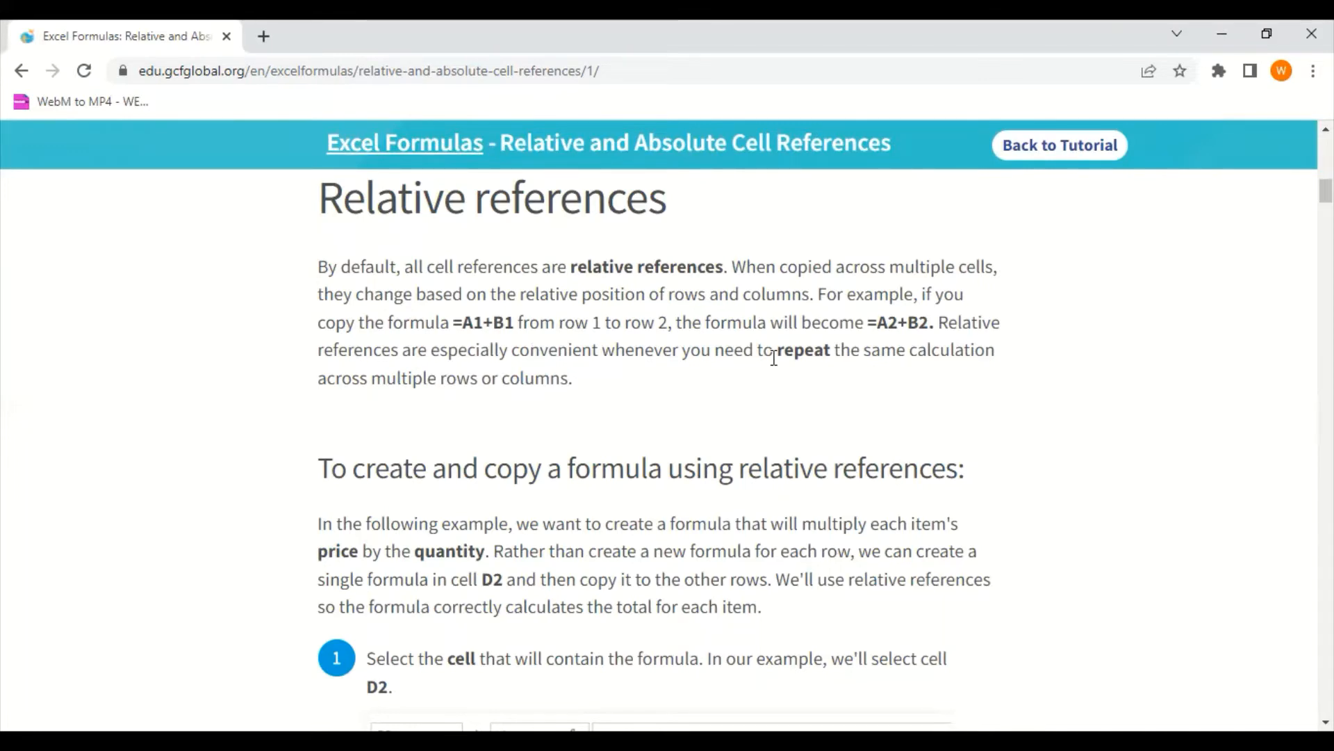
pyautogui.scroll(-7, 774, 358)
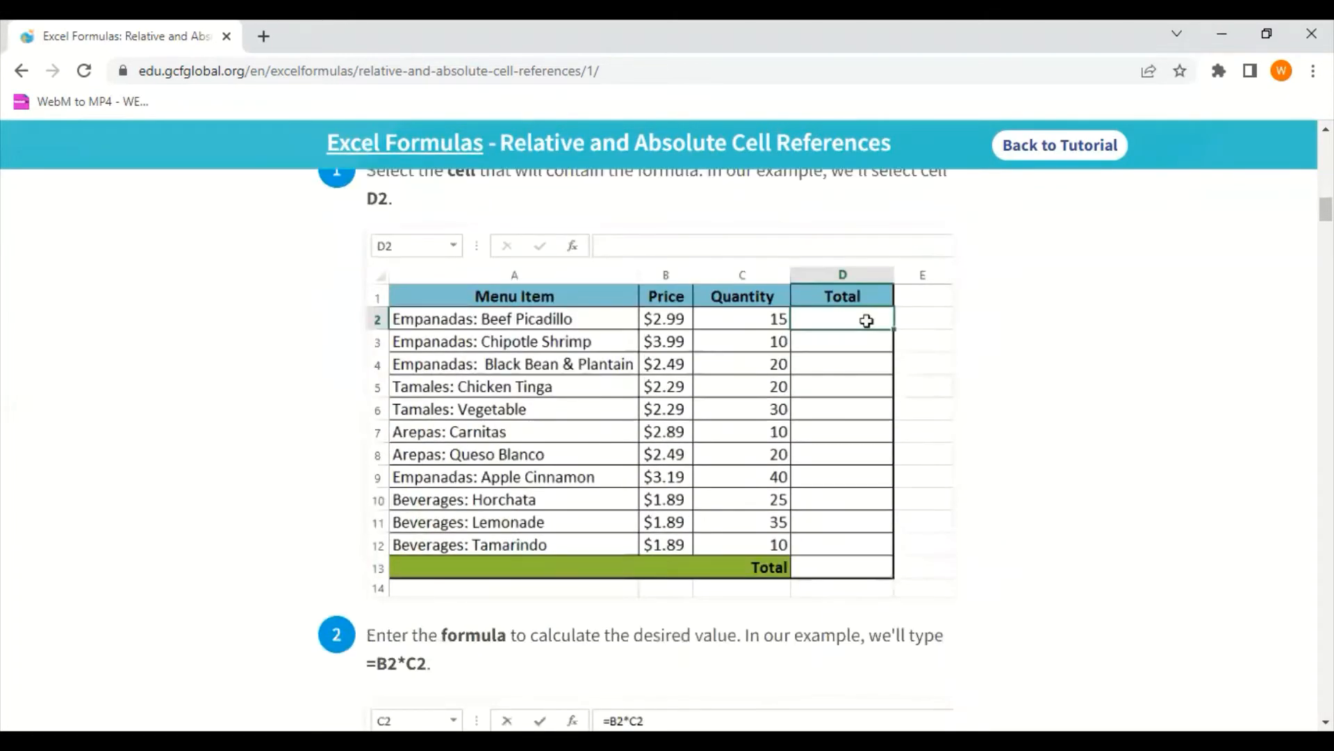
# Switch to Excel, open the Menu Order sheet, look through its table and select Sales Tax cell D5
pyautogui.hotkey('alt', 'Tab')
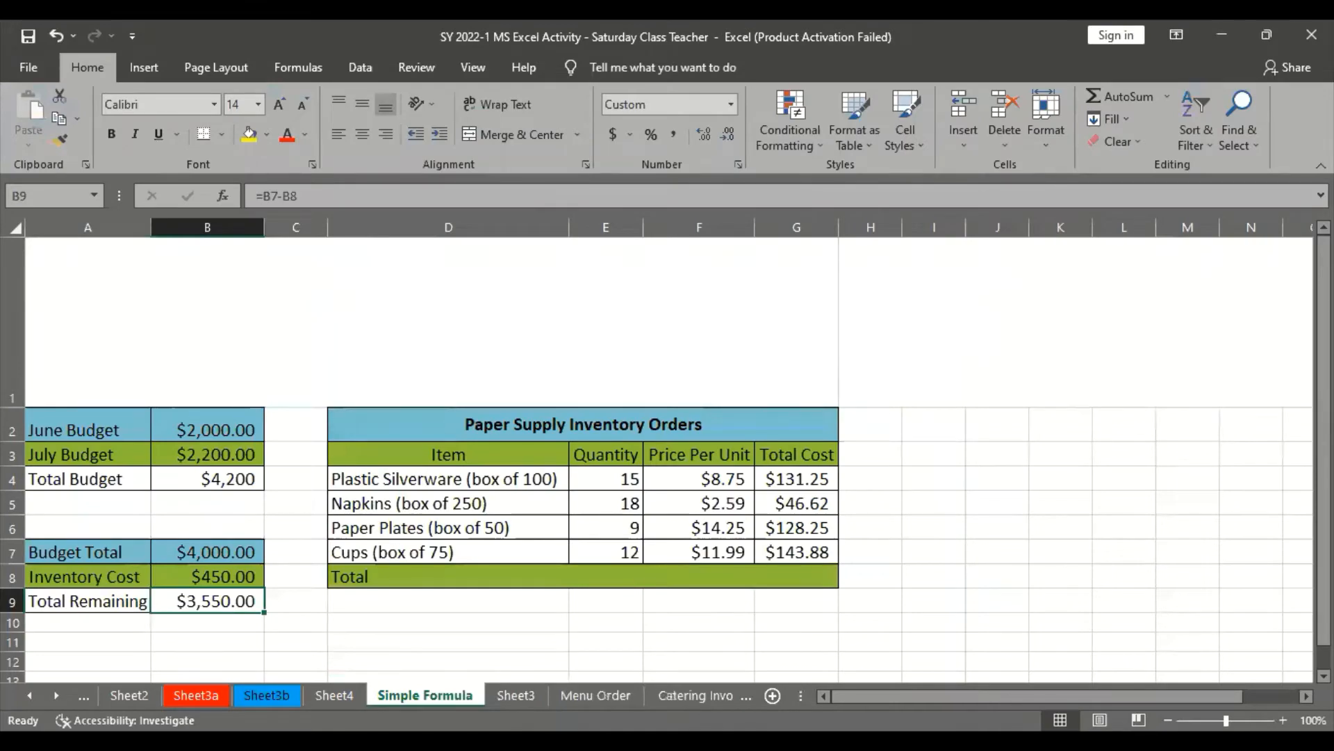
pyautogui.hotkey('alt', 'Tab')
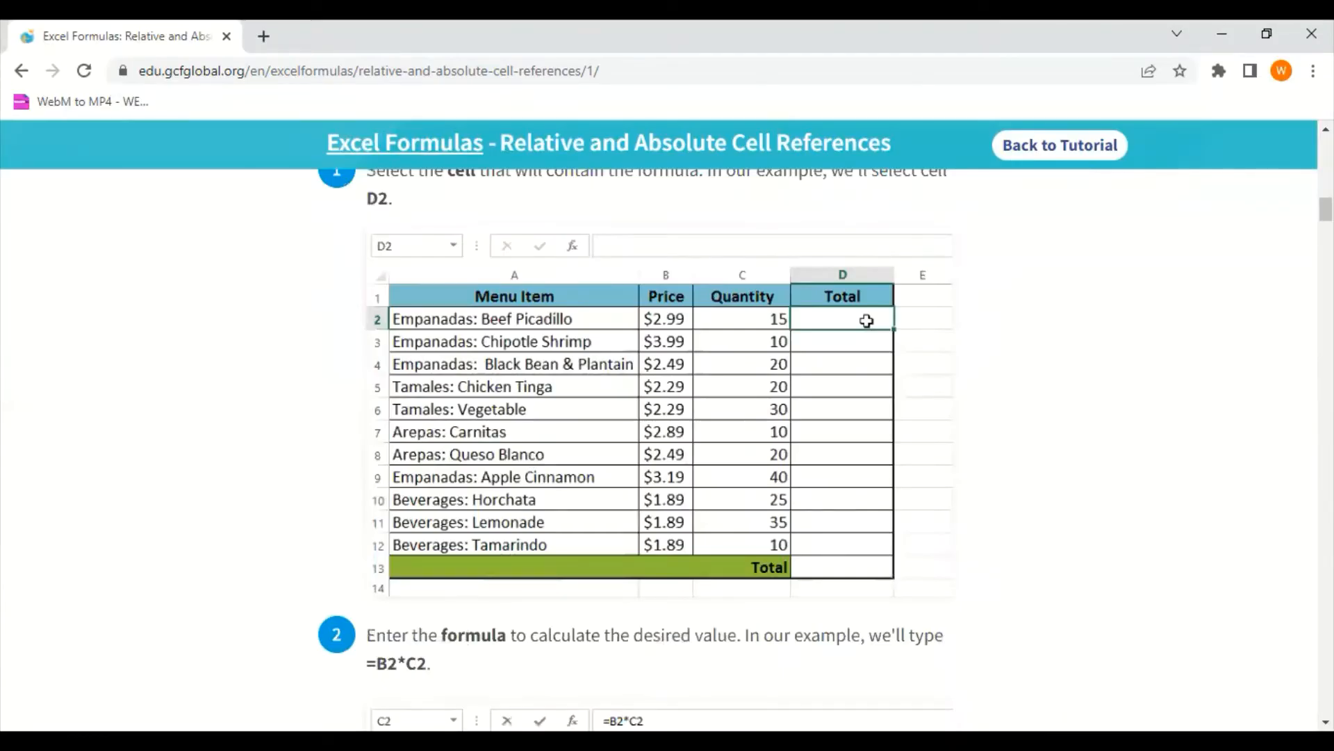
pyautogui.hotkey('alt', 'Tab')
pyautogui.scroll(2, 372, 411)
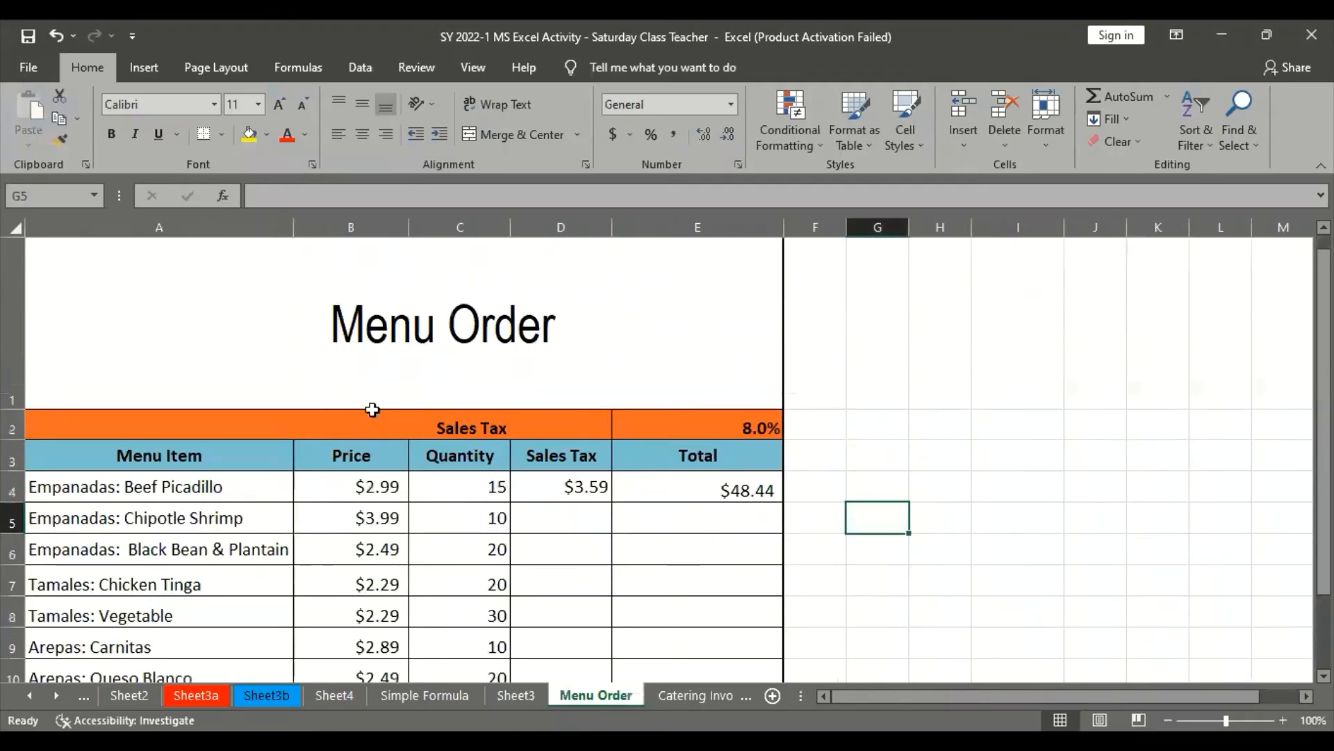
pyautogui.scroll(-2, 417, 508)
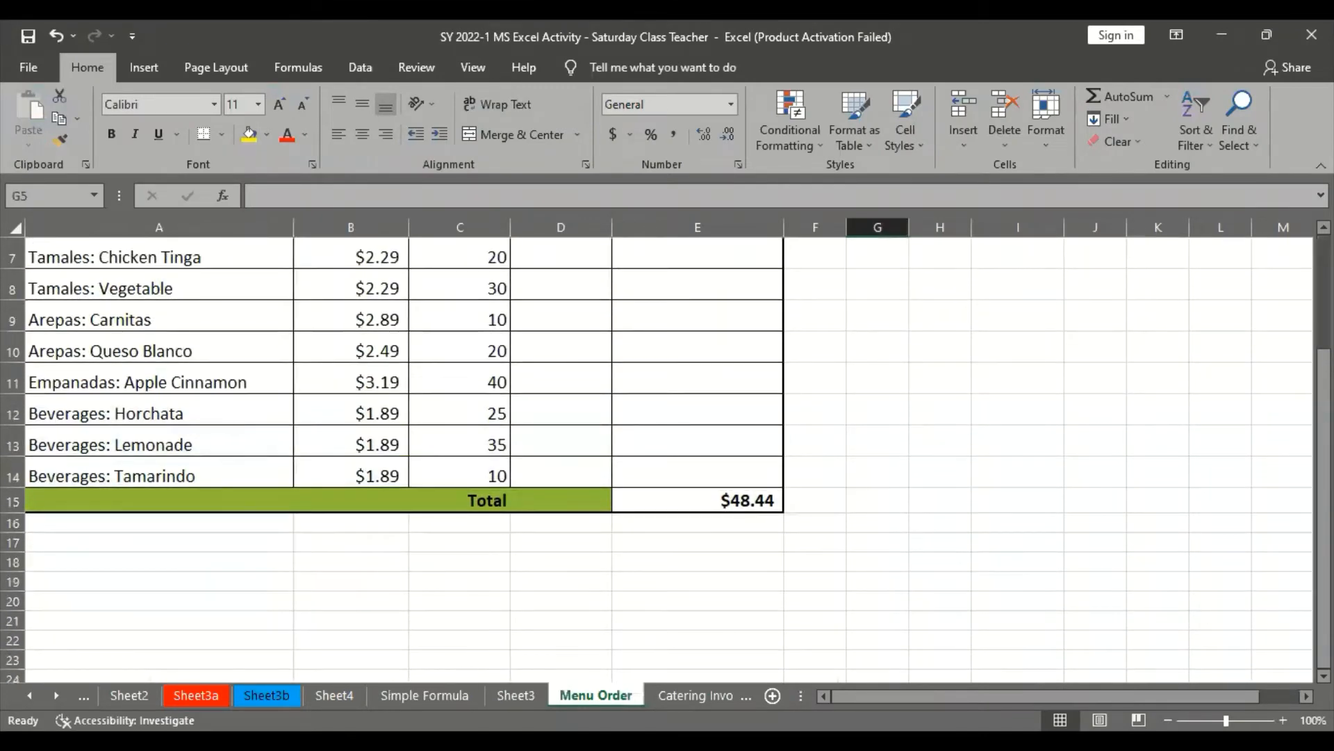
pyautogui.click(696, 695)
pyautogui.click(532, 695)
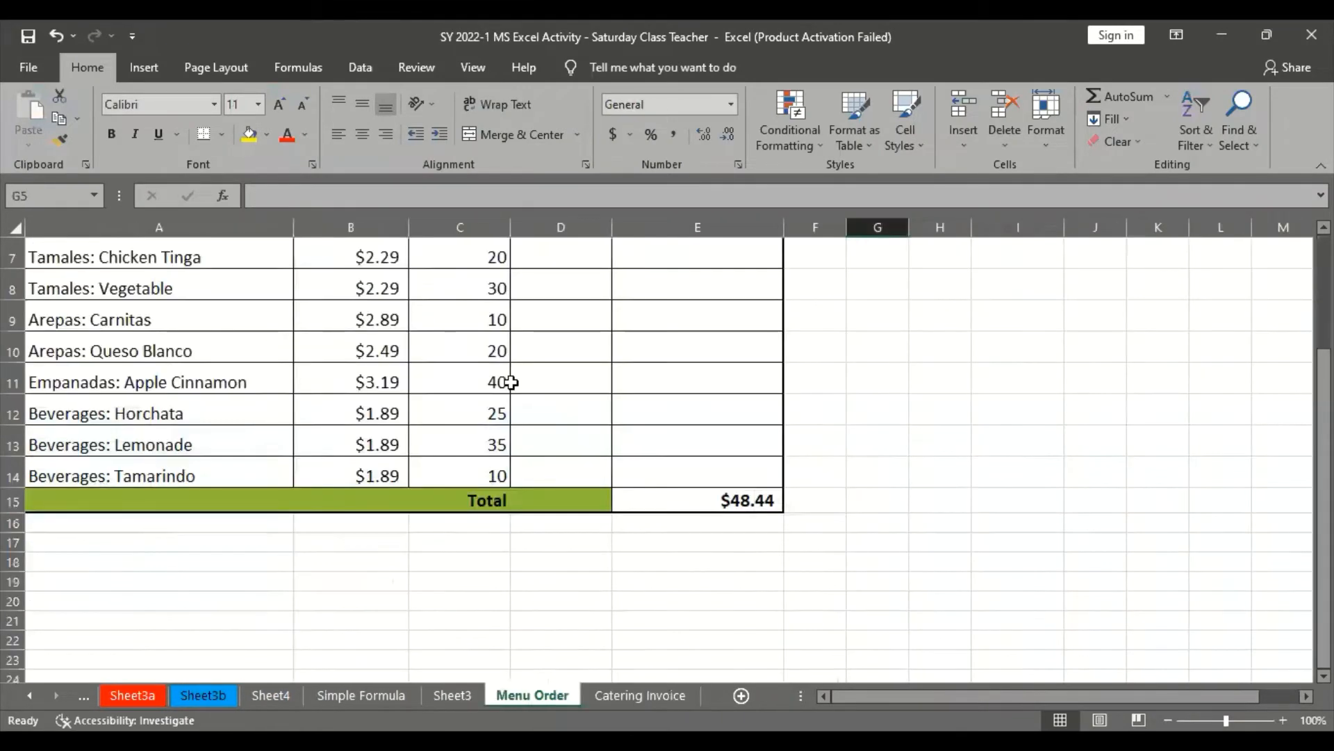
pyautogui.scroll(2, 521, 407)
pyautogui.click(567, 520)
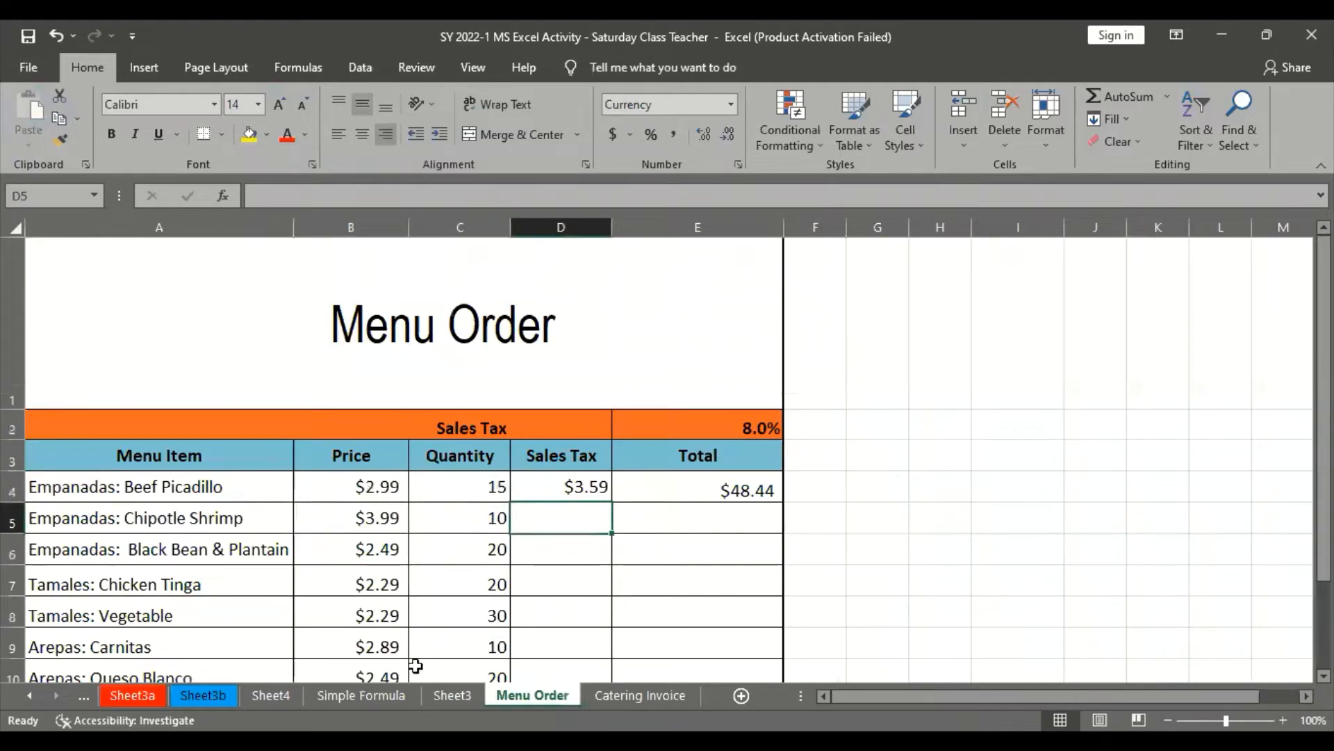
# Compare the browser tutorial's menu table with Excel's Menu Order sheet and inspect the Total formula in E4
pyautogui.hotkey('alt', 'Tab')
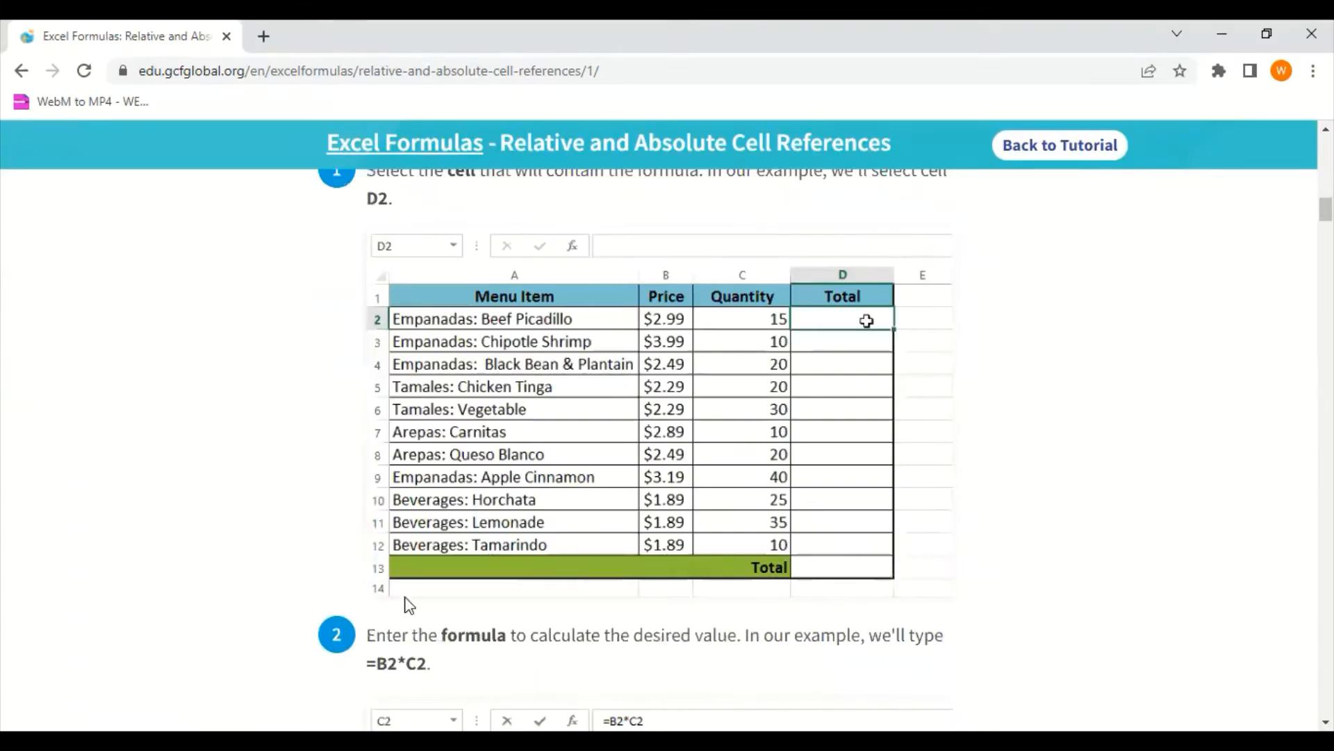
pyautogui.hotkey('alt', 'Tab')
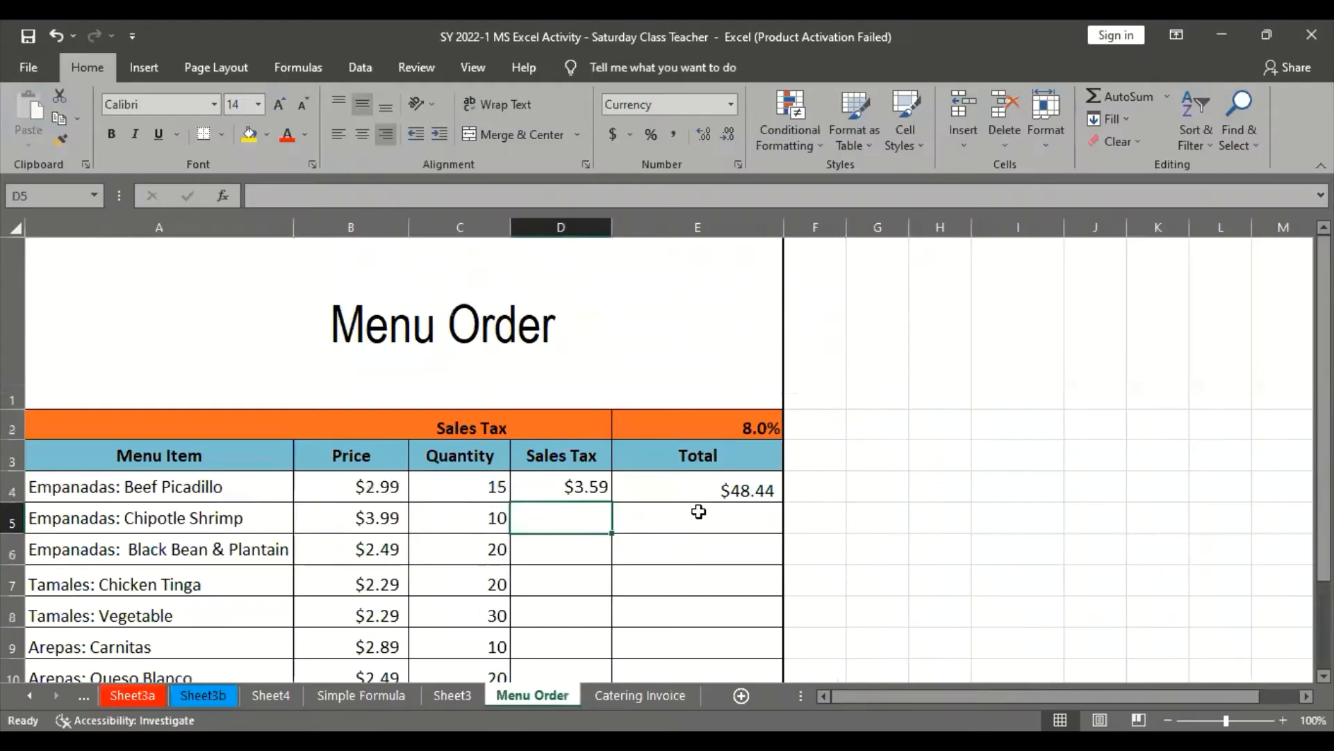
pyautogui.click(695, 518)
pyautogui.click(732, 487)
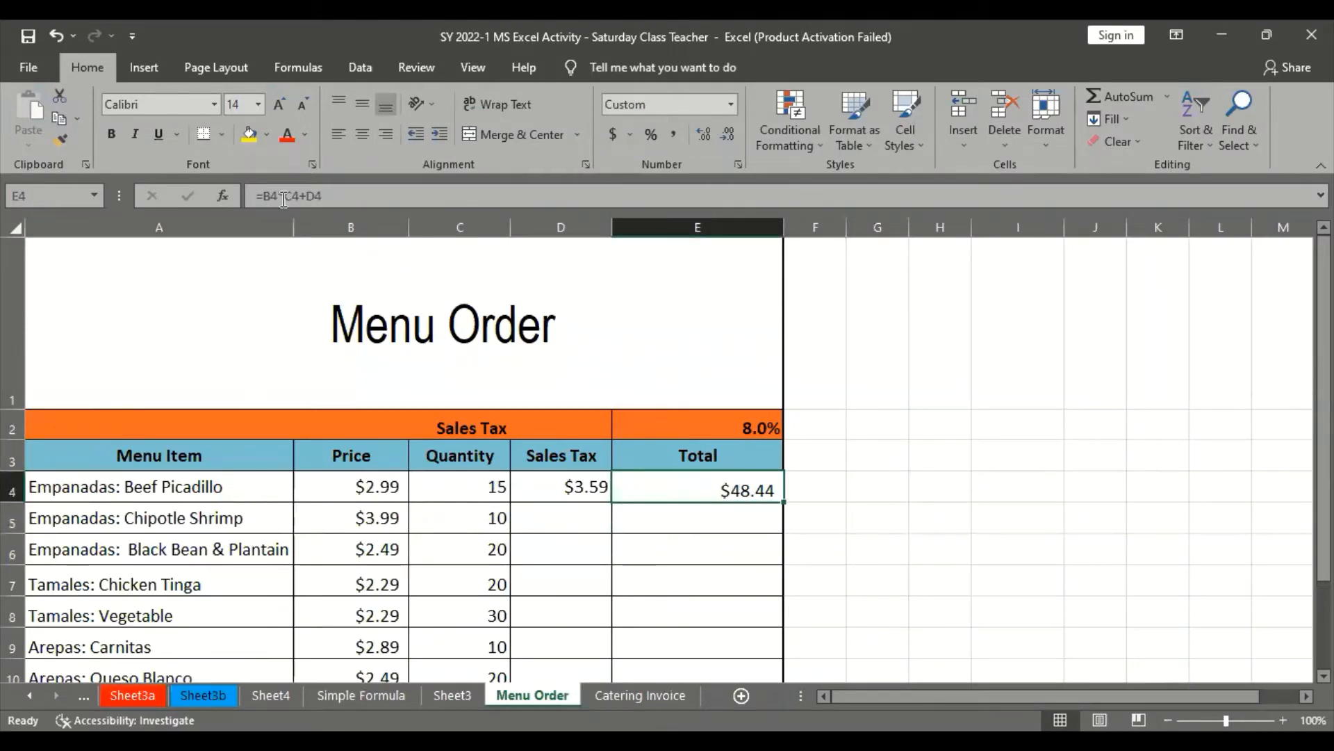
# Check the contents of Sheet3 and the Simple Formula sheet, and return to the Menu Order sheet
pyautogui.click(452, 695)
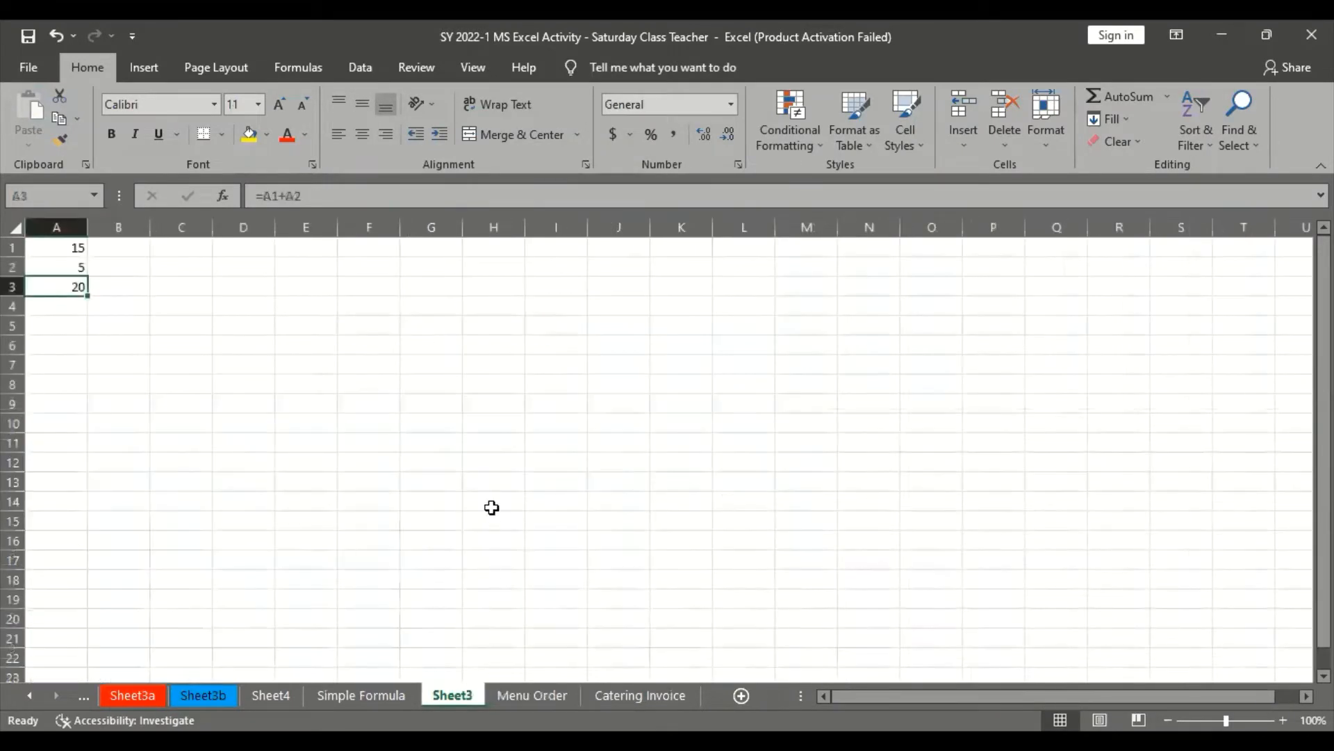
pyautogui.click(396, 694)
pyautogui.scroll(-5, 510, 545)
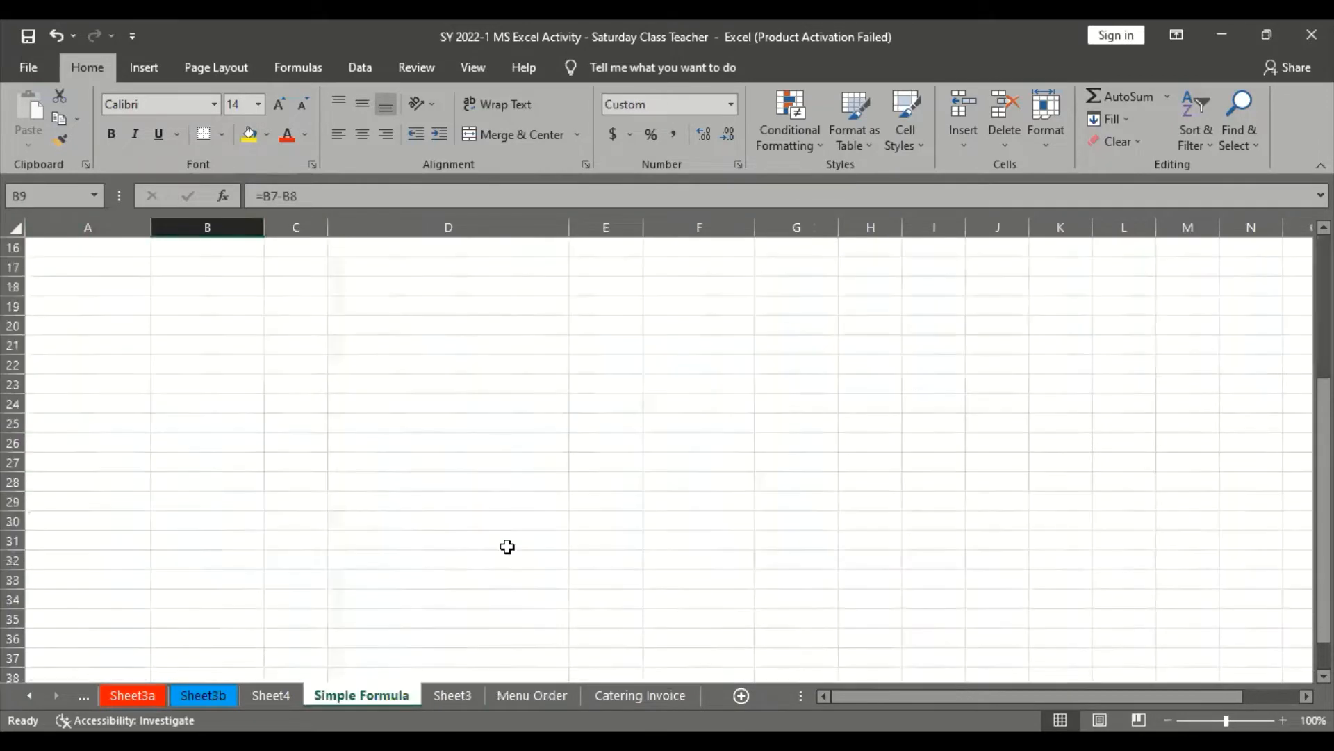
pyautogui.scroll(4, 512, 599)
pyautogui.click(532, 695)
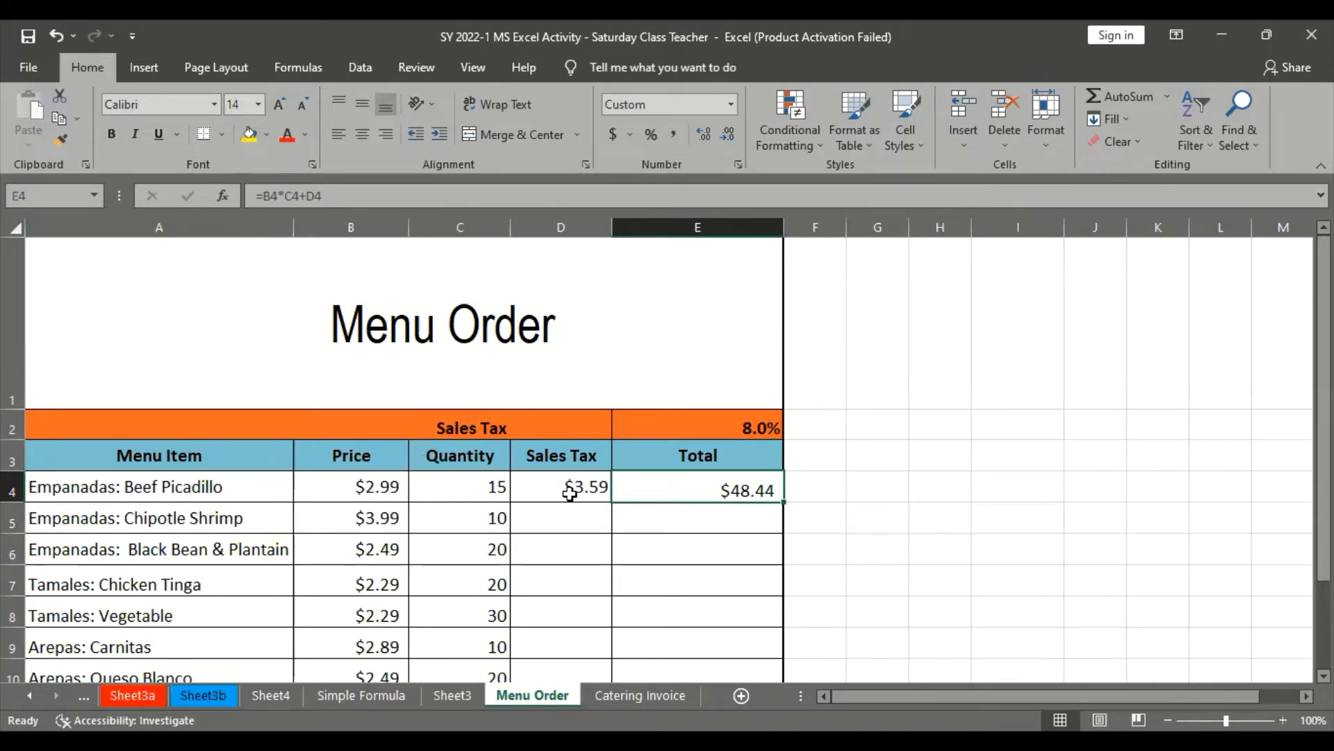
# Inspect the Beef Picadillo row's Sales Tax formula in D4 and its Total formula in E4
pyautogui.click(590, 584)
pyautogui.click(583, 488)
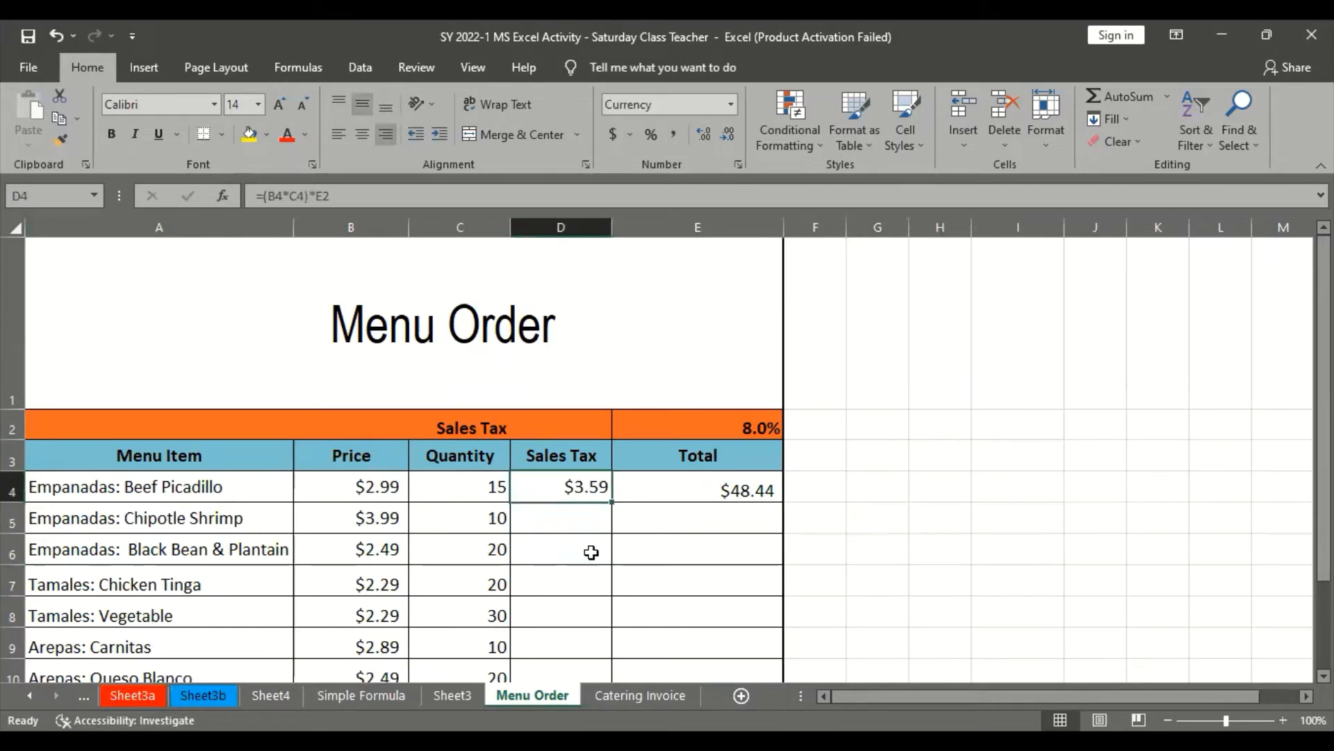
pyautogui.click(591, 553)
pyautogui.click(602, 490)
pyautogui.click(593, 544)
pyautogui.click(598, 489)
pyautogui.click(702, 486)
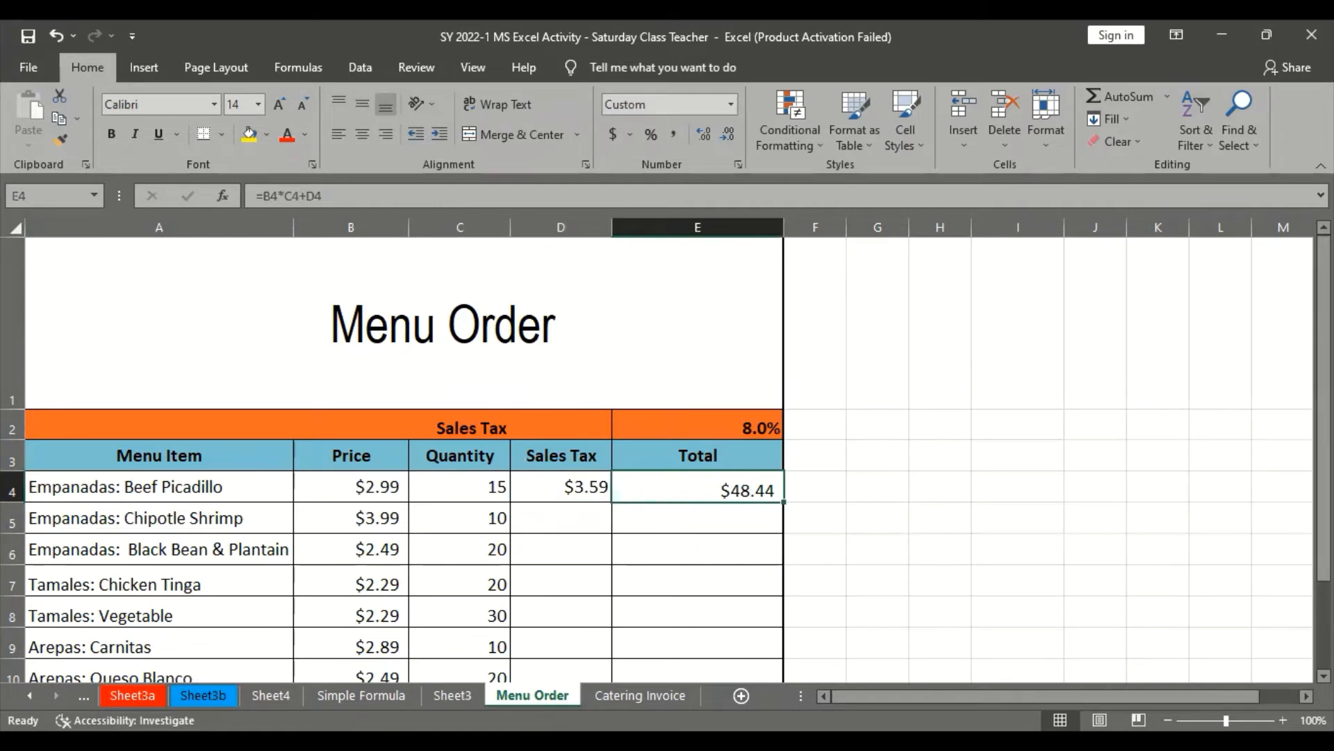
# Switch to the browser tutorial and read the steps for copying a relative formula with the fill handle
pyautogui.hotkey('alt', 'Tab')
pyautogui.scroll(-8, 622, 504)
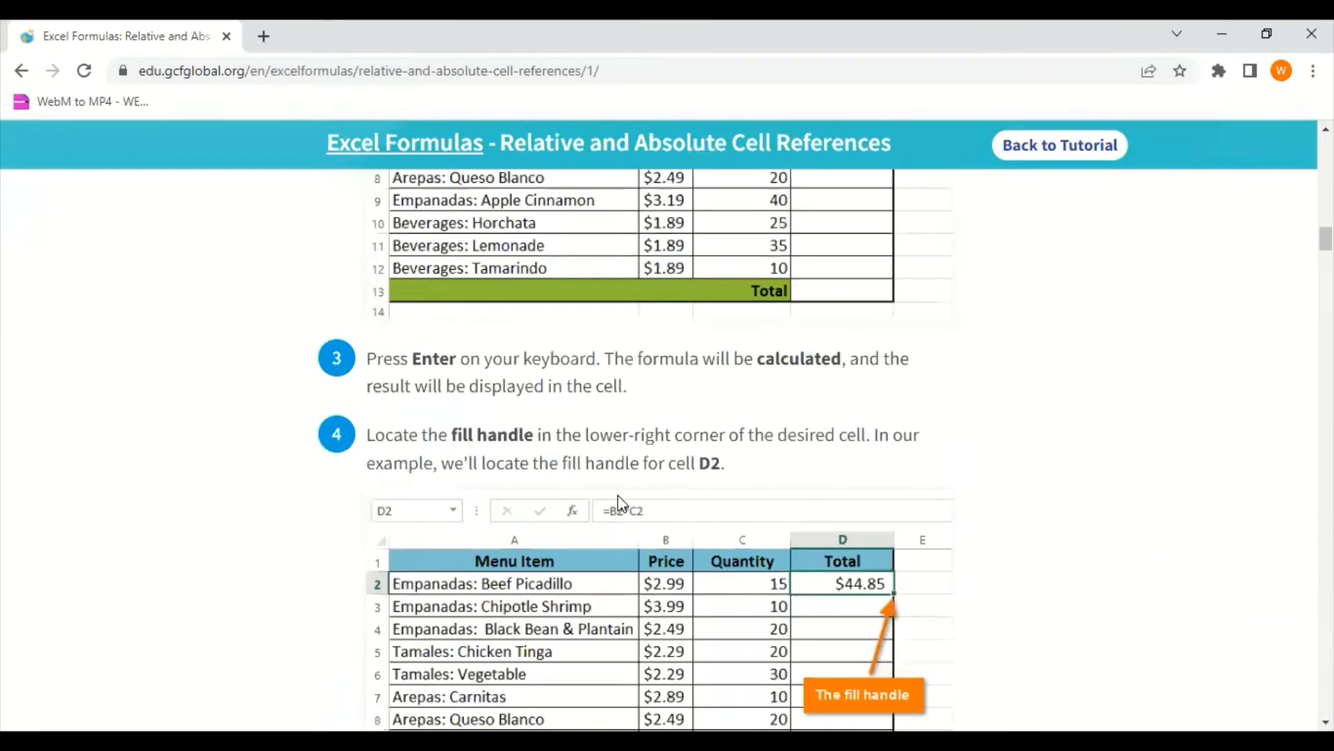
pyautogui.scroll(-10, 621, 502)
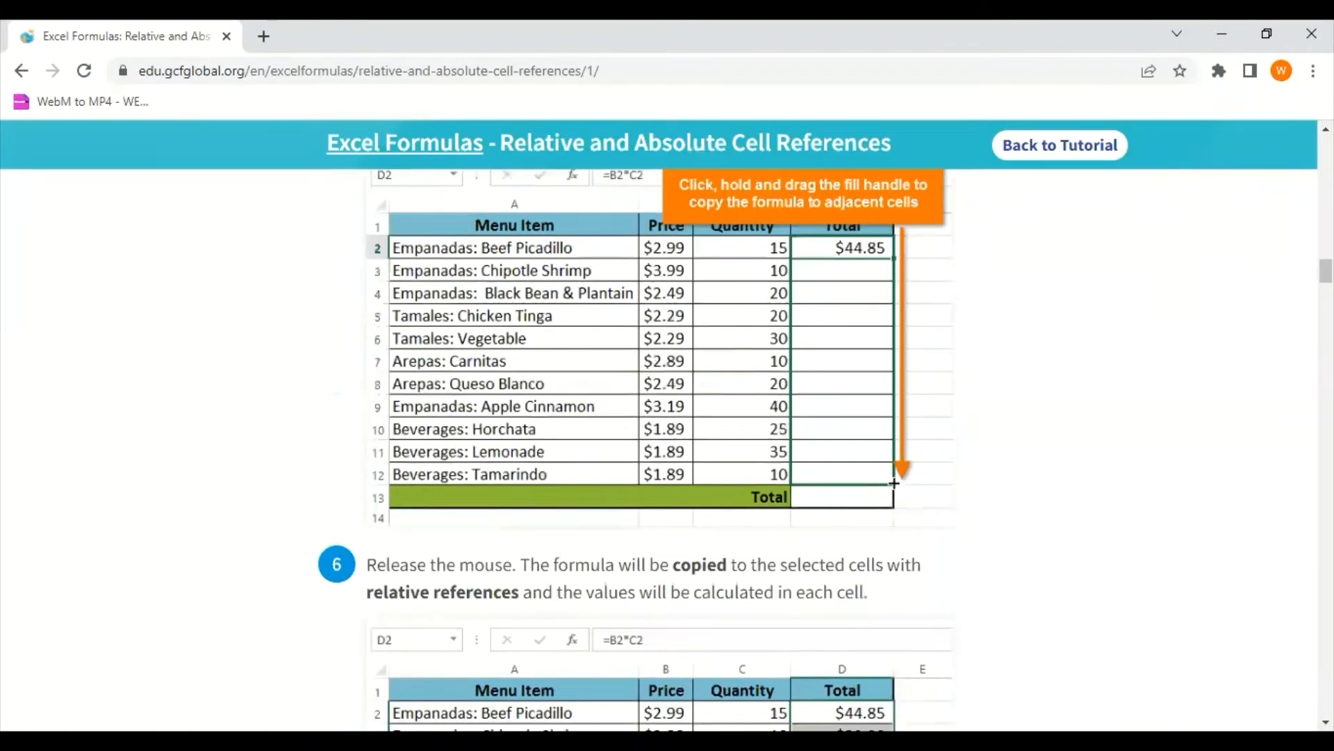
# Fill the Total formula in Excel's Menu Order cell E4 down through E14
pyautogui.hotkey('alt', 'Tab')
pyautogui.scroll(-2, 744, 490)
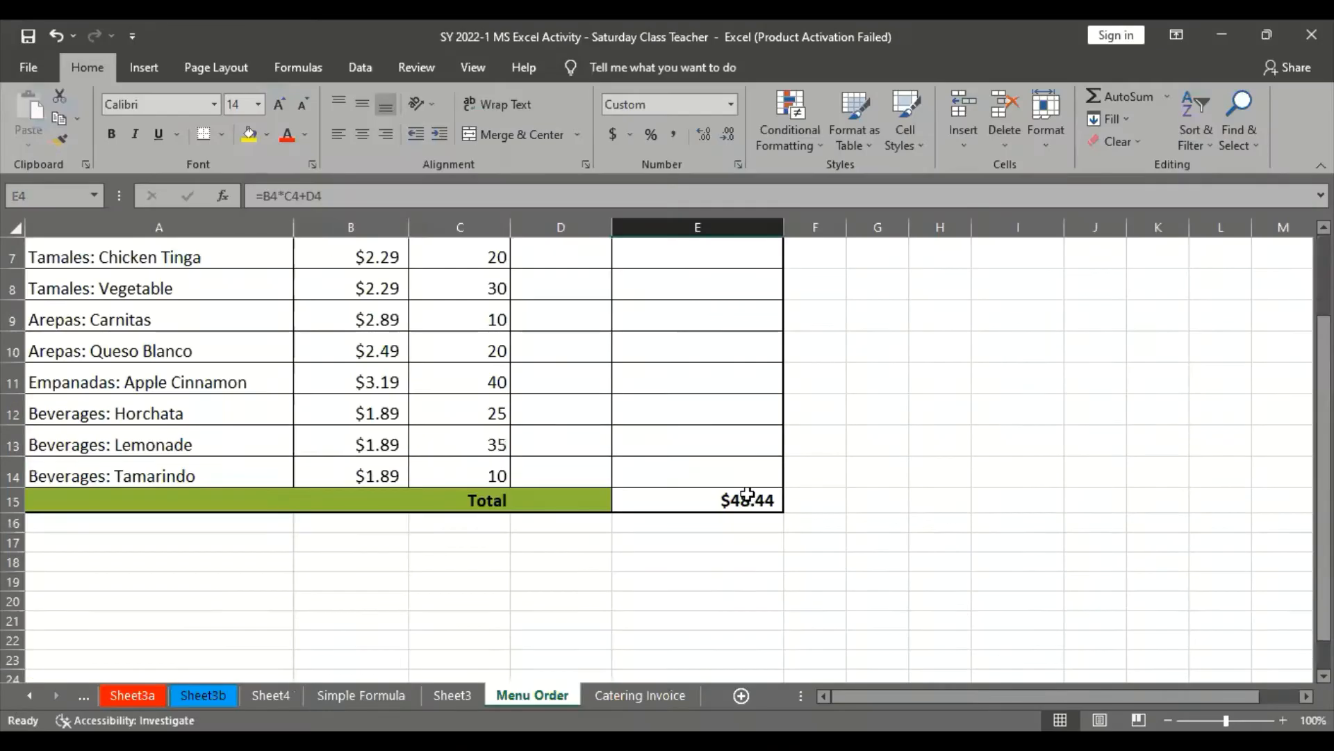
pyautogui.scroll(2, 747, 490)
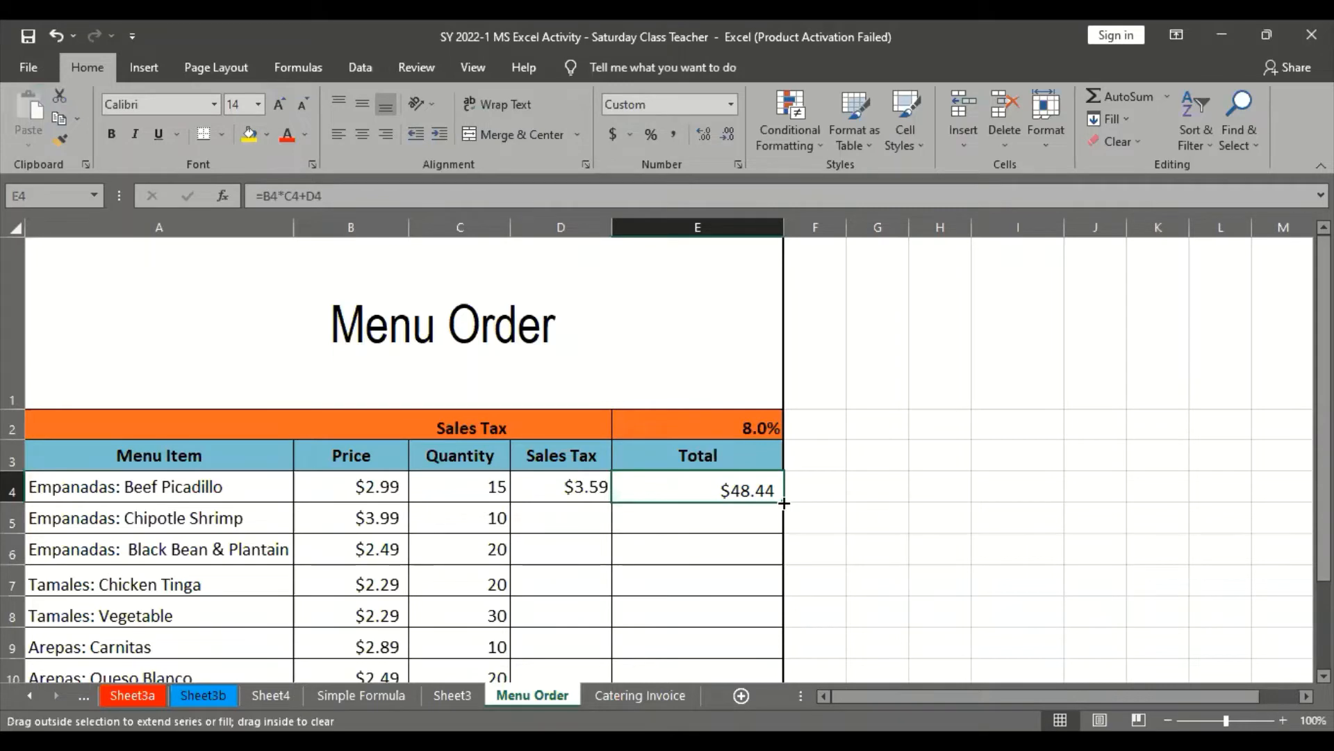
pyautogui.moveTo(784, 502); pyautogui.dragTo(774, 630)
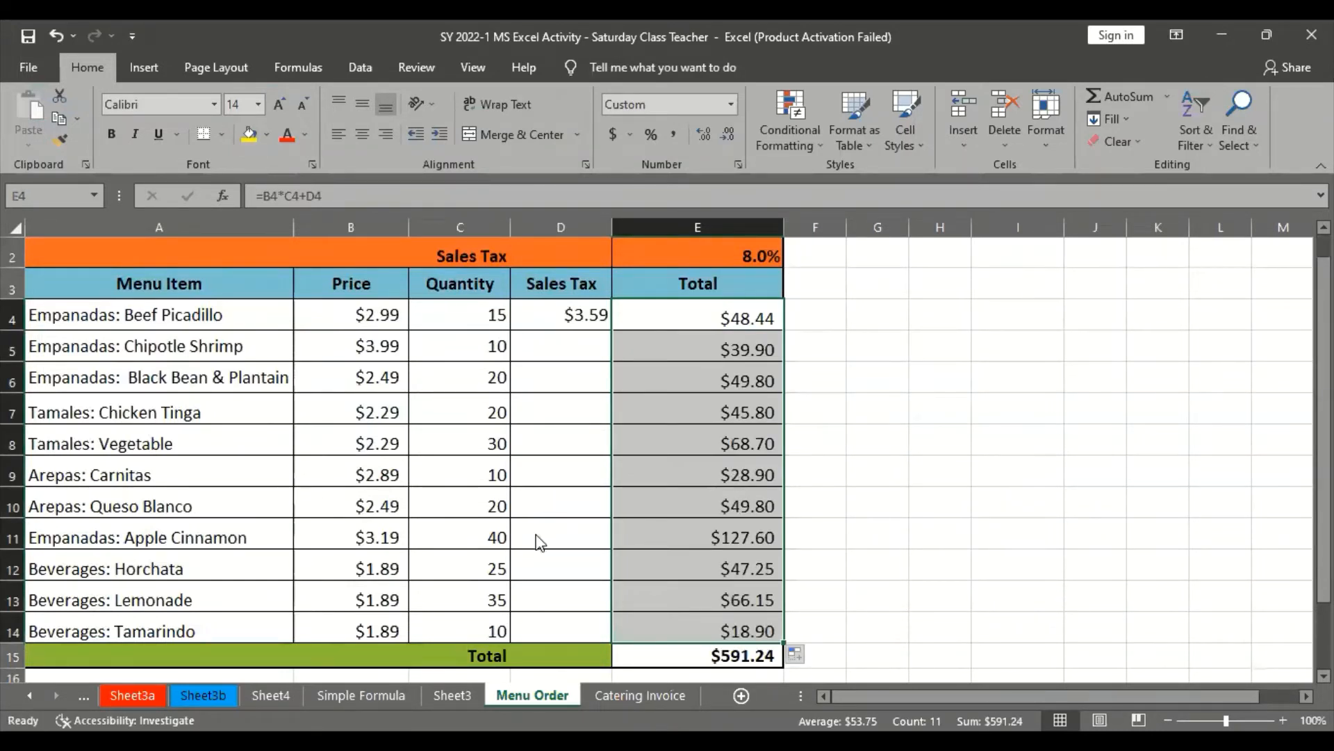
# Switch to the browser tutorial and review how the filled formulas' references relate to their rows, down to the practice question
pyautogui.hotkey('alt', 'Tab')
pyautogui.scroll(-7, 535, 544)
pyautogui.scroll(-15, 535, 544)
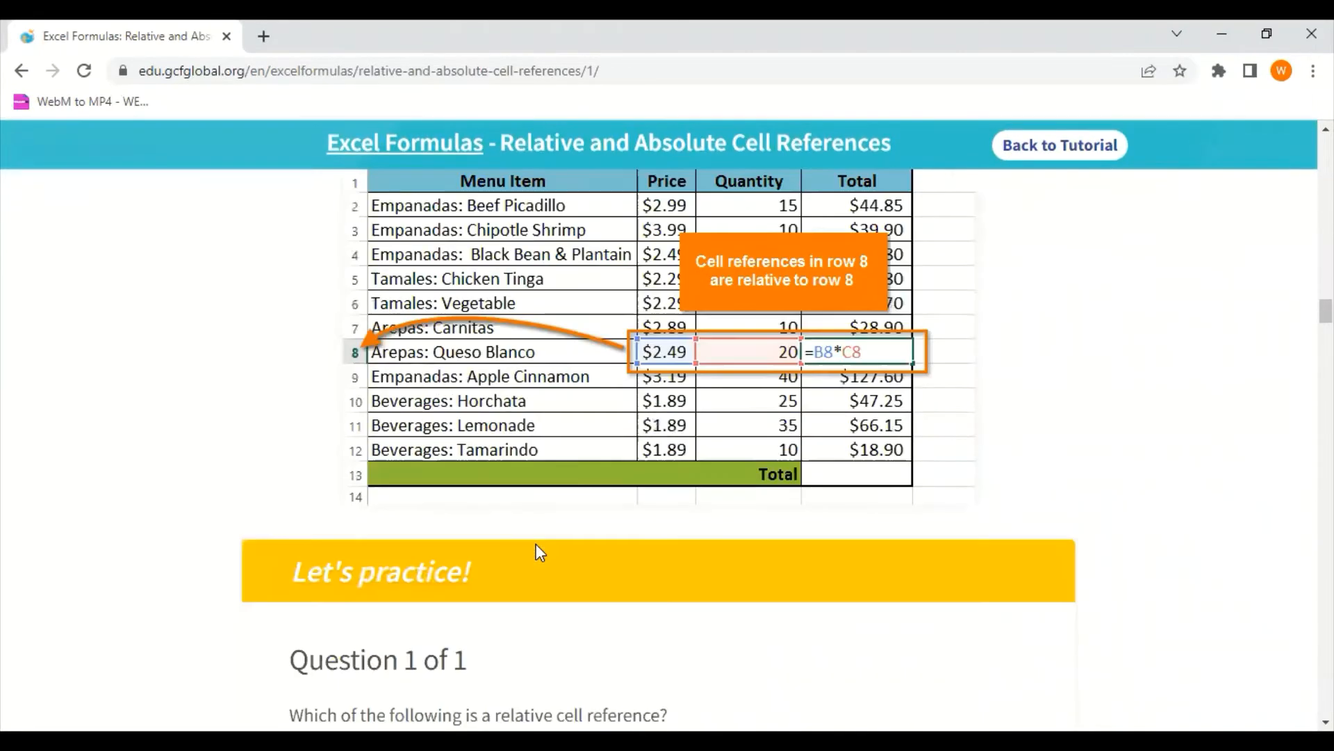
# Read the tutorial's Absolute references section, covering the dollar sign notation, mixed references and switching reference types with F4
pyautogui.scroll(1, 537, 546)
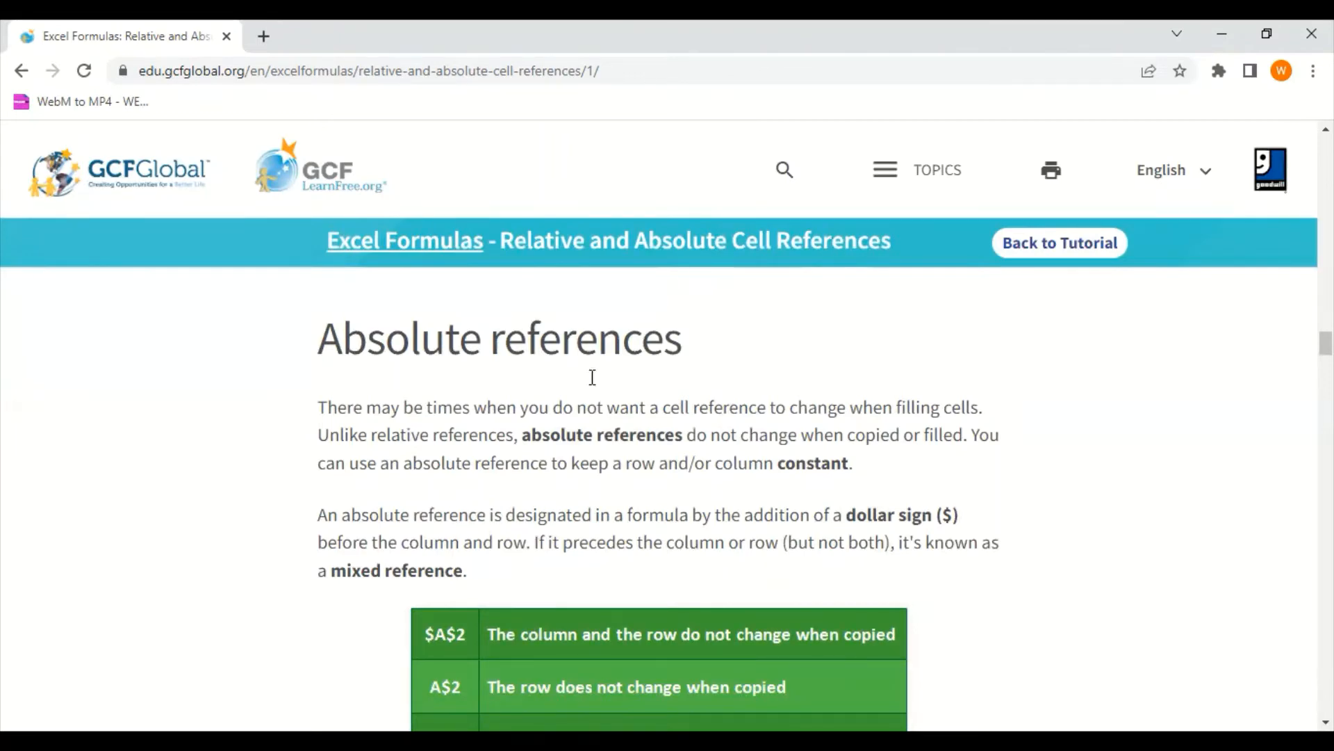
pyautogui.scroll(-3, 447, 500)
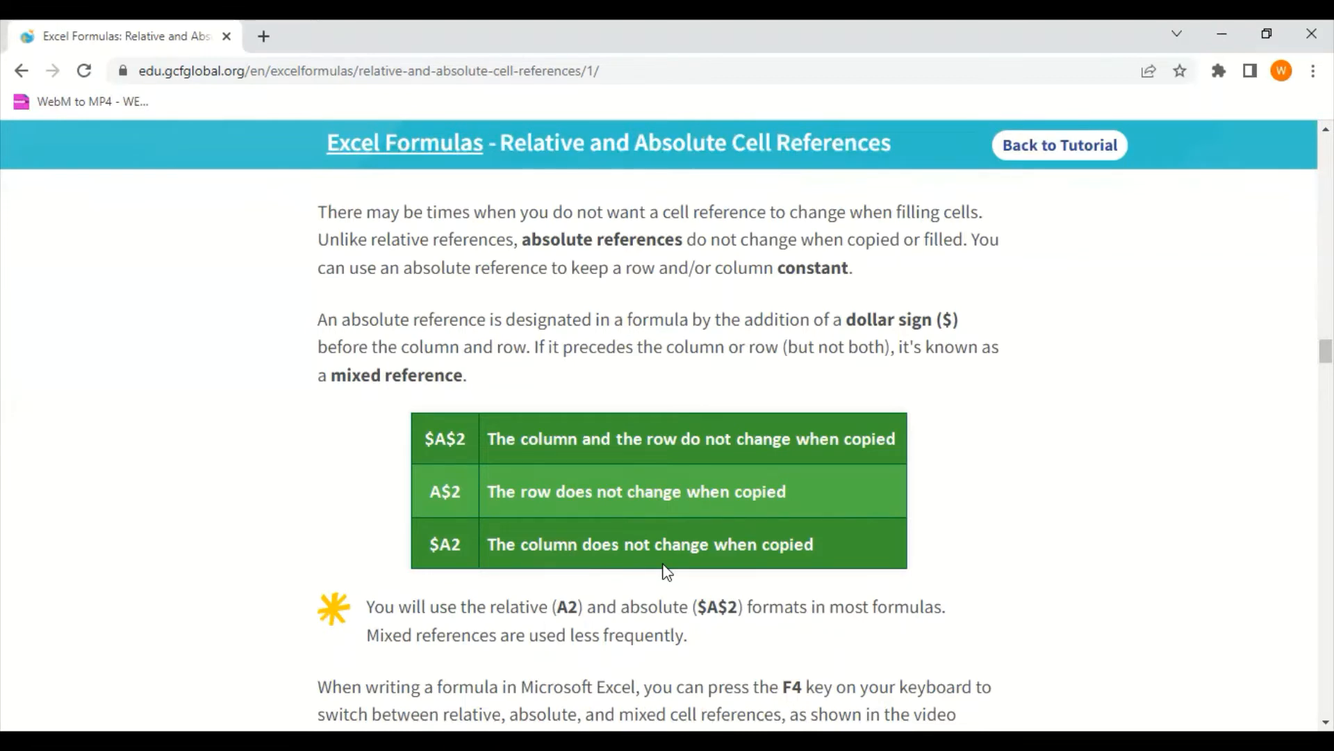
pyautogui.scroll(-1, 672, 566)
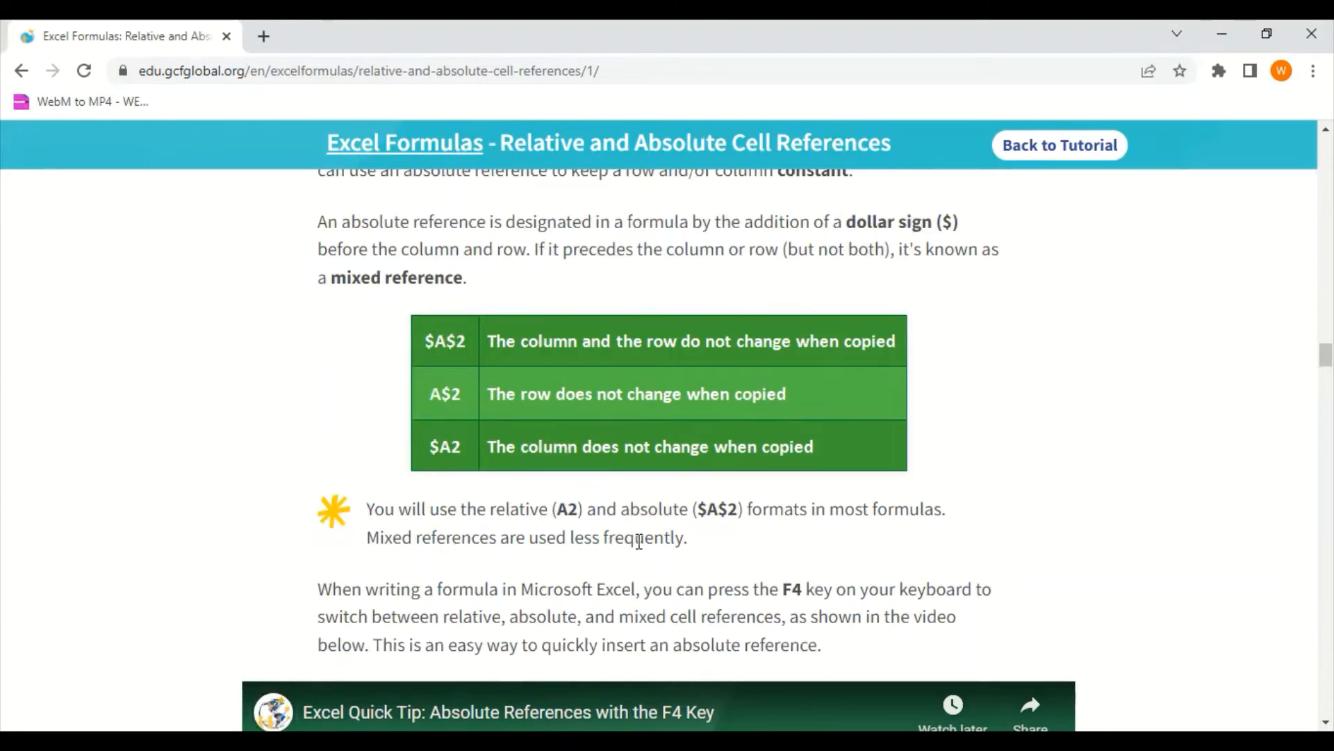
pyautogui.scroll(-4, 643, 542)
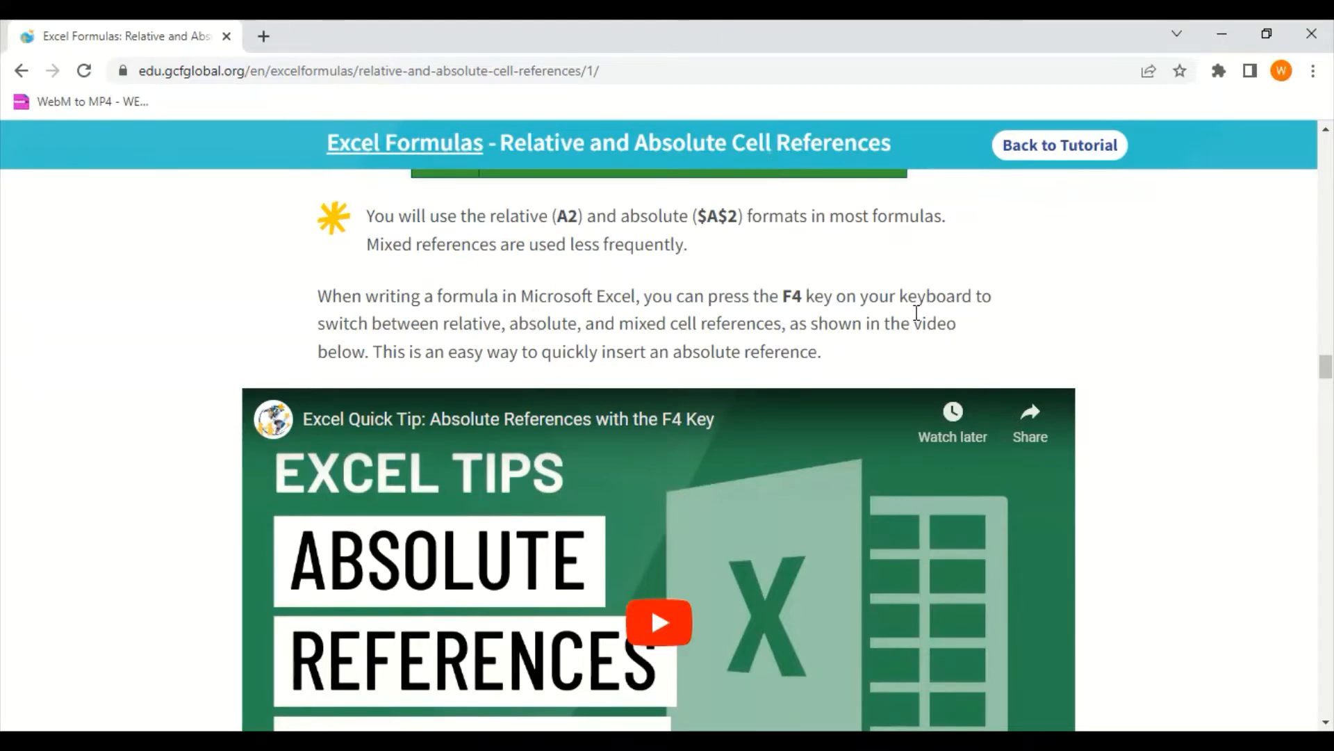
# Read the tutorial's introduction to creating and copying a formula with absolute references, including its Sales Tax example table
pyautogui.scroll(-5, 765, 479)
pyautogui.scroll(-8, 761, 480)
pyautogui.scroll(3, 760, 479)
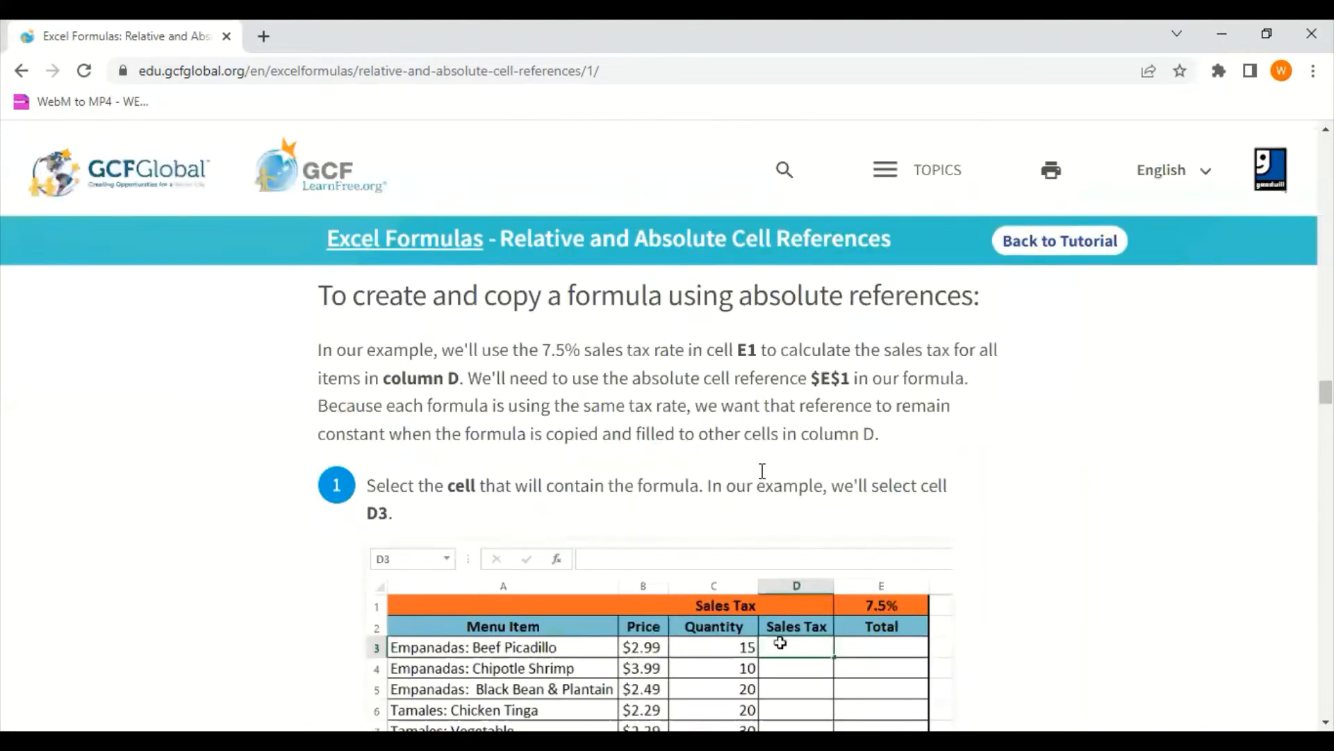
pyautogui.scroll(-2, 761, 479)
pyautogui.scroll(1, 829, 495)
pyautogui.scroll(-2, 829, 495)
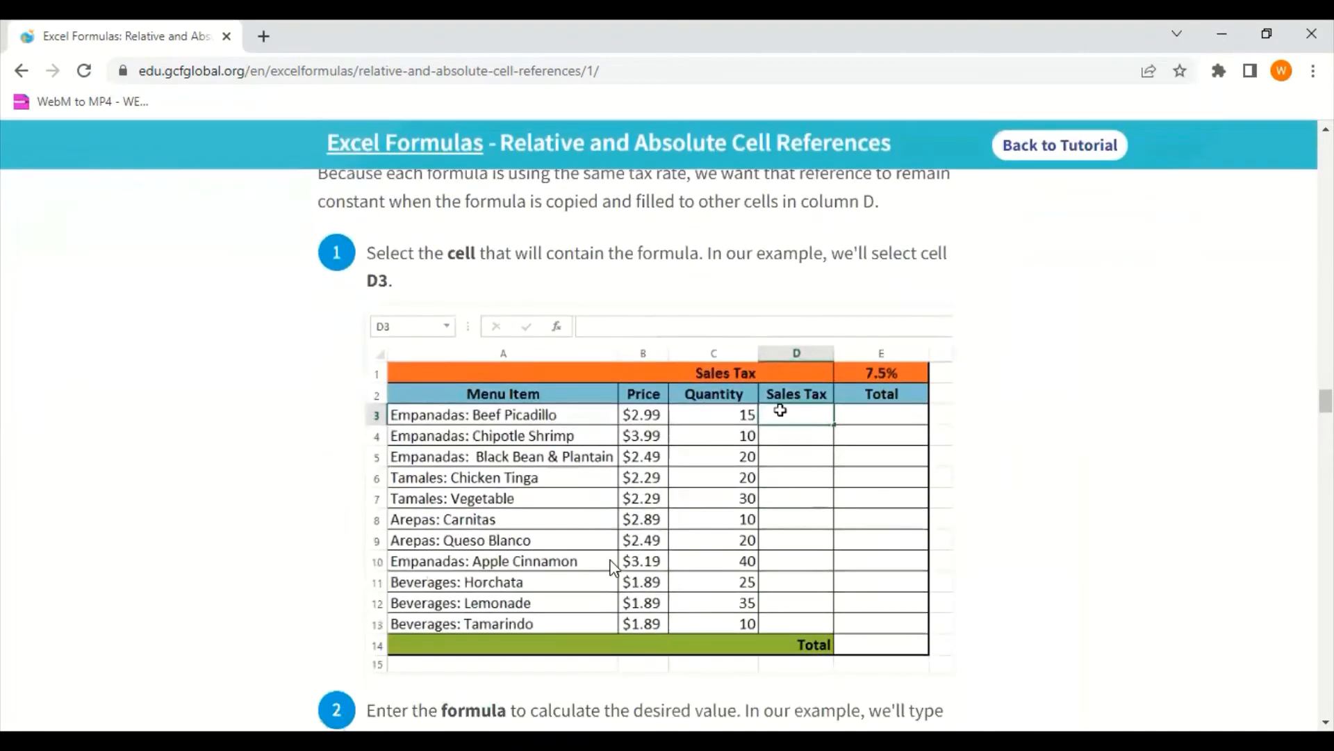
# Compare Excel's Menu Order sheet with the tutorial example, inspecting the Sales Tax formula in D4 and the tax rate in E2
pyautogui.hotkey('alt', 'Tab')
pyautogui.moveTo(570, 357); pyautogui.dragTo(571, 369)
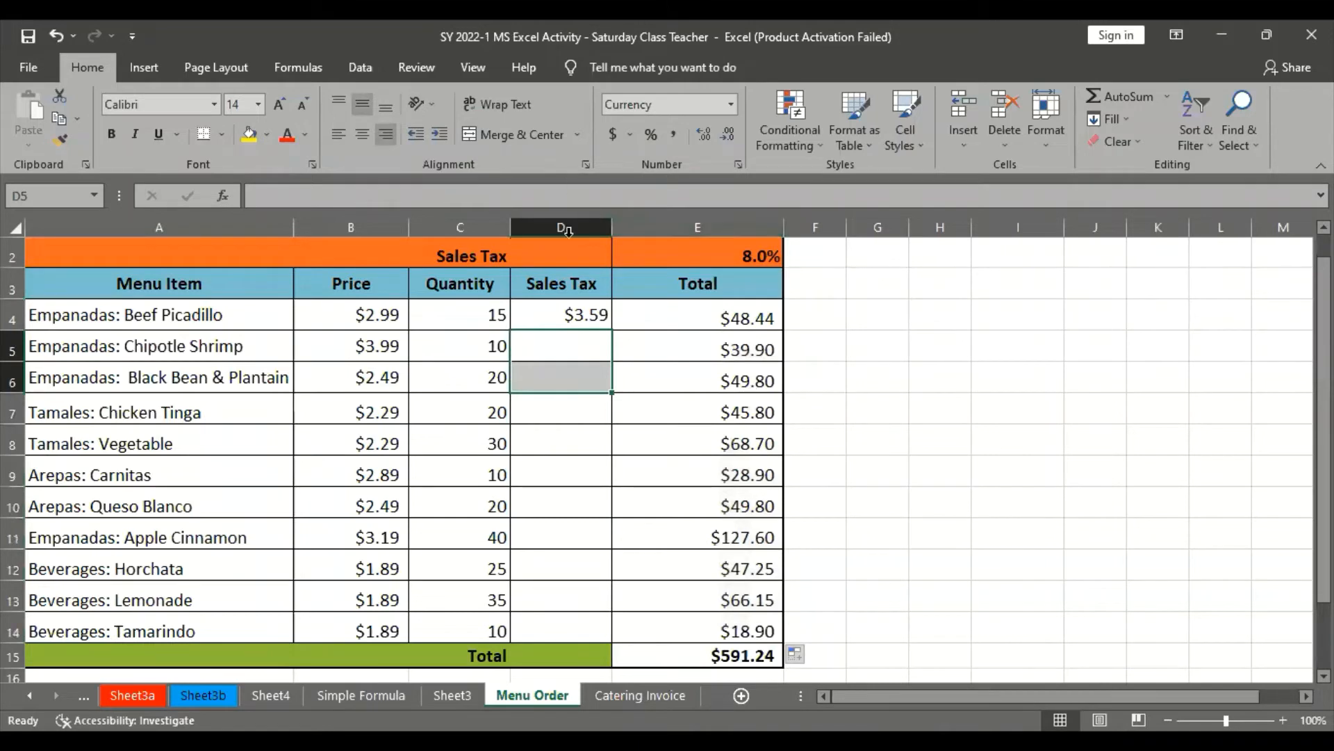
pyautogui.click(568, 340)
pyautogui.click(580, 306)
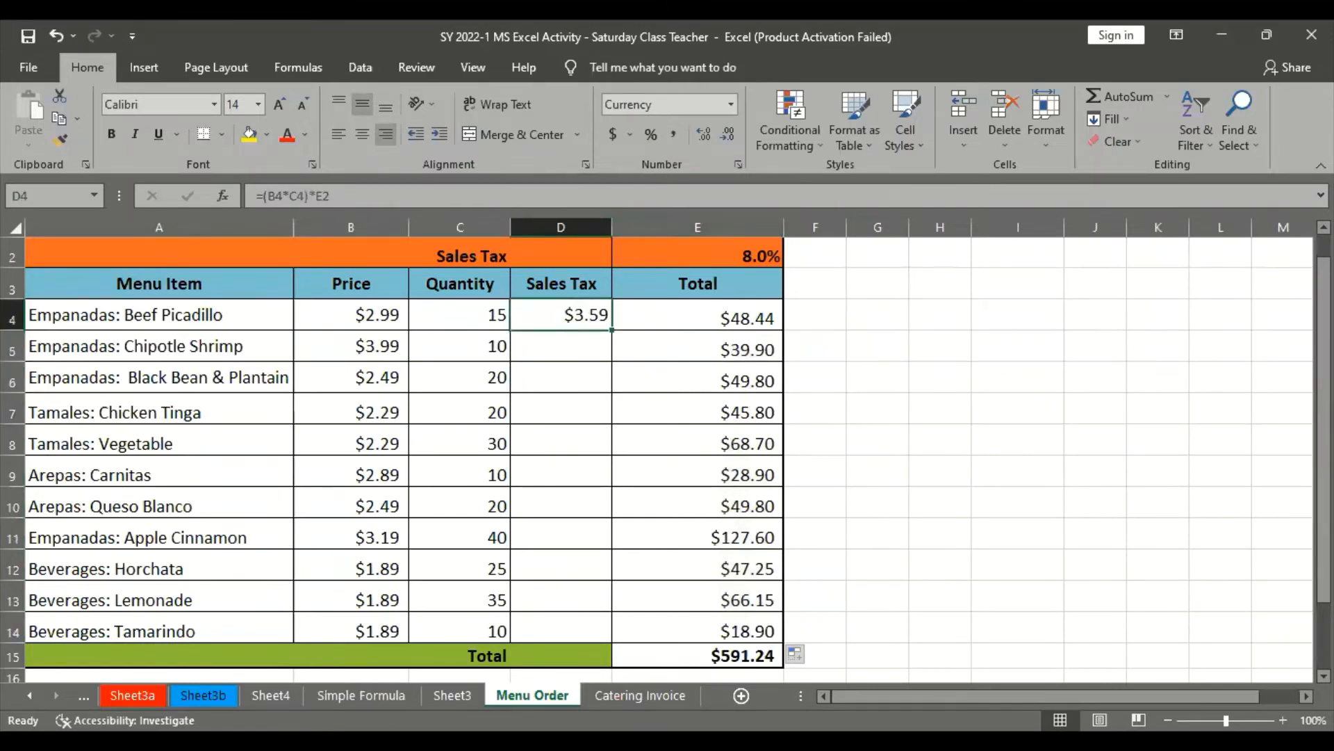
pyautogui.hotkey('alt', 'Tab')
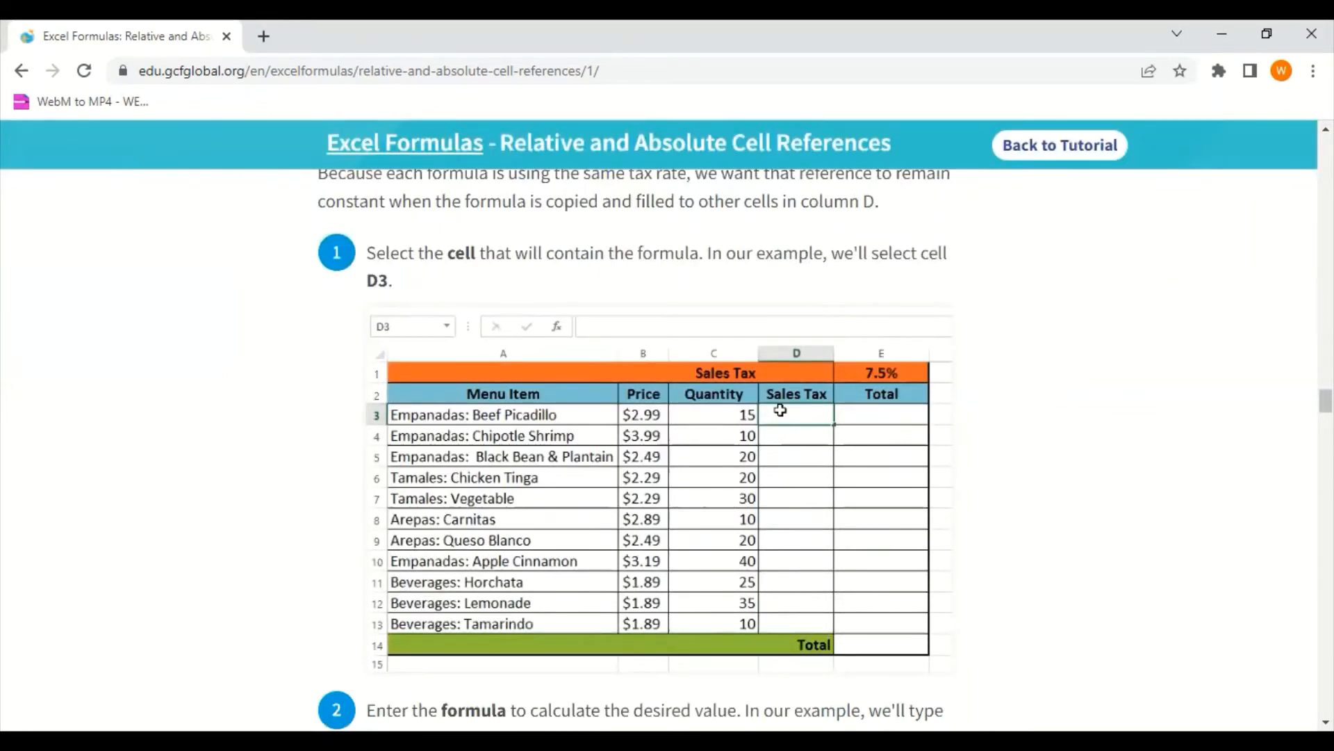
pyautogui.hotkey('alt', 'Tab')
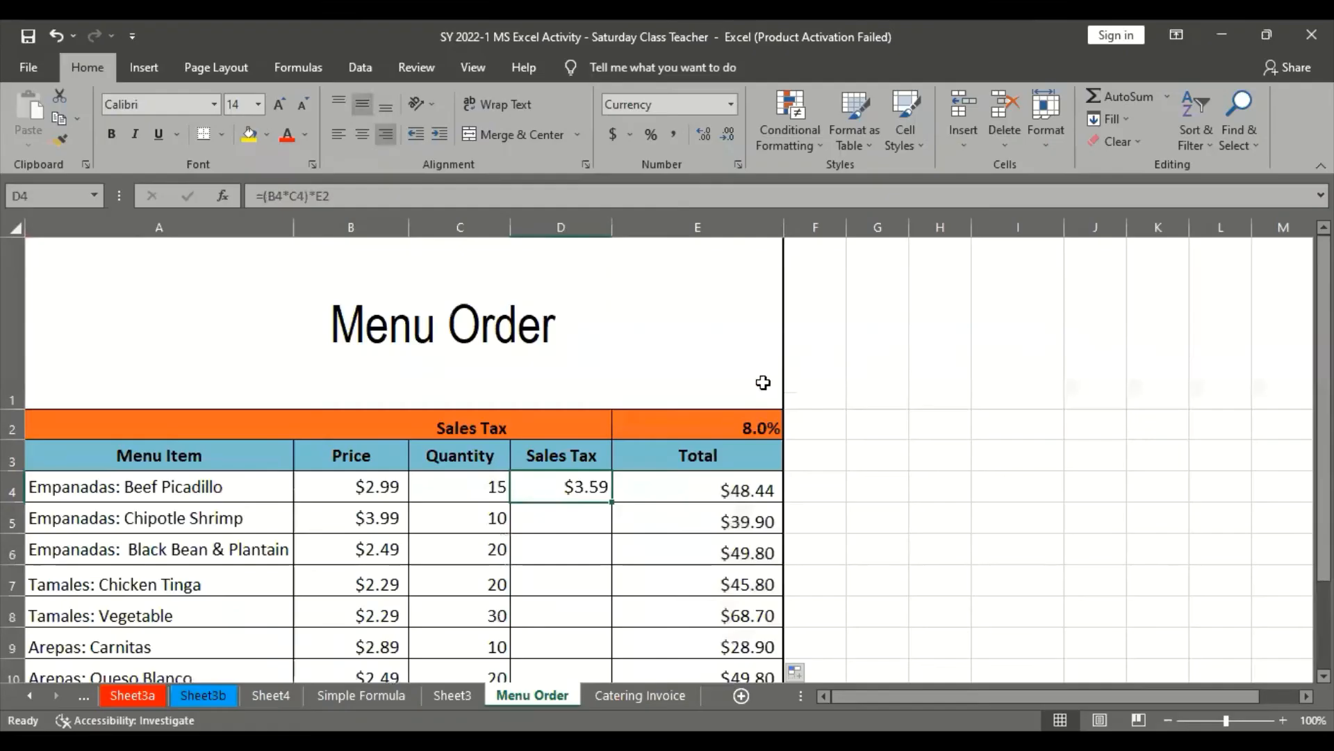
pyautogui.click(759, 425)
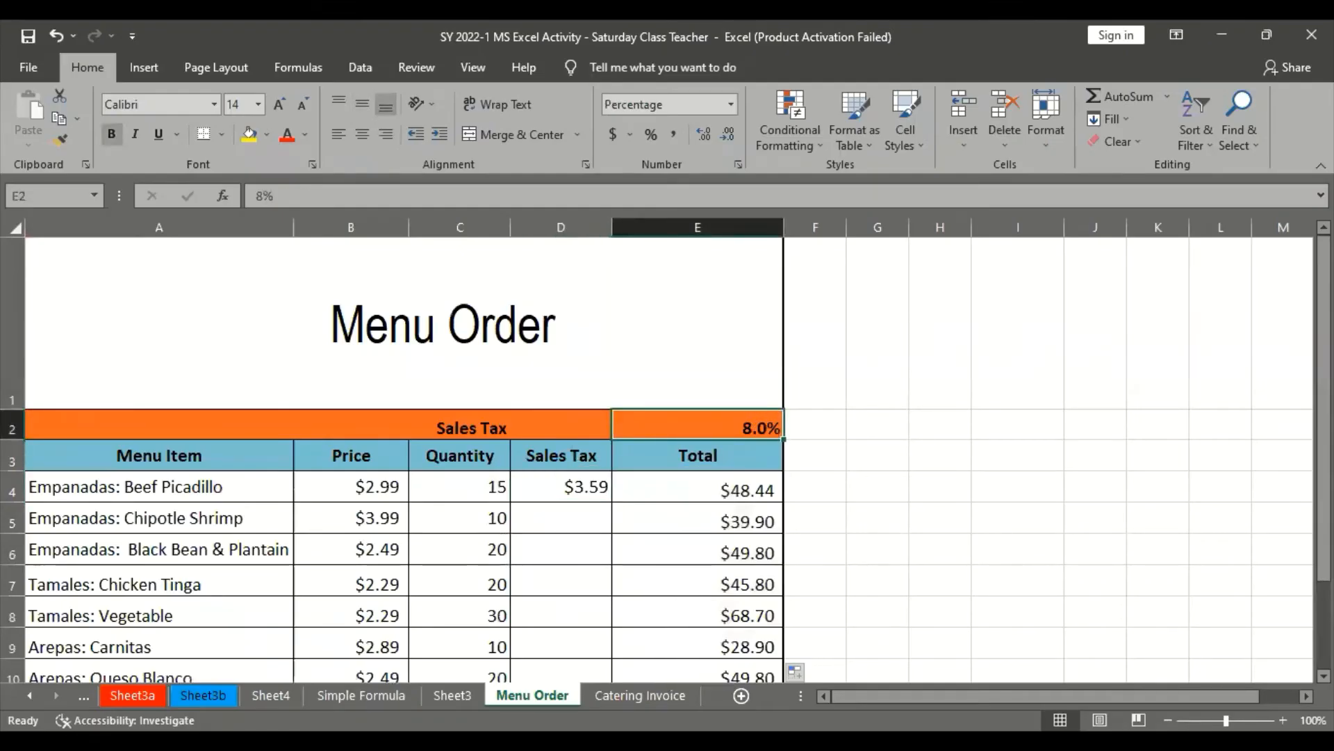
# Check the target cell in the tutorial's Sales Tax example, and clear the formula from D4 on Excel's Menu Order sheet
pyautogui.hotkey('alt', 'Tab')
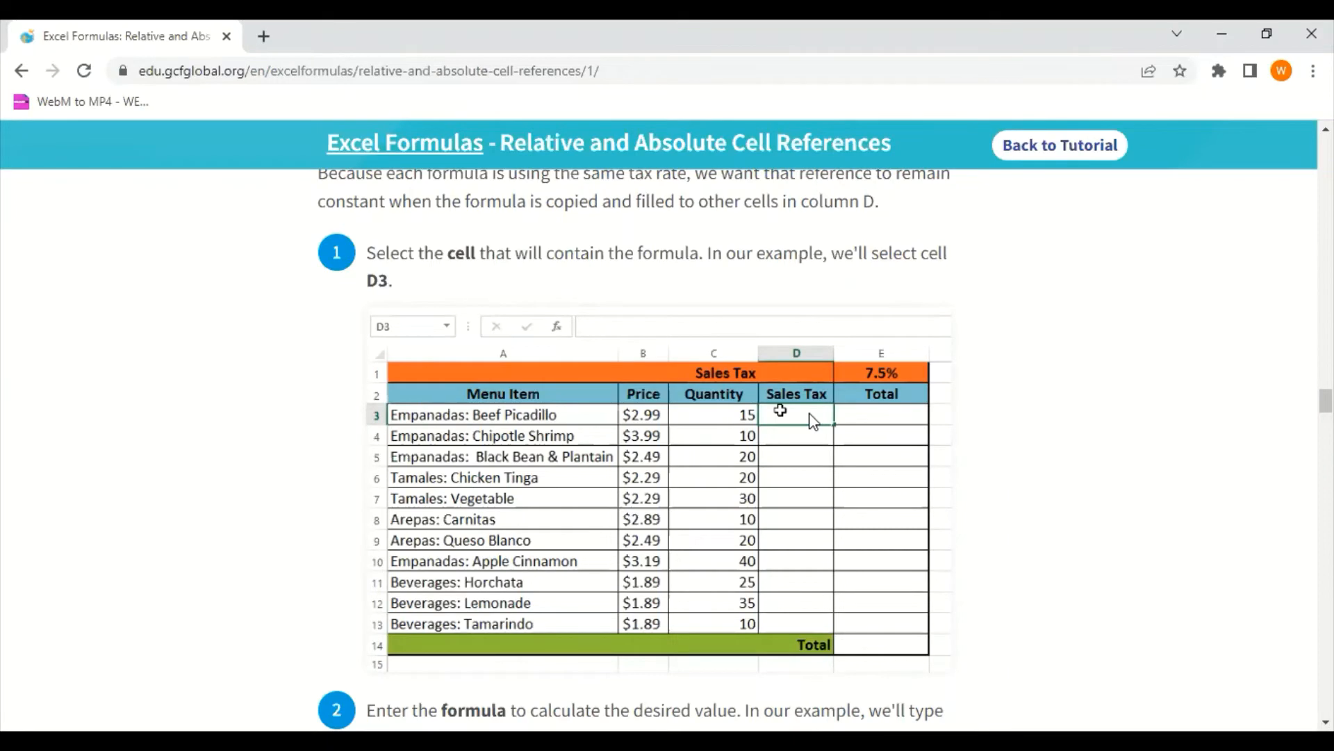
pyautogui.hotkey('alt', 'Tab')
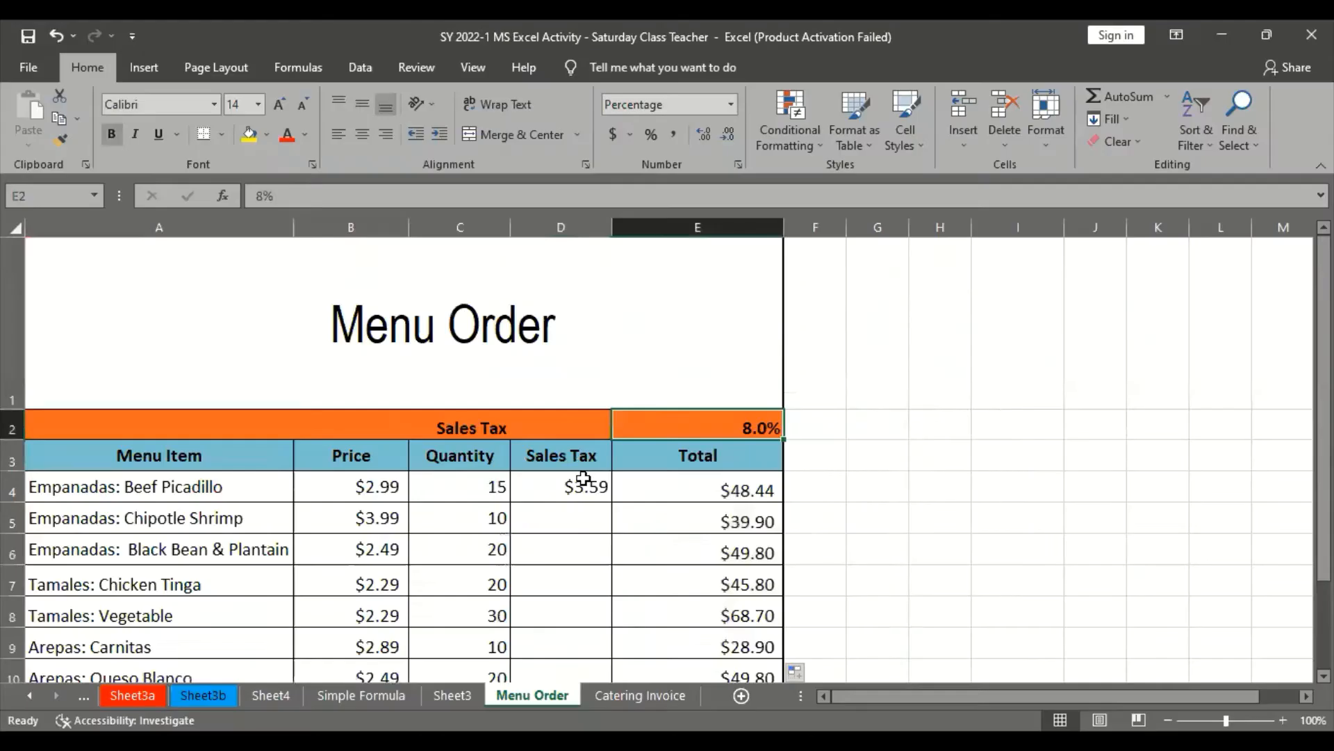
pyautogui.click(567, 488)
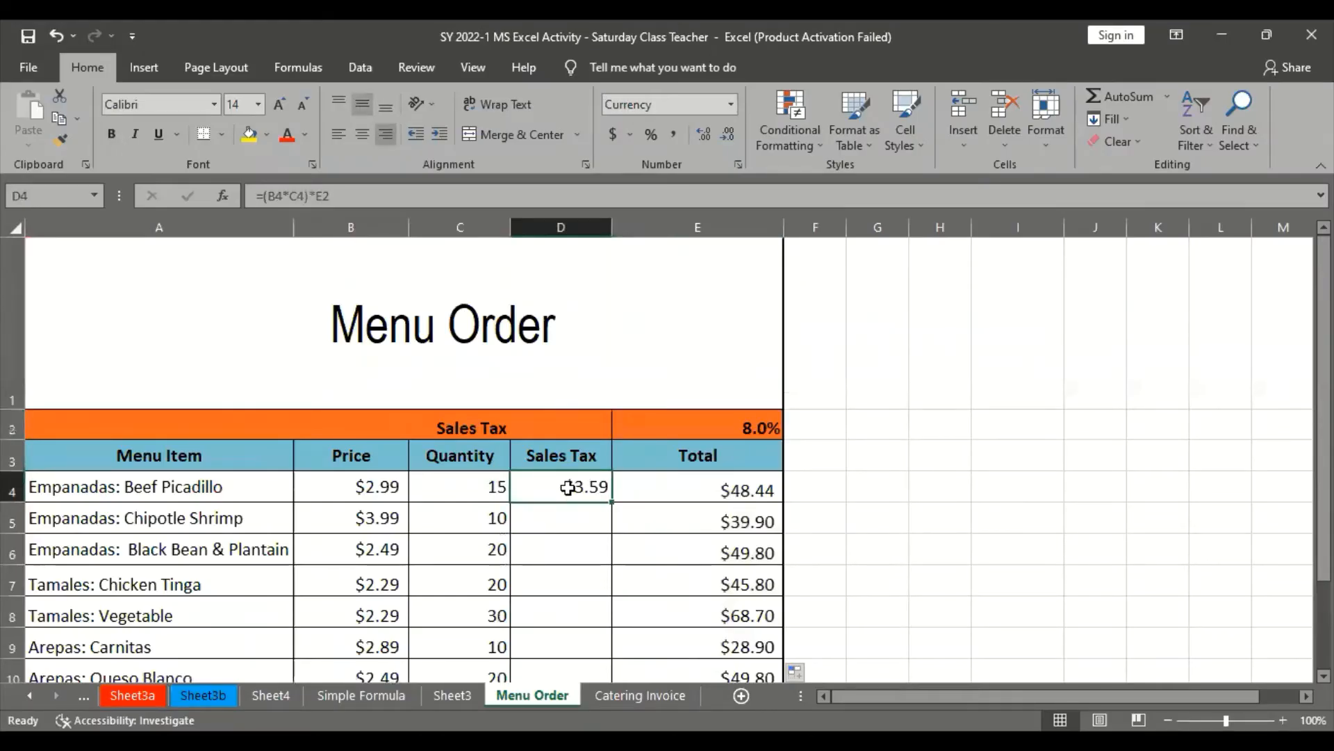
pyautogui.press('Delete')
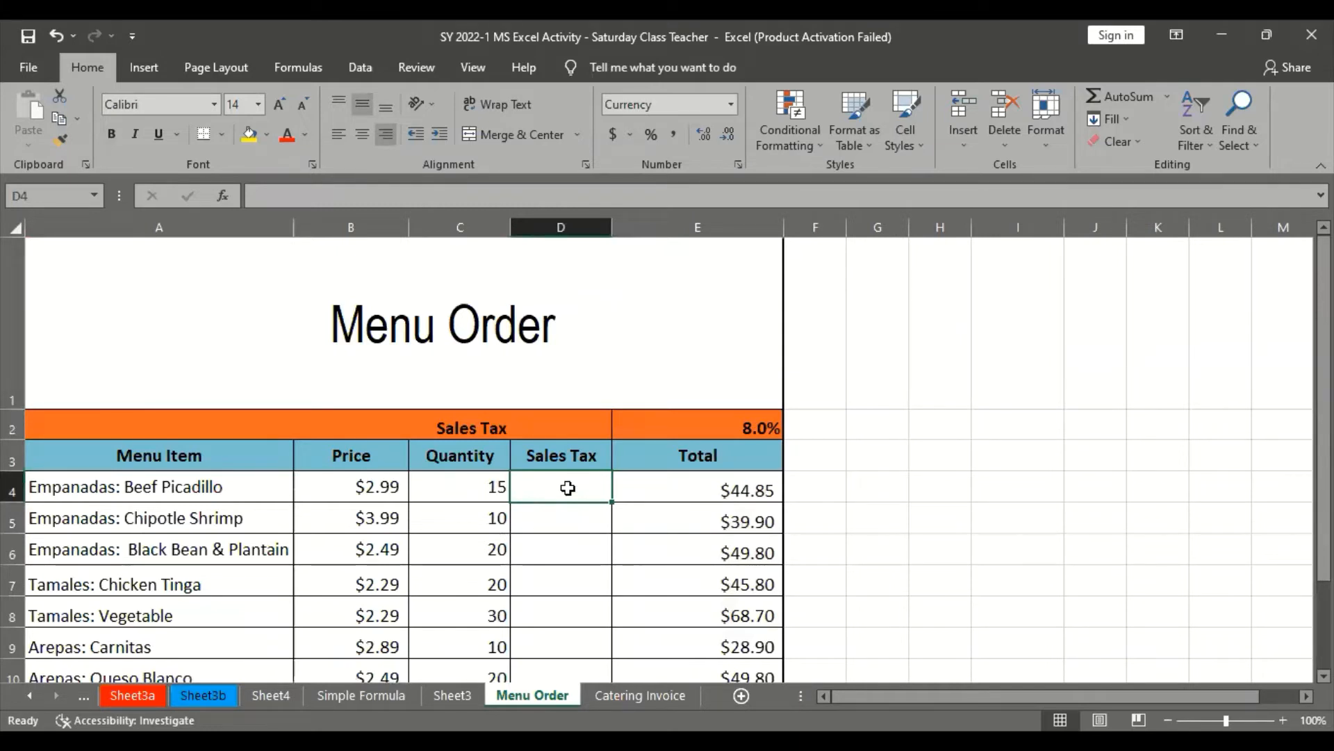
# Start D4's Sales Tax formula with price times quantity in parentheses, =(B4*C4), consulting the tutorial's step 2
pyautogui.write('=')
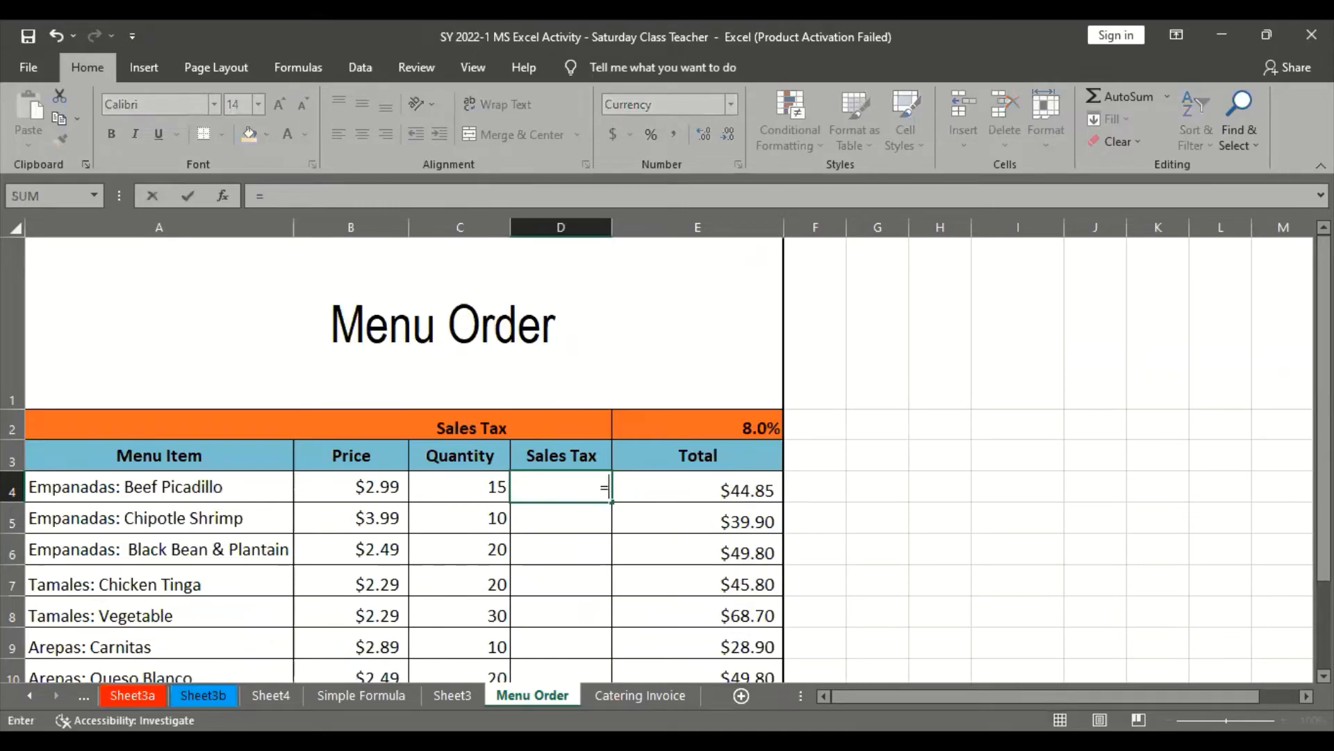
pyautogui.hotkey('alt', 'Tab')
pyautogui.scroll(-5, 706, 573)
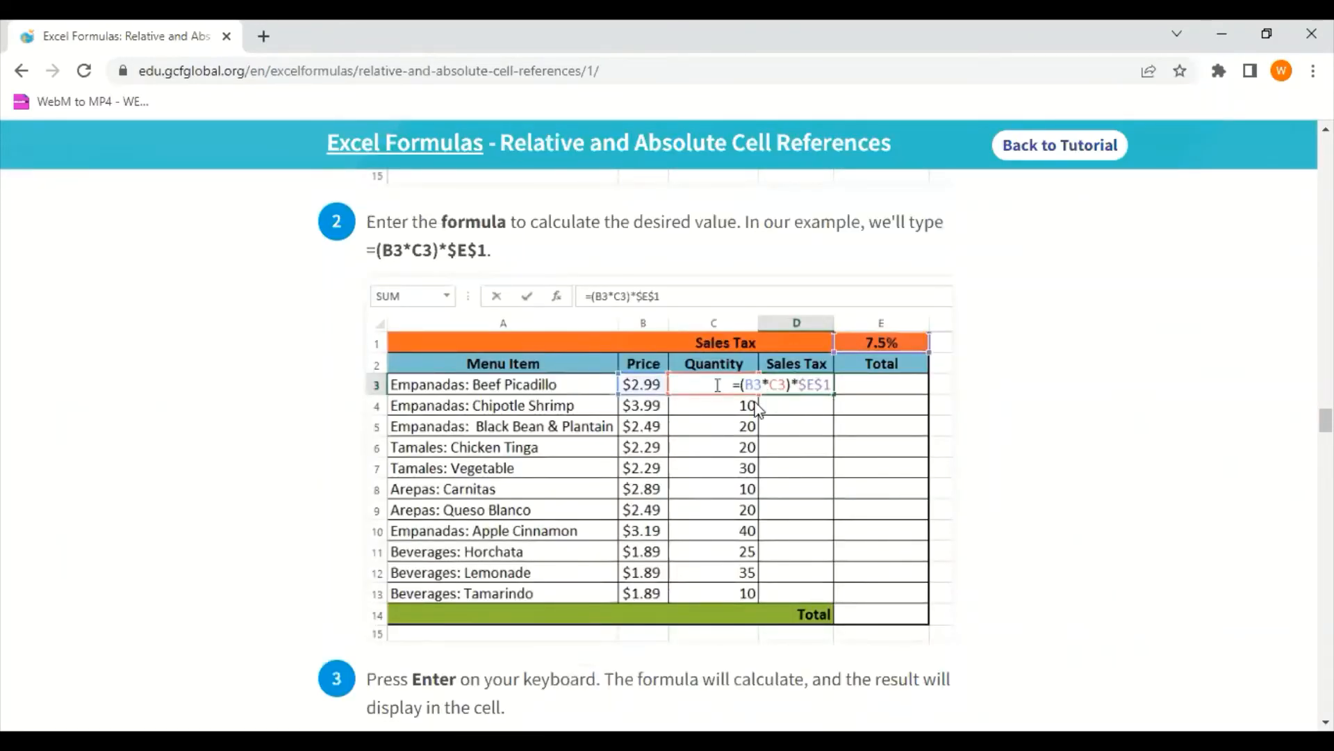
pyautogui.hotkey('alt', 'Tab')
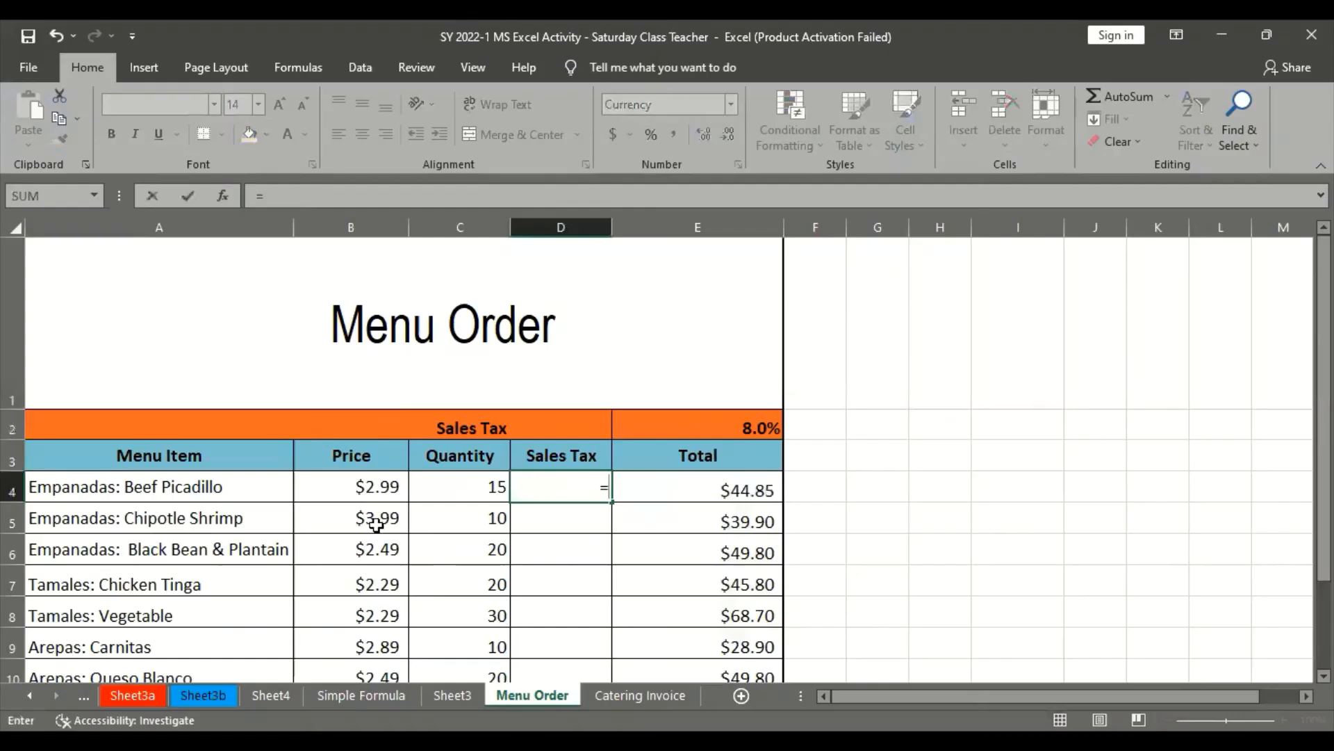
pyautogui.write('(')
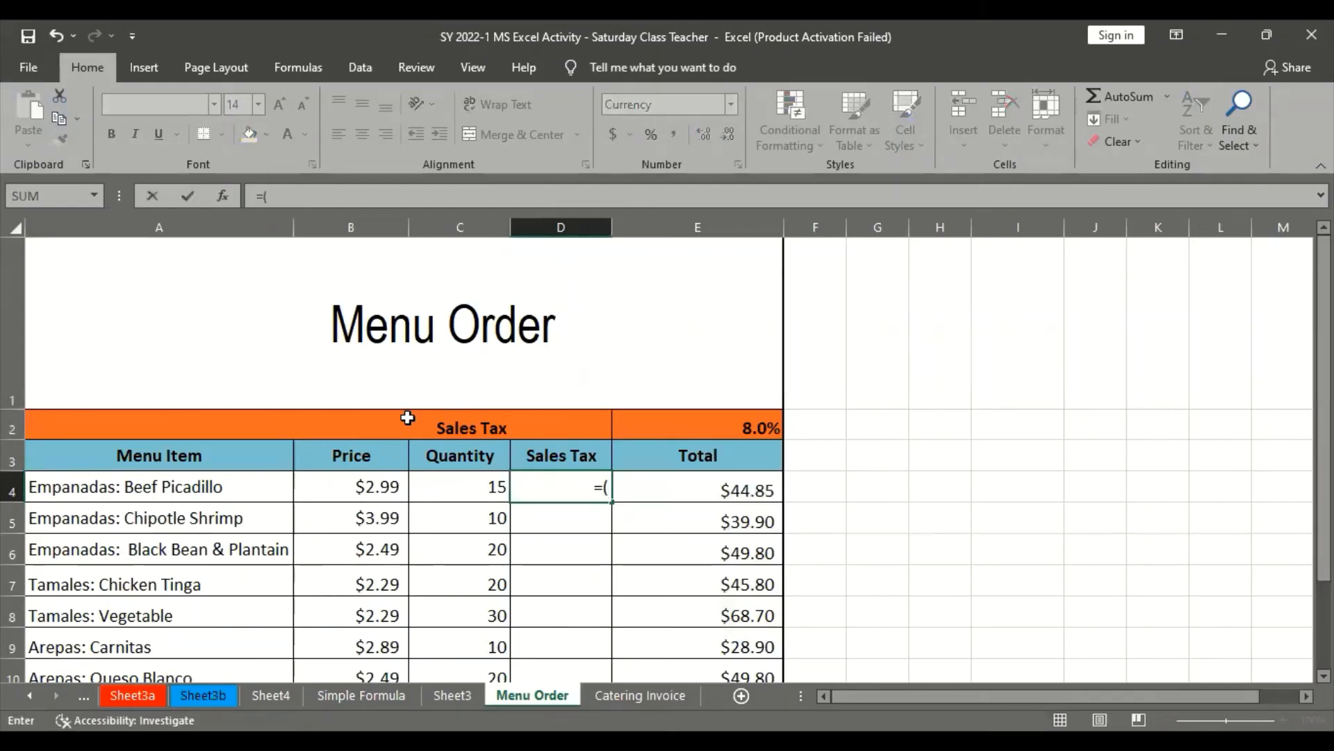
pyautogui.click(356, 485)
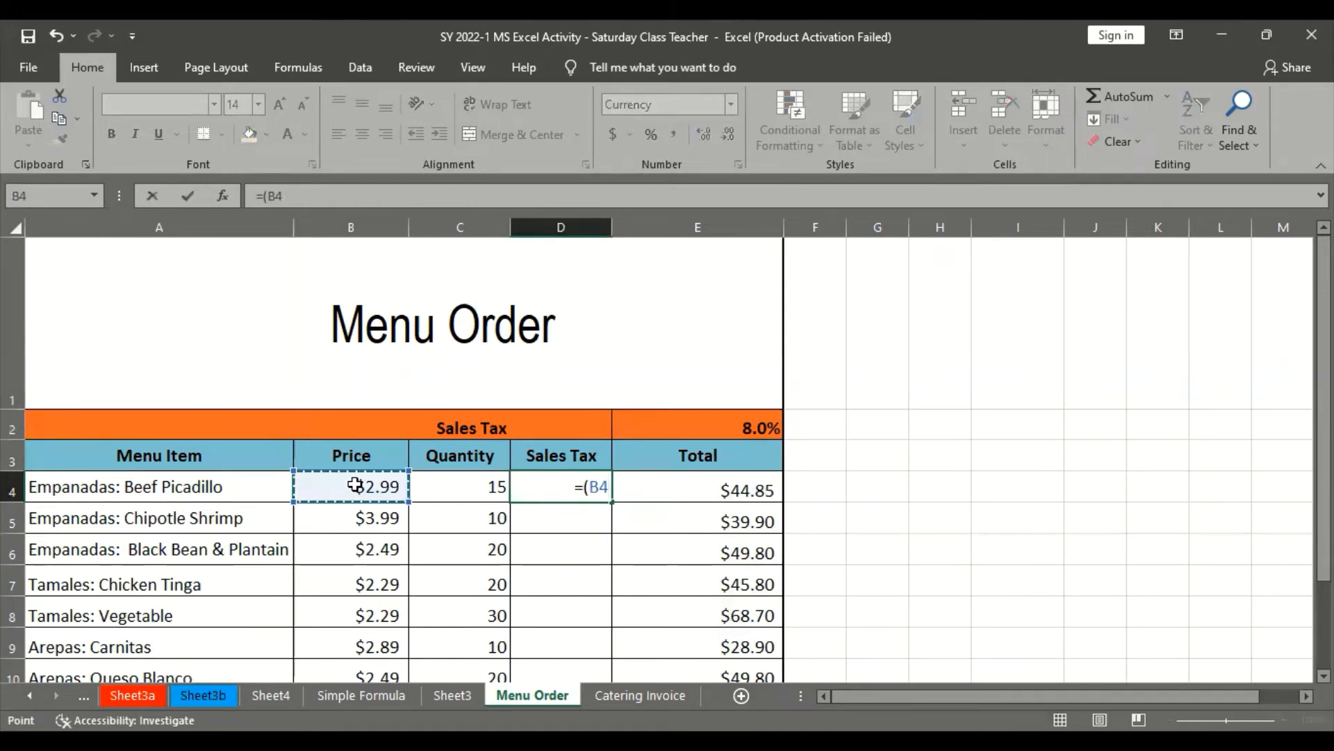
pyautogui.write('*')
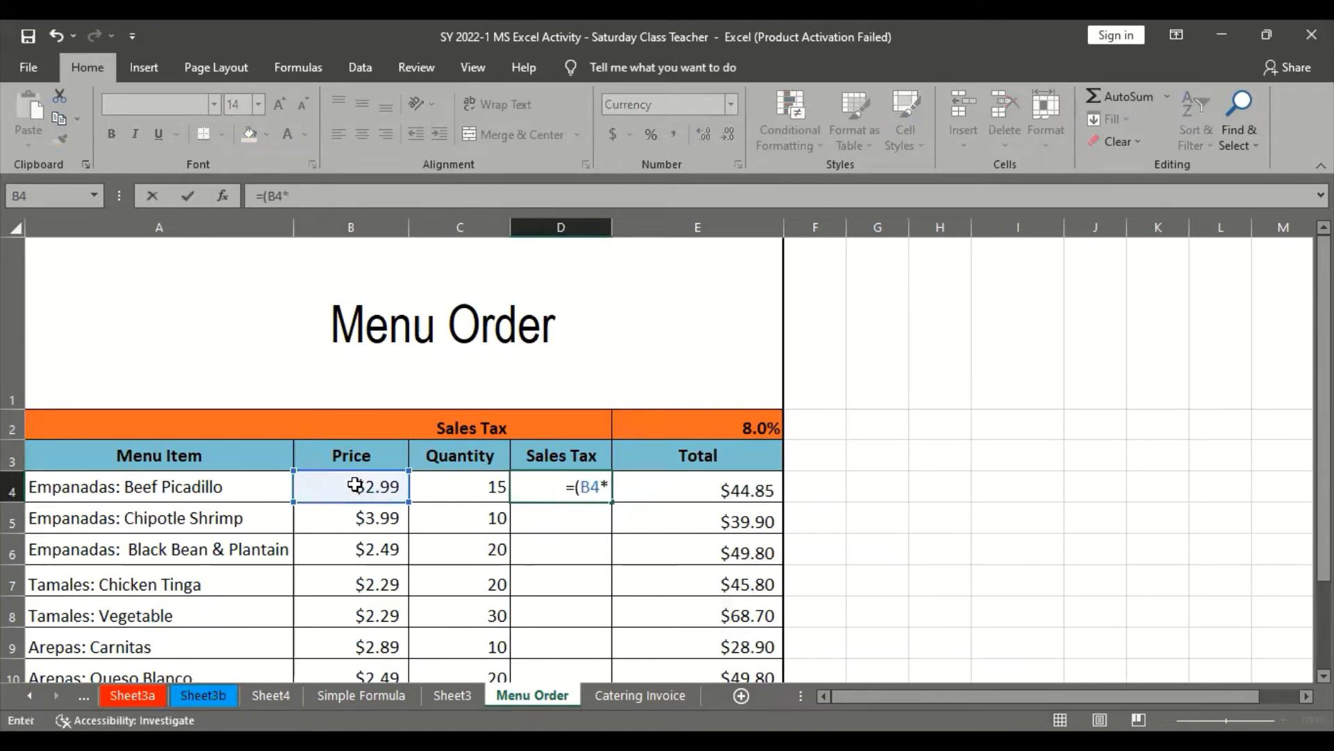
pyautogui.click(437, 485)
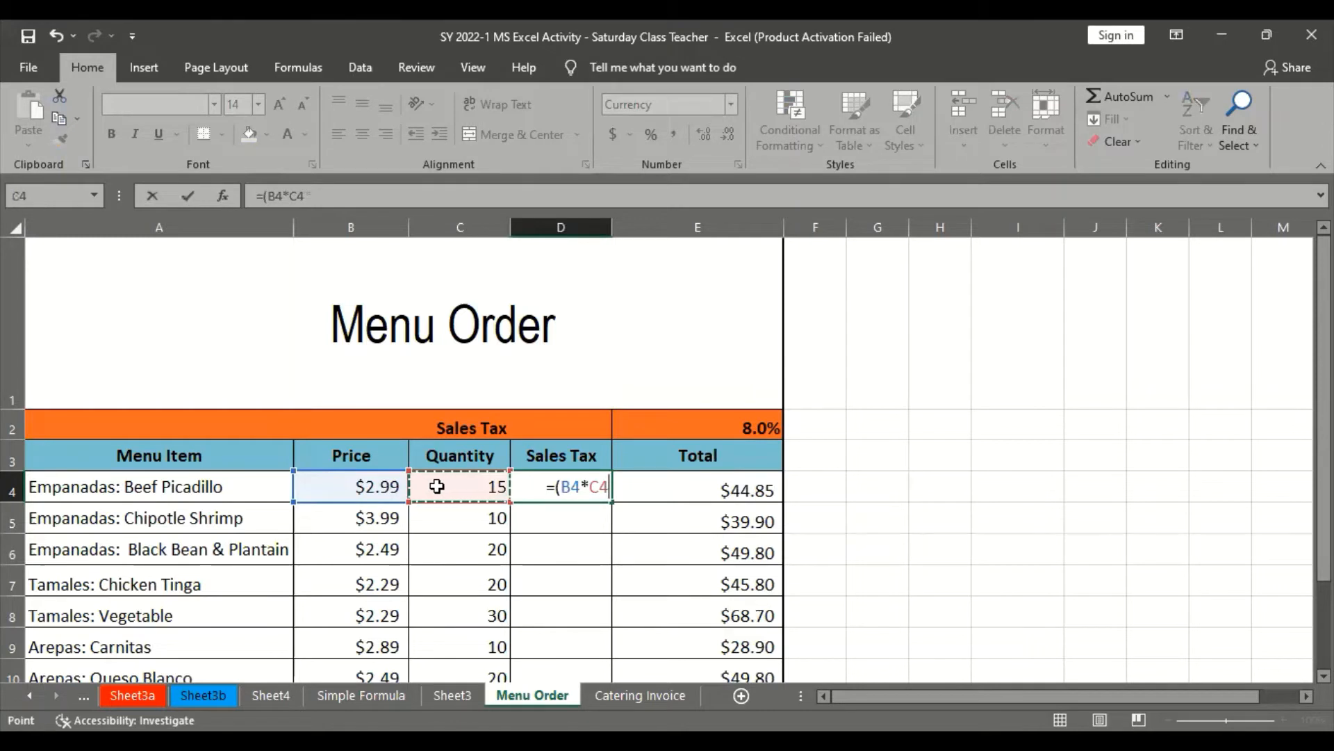
pyautogui.write(')')
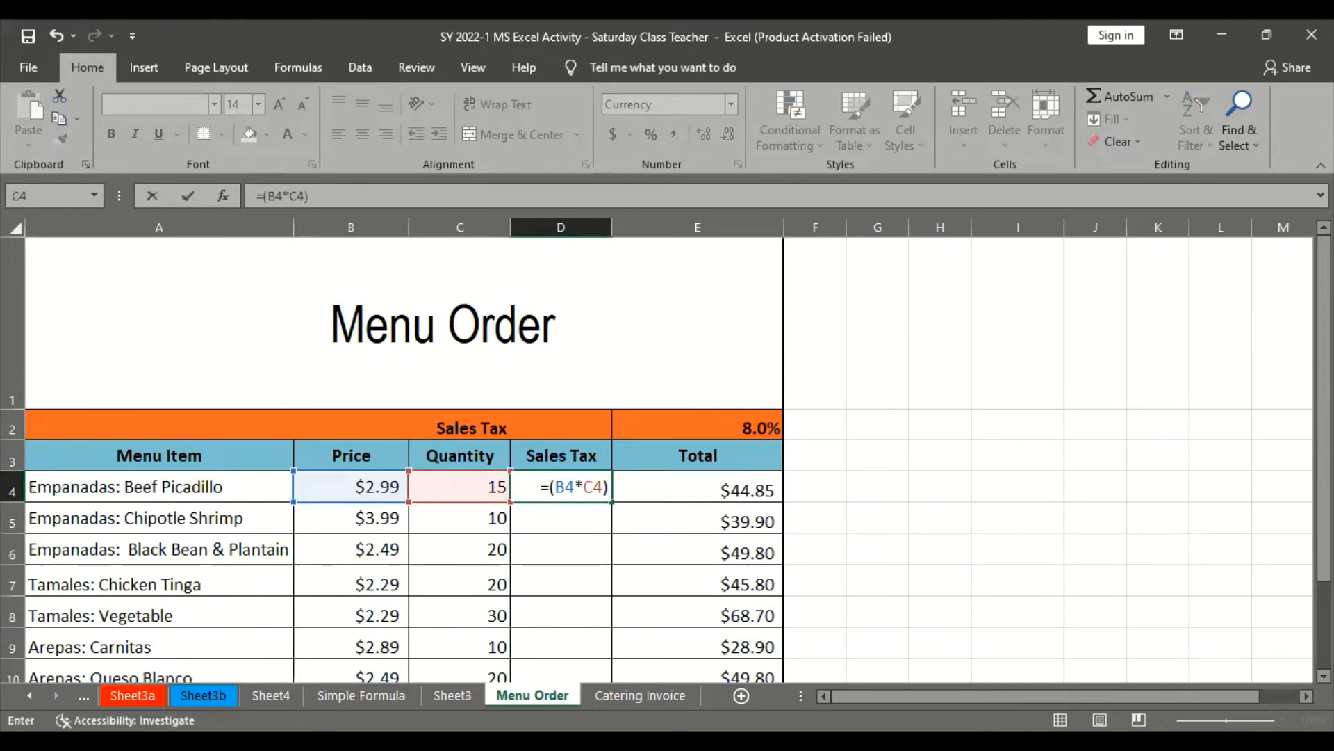
# Recheck the tutorial's example formula and extend D4's formula with the tax rate cell, making it =(B4*C4)*E2
pyautogui.hotkey('alt', 'Tab')
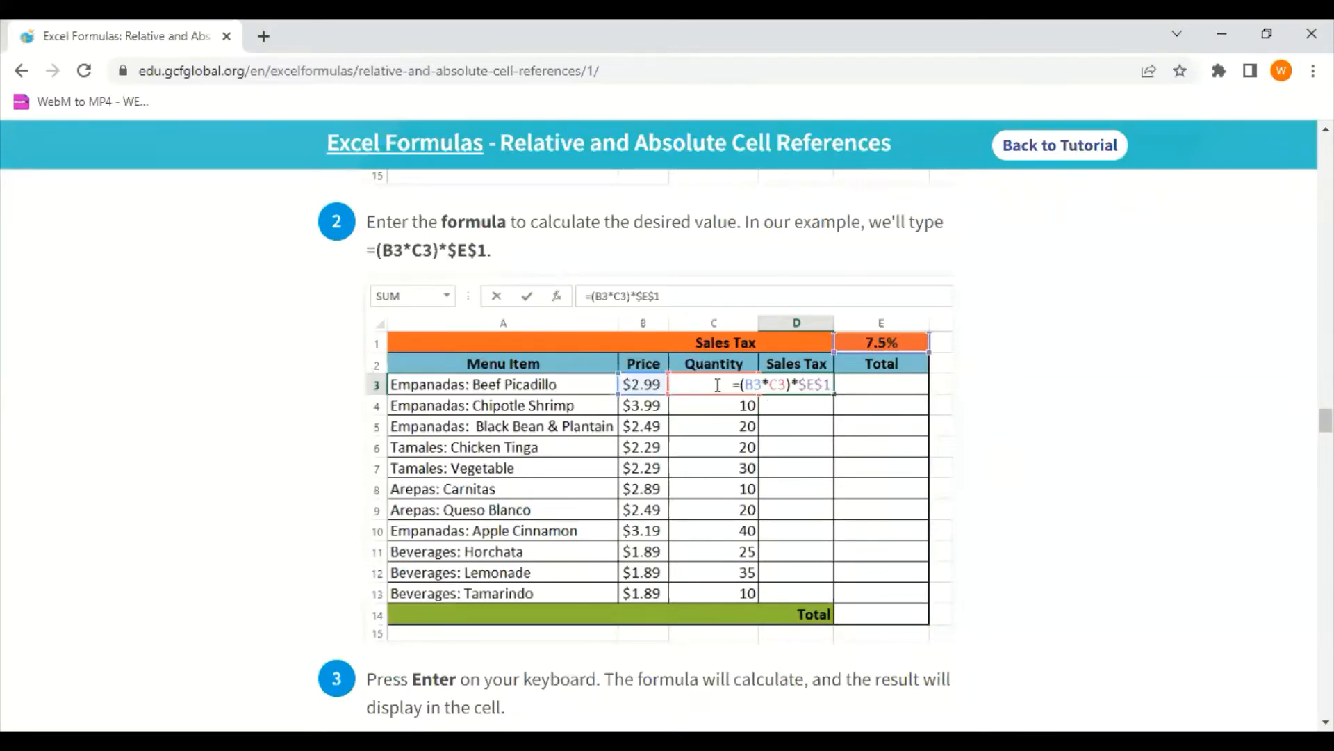
pyautogui.hotkey('alt', 'Tab')
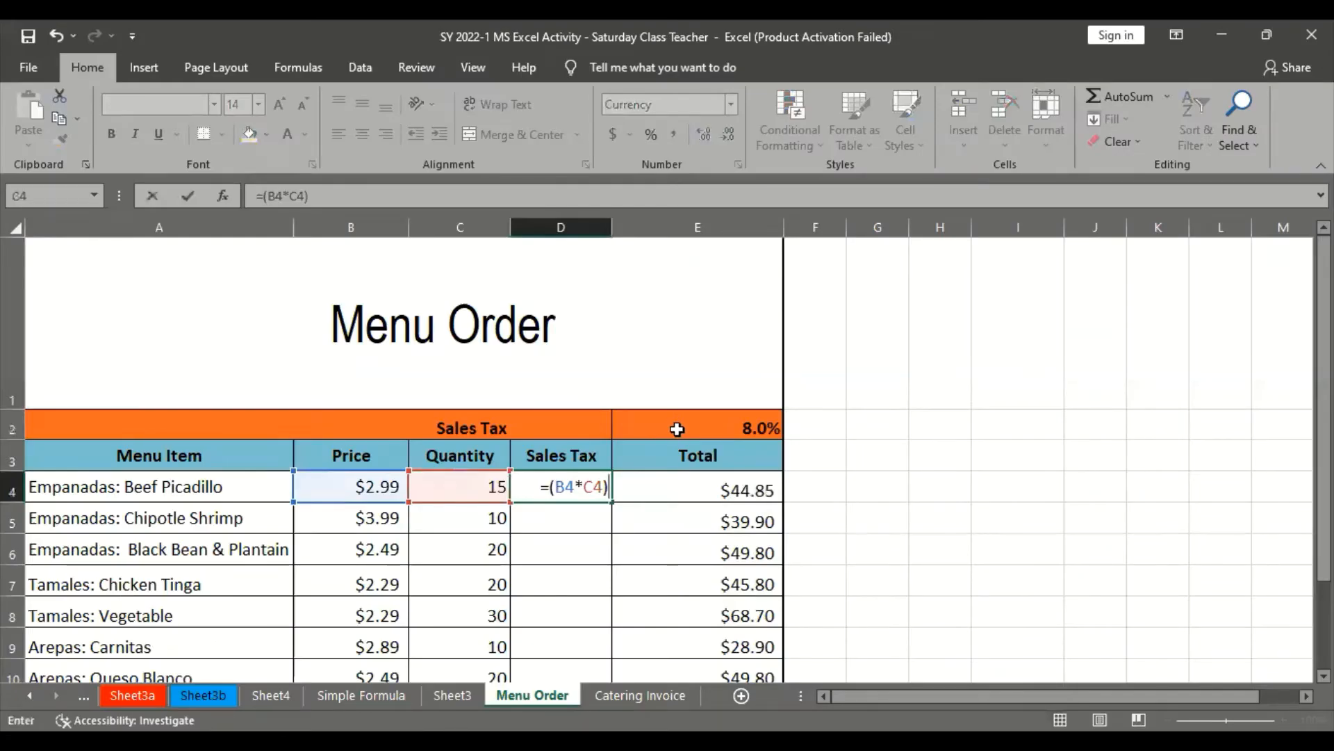
pyautogui.click(432, 201)
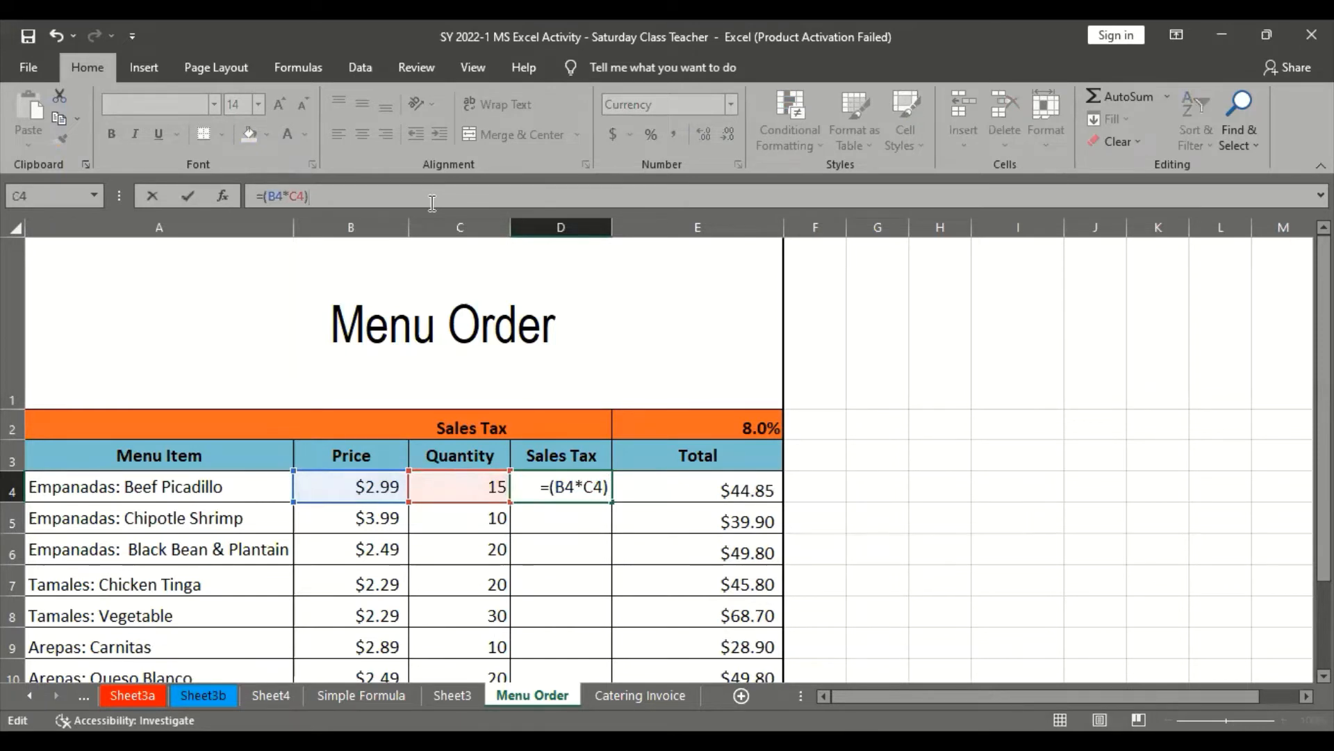
pyautogui.write('*')
pyautogui.click(755, 432)
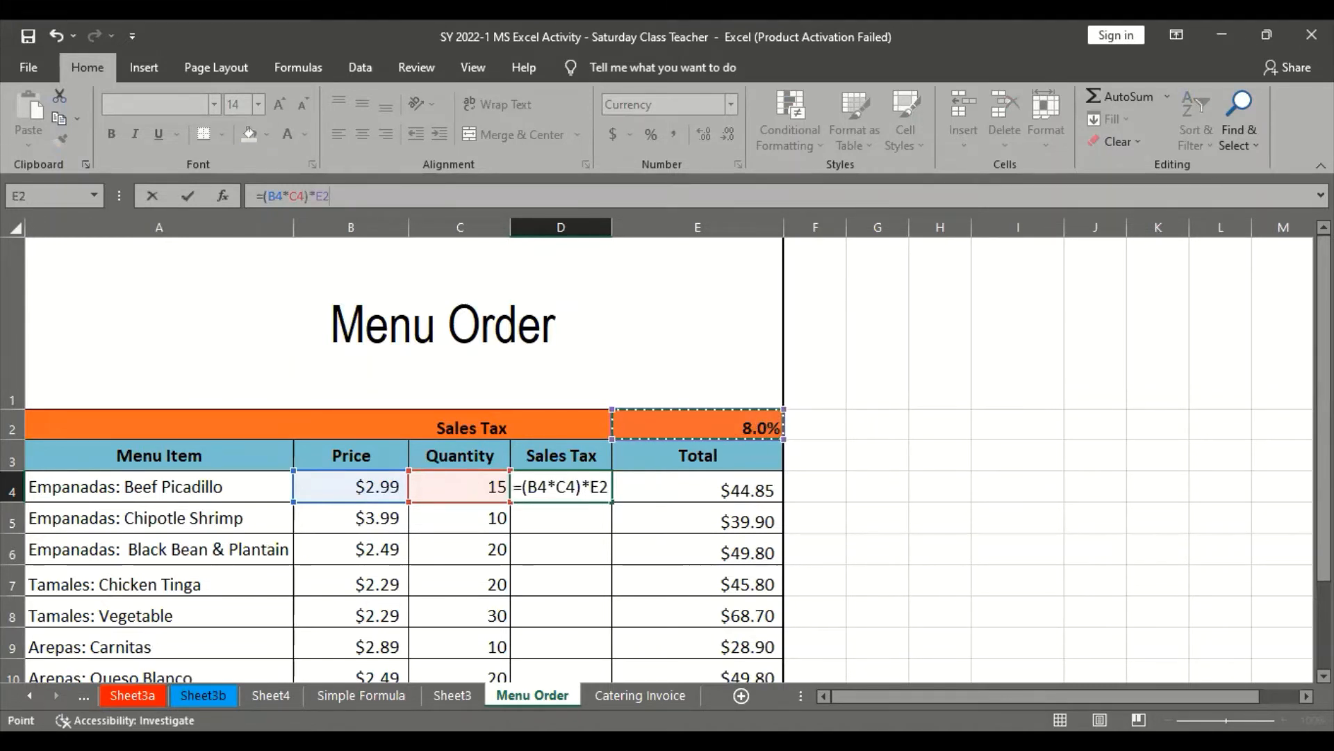
pyautogui.click(598, 483)
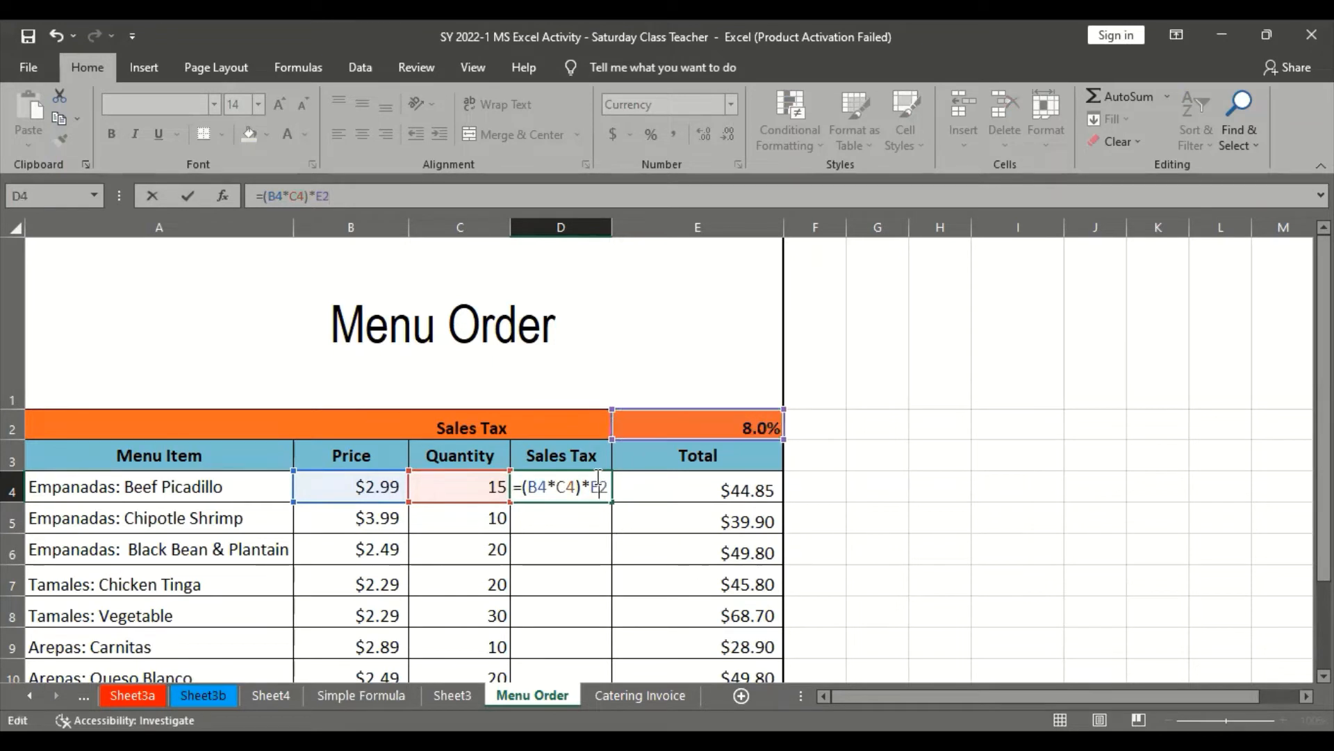
# Review the absolute reference in the browser tutorial's step 2 formula, and return to Excel to commit the formula in D4
pyautogui.hotkey('alt', 'Tab')
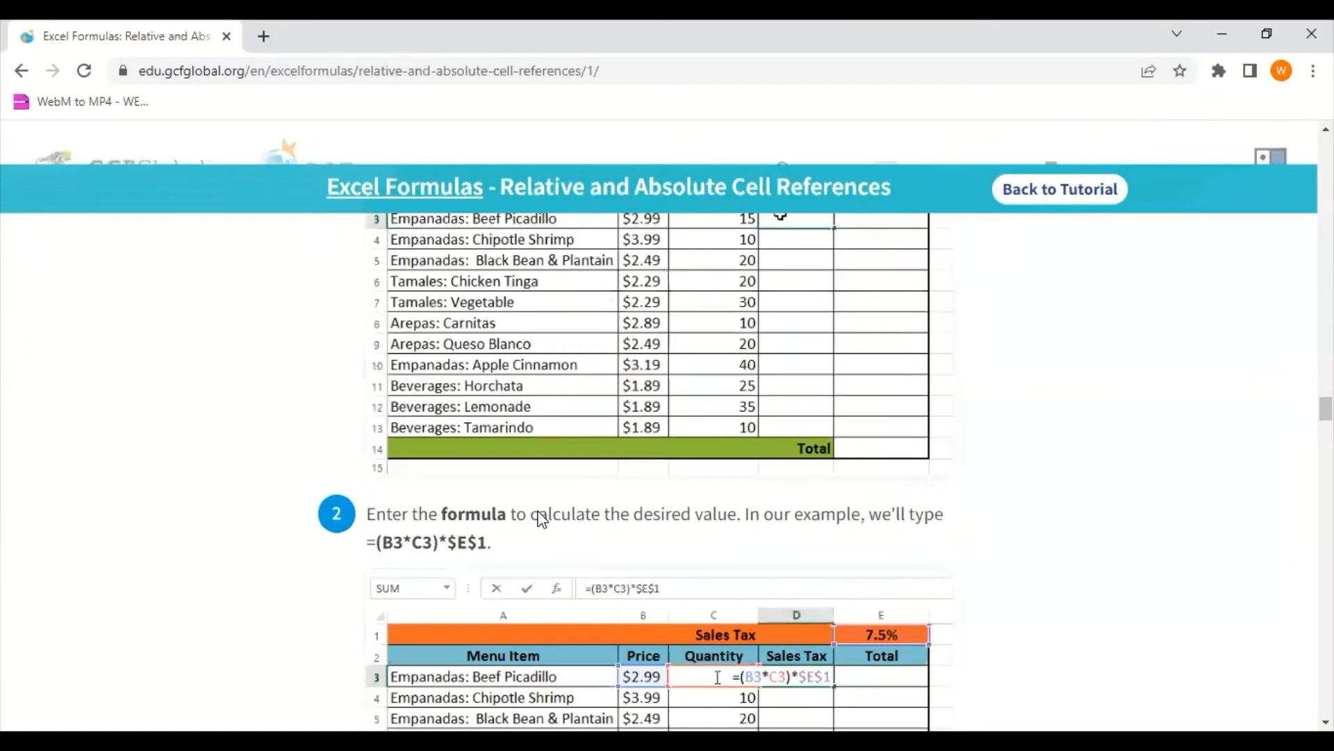
pyautogui.scroll(6, 539, 519)
pyautogui.scroll(-3, 539, 530)
pyautogui.scroll(-12, 540, 529)
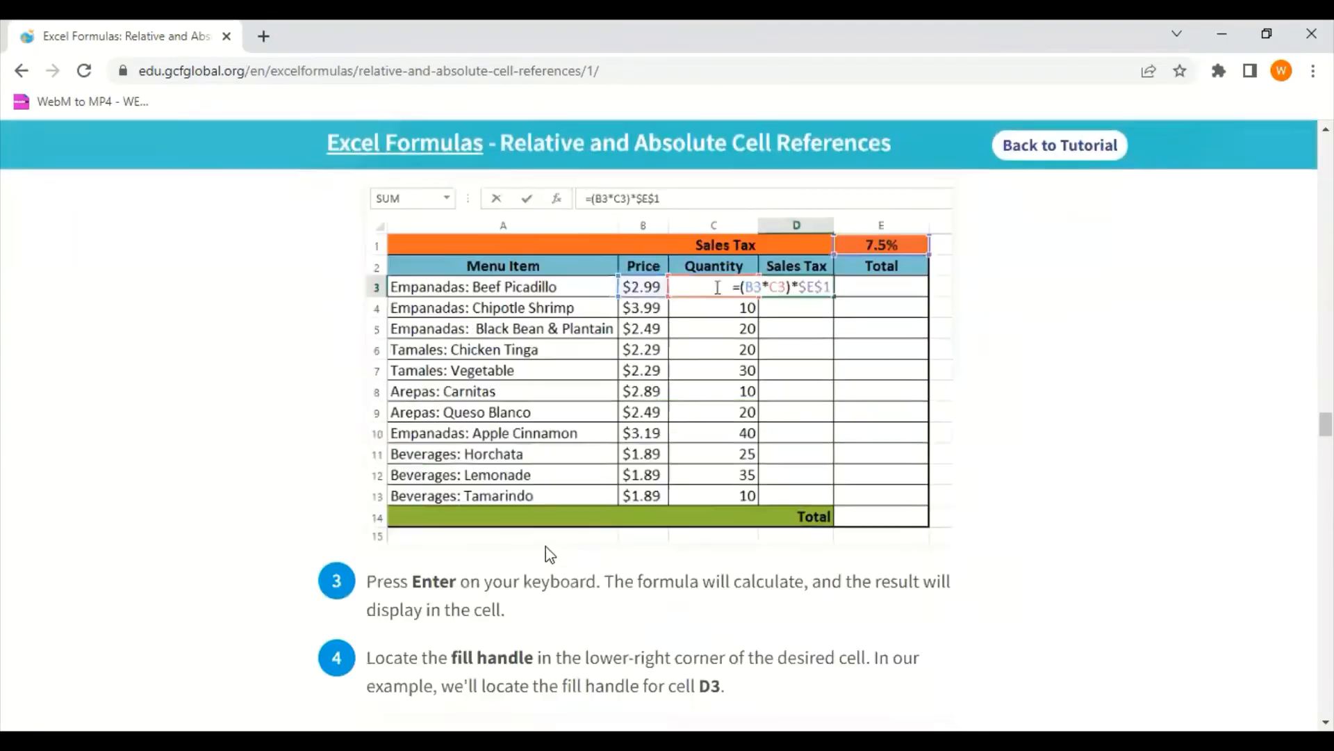
pyautogui.scroll(7, 545, 545)
pyautogui.scroll(-2, 556, 548)
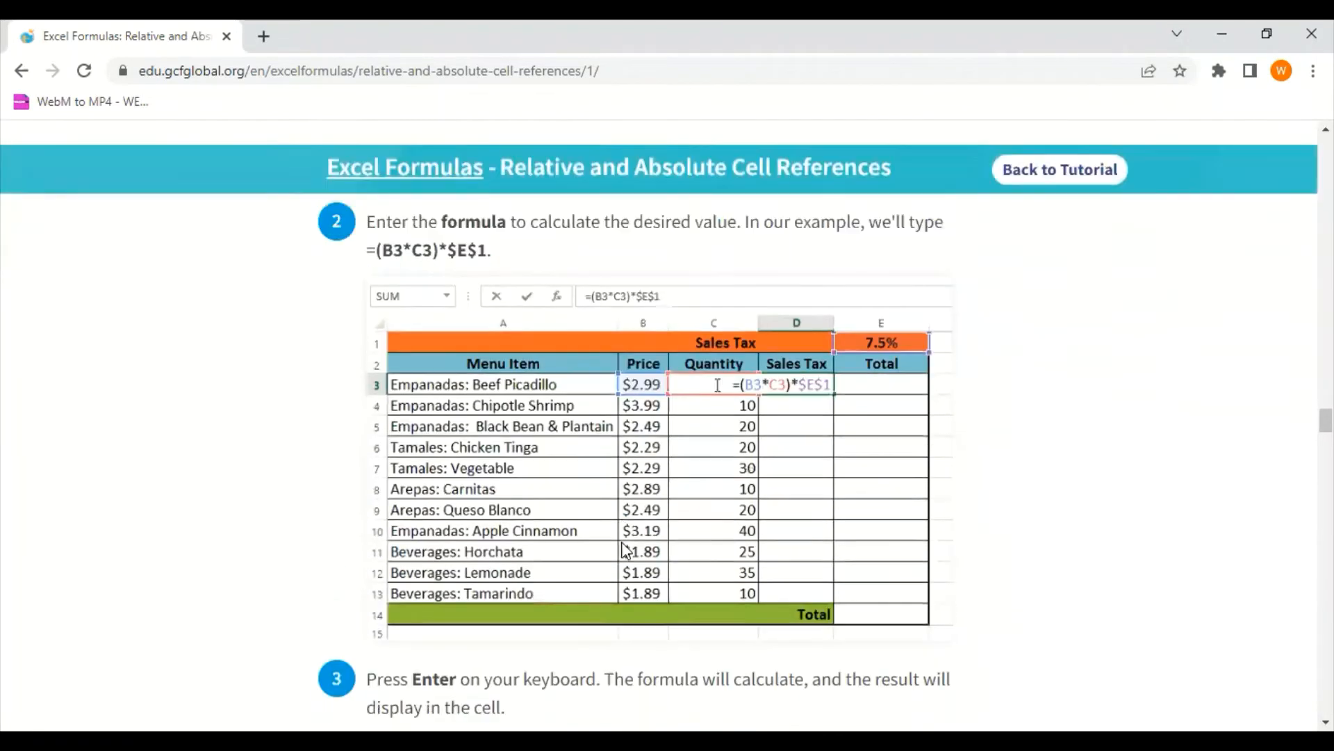
pyautogui.scroll(3, 632, 554)
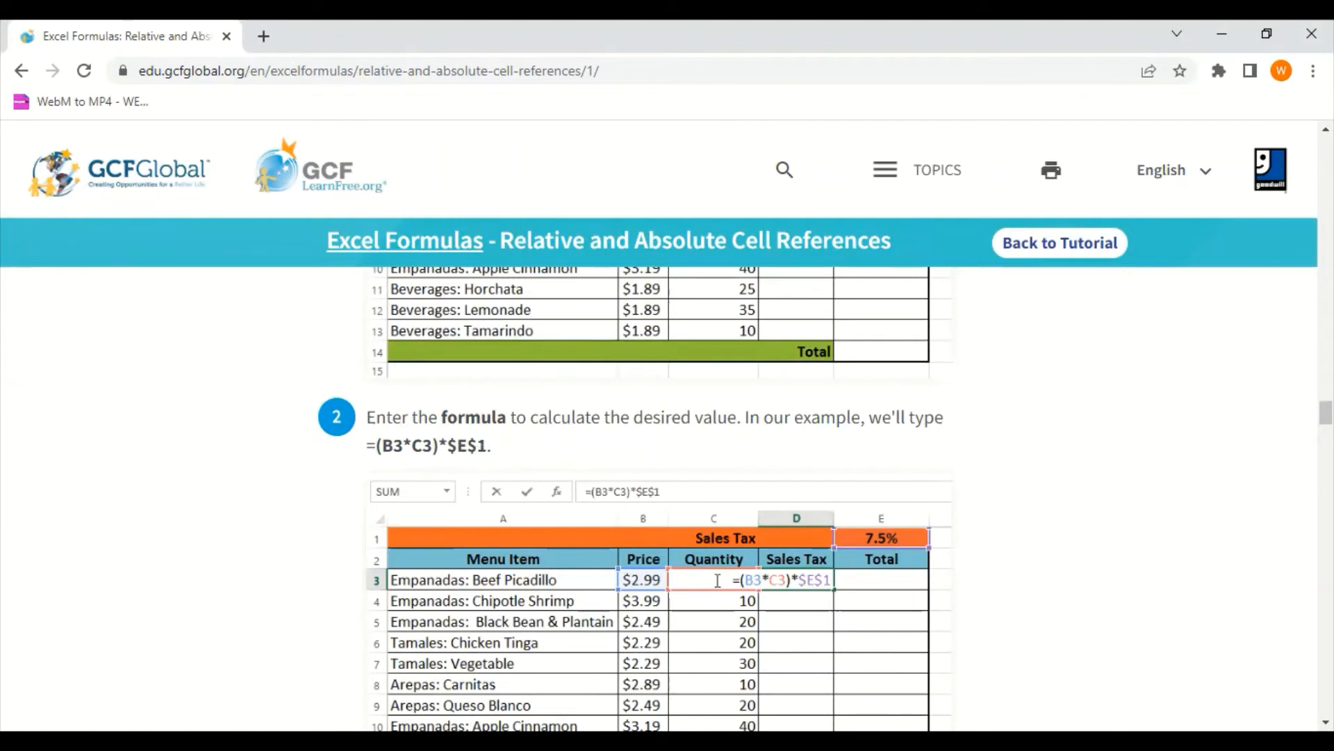
pyautogui.hotkey('alt', 'Tab')
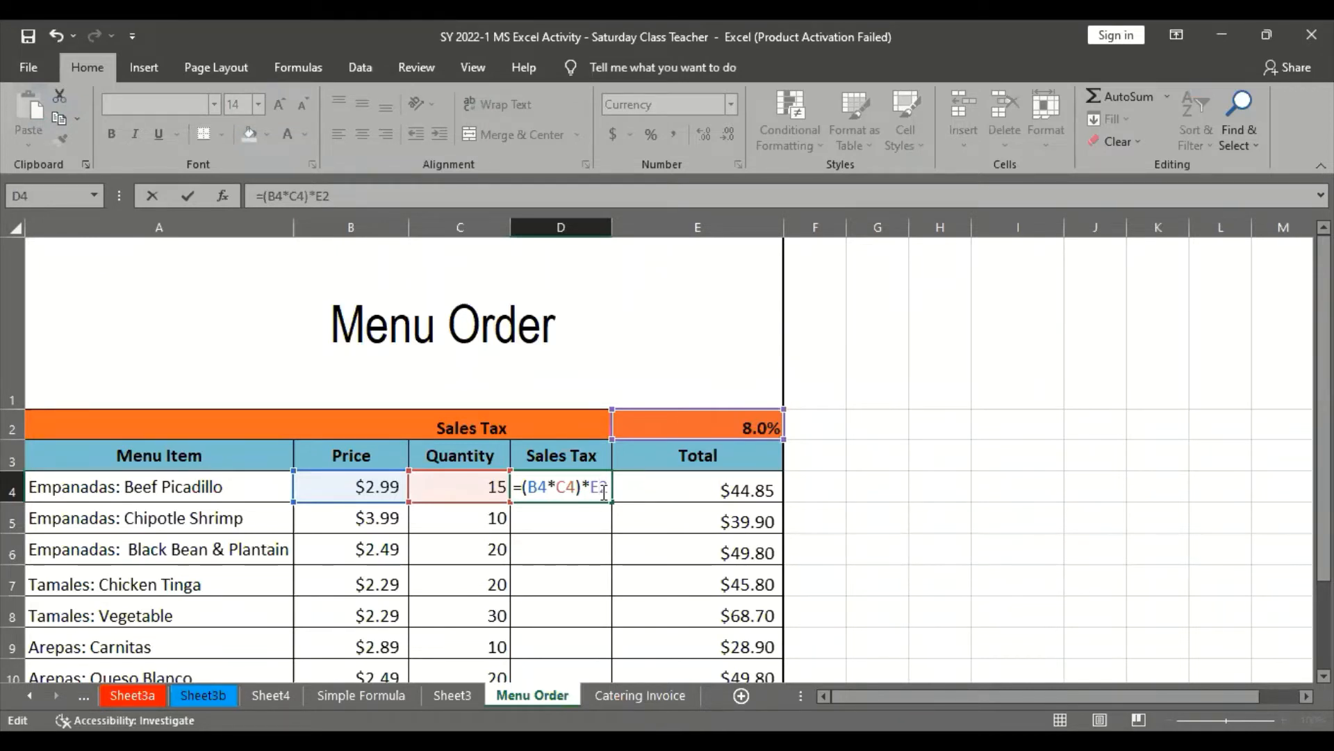
pyautogui.hotkey('ctrl', 'Return')
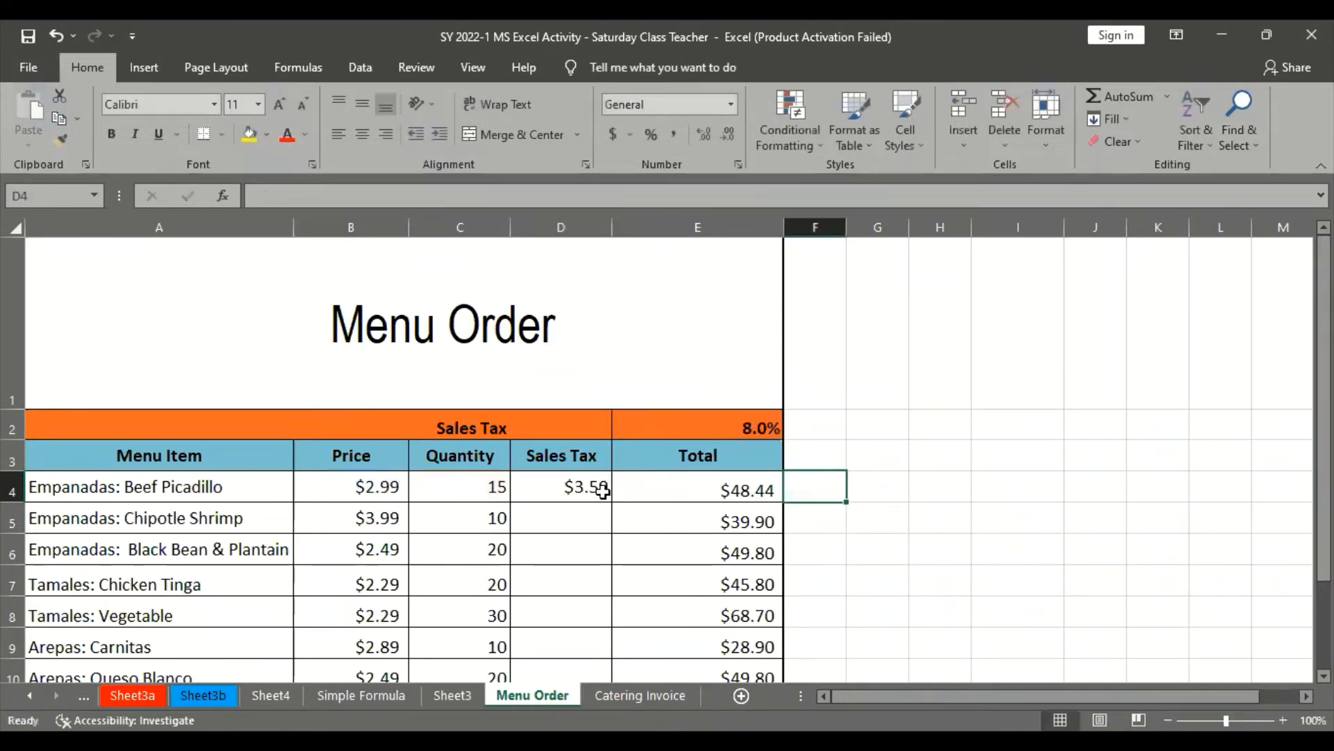
pyautogui.click(332, 197)
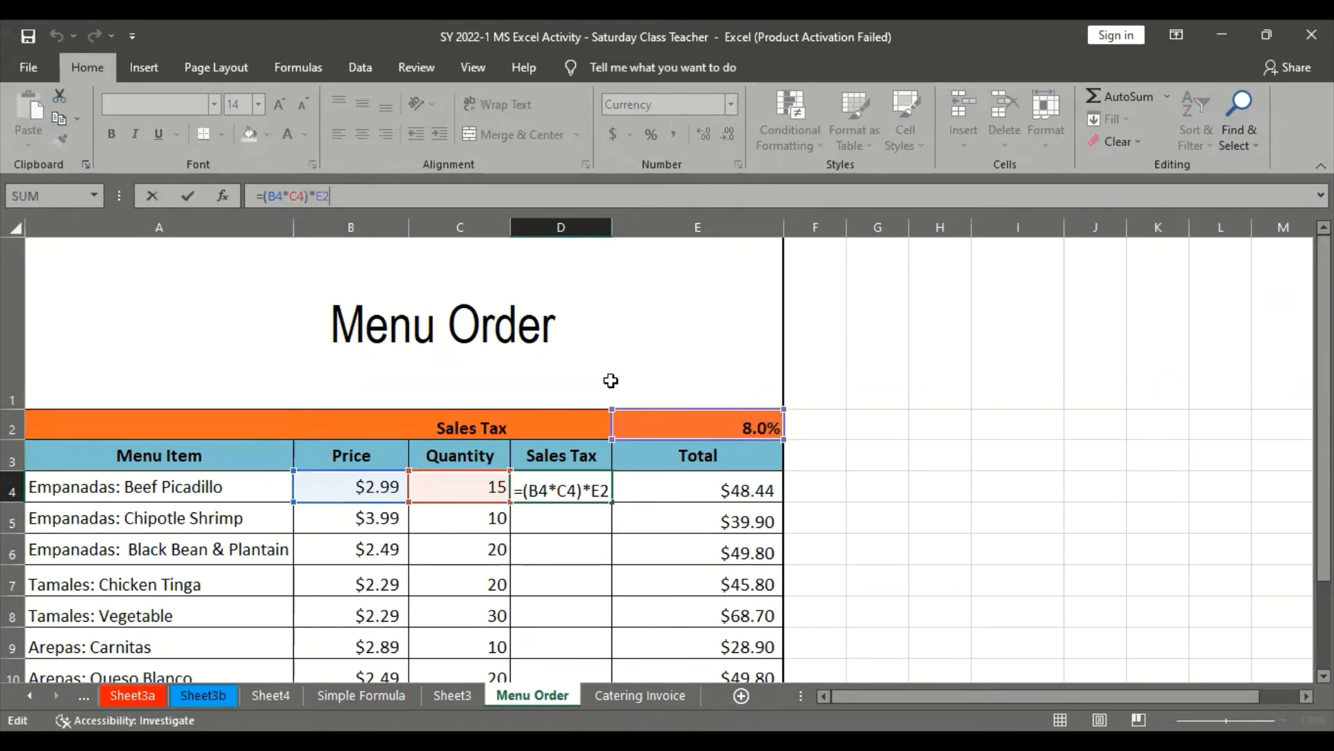
pyautogui.press('Return')
pyautogui.click(578, 490)
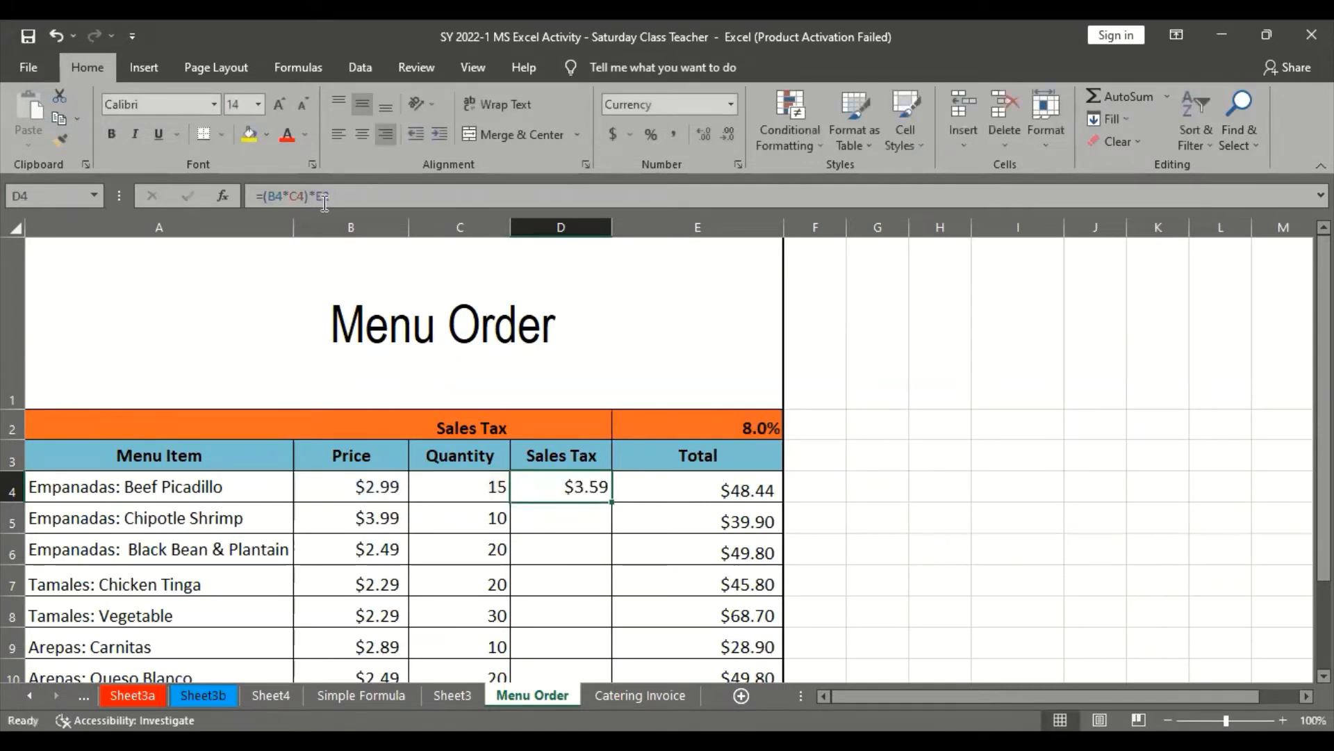
pyautogui.click(324, 198)
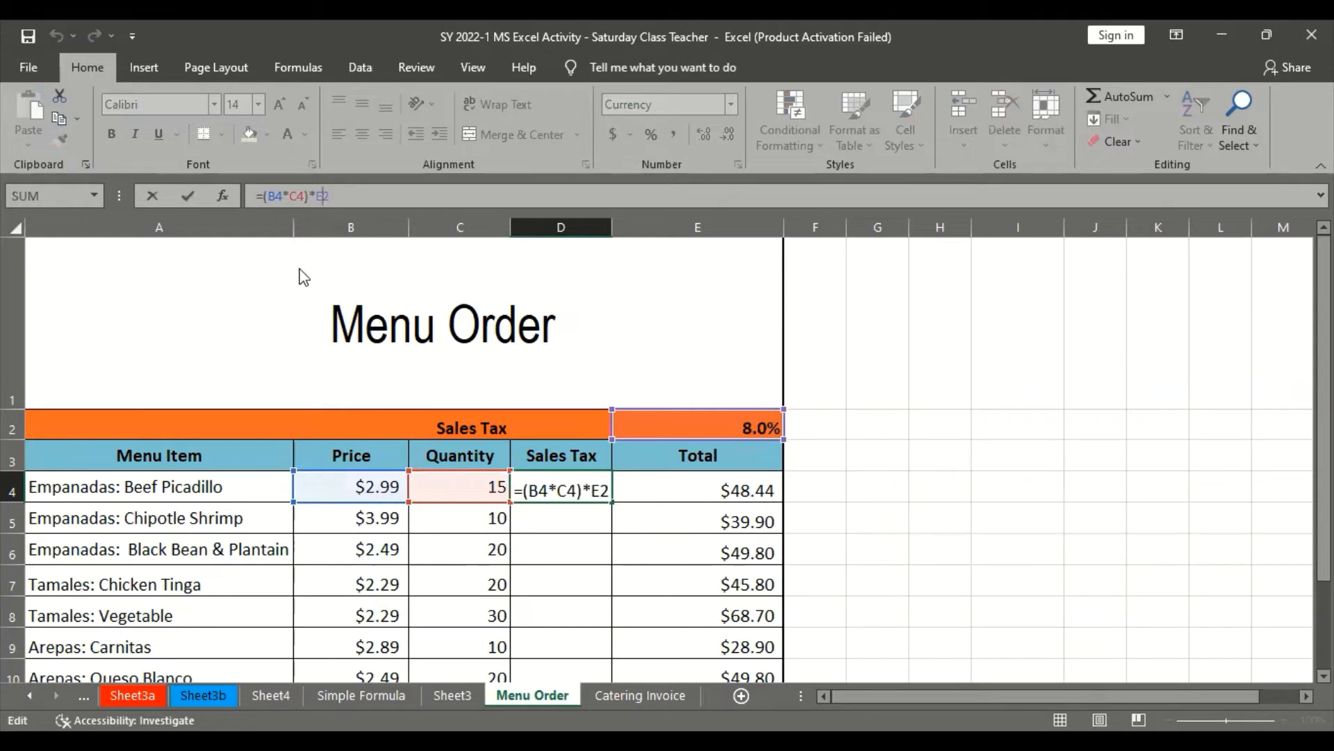
pyautogui.click(530, 491)
pyautogui.click(564, 507)
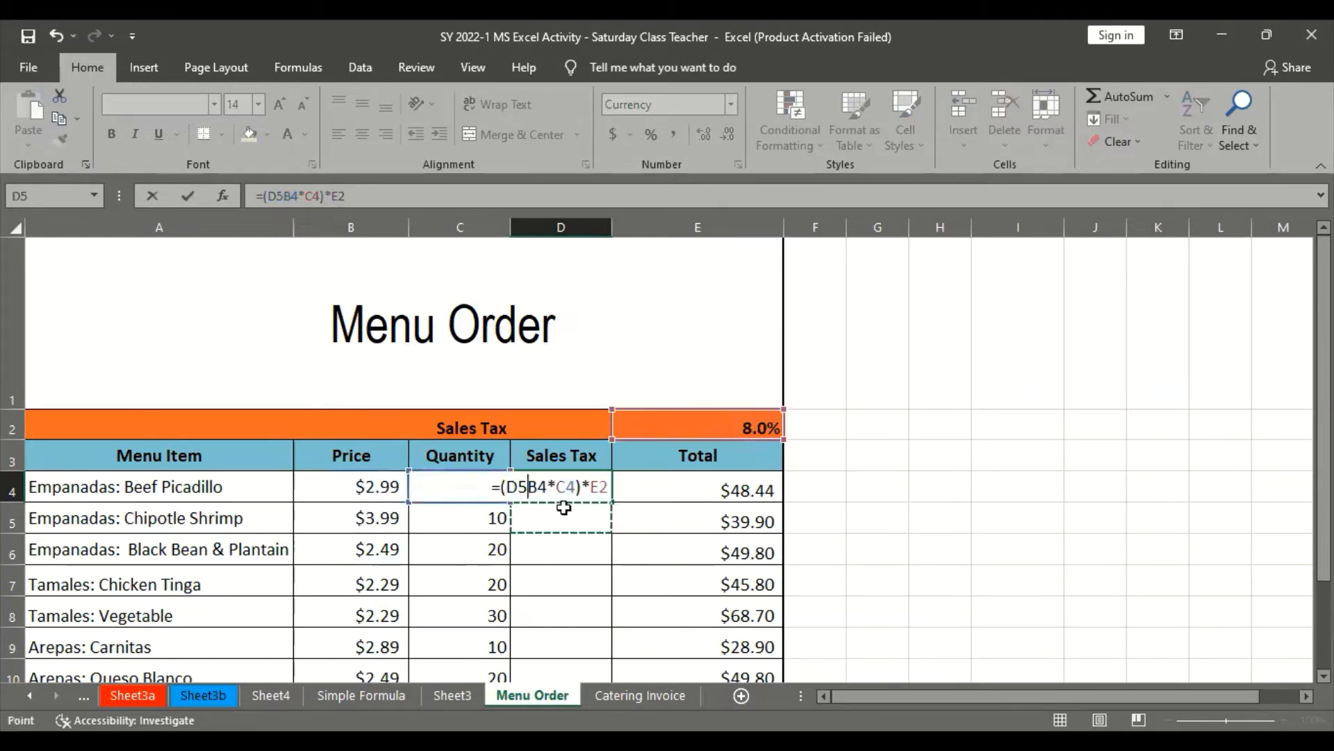
pyautogui.press('Escape')
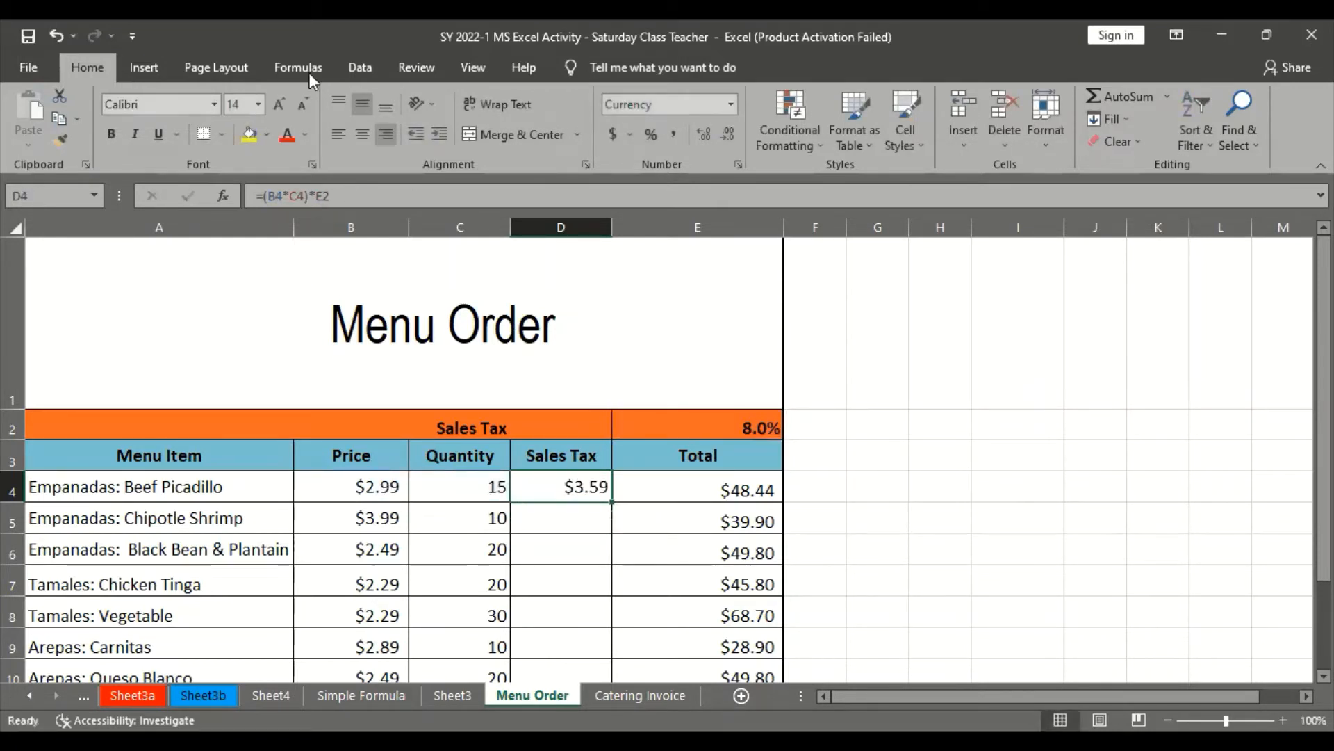
# Make D4's tax rate reference absolute so the formula is =(B4*C4)*$E$2, and read the tutorial's steps 3 and 4 on the fill handle
pyautogui.click(332, 196)
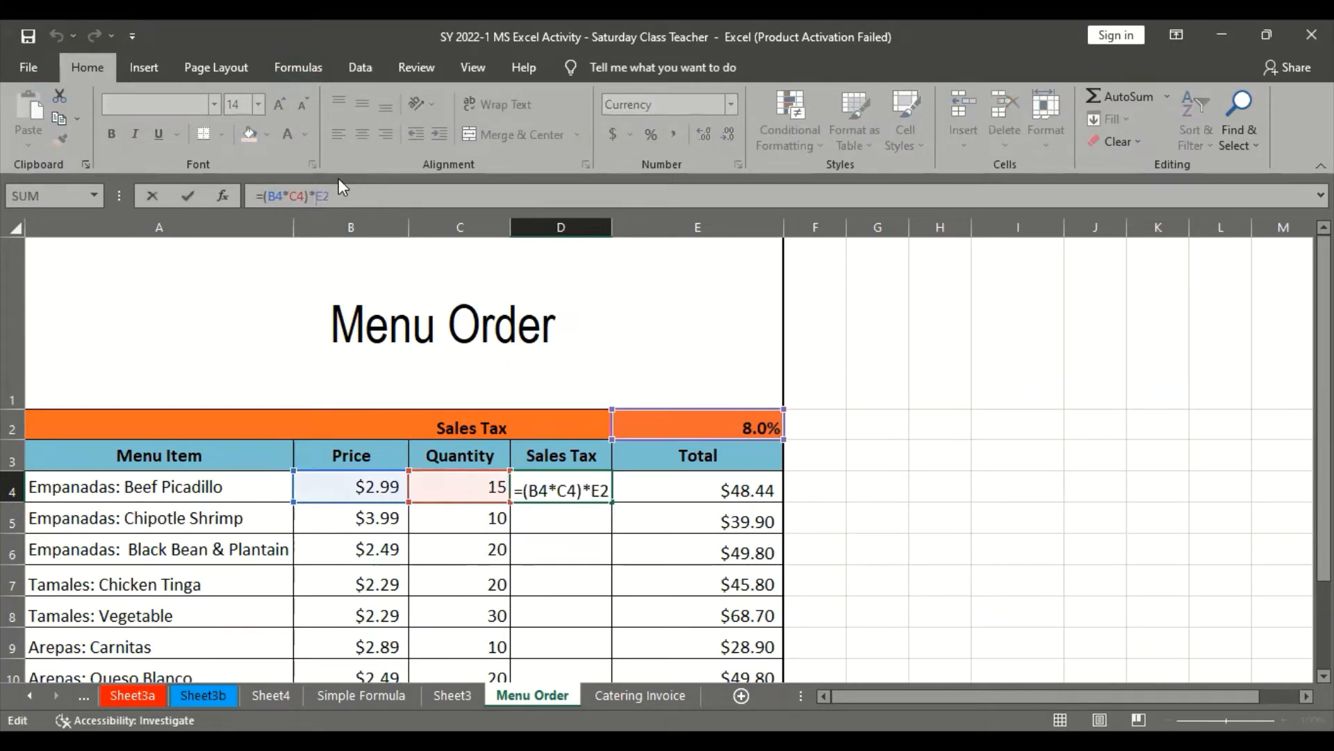
pyautogui.press('F4')
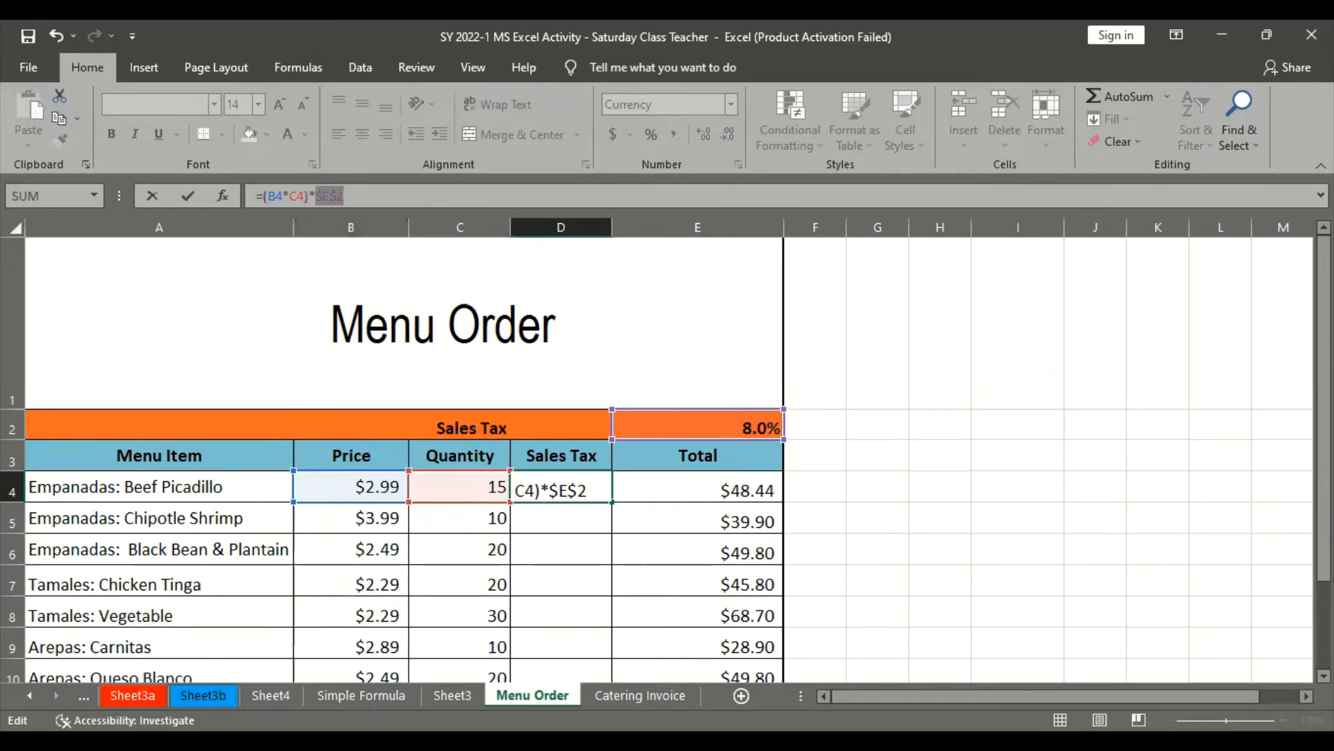
pyautogui.hotkey('alt', 'Tab')
pyautogui.scroll(-5, 612, 660)
pyautogui.scroll(-4, 612, 661)
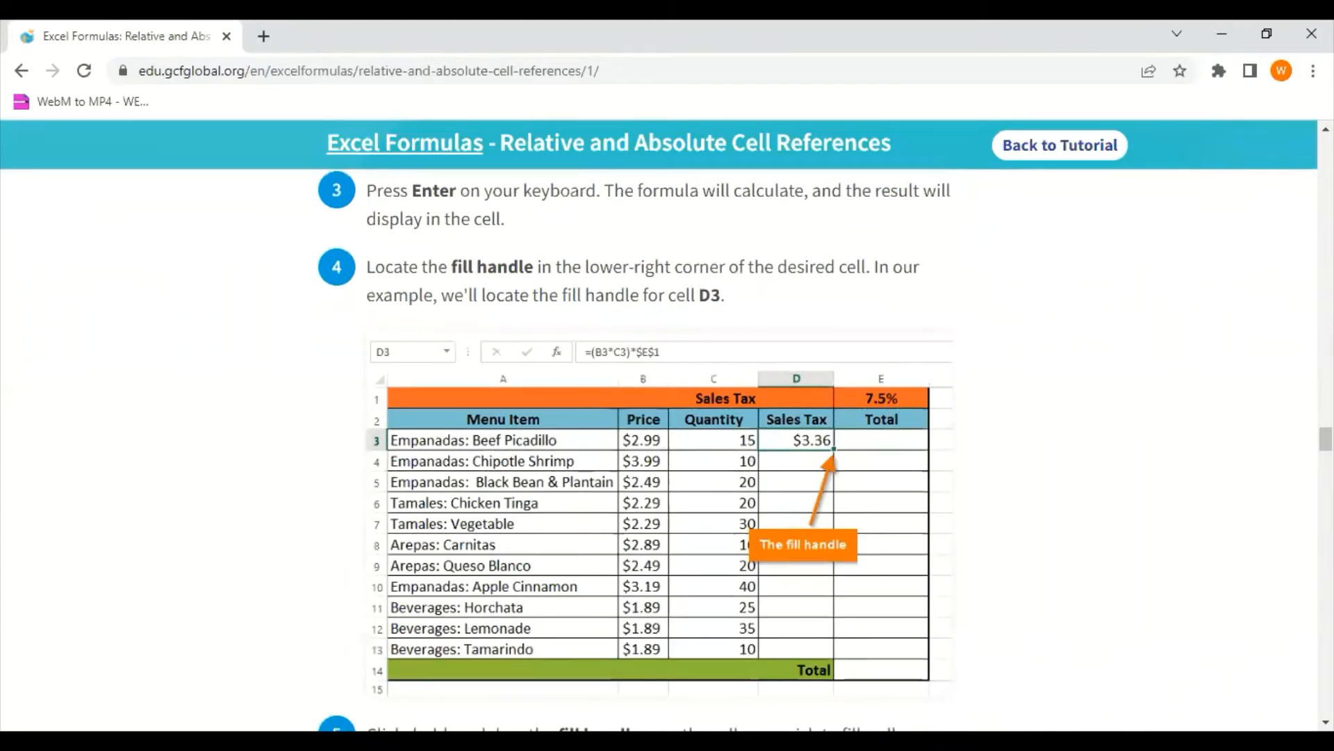
pyautogui.hotkey('alt', 'Tab')
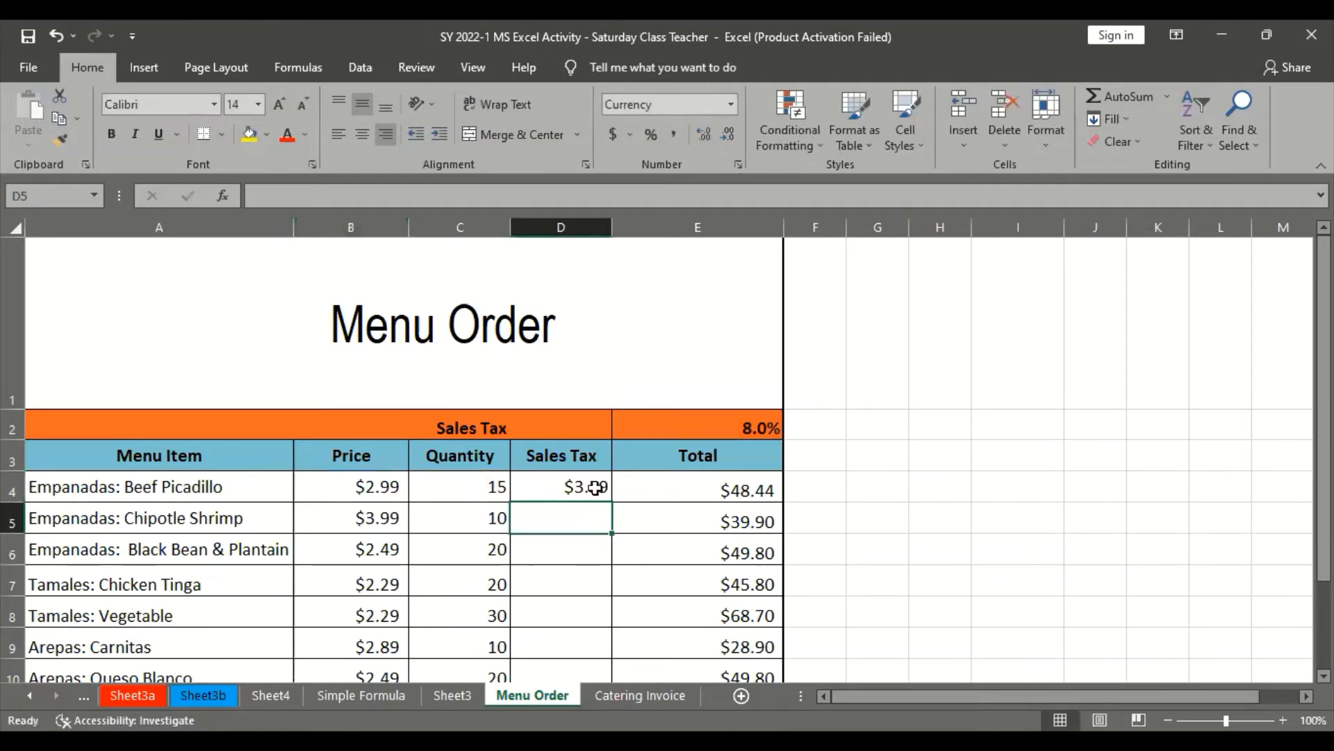
# Fill the Sales Tax formula in D4 down through D14, the Beverages: Tamarindo row
pyautogui.scroll(-2, 561, 471)
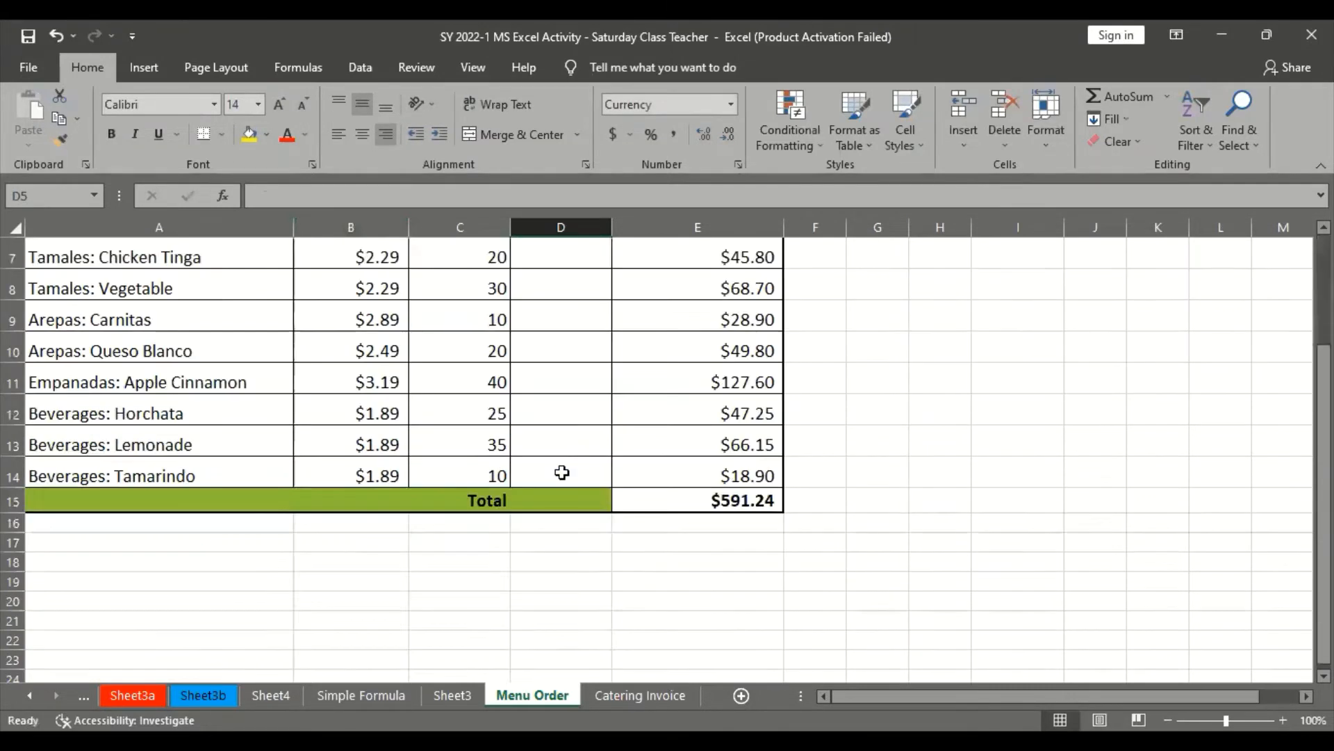
pyautogui.scroll(2, 561, 470)
pyautogui.click(562, 487)
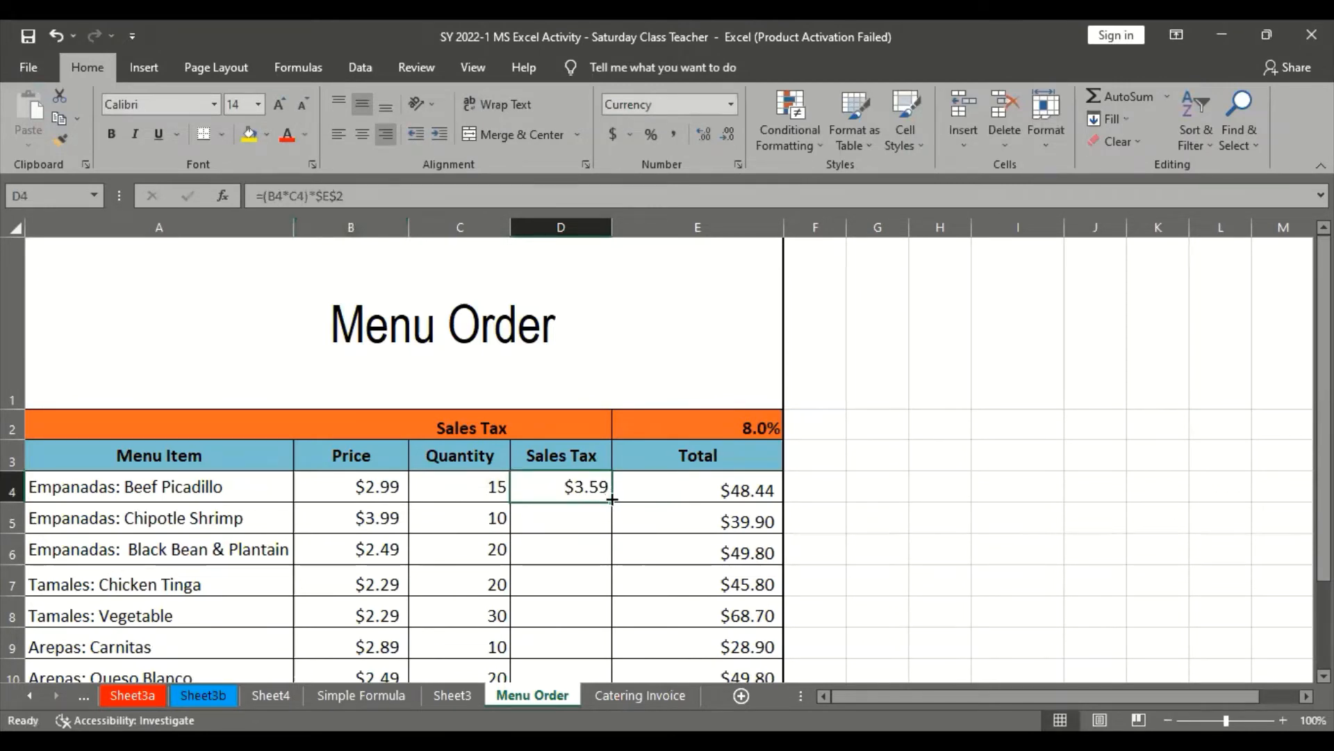
pyautogui.moveTo(612, 497); pyautogui.dragTo(598, 636)
# Check the filled Sales Tax formulas, comparing the relative row references and the absolute $E$2 reference in D4, D5, D6 and D8
pyautogui.click(588, 439)
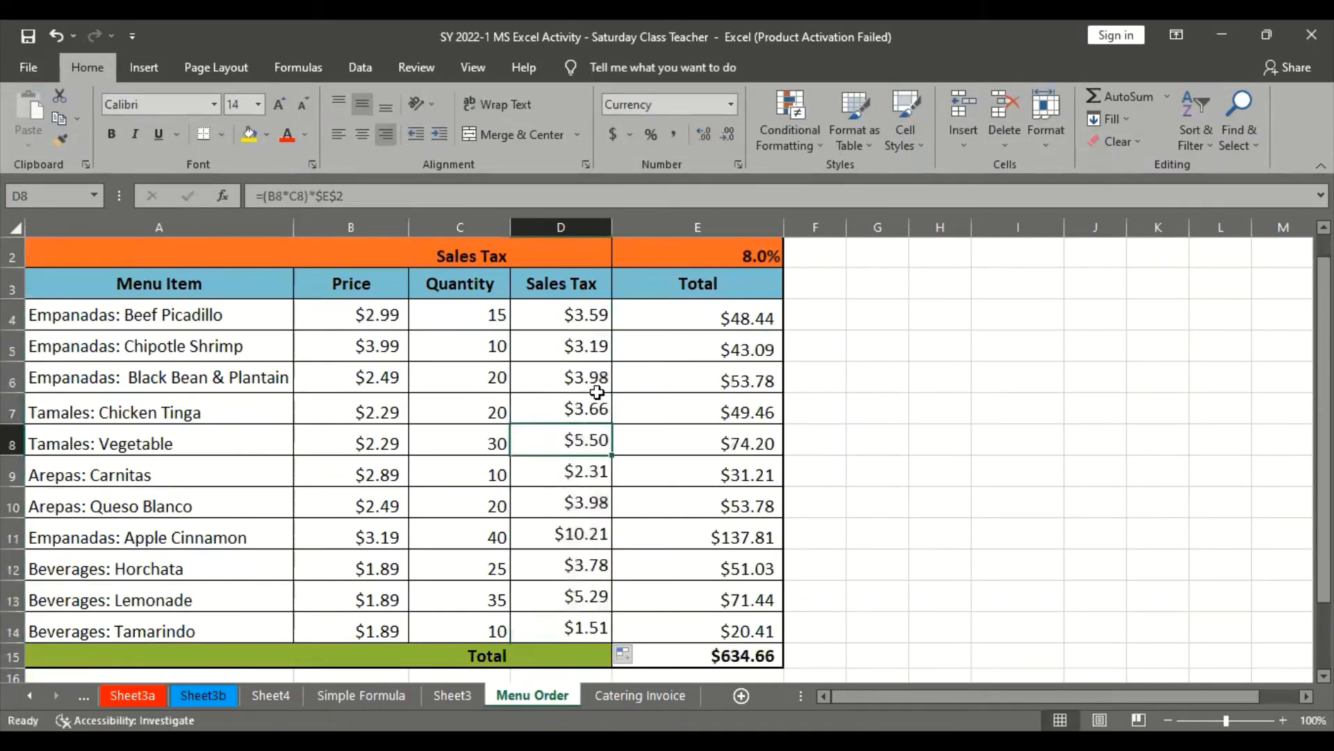
pyautogui.click(602, 343)
pyautogui.click(592, 397)
pyautogui.click(591, 332)
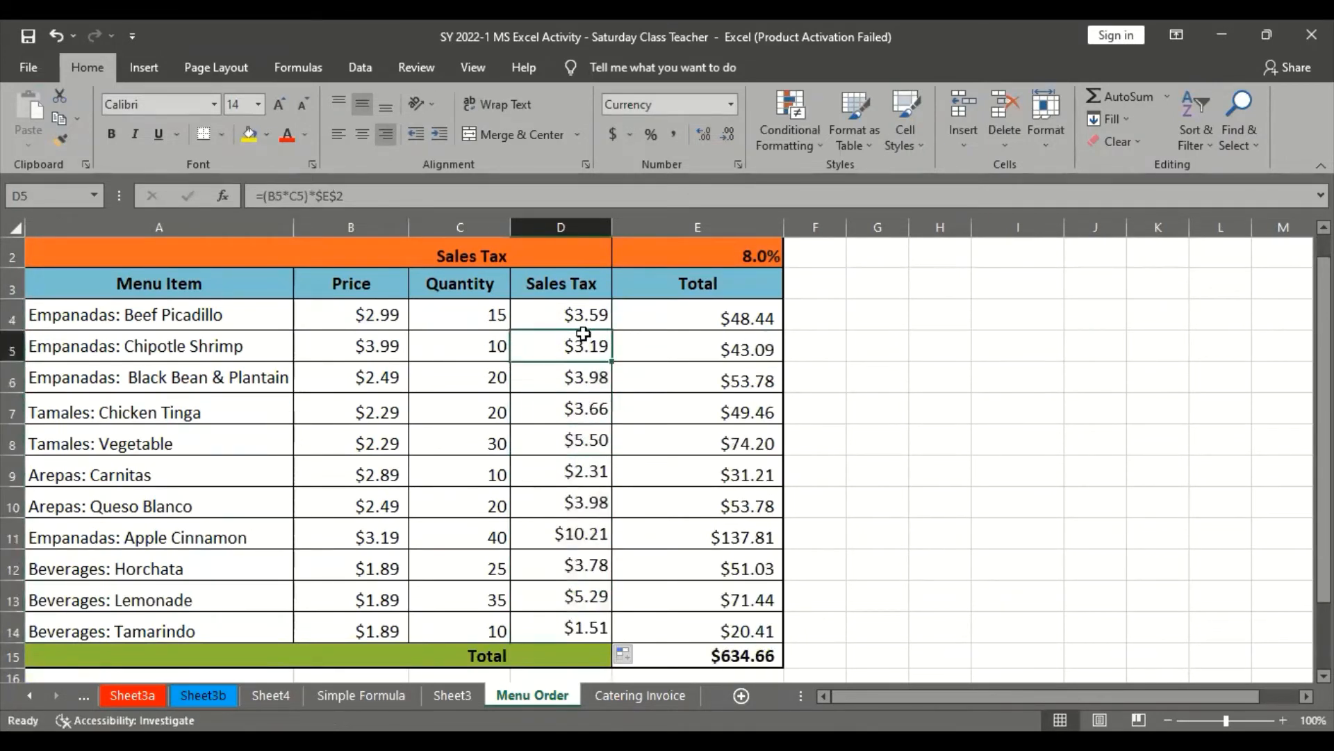
pyautogui.press('Up')
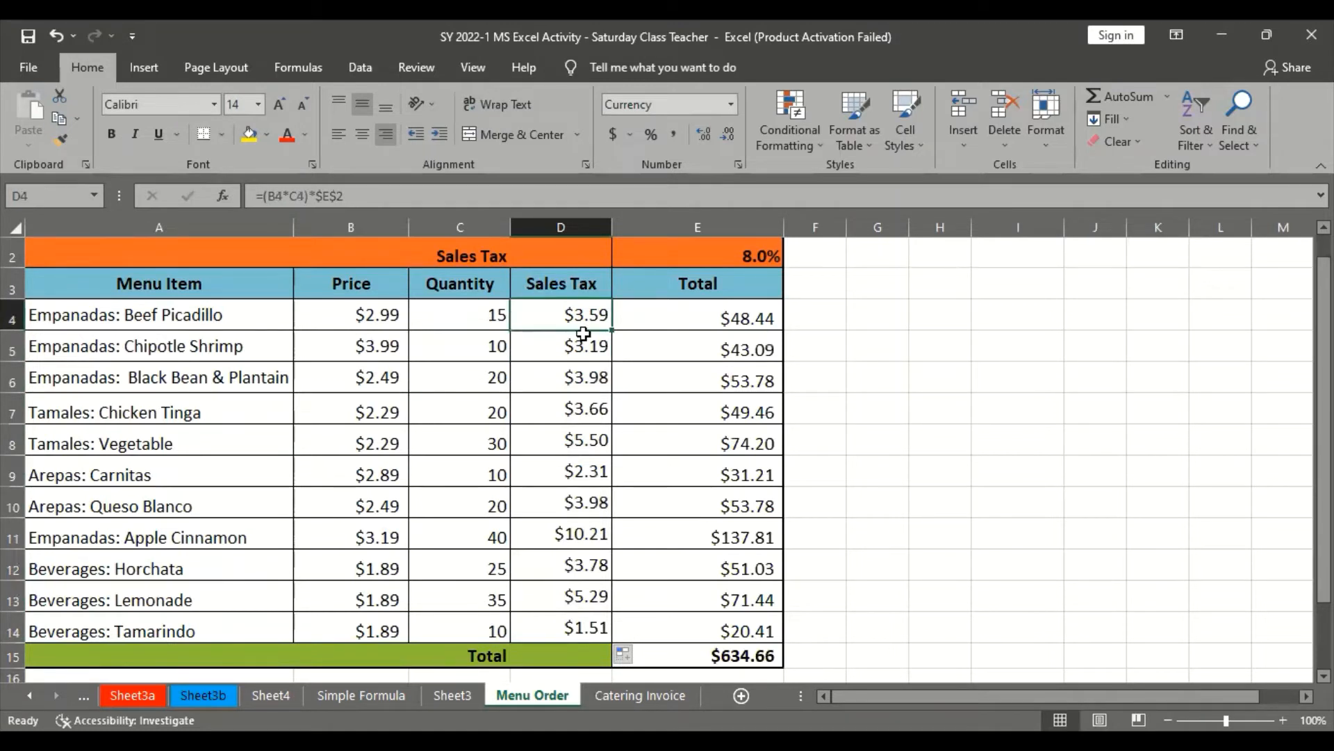
pyautogui.press('Down')
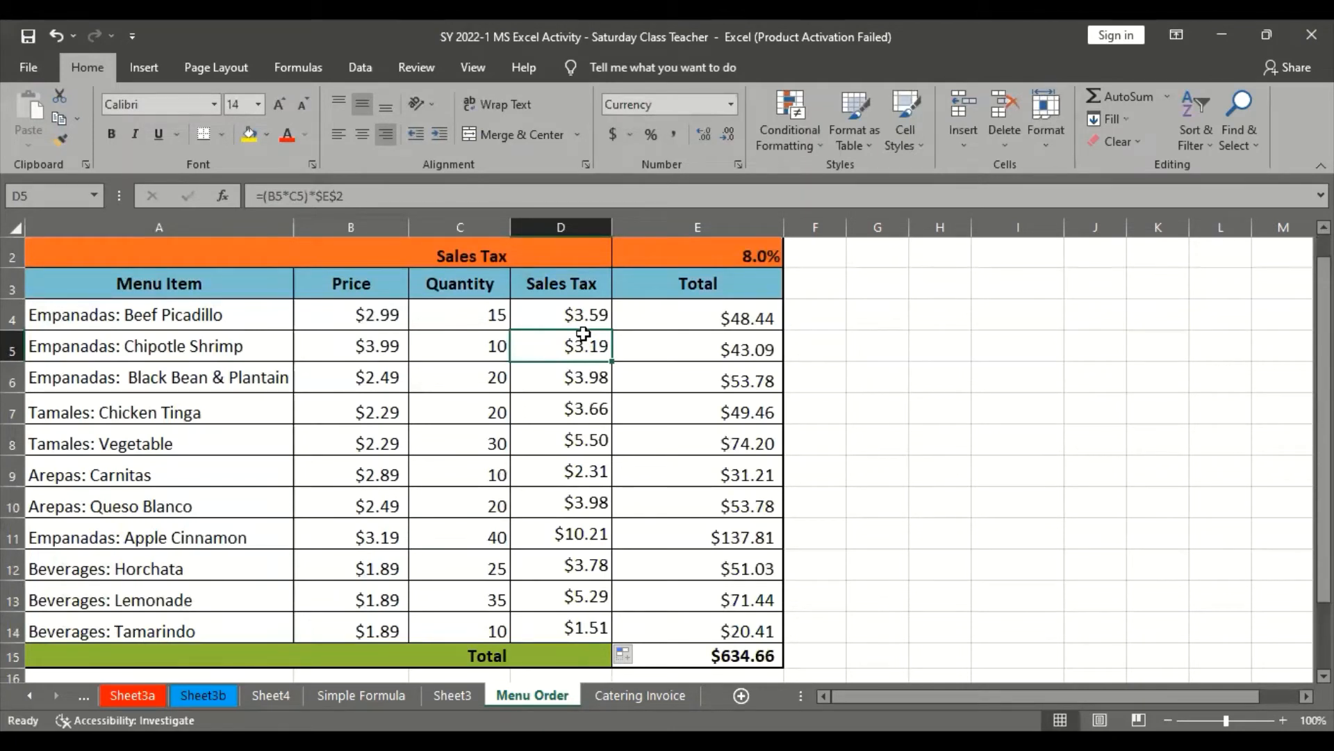
pyautogui.press('Up')
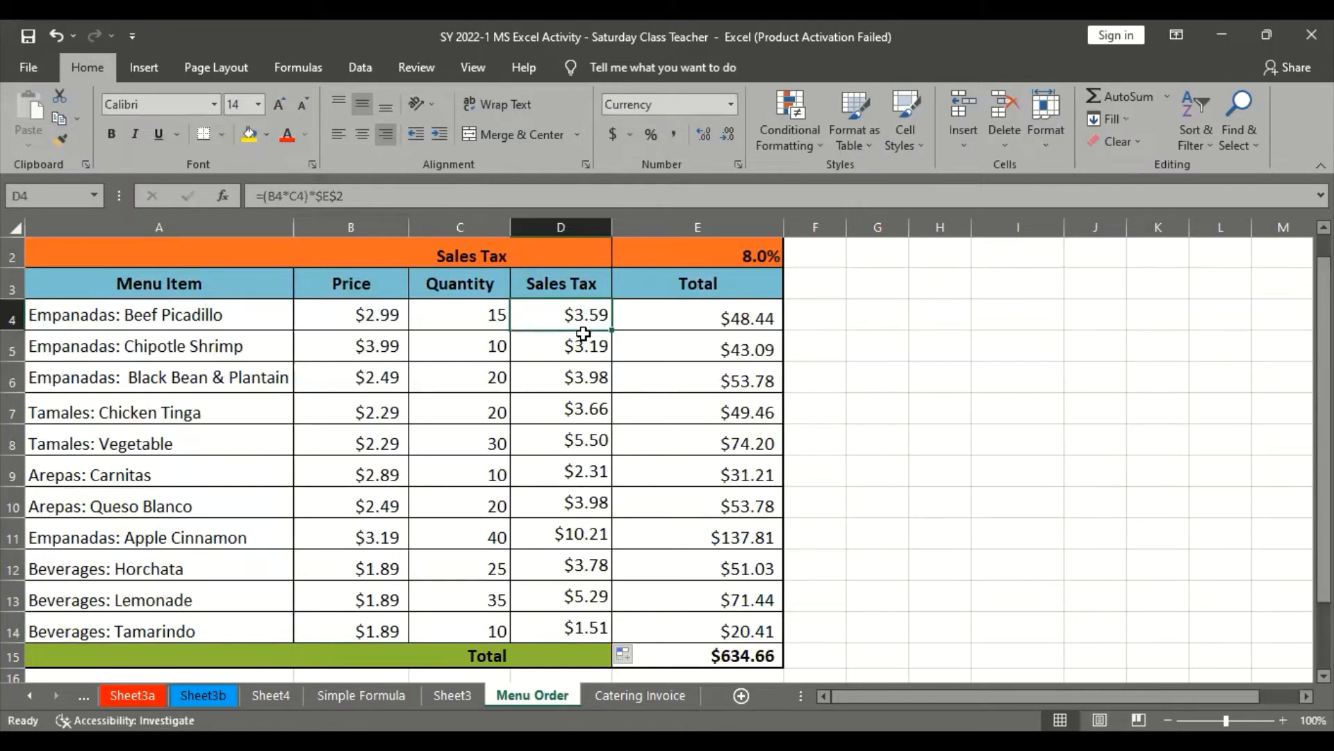
pyautogui.click(584, 334)
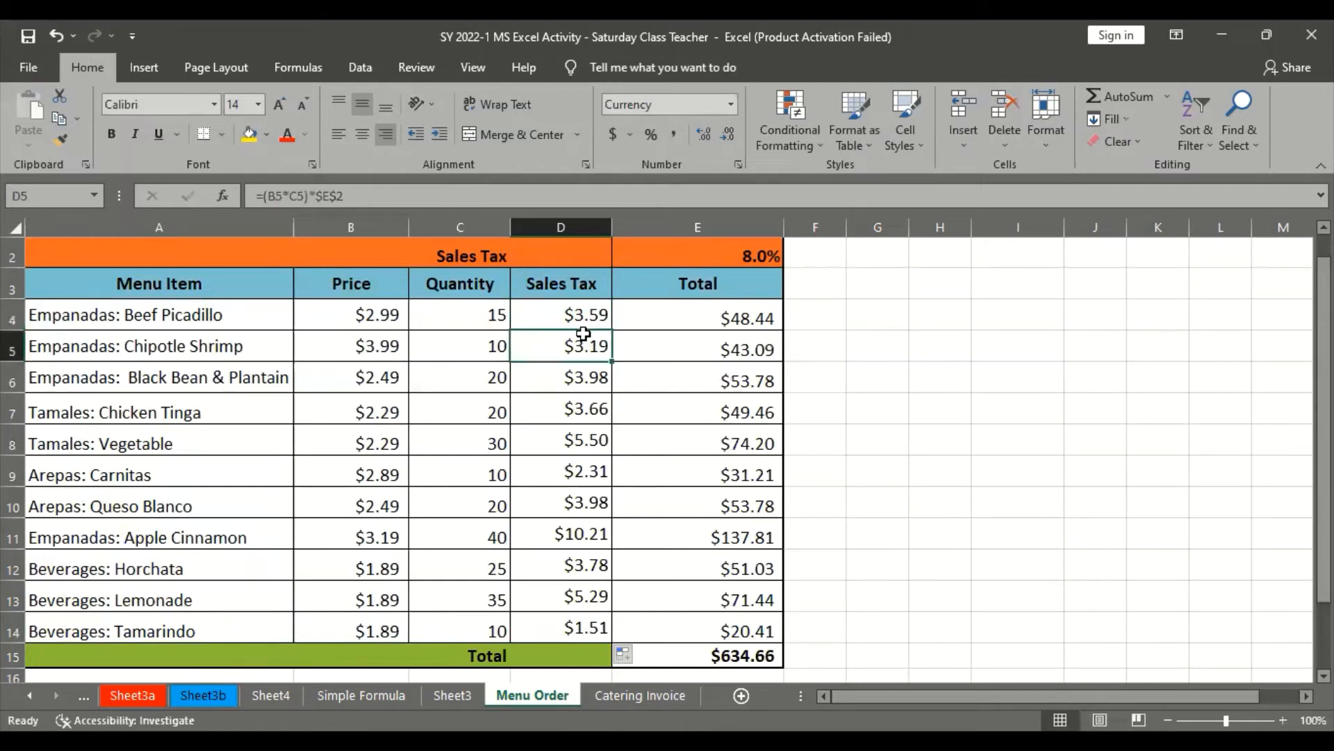
pyautogui.press('Down')
pyautogui.press('Up')
pyautogui.press('Down')
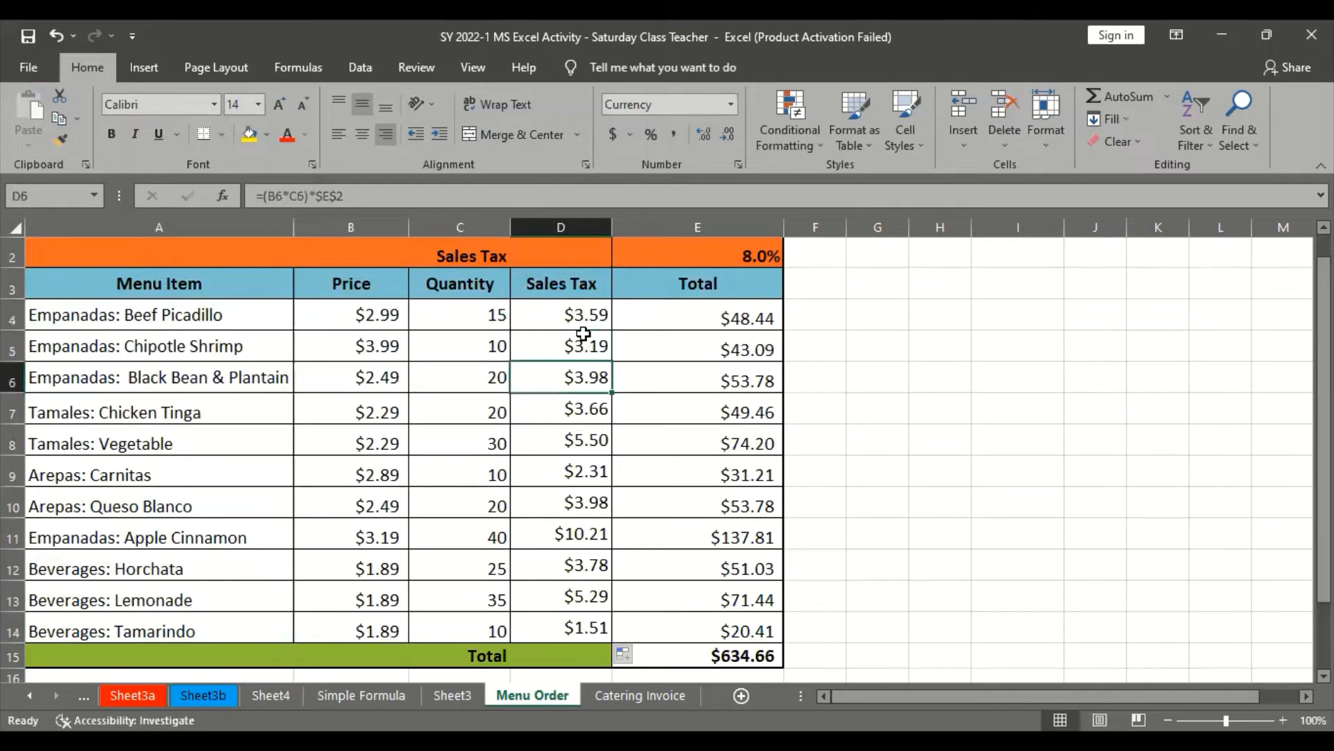
pyautogui.press('Up')
pyautogui.press('Down')
# Switch to the browser tutorial and read steps 5 and 6 plus the tip on checking filled cells' formulas
pyautogui.hotkey('alt', 'Tab')
pyautogui.scroll(-5, 598, 534)
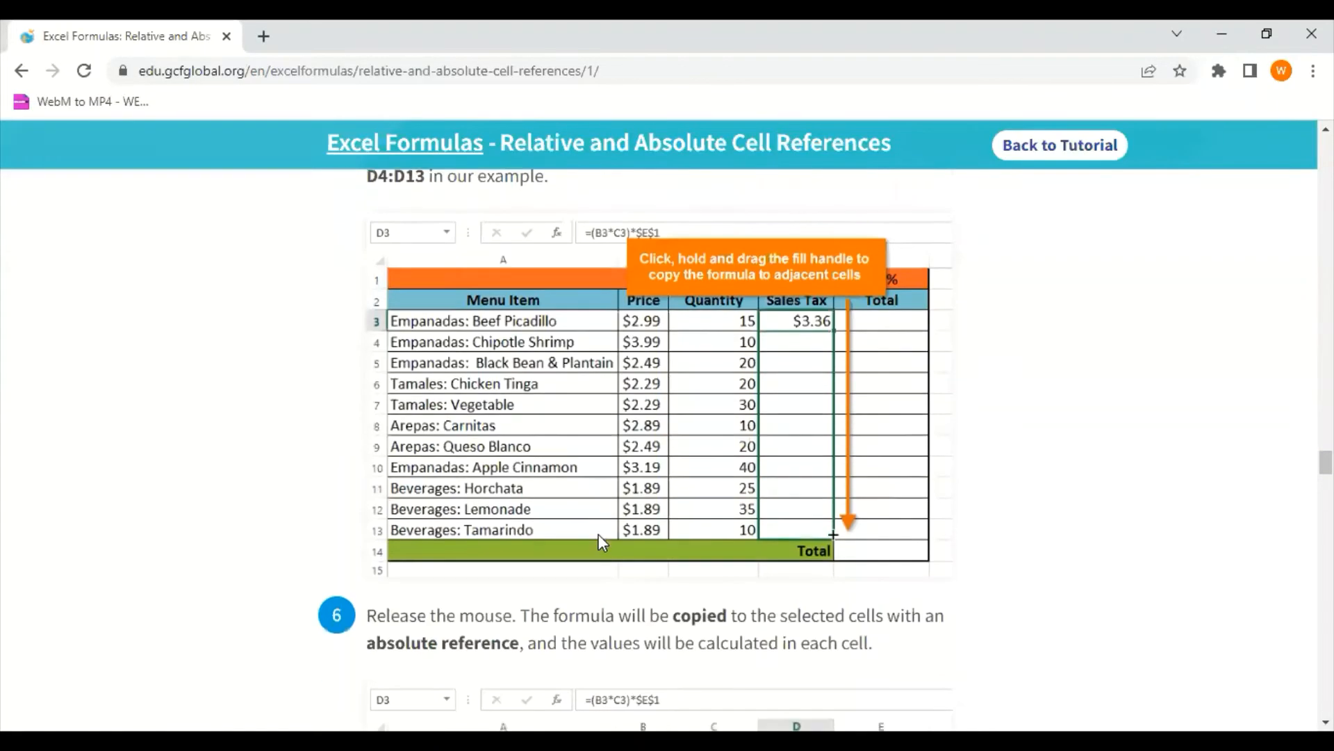
pyautogui.scroll(-10, 599, 534)
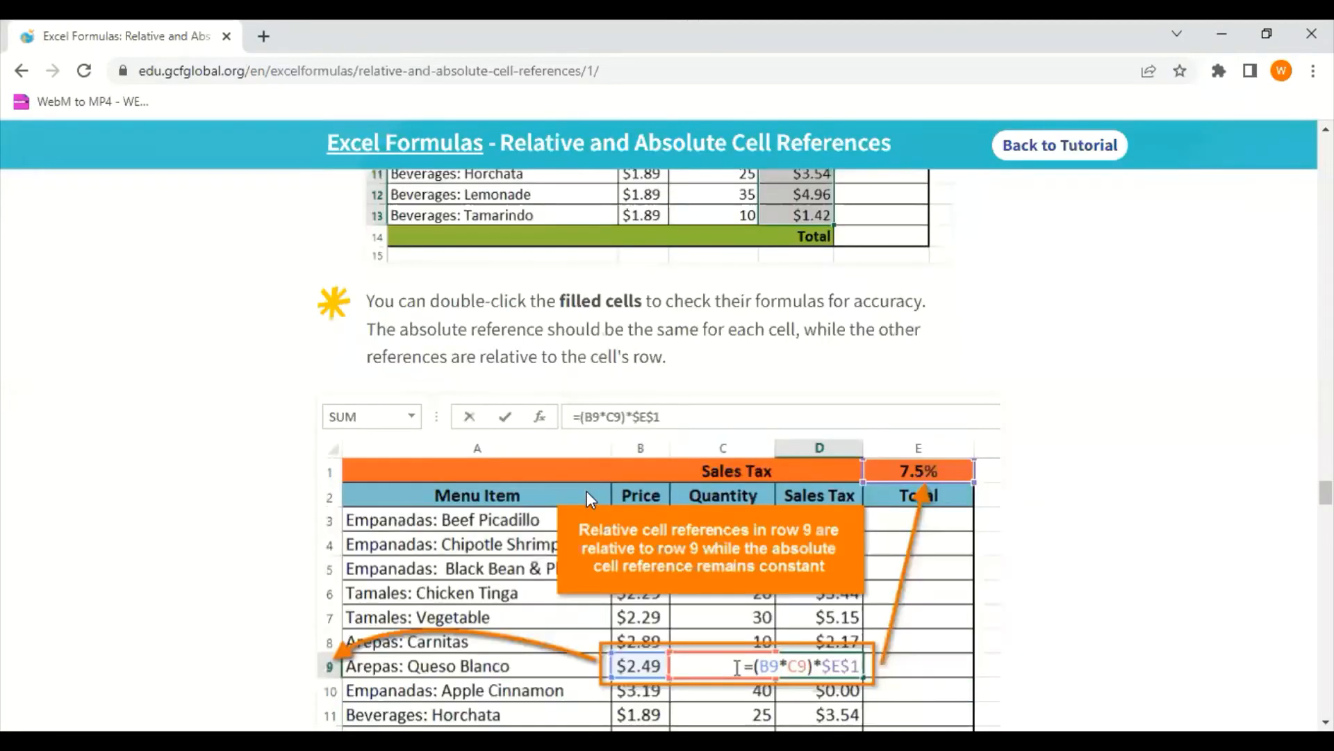
pyautogui.scroll(1, 587, 492)
pyautogui.scroll(-1, 586, 491)
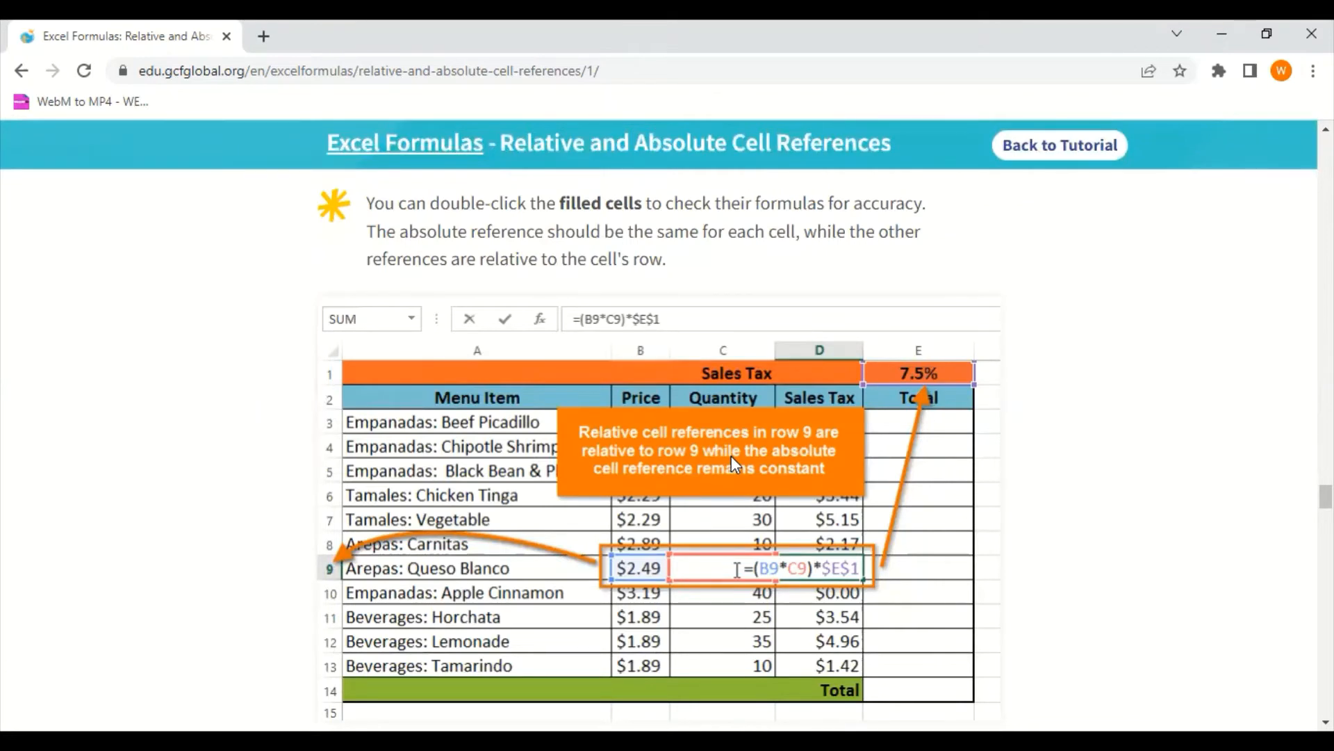
pyautogui.scroll(-4, 883, 451)
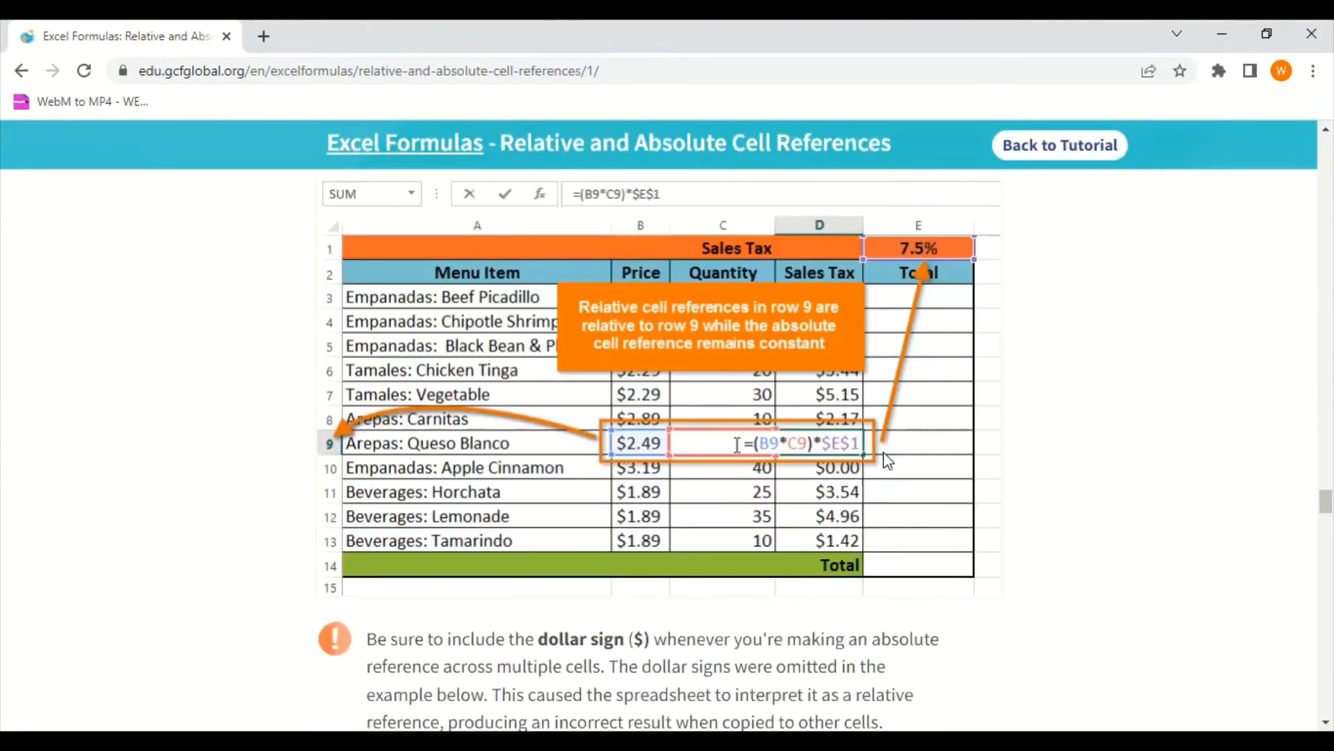
# Read the tutorial's warning about including the dollar sign in absolute references and examine its incorrect example
pyautogui.scroll(-3, 883, 452)
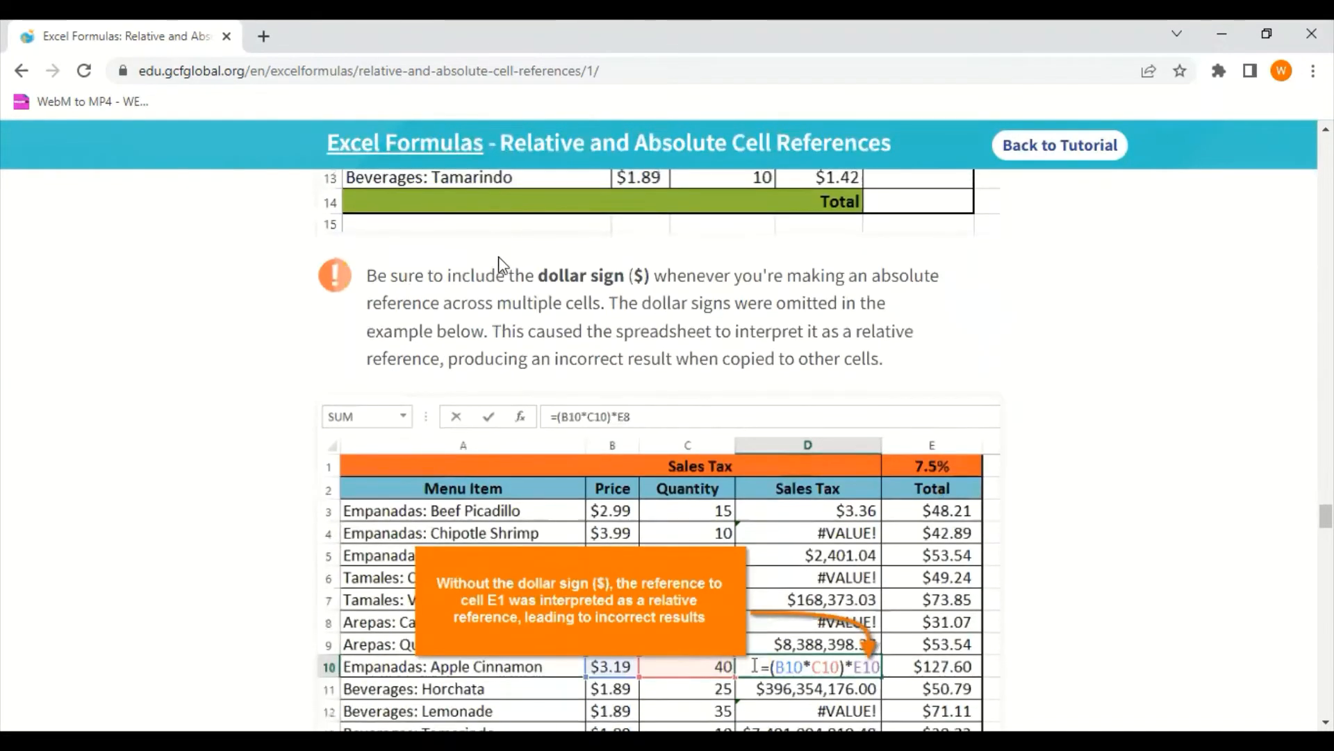
pyautogui.scroll(7, 625, 293)
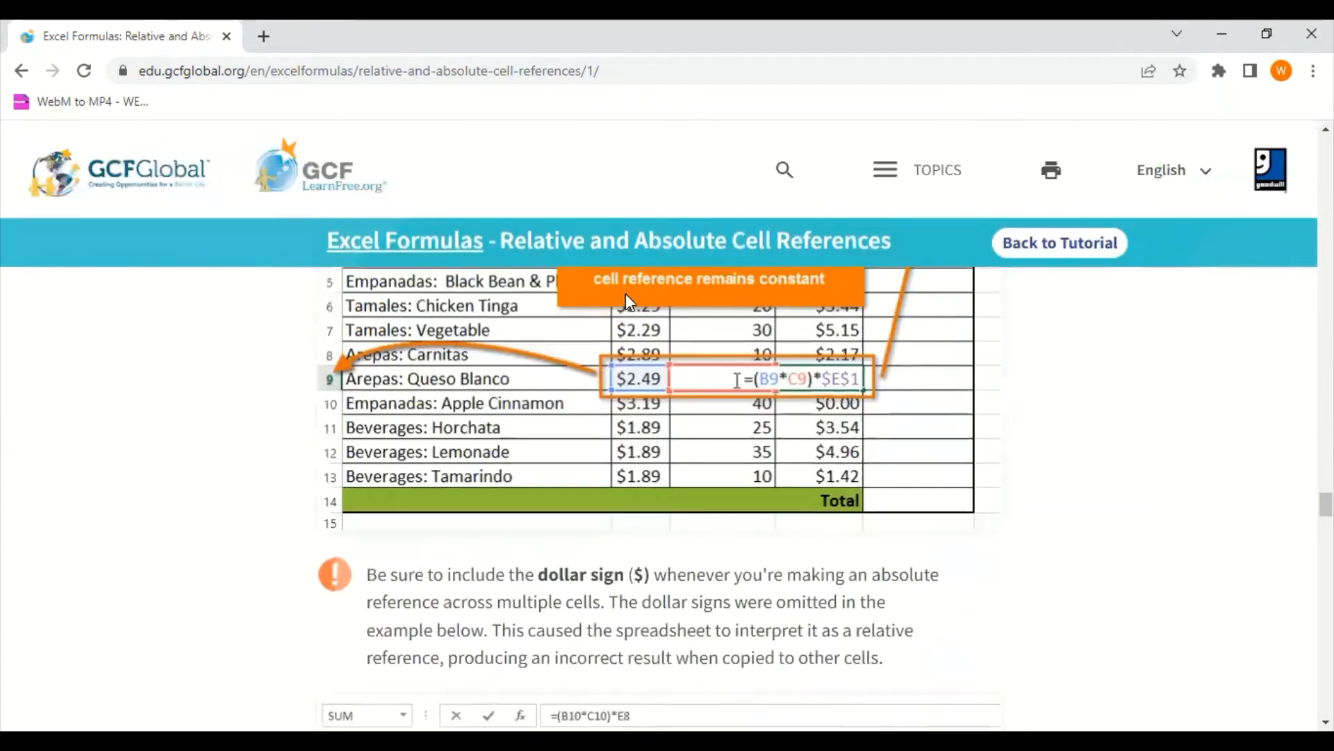
pyautogui.scroll(-6, 624, 383)
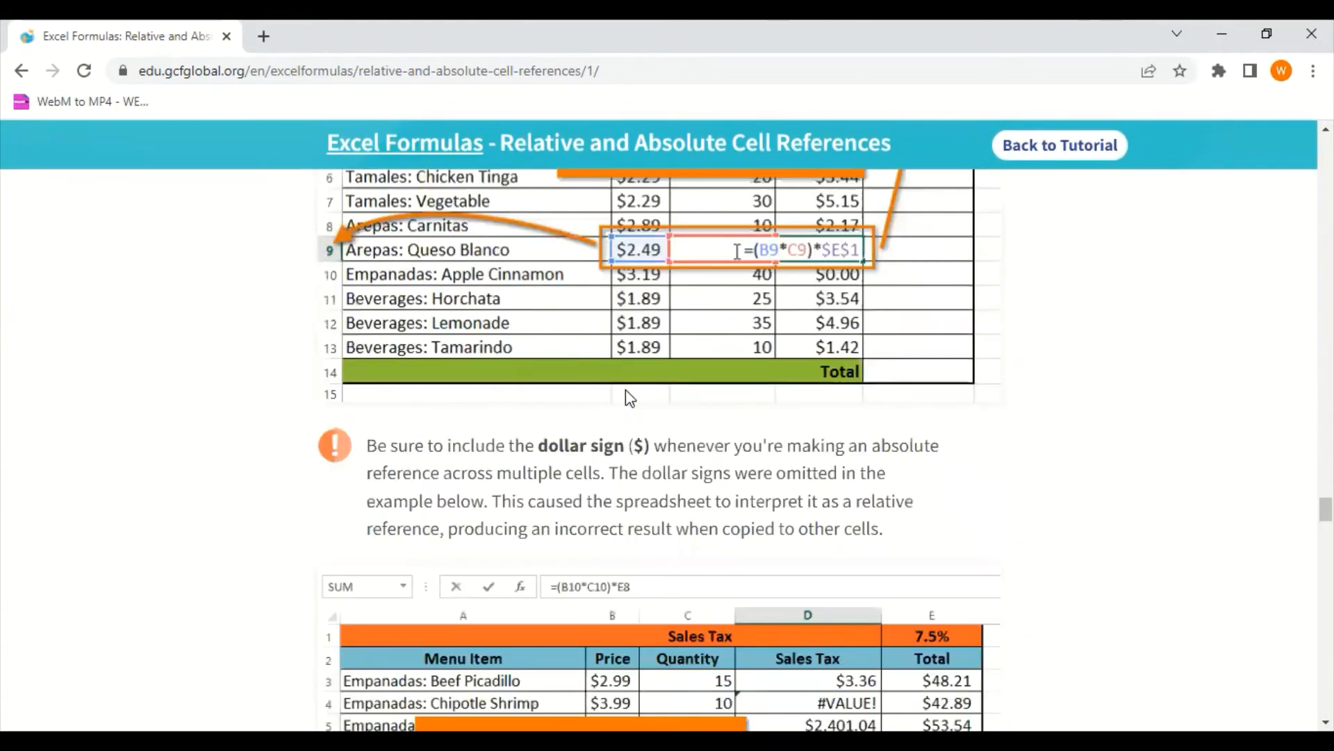
pyautogui.scroll(4, 626, 389)
pyautogui.scroll(-3, 627, 398)
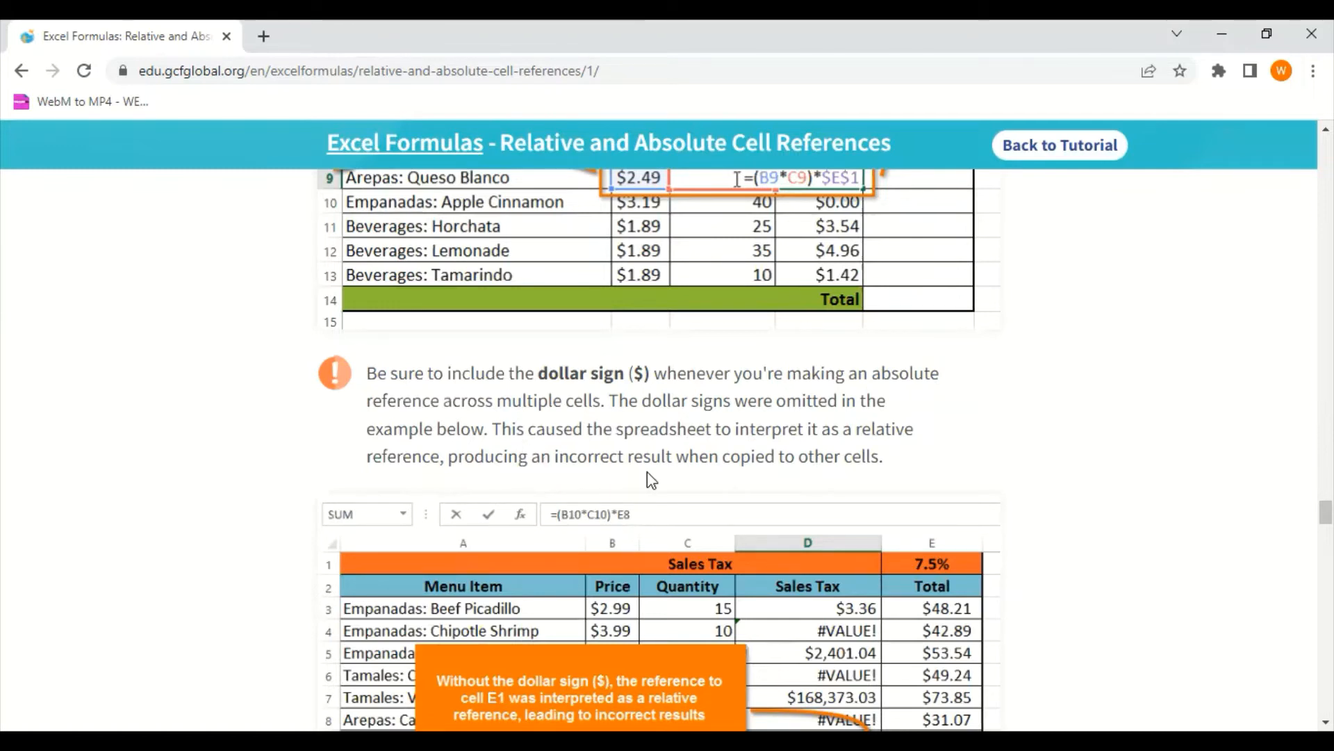
pyautogui.scroll(-5, 747, 463)
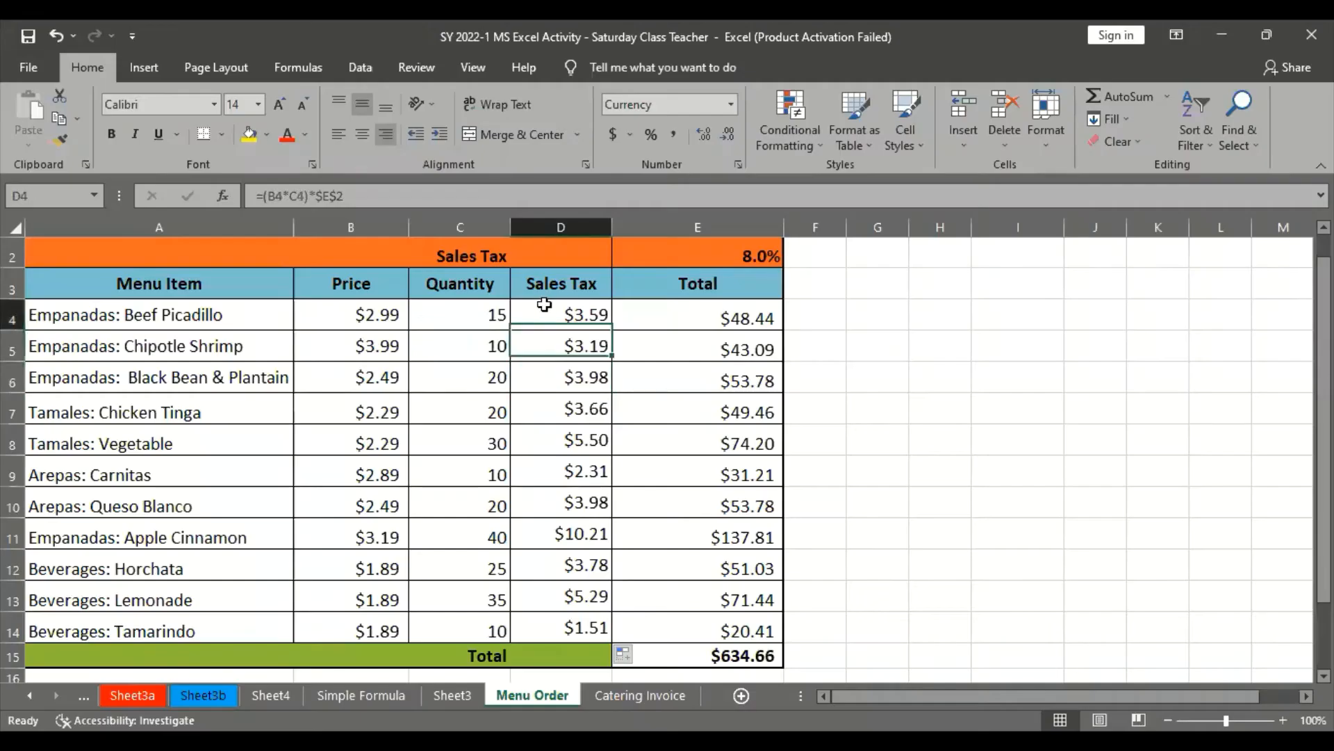
# Try D4's formula without dollar signs, =(B4*C4)*E2, and fill it down the Sales Tax column to D13
pyautogui.click(321, 197)
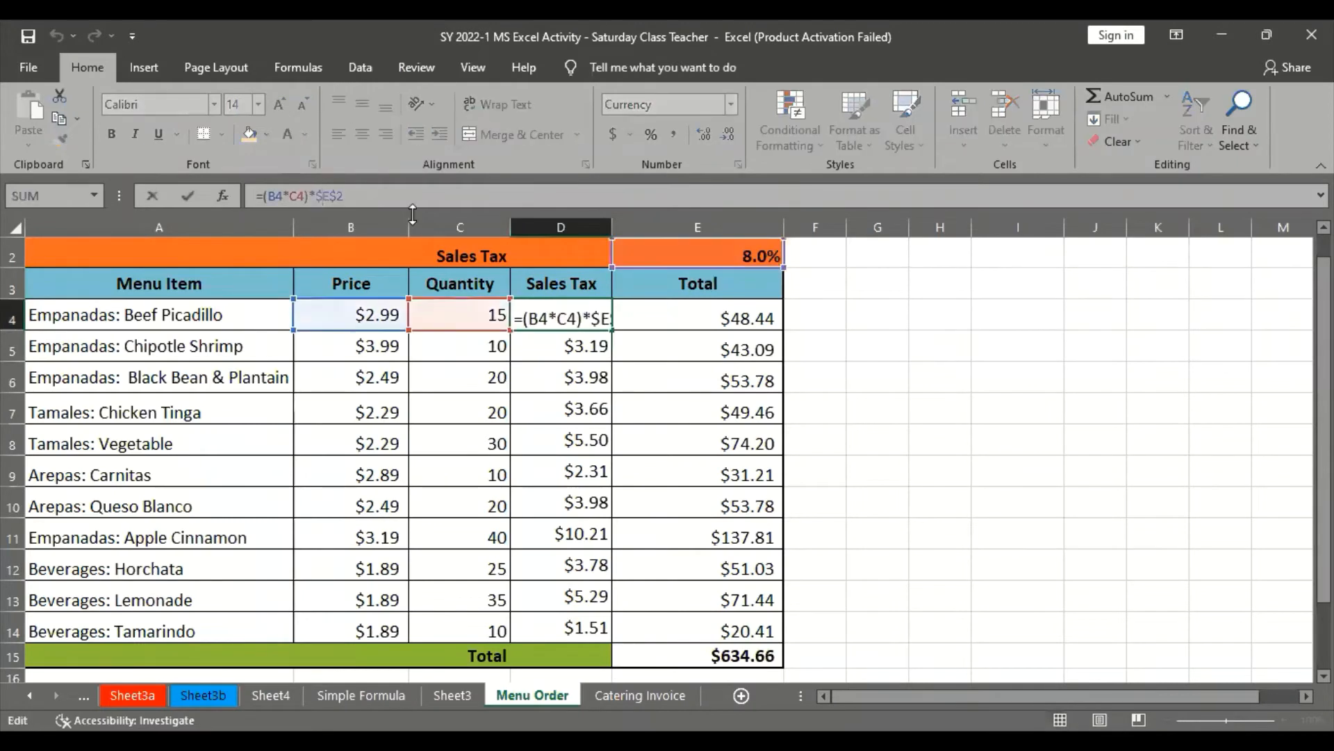
pyautogui.press('BackSpace')
pyautogui.press('Right')
pyautogui.press('BackSpace')
pyautogui.hotkey('ctrl', 'Return')
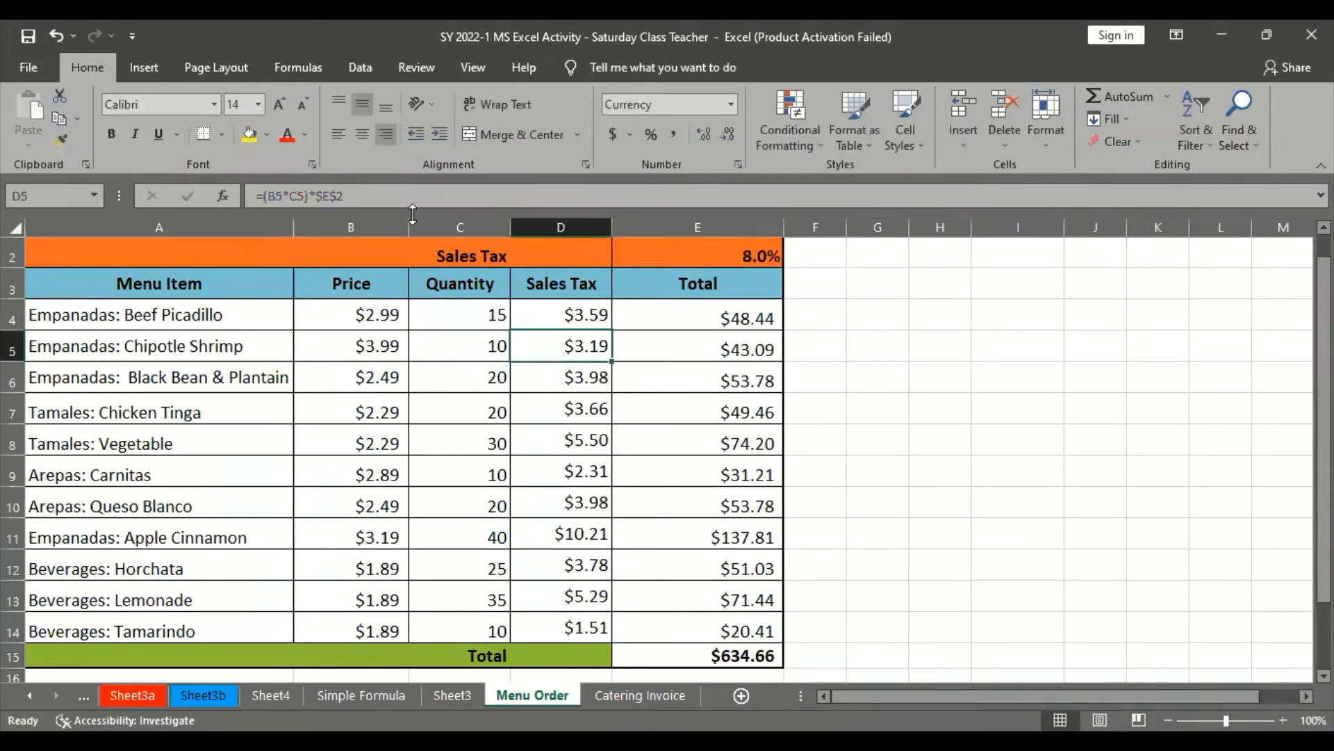
pyautogui.moveTo(610, 331); pyautogui.dragTo(598, 604)
pyautogui.click(604, 334)
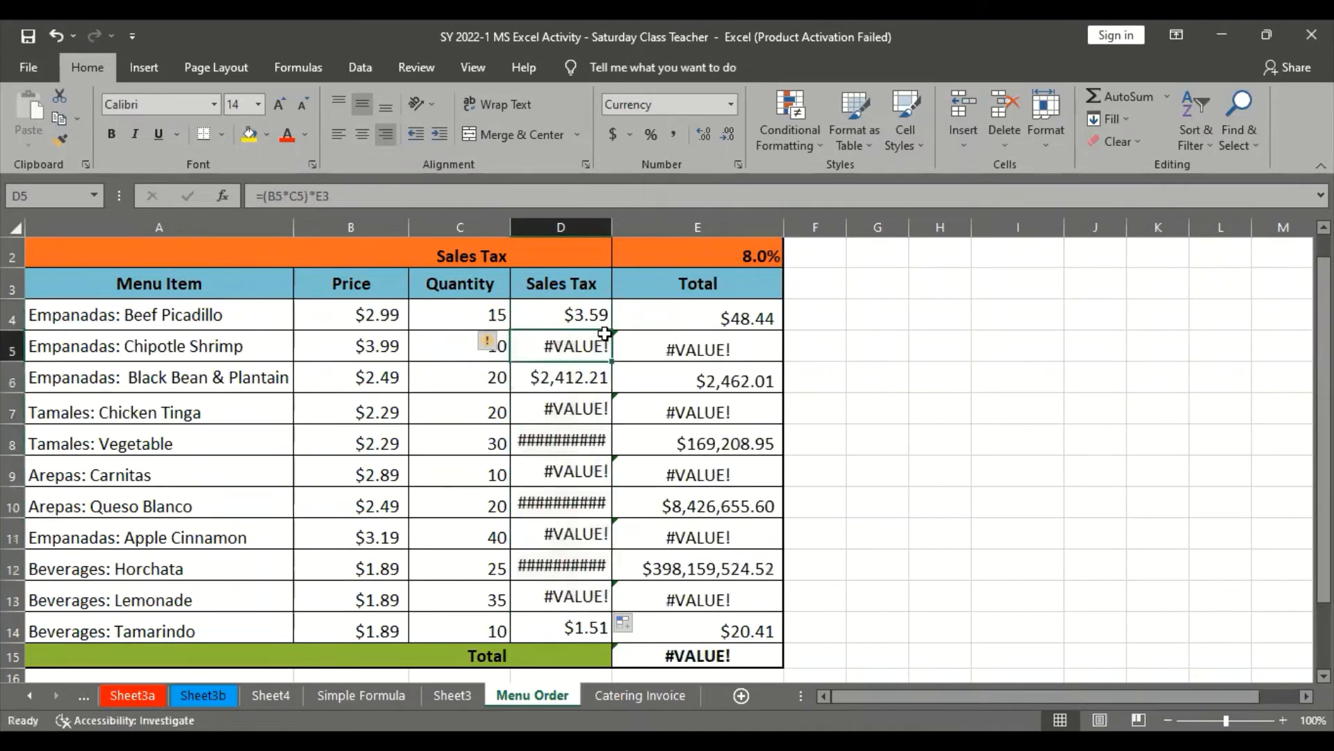
# Examine the Sales Tax formulas filled with a relative reference, tracing D5's reference to the Total header in E3
pyautogui.click(592, 377)
pyautogui.click(593, 292)
pyautogui.click(597, 334)
pyautogui.scroll(1, 600, 352)
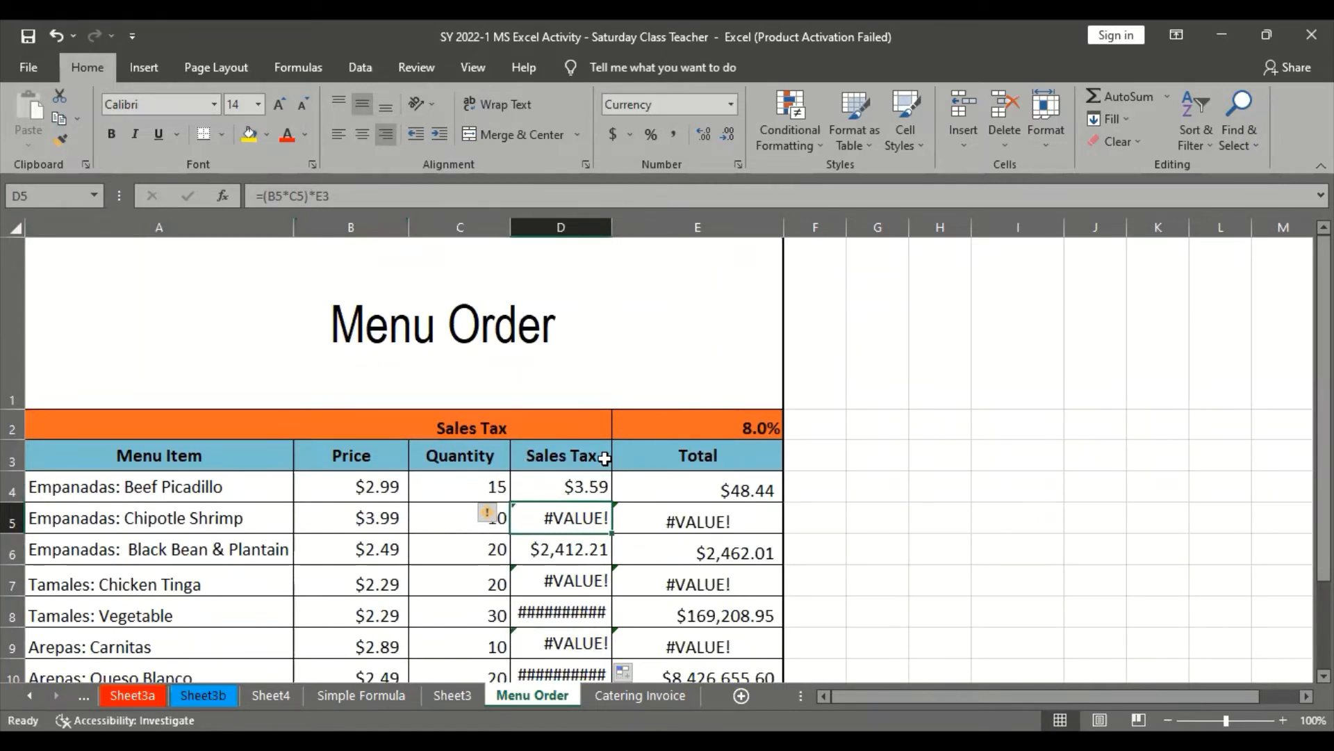
pyautogui.click(681, 455)
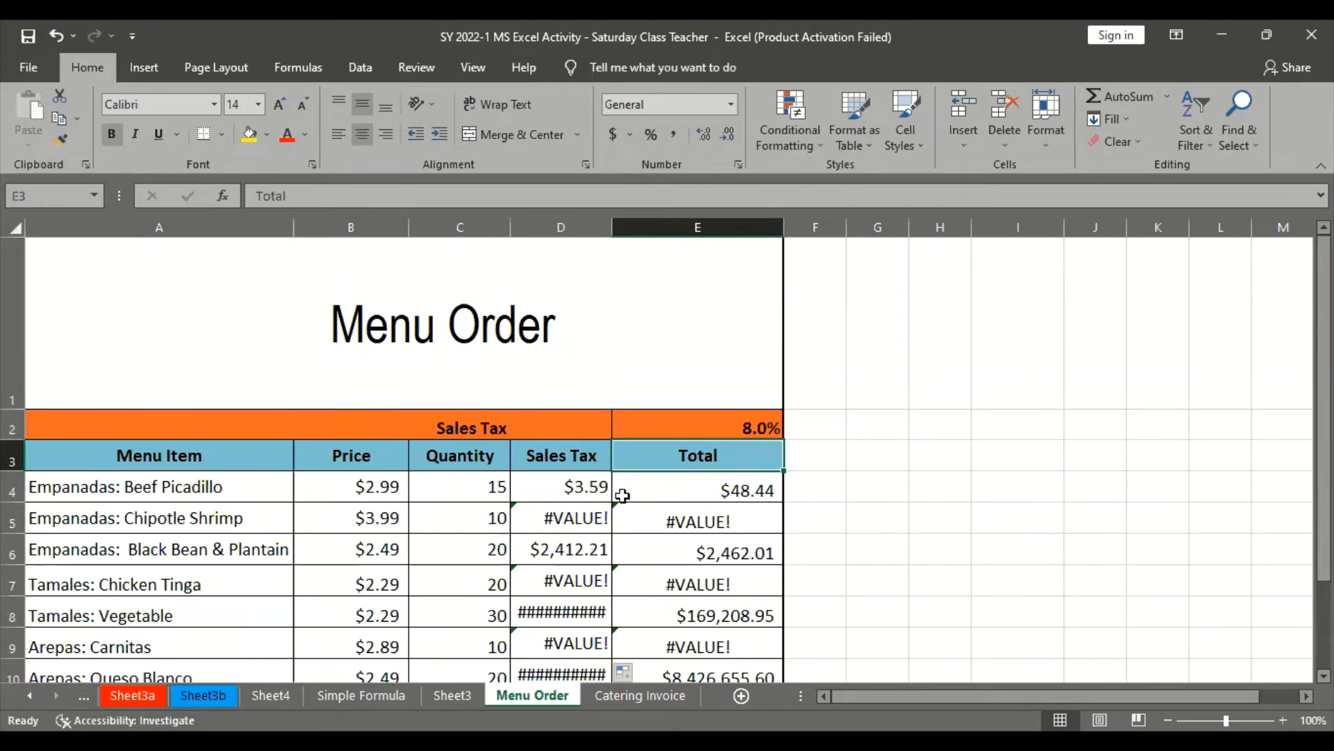
pyautogui.click(576, 525)
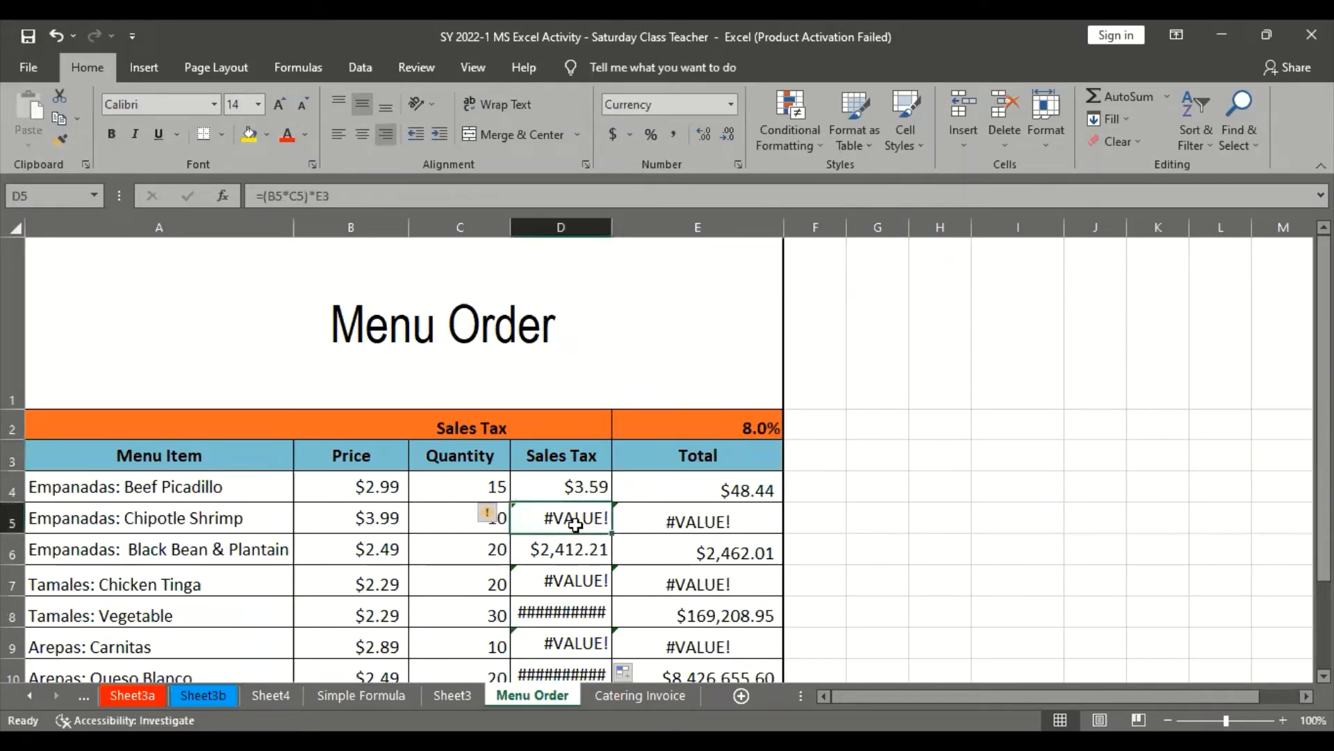
# Undo the relative-reference fill in the Sales Tax column, and recheck D4, D5 and the tax rate cell E2
pyautogui.hotkey('ctrl', 'z')
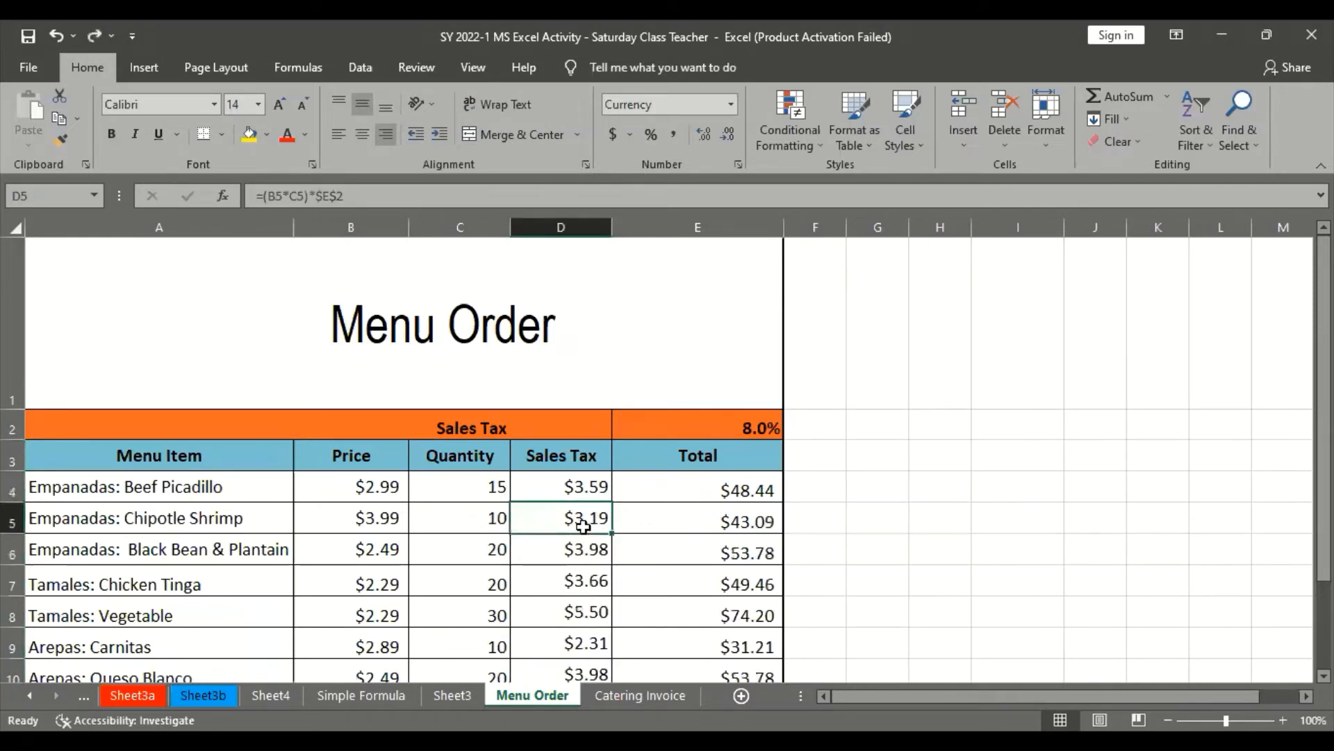
pyautogui.press('Up')
pyautogui.press('Down')
pyautogui.click(742, 406)
pyautogui.click(745, 419)
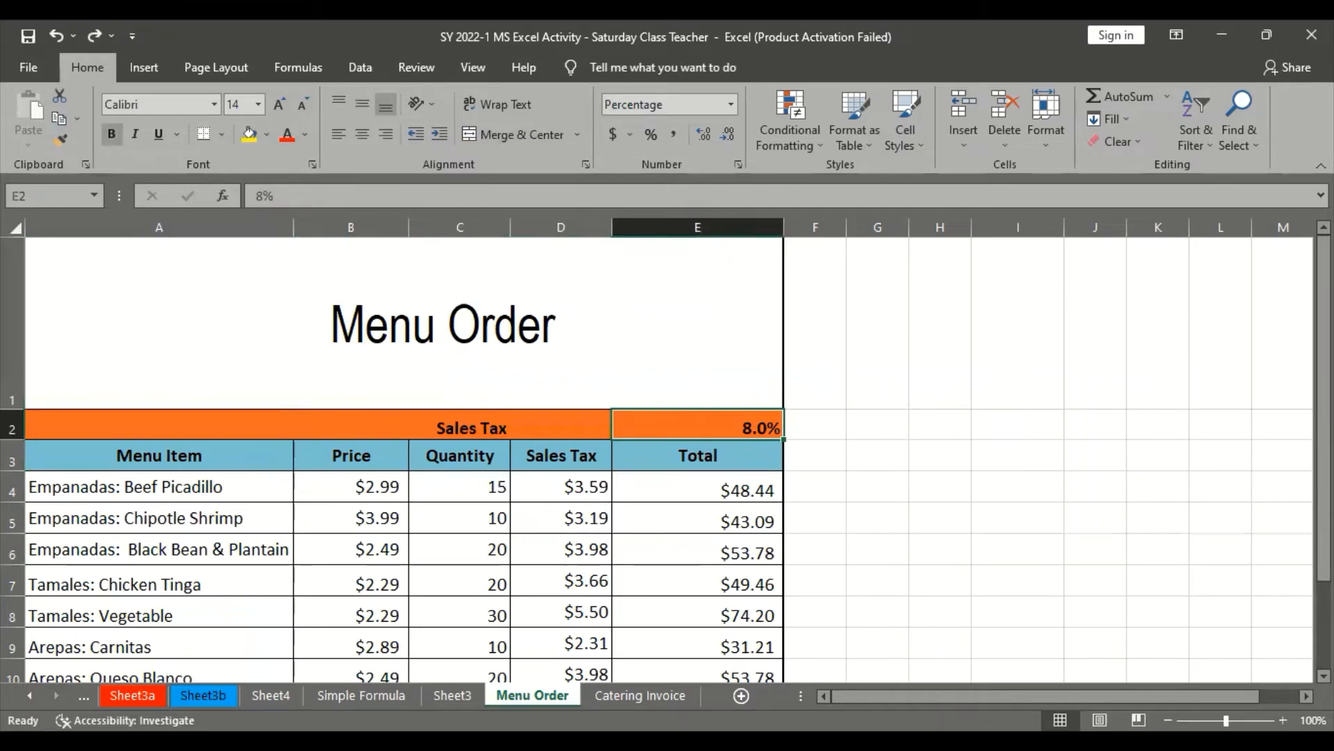
# Switch to the browser tutorial and read the section on using cell references with multiple worksheets
pyautogui.hotkey('alt', 'Tab')
pyautogui.scroll(-8, 508, 548)
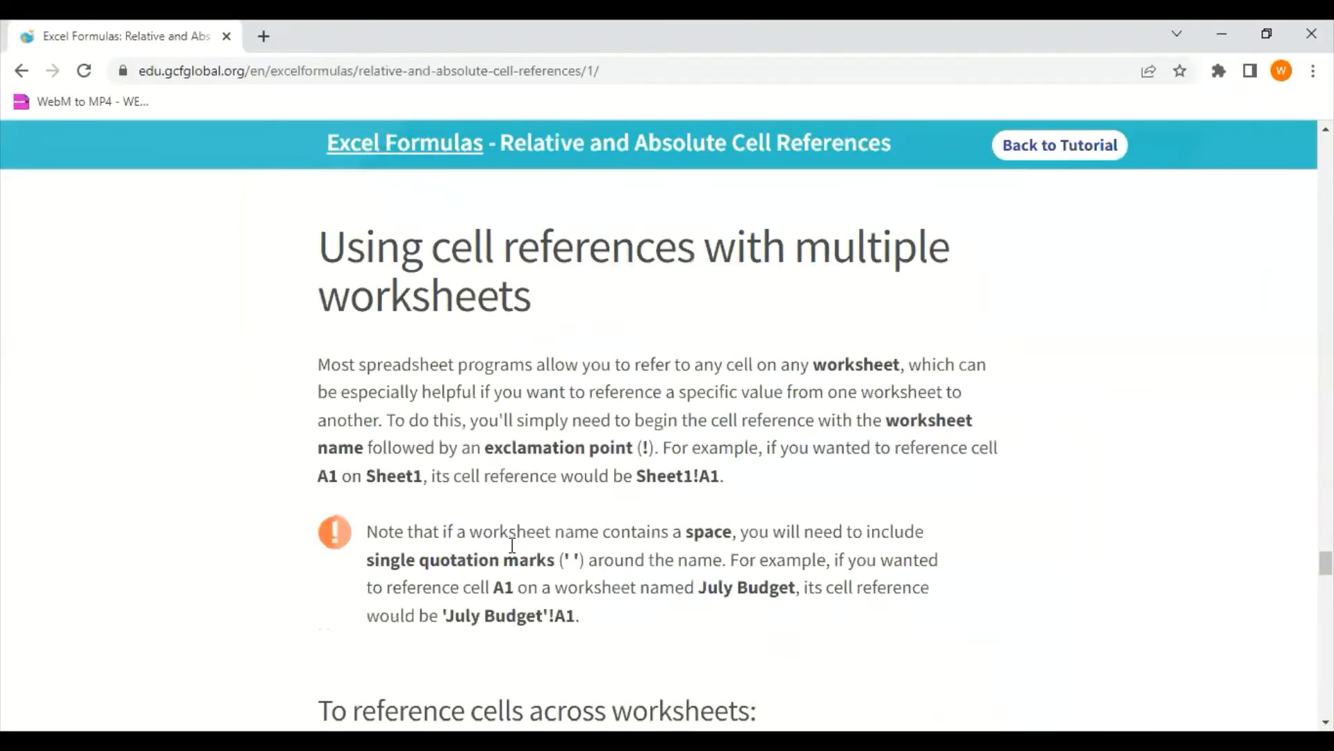
pyautogui.scroll(2, 512, 547)
pyautogui.scroll(-1, 513, 547)
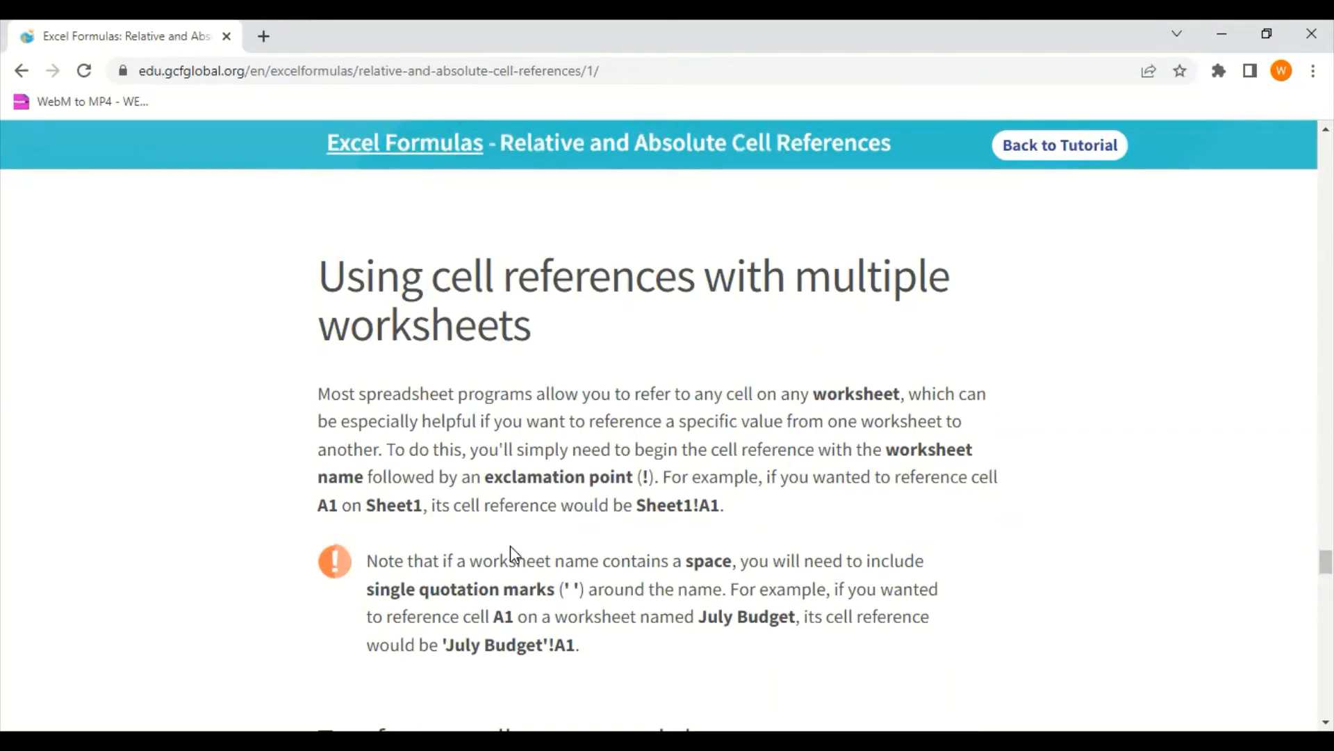
# Return to Excel, look through the Menu Order, Sheet3 and Simple Formula sheets, and open the Catering Invoice sheet
pyautogui.hotkey('alt', 'Tab')
pyautogui.scroll(-6, 468, 572)
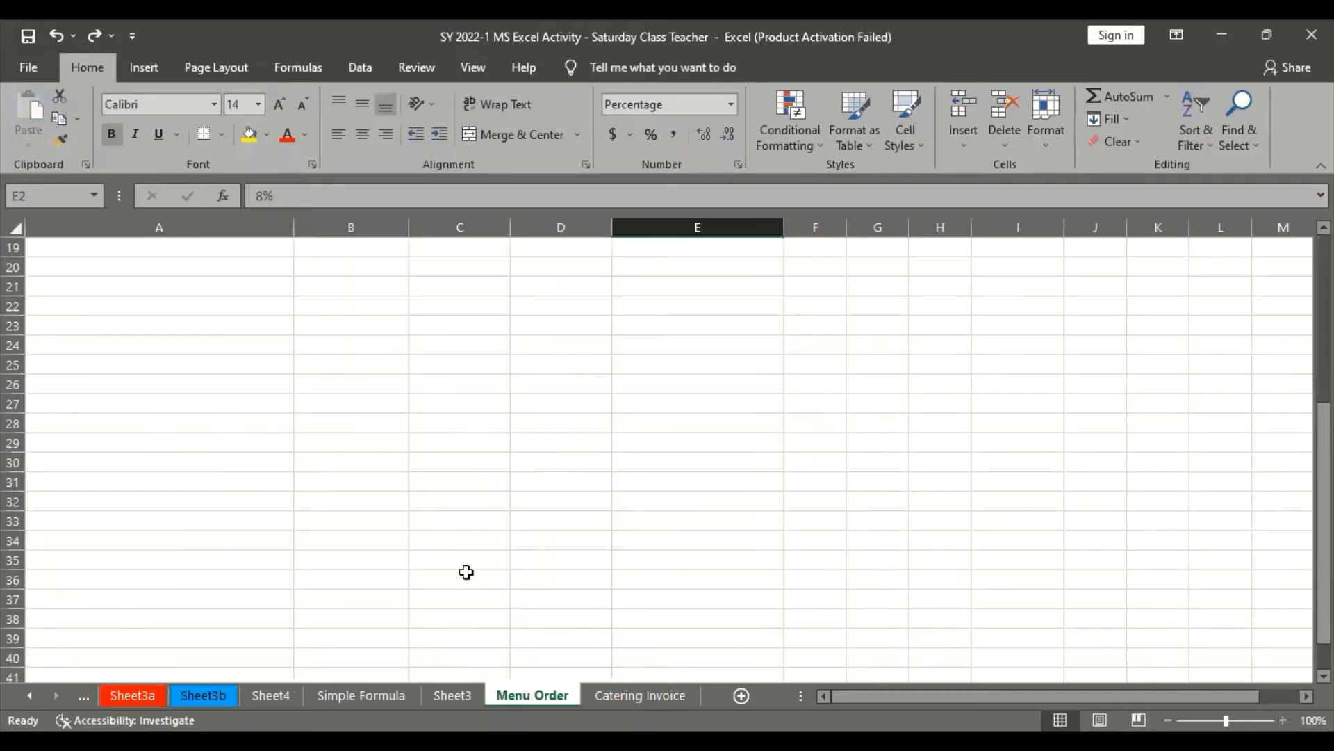
pyautogui.scroll(1, 468, 572)
pyautogui.click(458, 697)
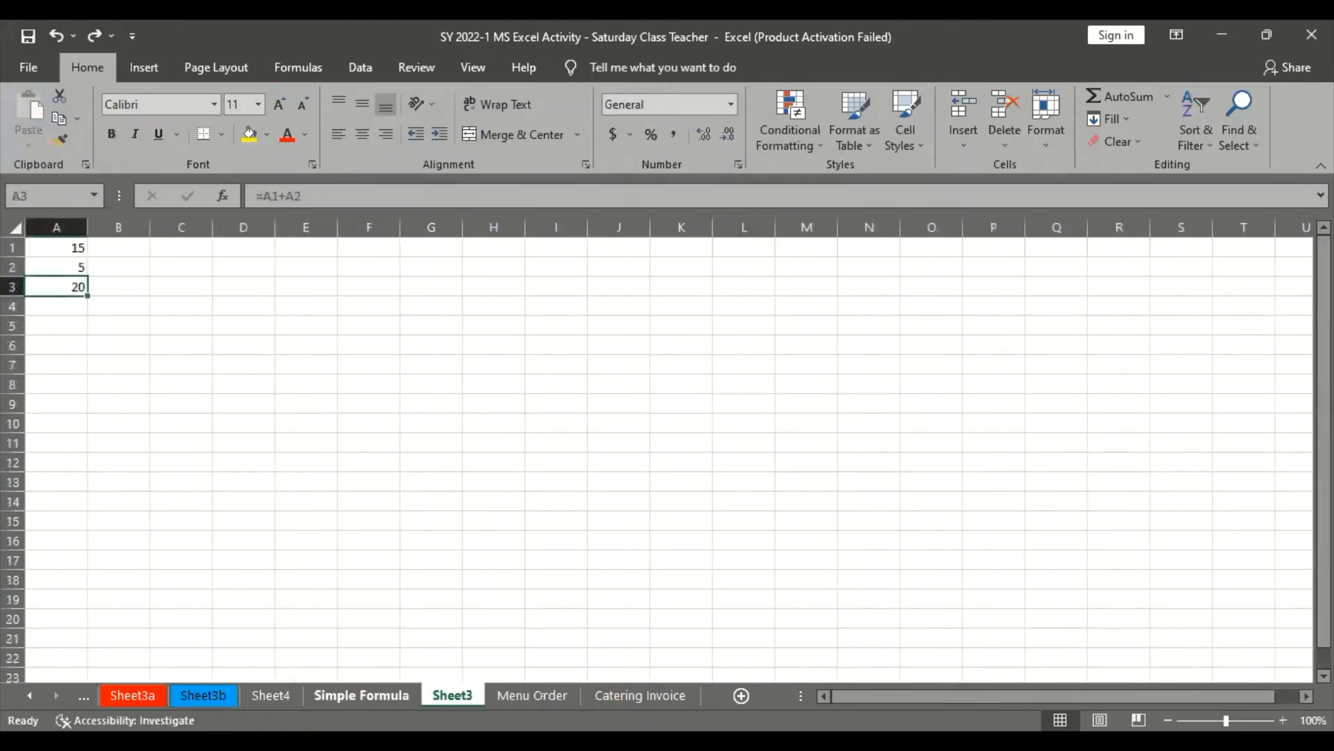
pyautogui.click(360, 695)
pyautogui.scroll(2, 364, 486)
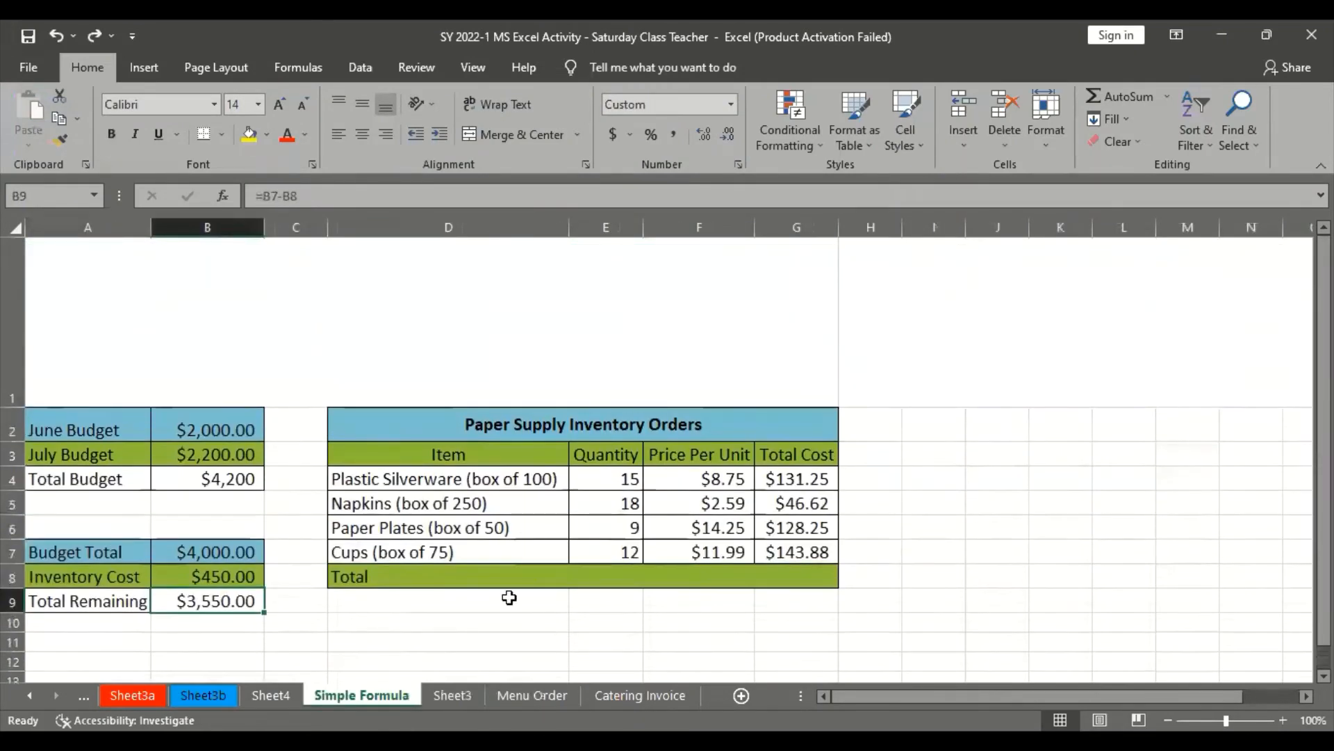
pyautogui.click(533, 695)
pyautogui.click(619, 692)
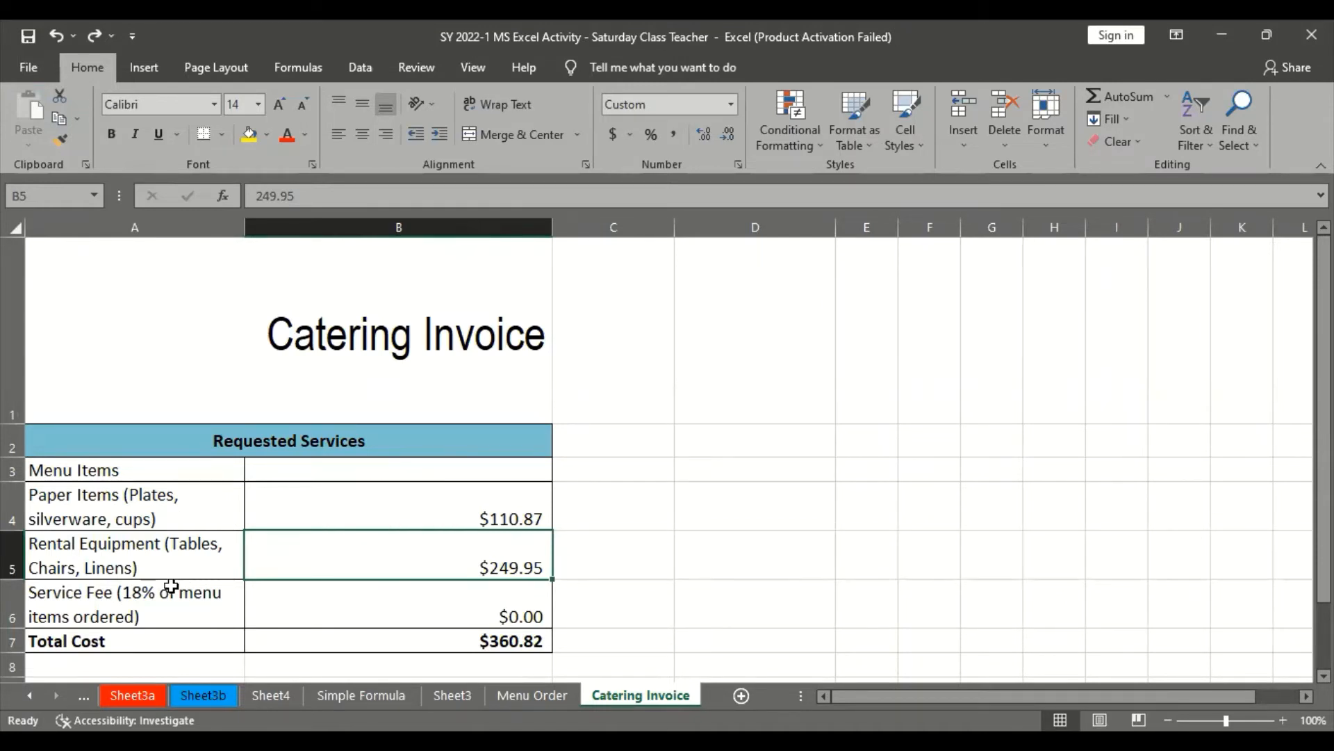
# Examine the Service Fee formula in B6 and the Menu Items cell B3 on Catering Invoice, and return to the Menu Order sheet
pyautogui.click(359, 596)
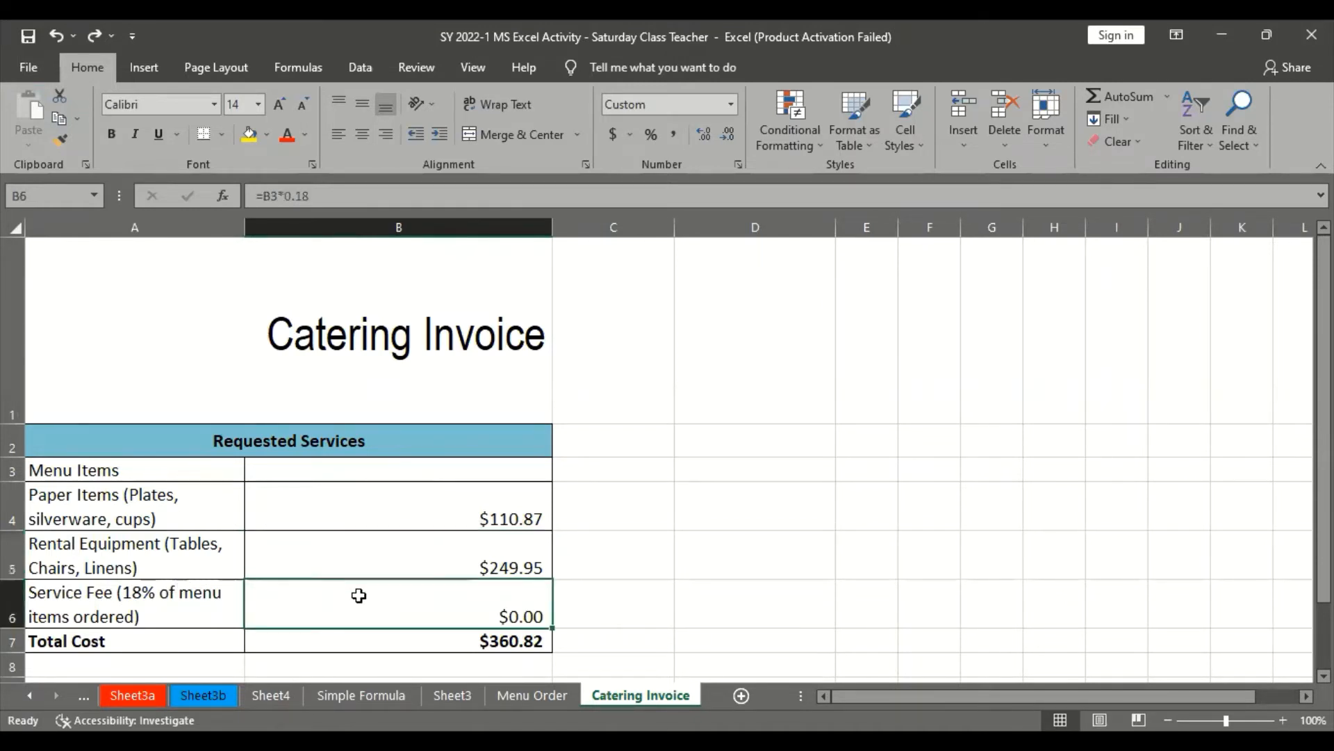
pyautogui.click(279, 193)
pyautogui.press('Escape')
pyautogui.click(504, 474)
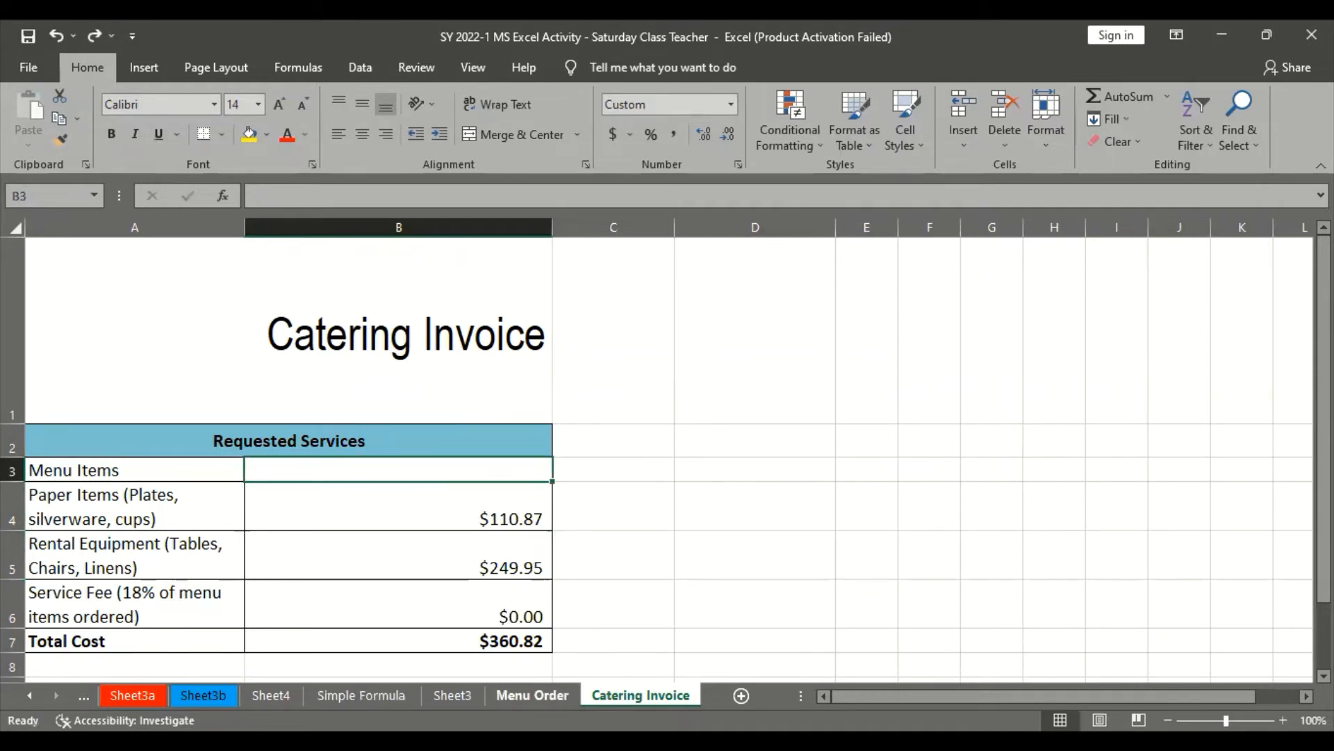
pyautogui.click(533, 695)
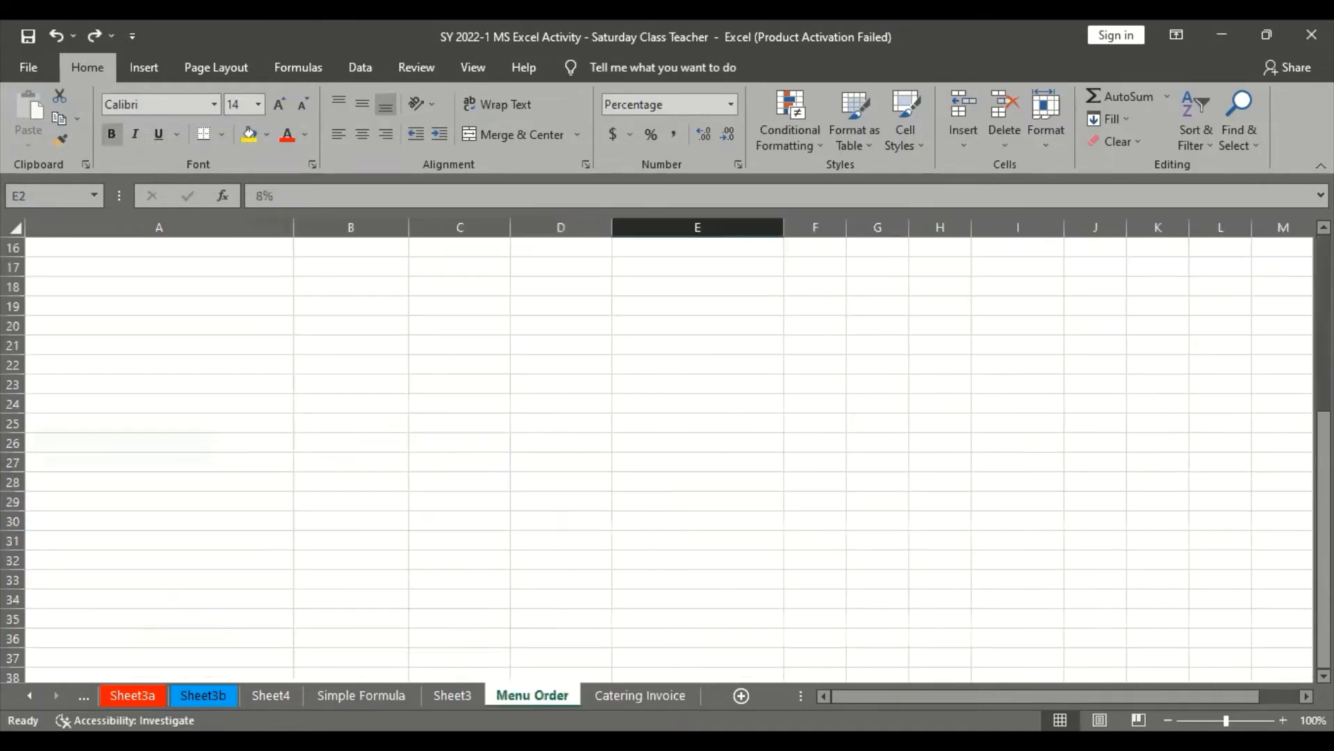
# Look over the Menu Order sheet, and switch to the browser tutorial to read the first step on referencing cells across worksheets
pyautogui.scroll(5, 471, 566)
pyautogui.scroll(-4, 470, 567)
pyautogui.scroll(5, 469, 576)
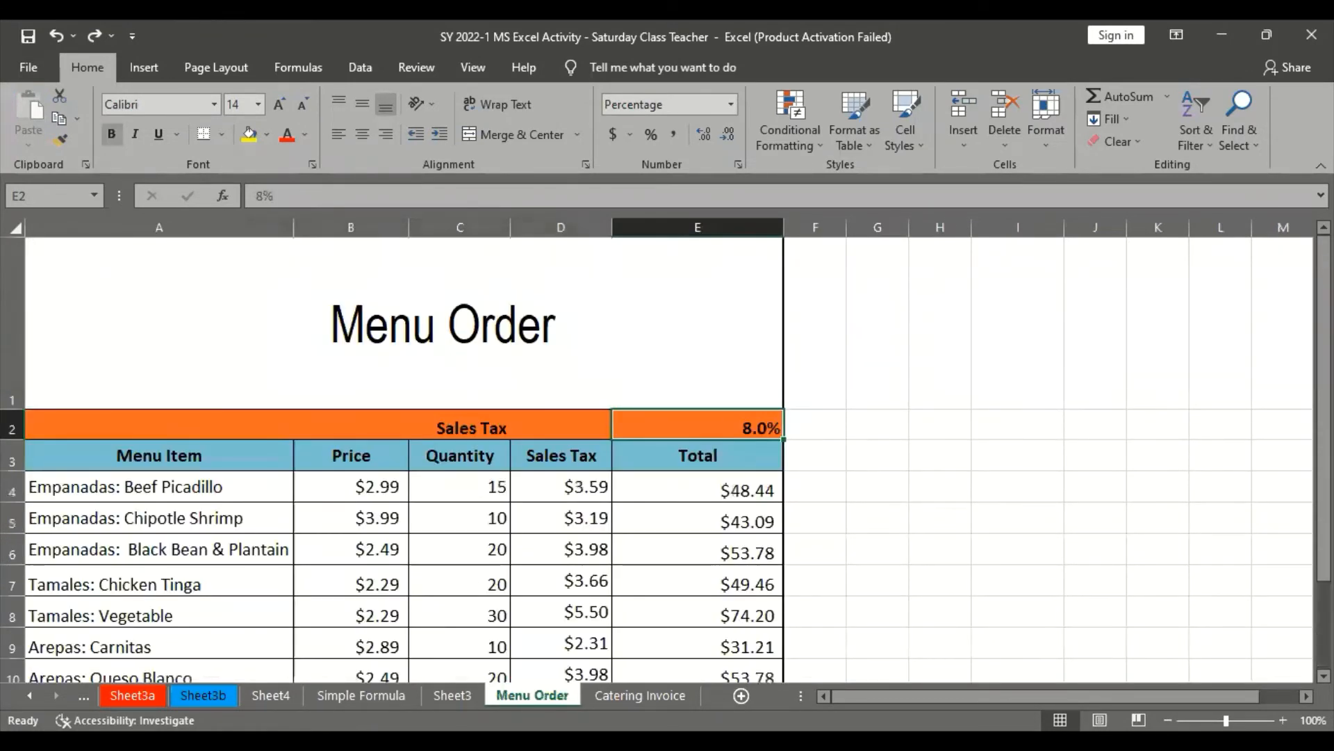
pyautogui.hotkey('alt', 'Tab')
pyautogui.scroll(-4, 497, 632)
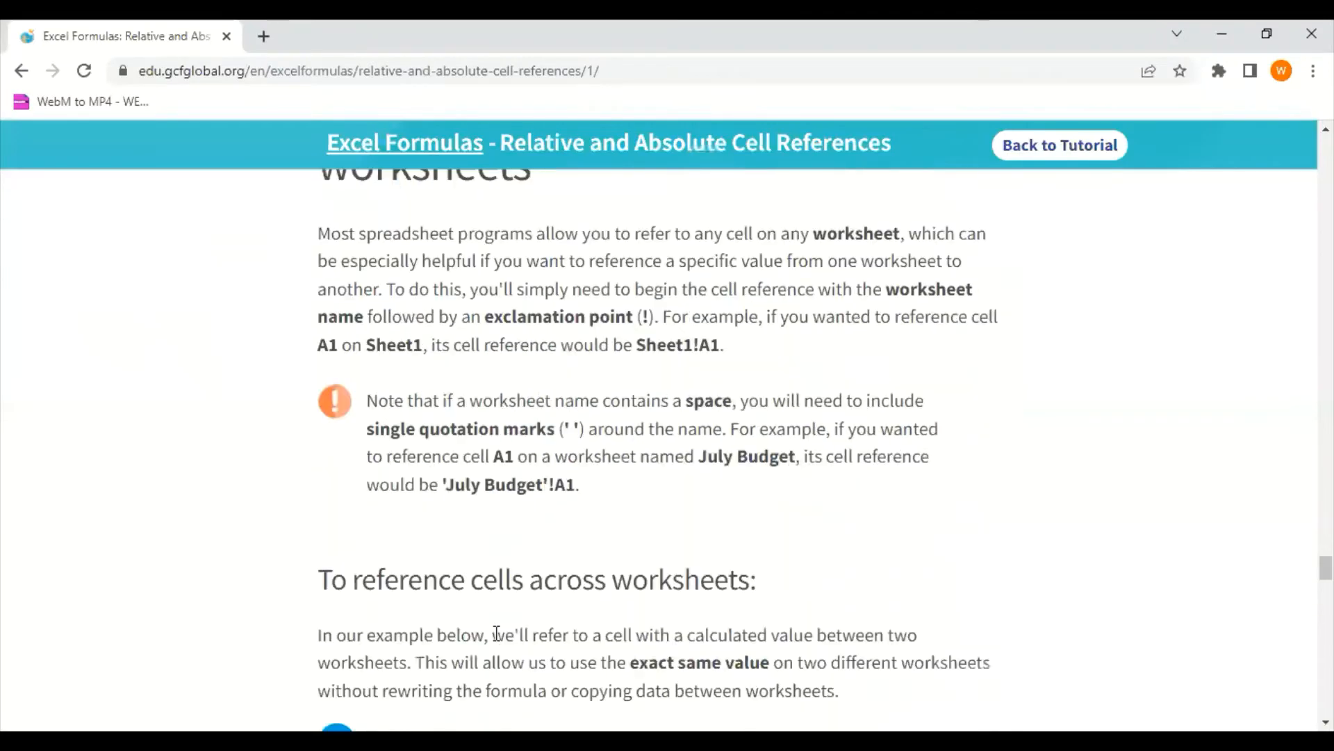
pyautogui.scroll(2, 512, 545)
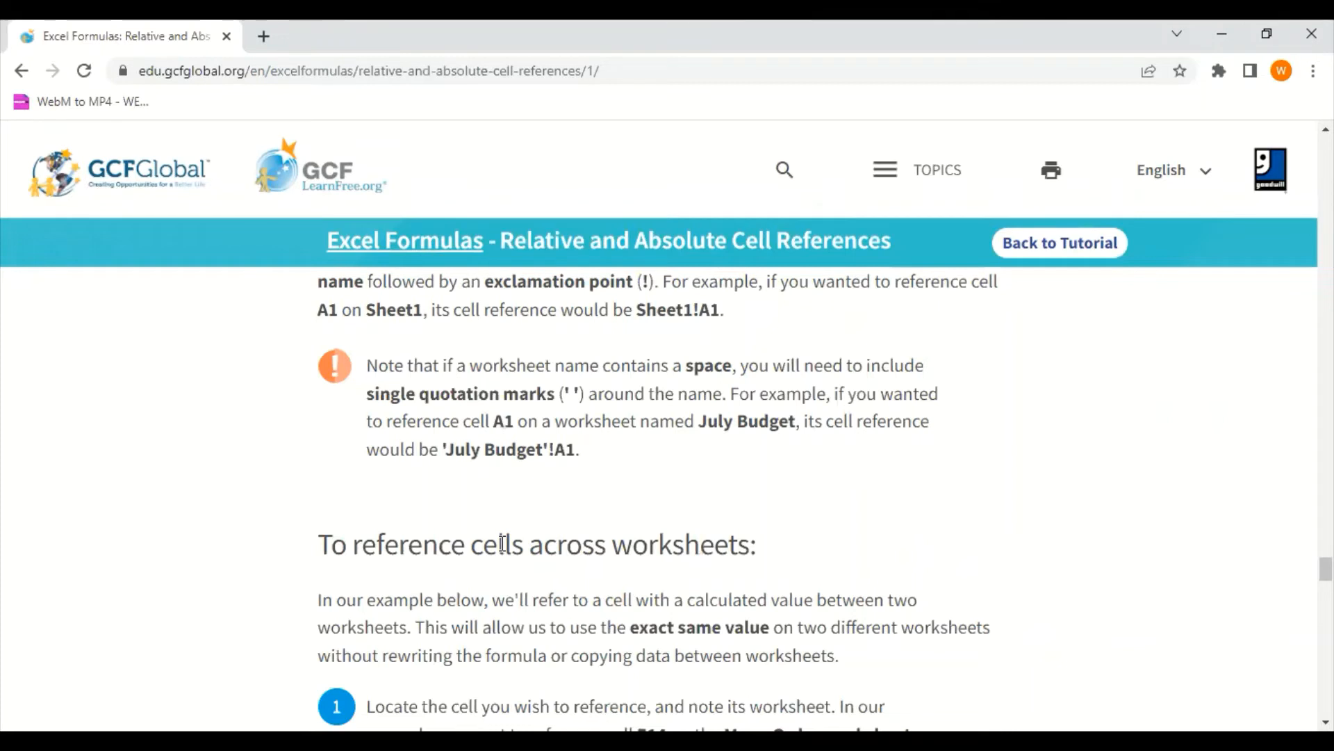
pyautogui.scroll(-1, 551, 523)
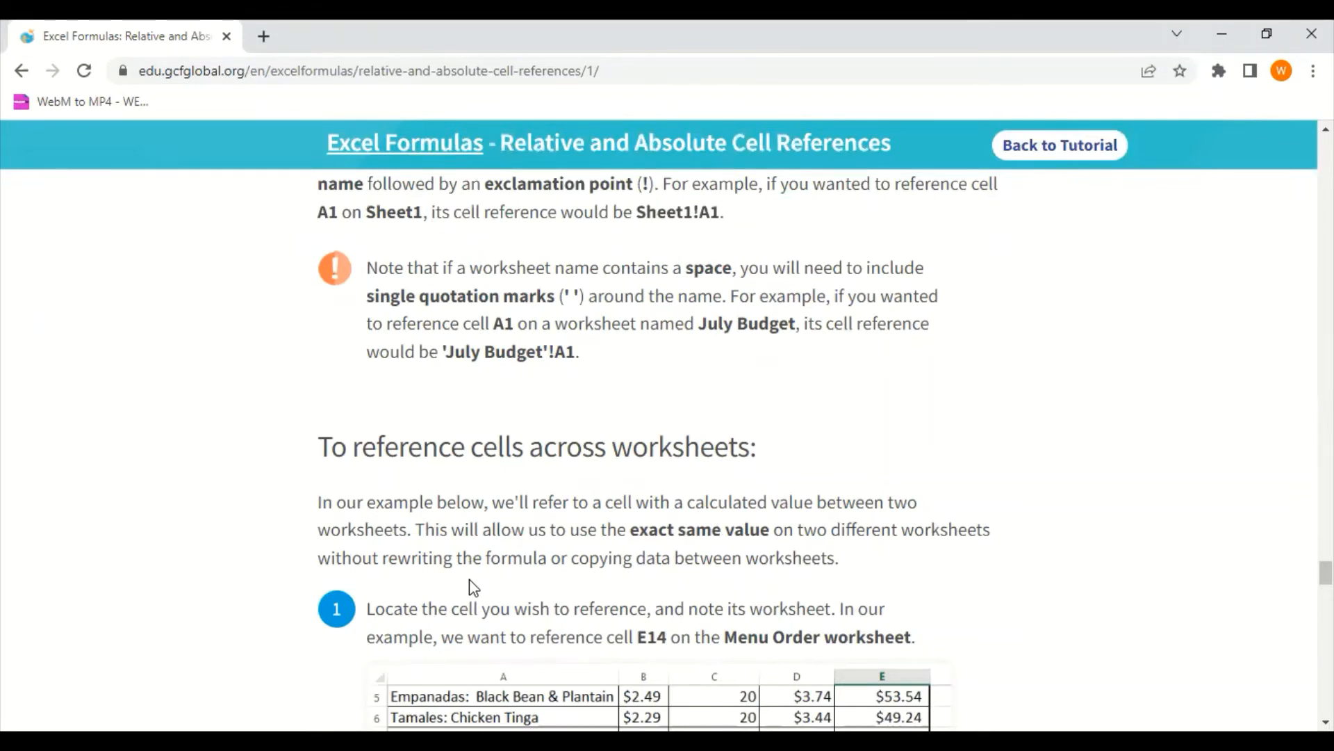
pyautogui.scroll(-4, 470, 580)
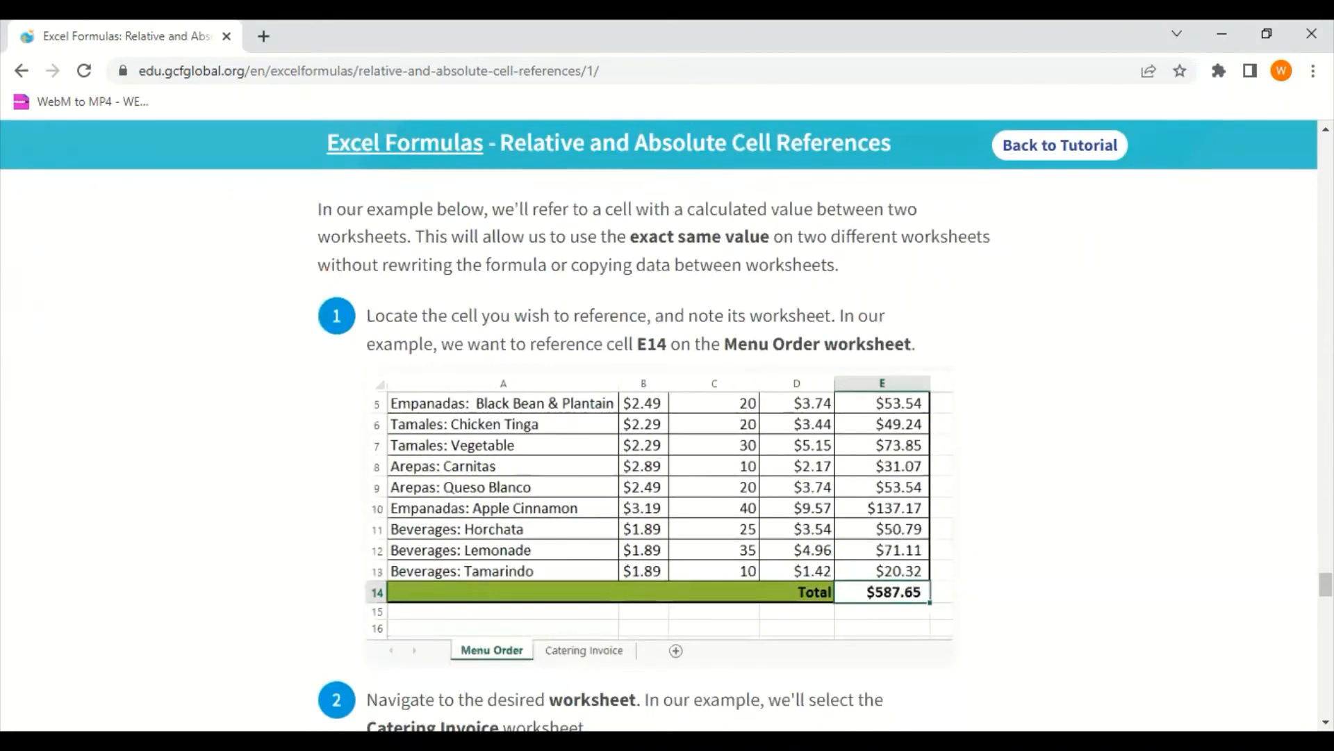
# Return to Excel, examine the Total formula in E15 on Menu Order, and open the Catering Invoice sheet
pyautogui.hotkey('alt', 'Tab')
pyautogui.scroll(-5, 455, 580)
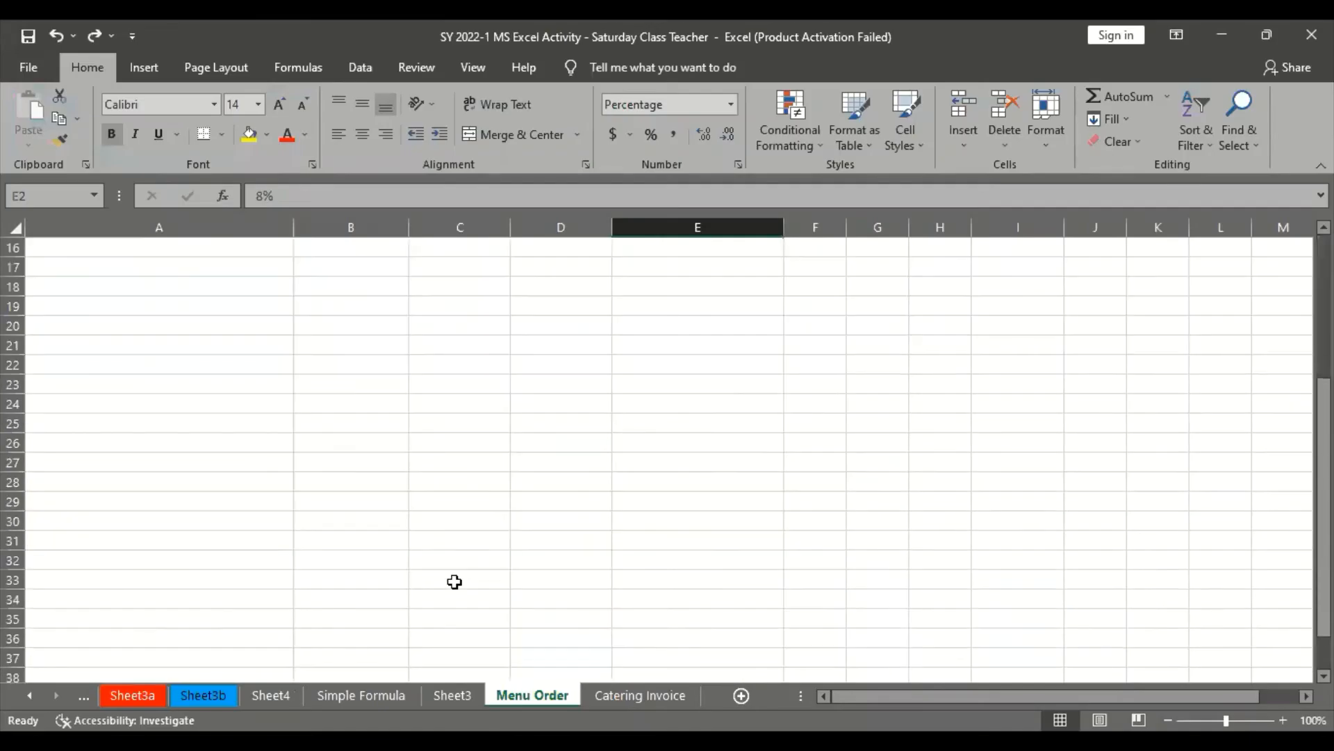
pyautogui.scroll(3, 455, 581)
pyautogui.click(745, 501)
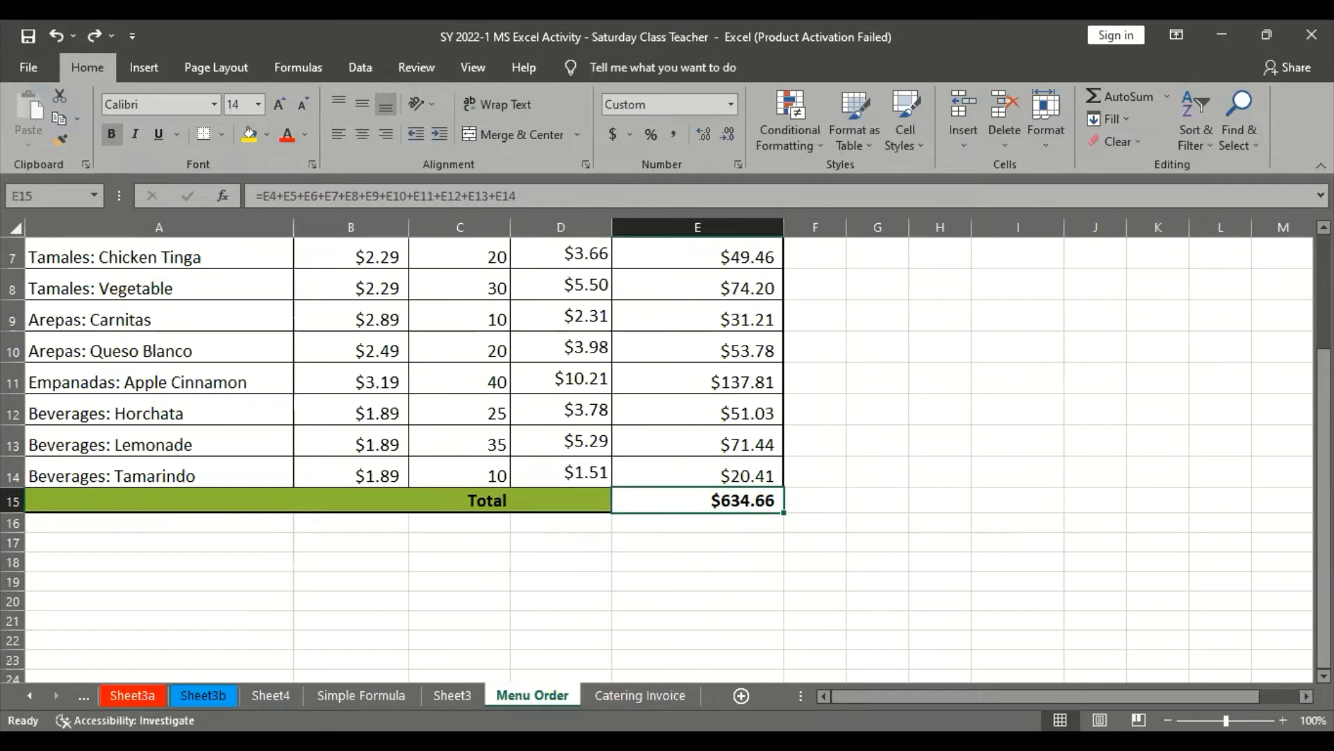
pyautogui.click(664, 695)
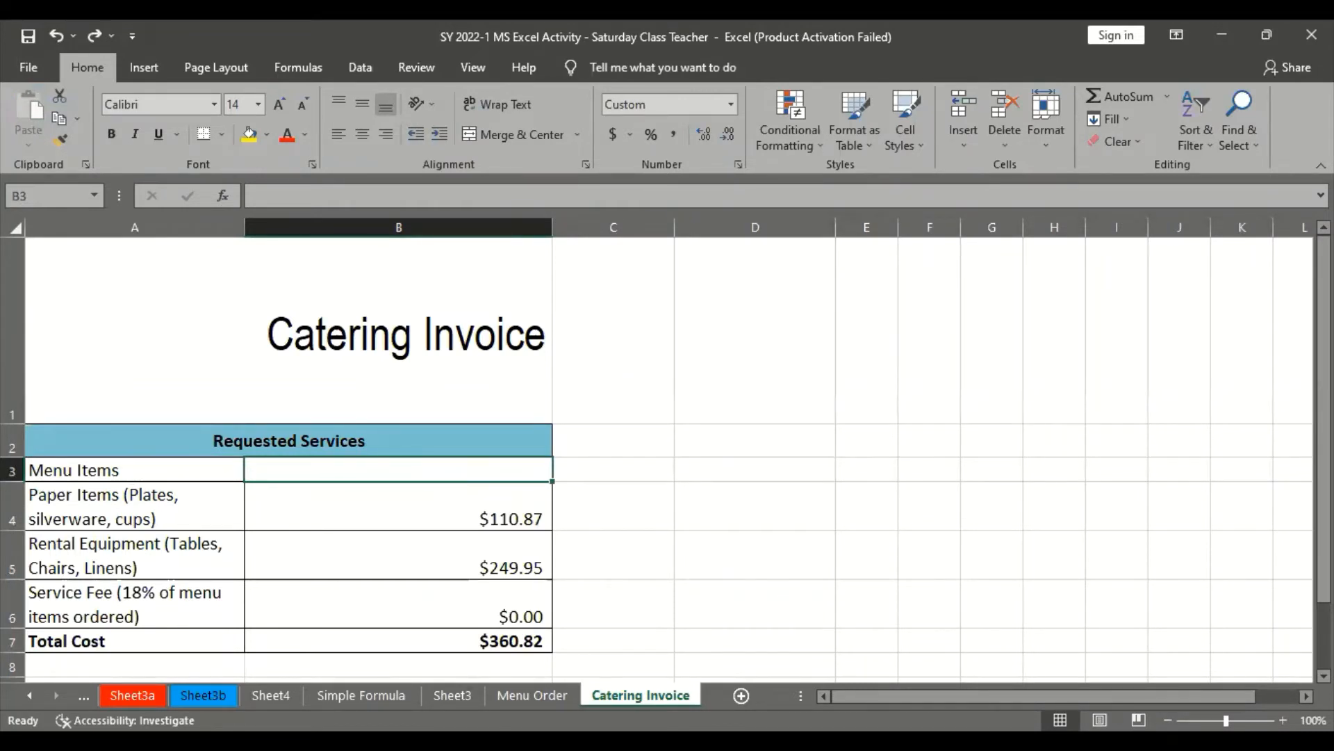
# Switch to the browser tutorial and read steps 2 to 4 on choosing the destination worksheet and cell
pyautogui.hotkey('alt', 'Tab')
pyautogui.scroll(-5, 657, 570)
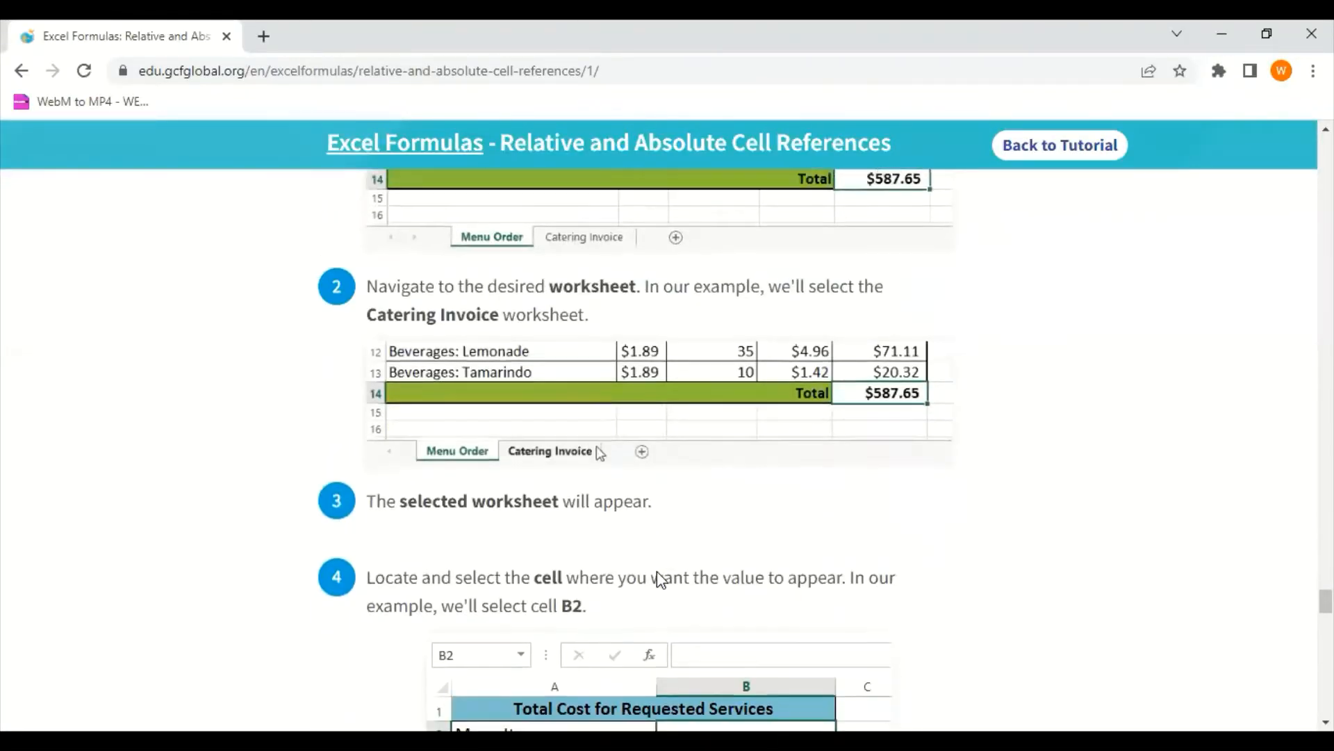
pyautogui.scroll(-1, 238, 700)
pyautogui.scroll(-2, 342, 686)
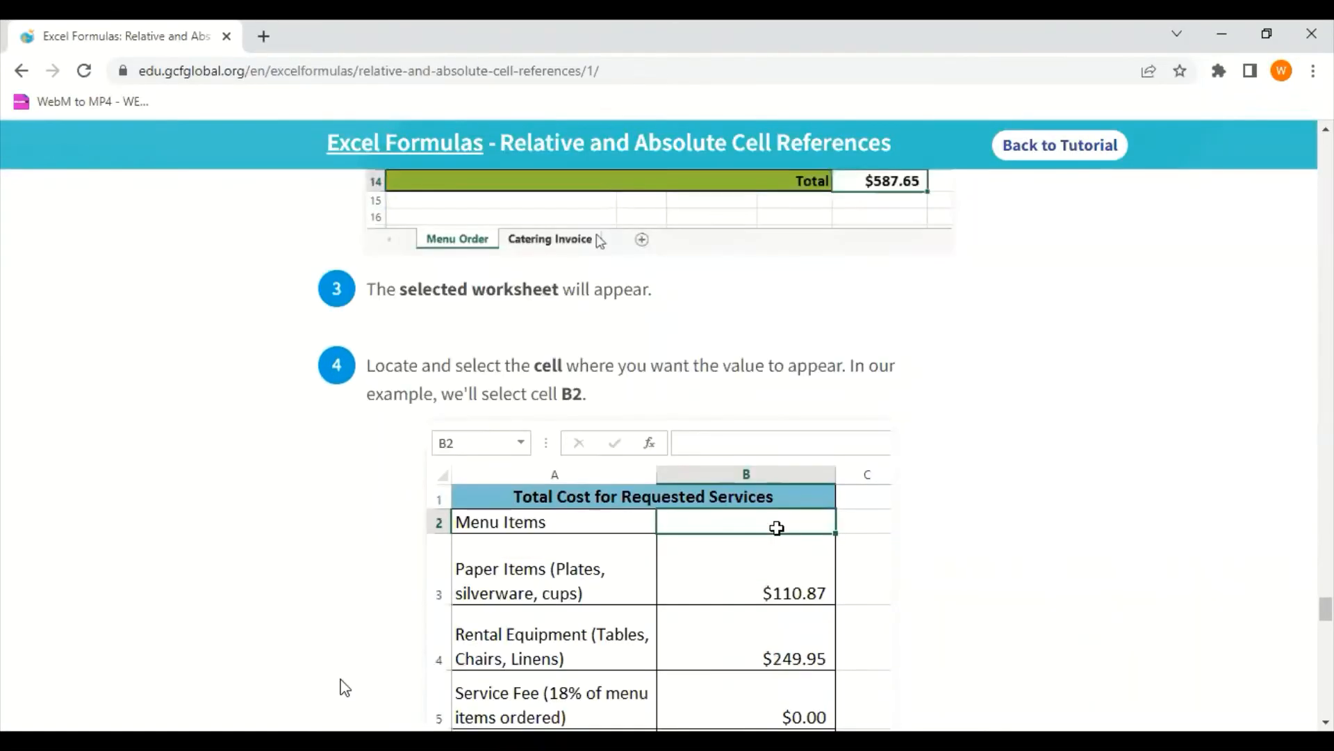
# Return to Excel and enter ='Menu Order'!E15 in Menu Items cell B3 on Catering Invoice, consulting tutorial steps 5 and 6 in the browser
pyautogui.hotkey('alt', 'Tab')
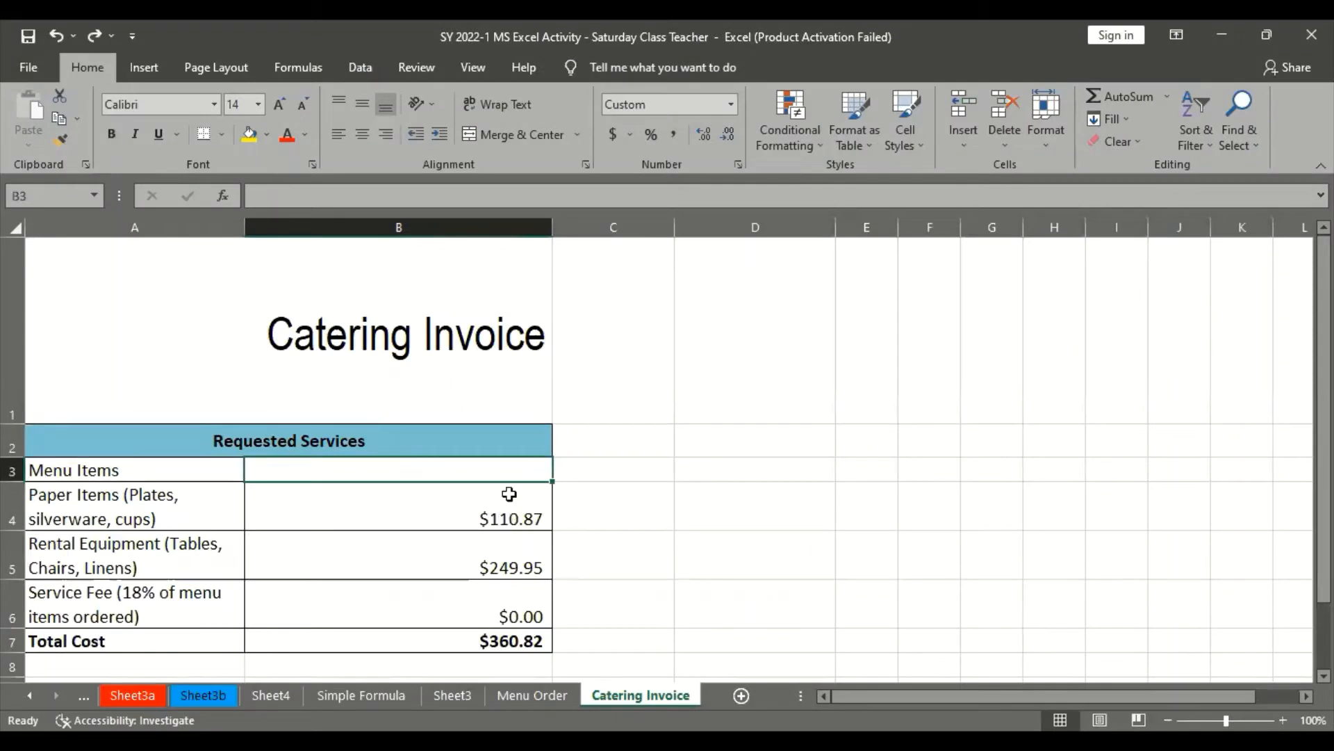
pyautogui.write('=')
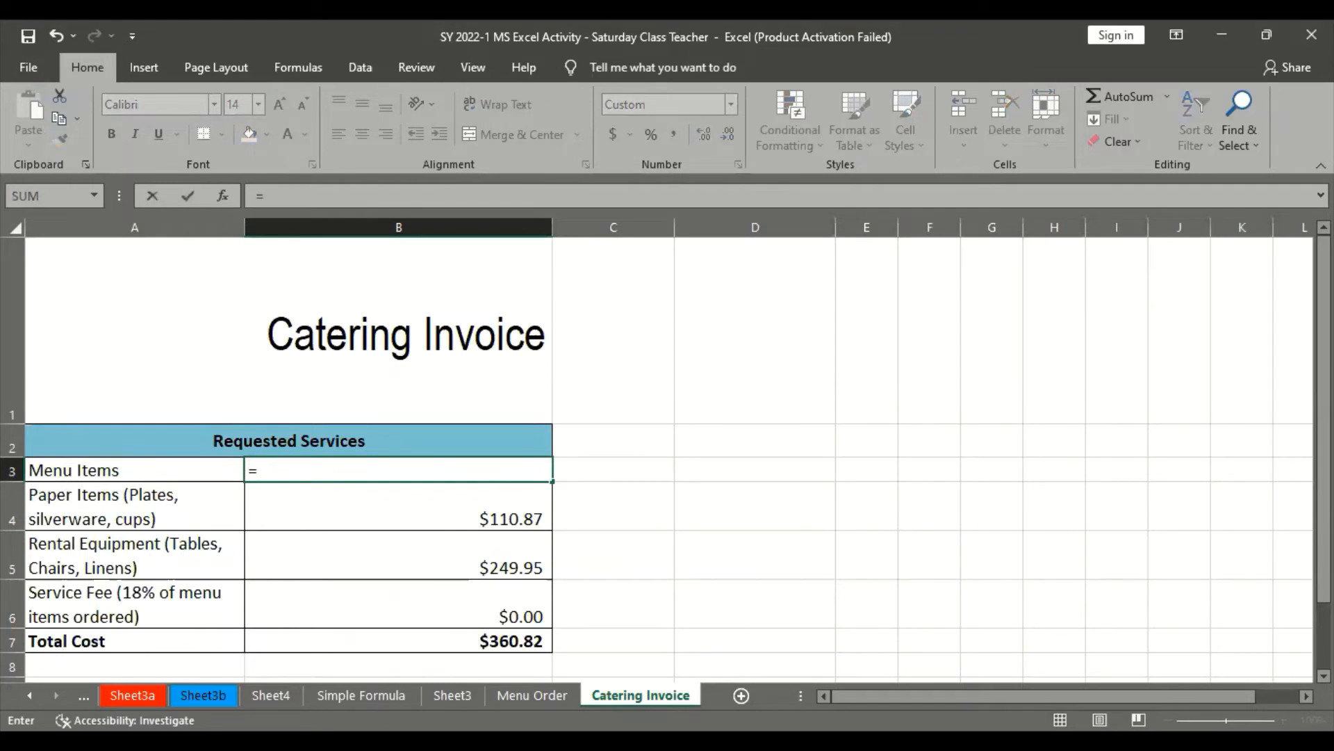
pyautogui.hotkey('alt', 'Tab')
pyautogui.scroll(-5, 645, 541)
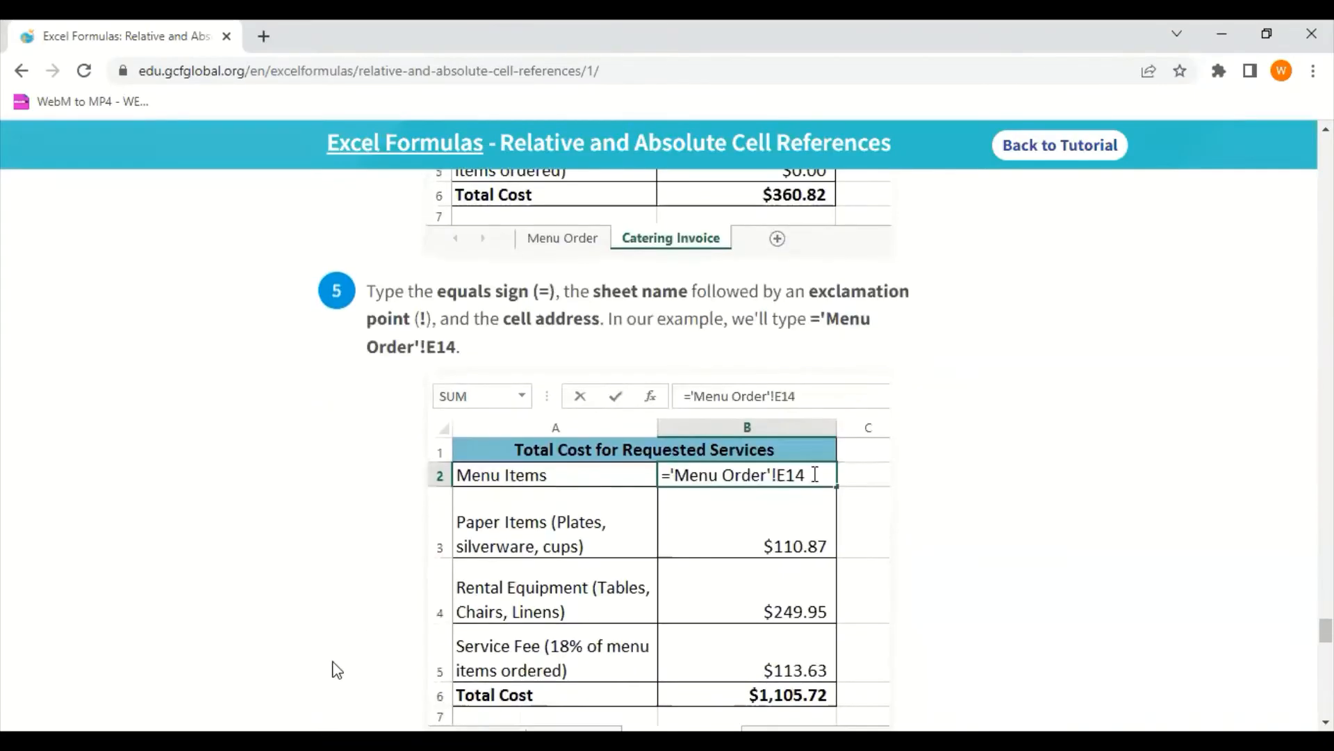
pyautogui.hotkey('alt', 'Tab')
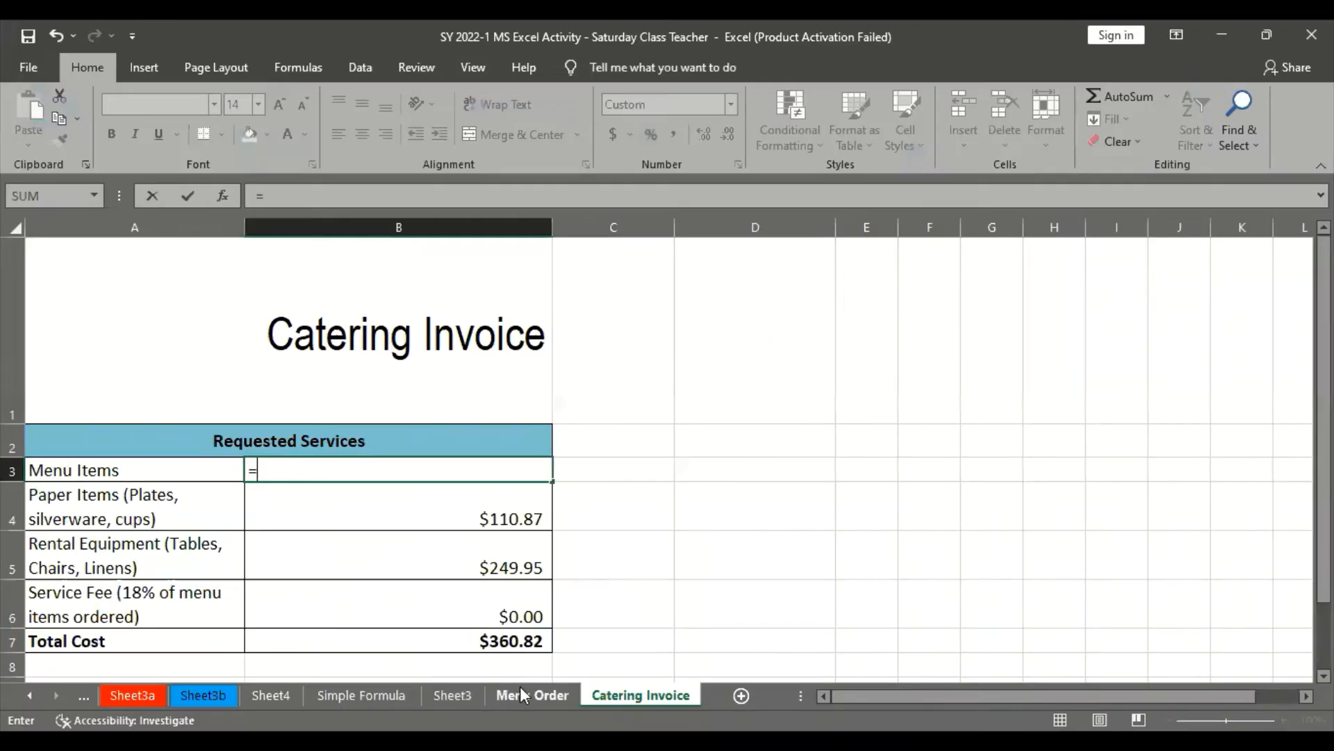
pyautogui.click(520, 688)
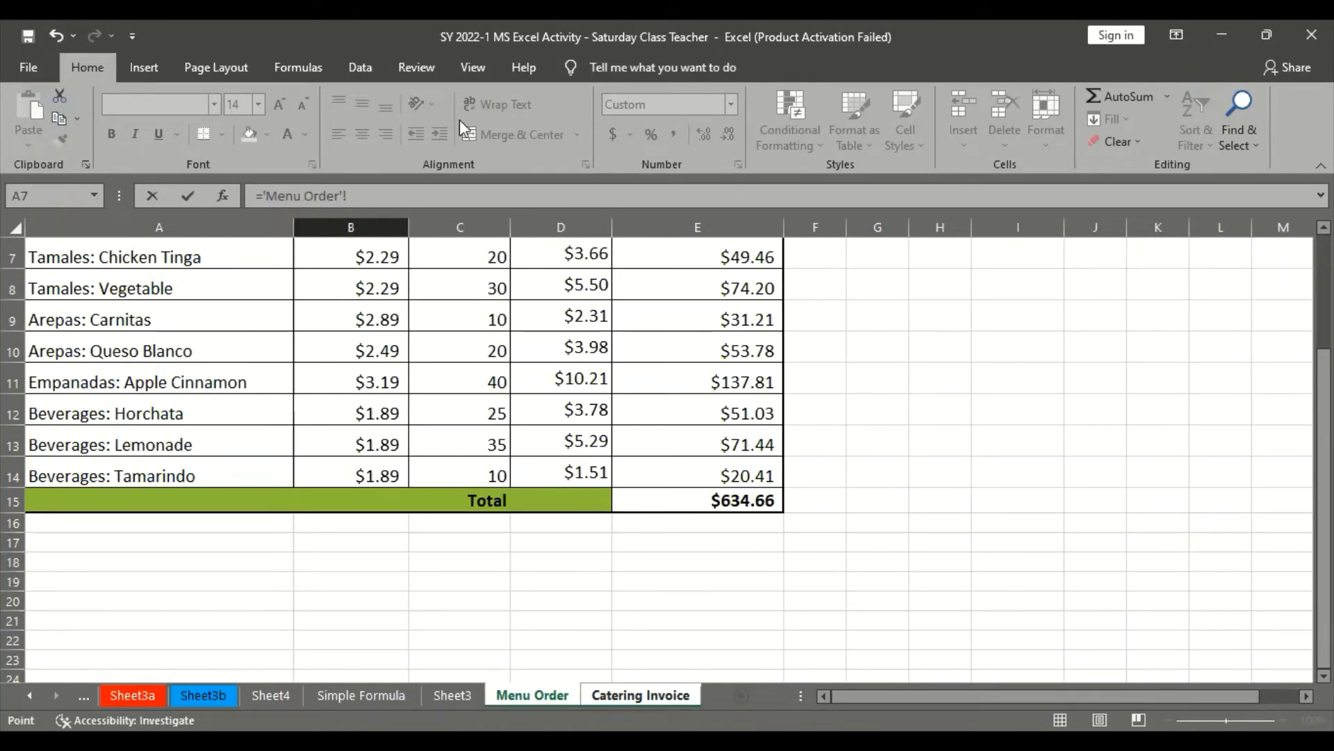
pyautogui.click(747, 496)
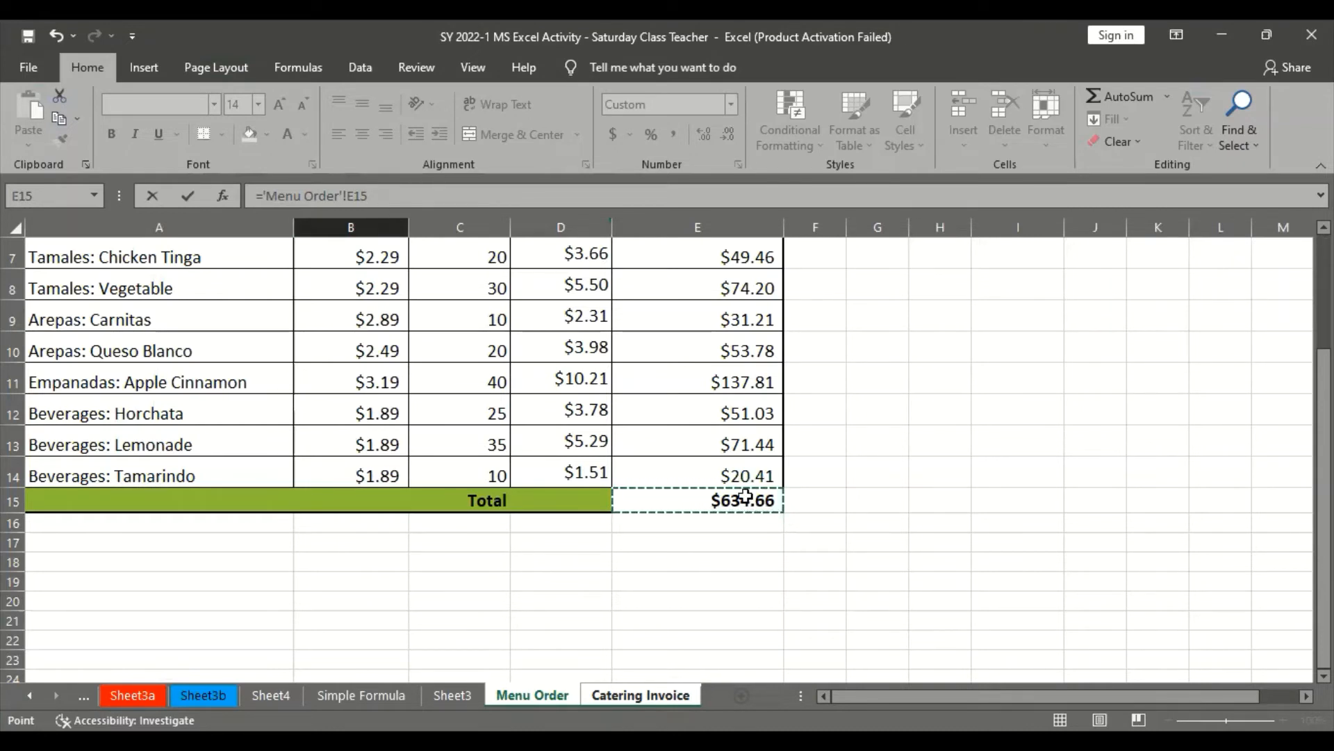
pyautogui.hotkey('alt', 'Tab')
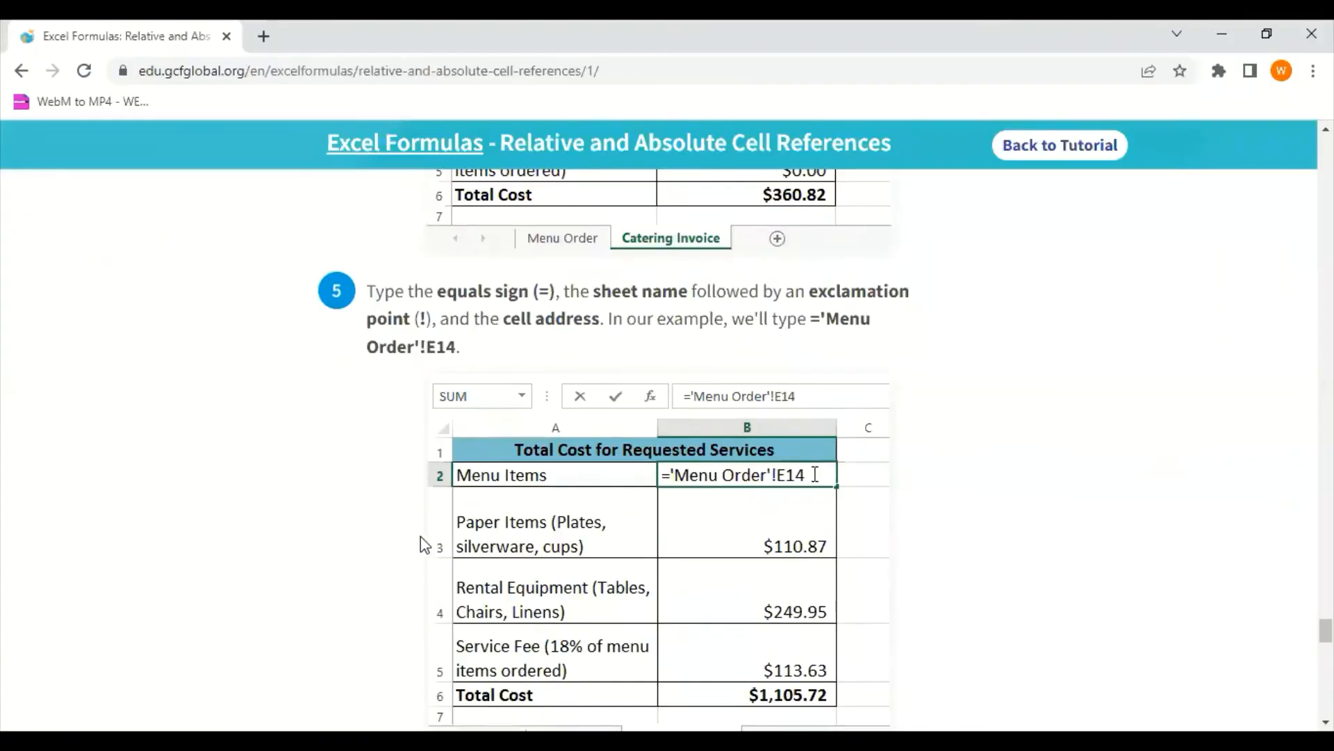
pyautogui.scroll(-4, 420, 536)
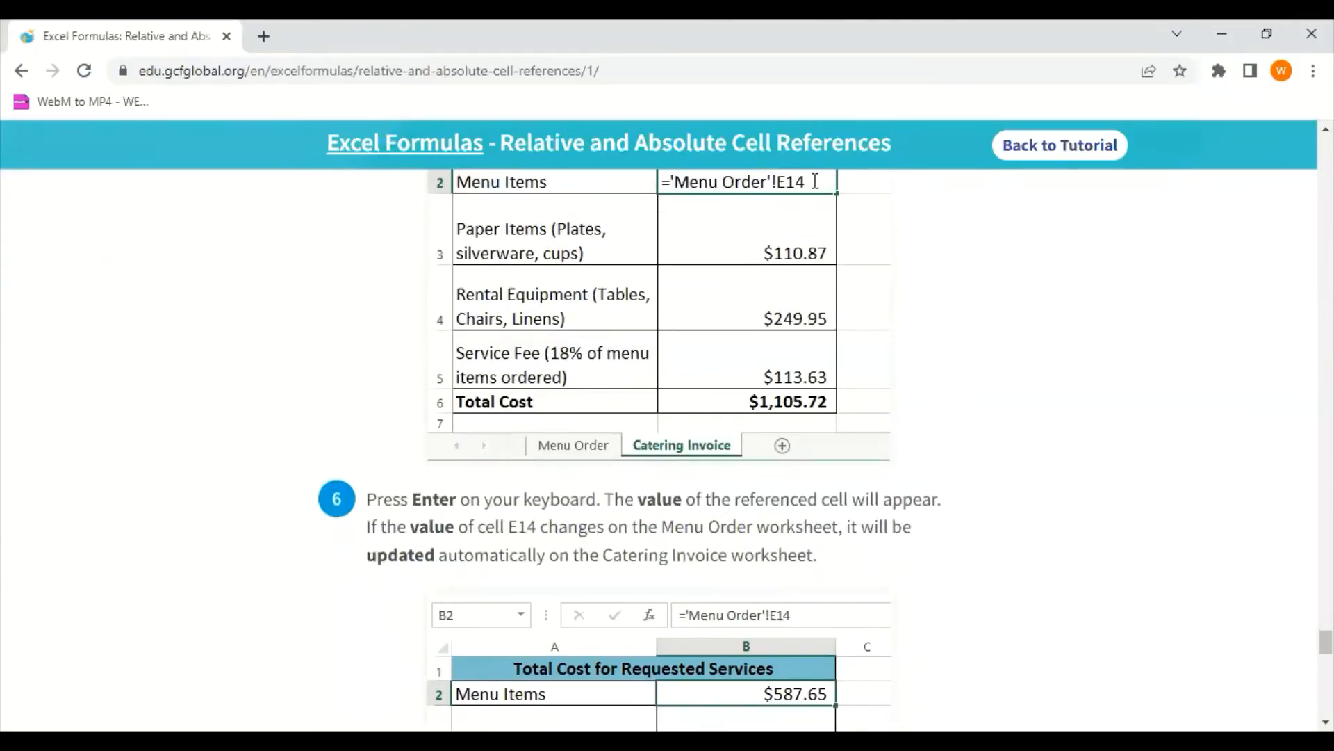
pyautogui.hotkey('alt', 'Tab')
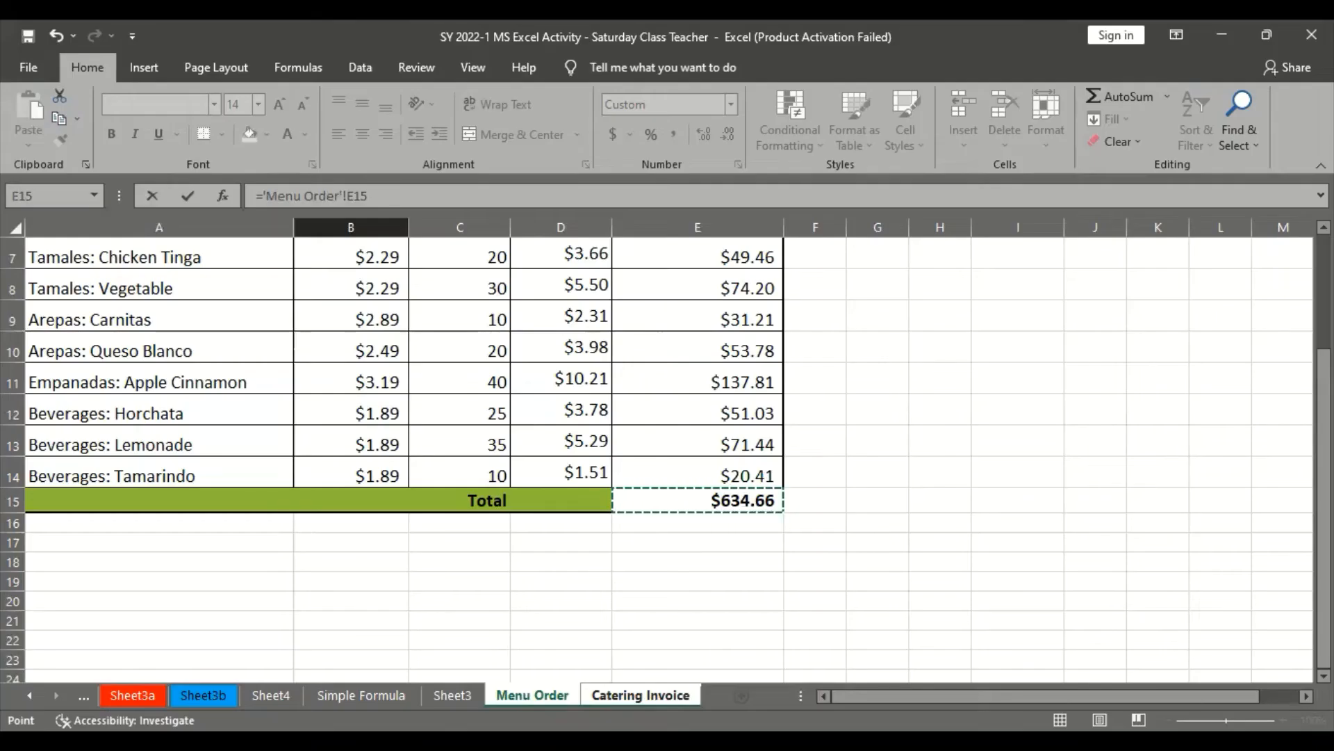
pyautogui.press('Return')
pyautogui.click(508, 473)
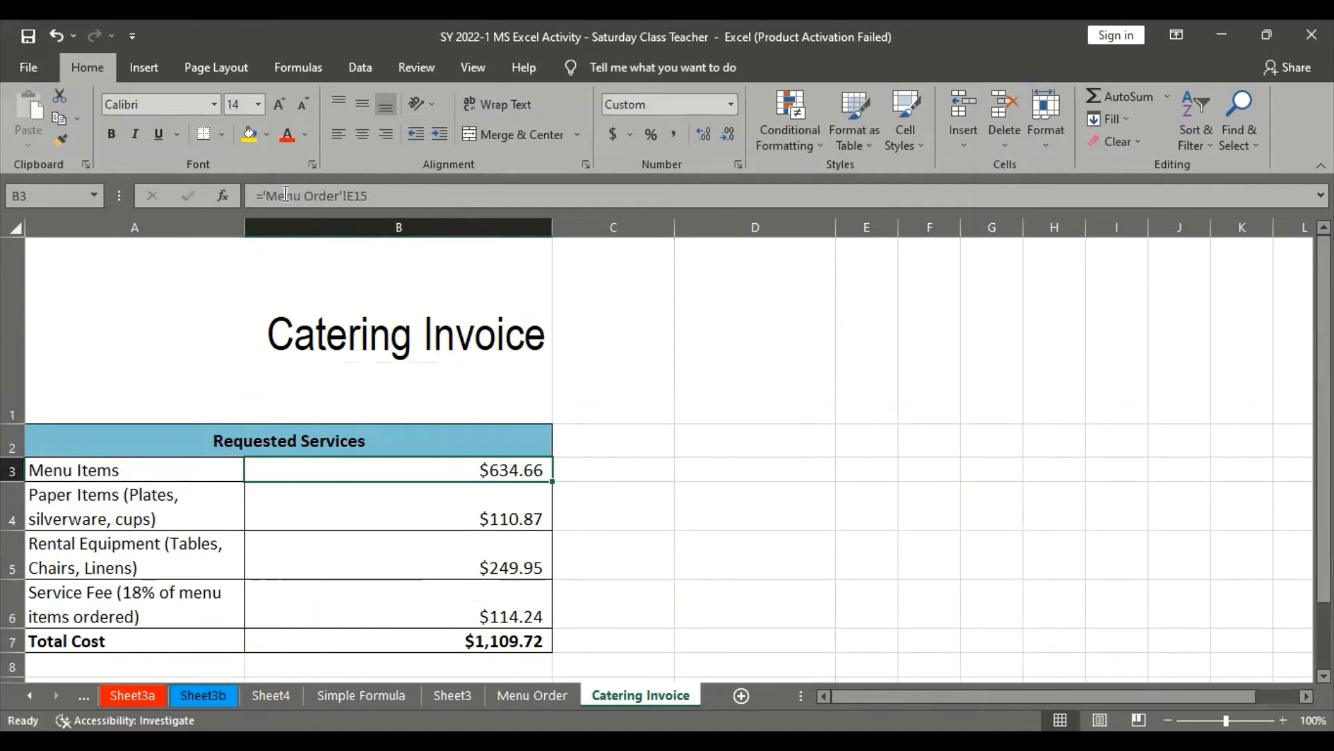
# Recheck the total in E15 on Menu Order, and switch to the browser tutorial to read step 6, the renaming note and the Challenge
pyautogui.click(536, 694)
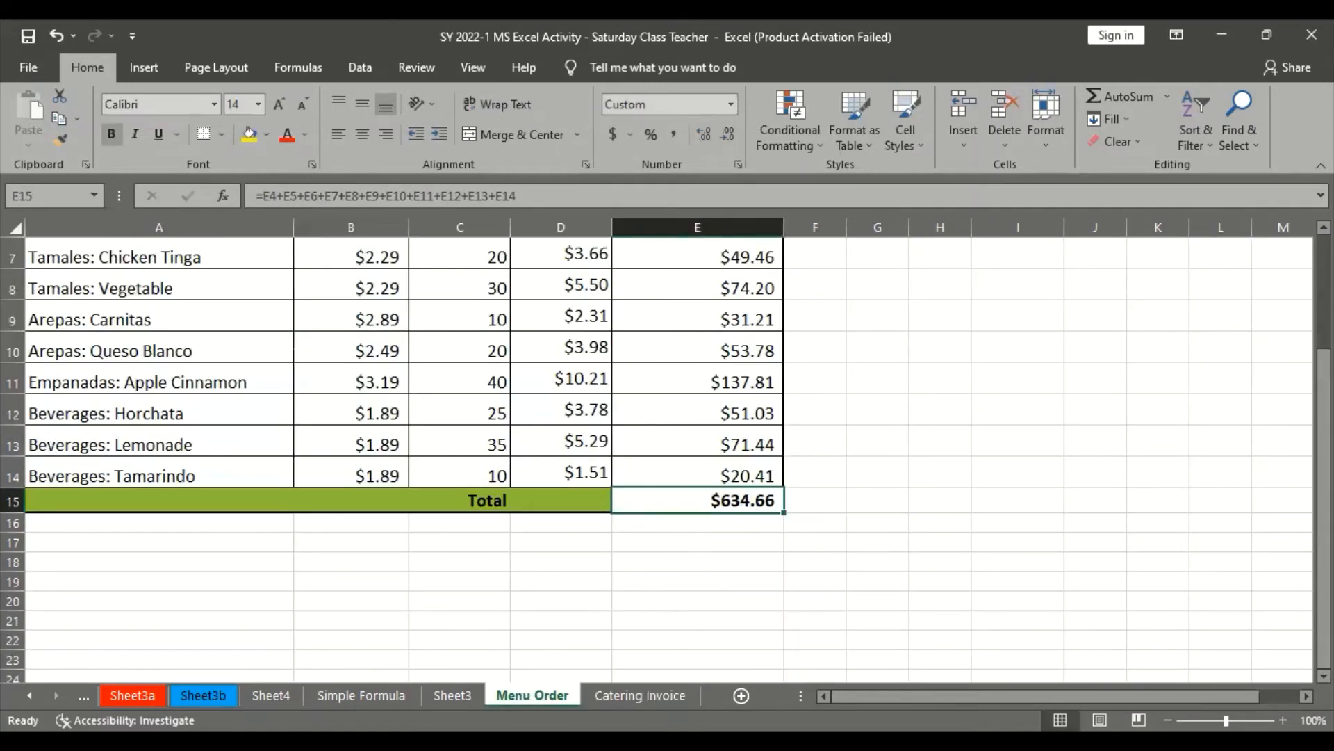
pyautogui.hotkey('alt', 'Tab')
pyautogui.scroll(-2, 543, 565)
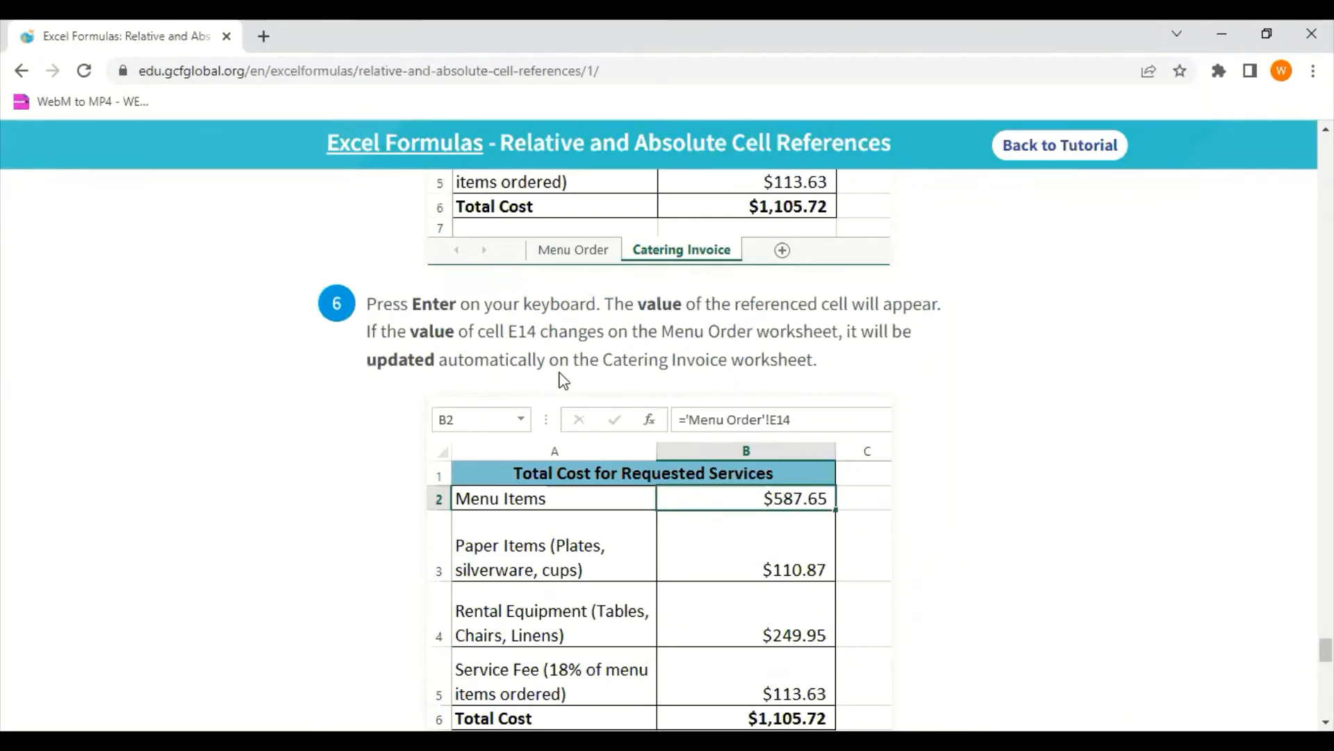
pyautogui.scroll(-7, 561, 376)
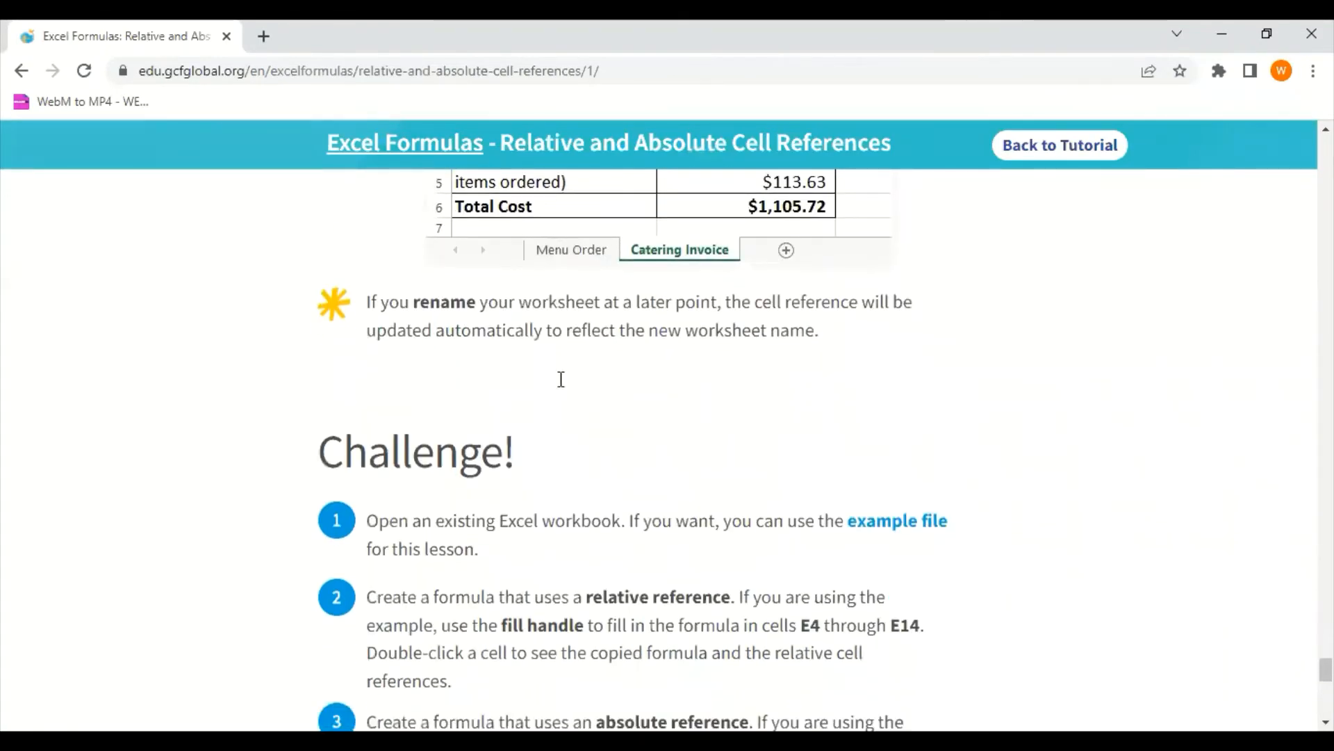
pyautogui.scroll(-4, 560, 378)
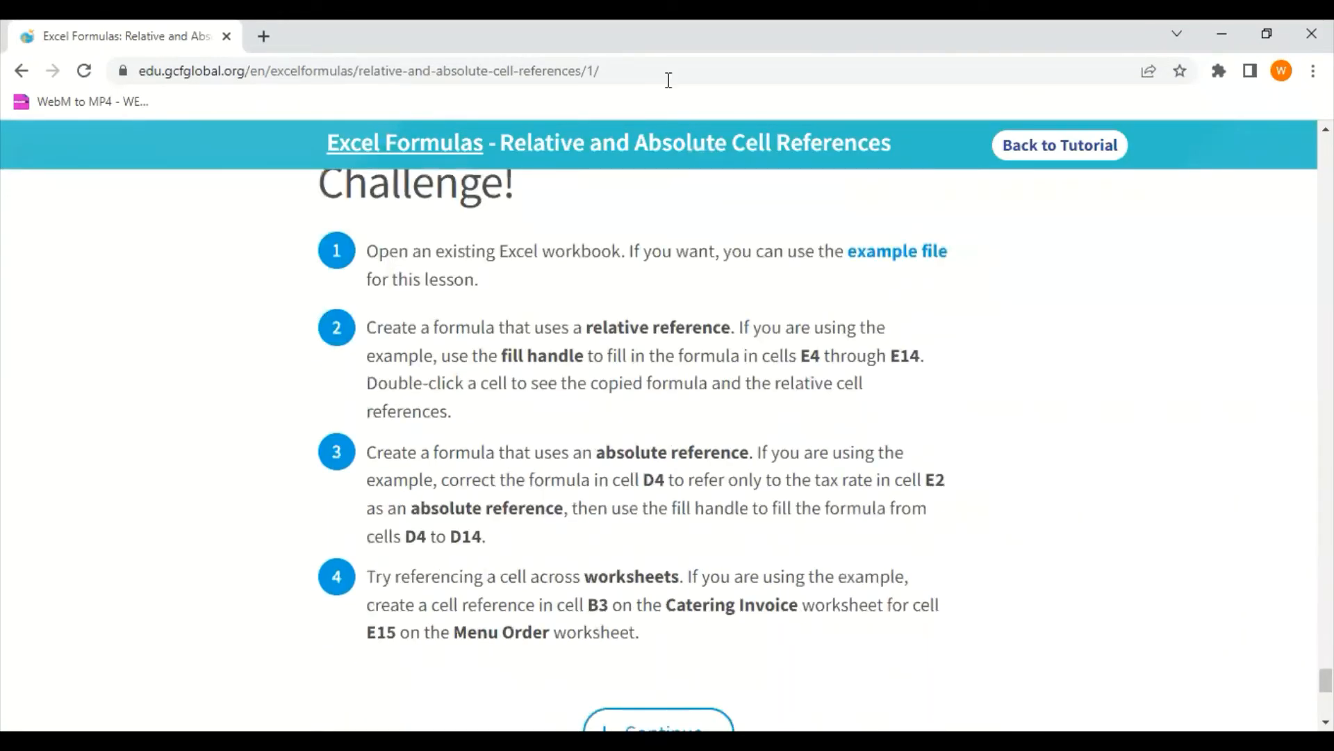
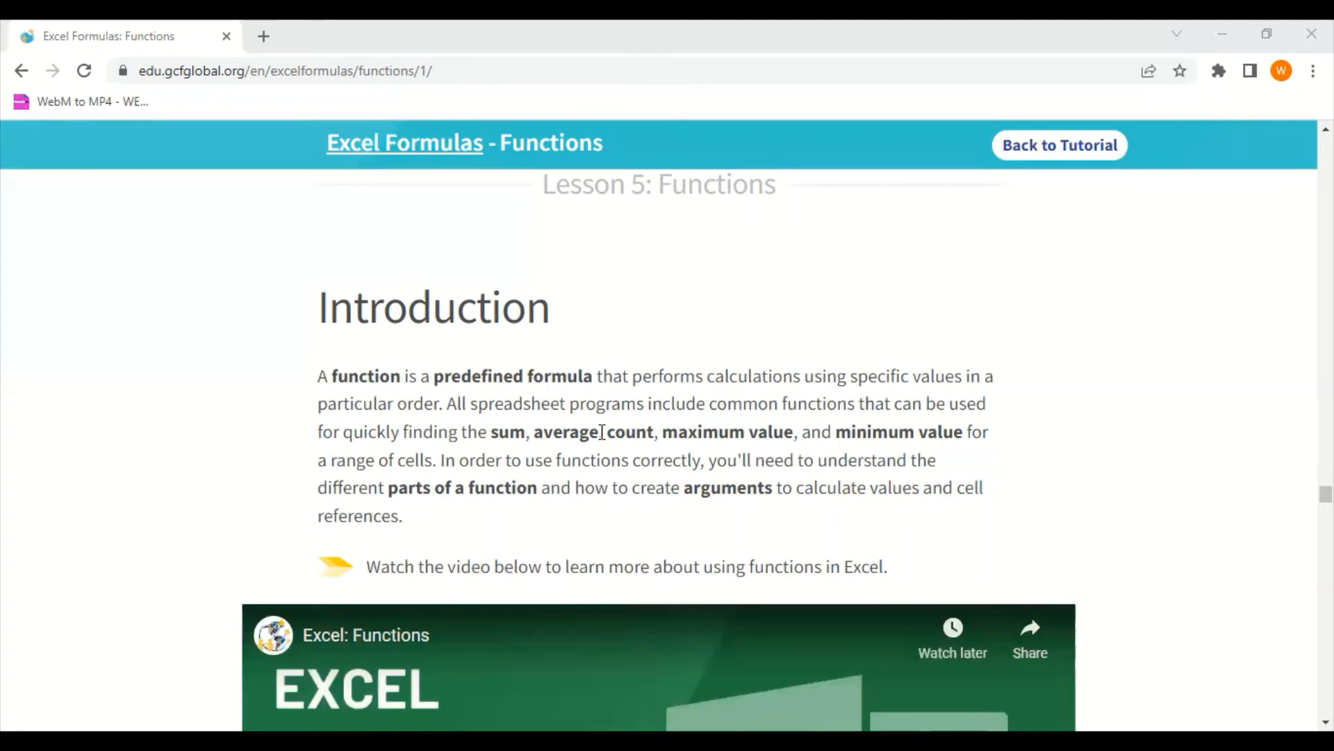
# Read the Functions lesson's introduction, the parts of a function, and the =AVERAGE(B1:B9) example under Working with arguments
pyautogui.scroll(-2, 602, 432)
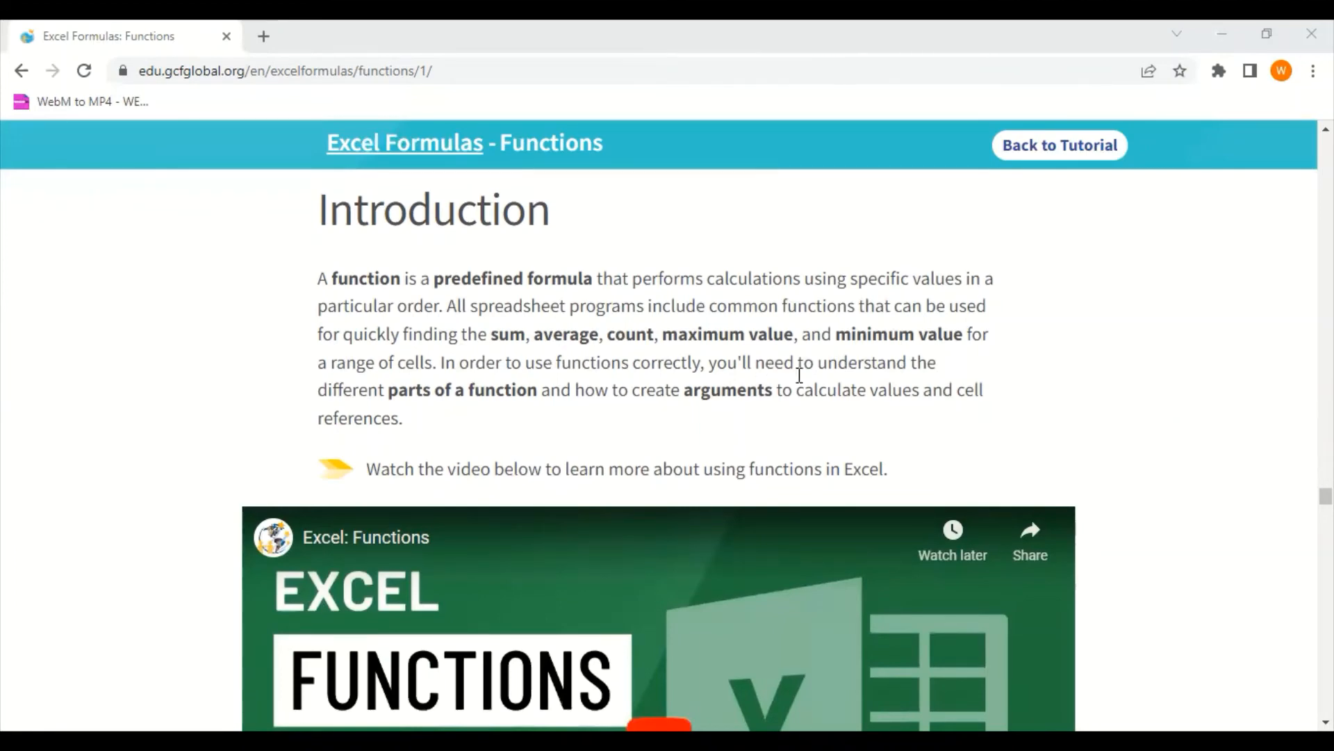
pyautogui.scroll(-10, 925, 441)
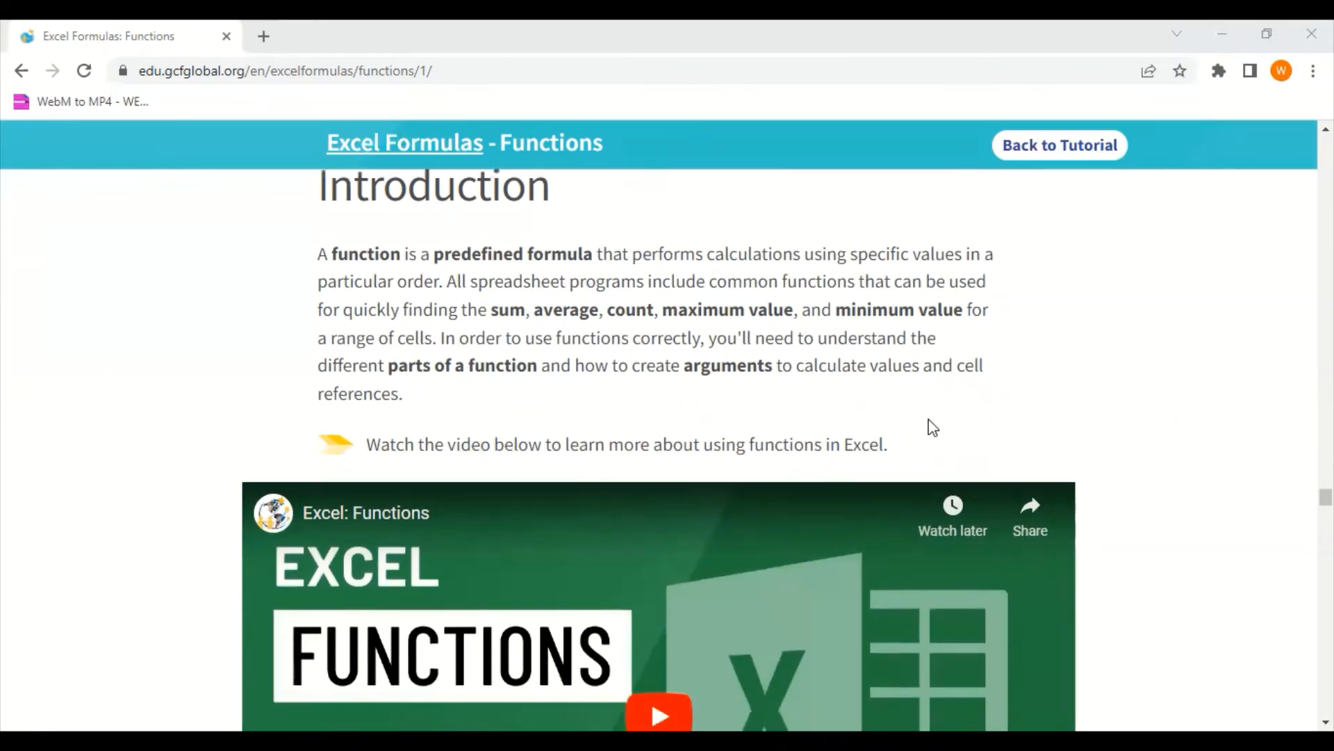
pyautogui.scroll(1, 923, 430)
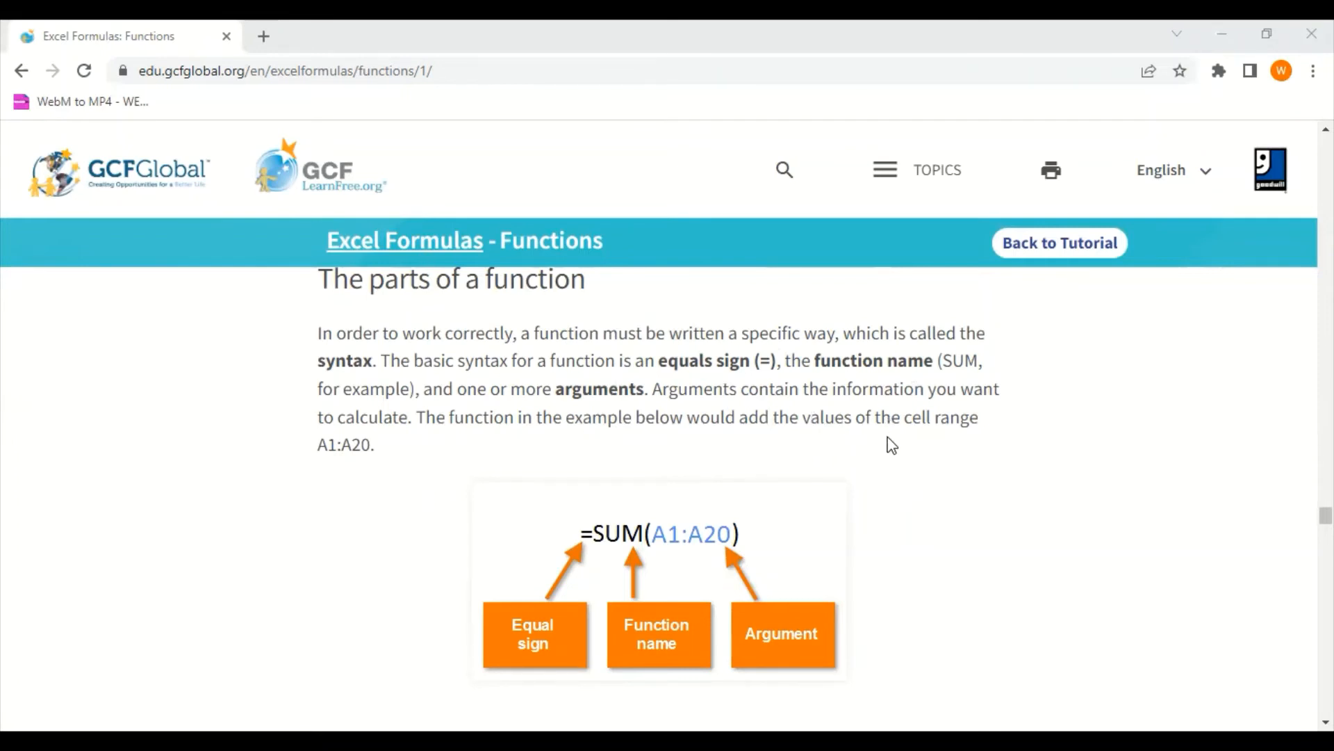
pyautogui.scroll(-7, 892, 445)
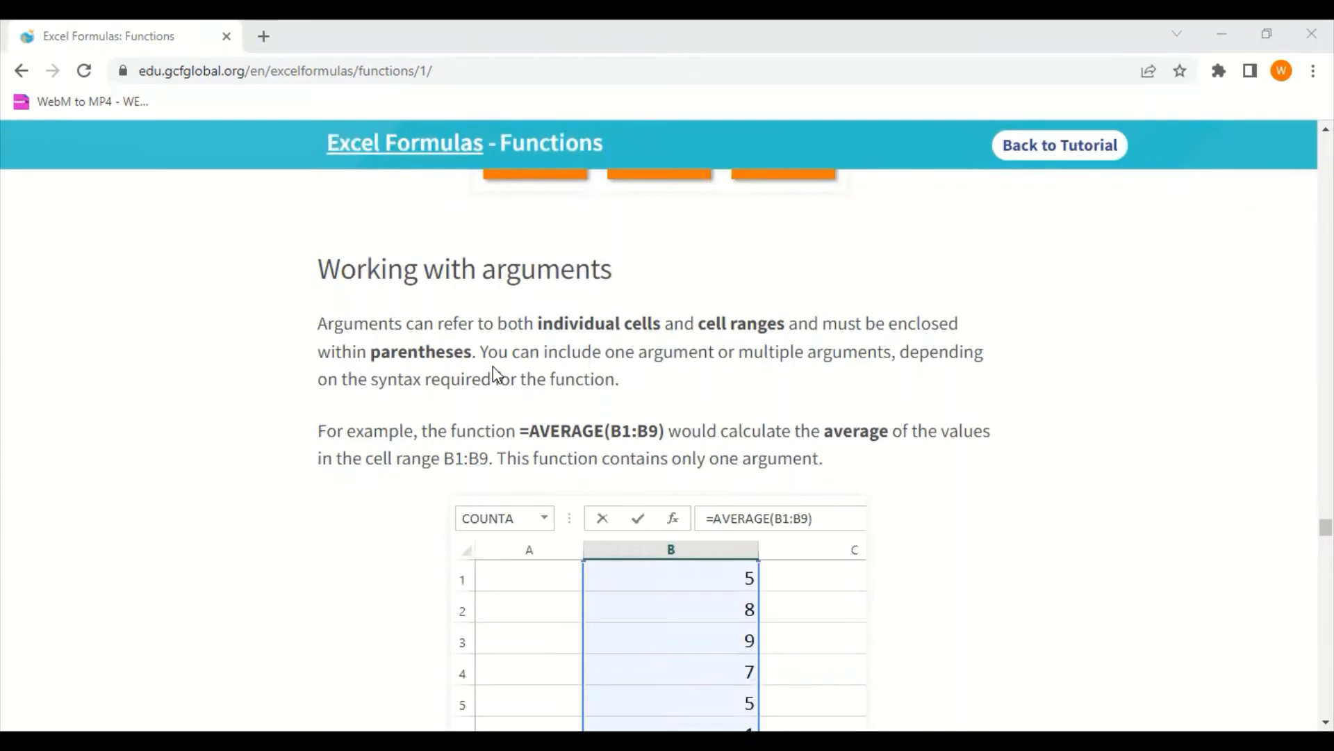
pyautogui.scroll(-3, 518, 425)
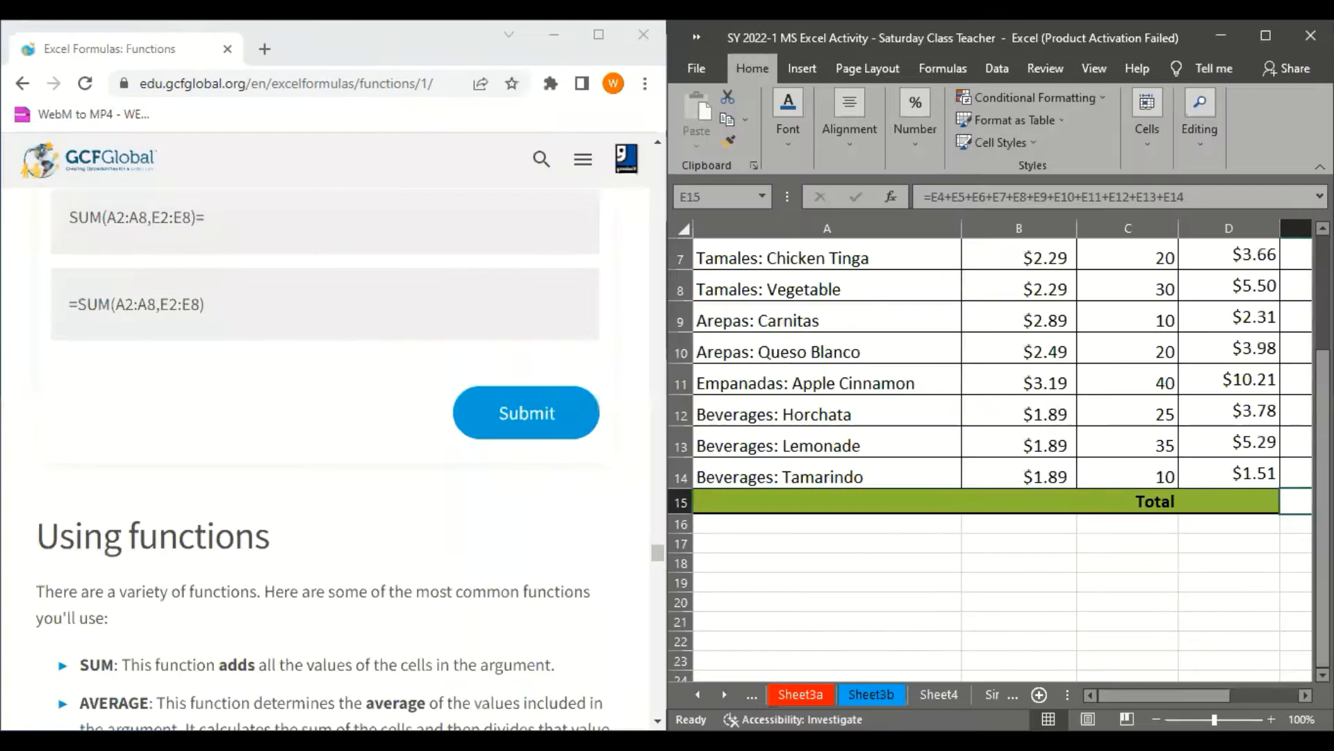
# Switch to Excel beside the tutorial, open Sheet3, select cell B1, and bring up the tutorial's AVERAGE example for reference
pyautogui.hotkey('ctrl', 'pagedown')
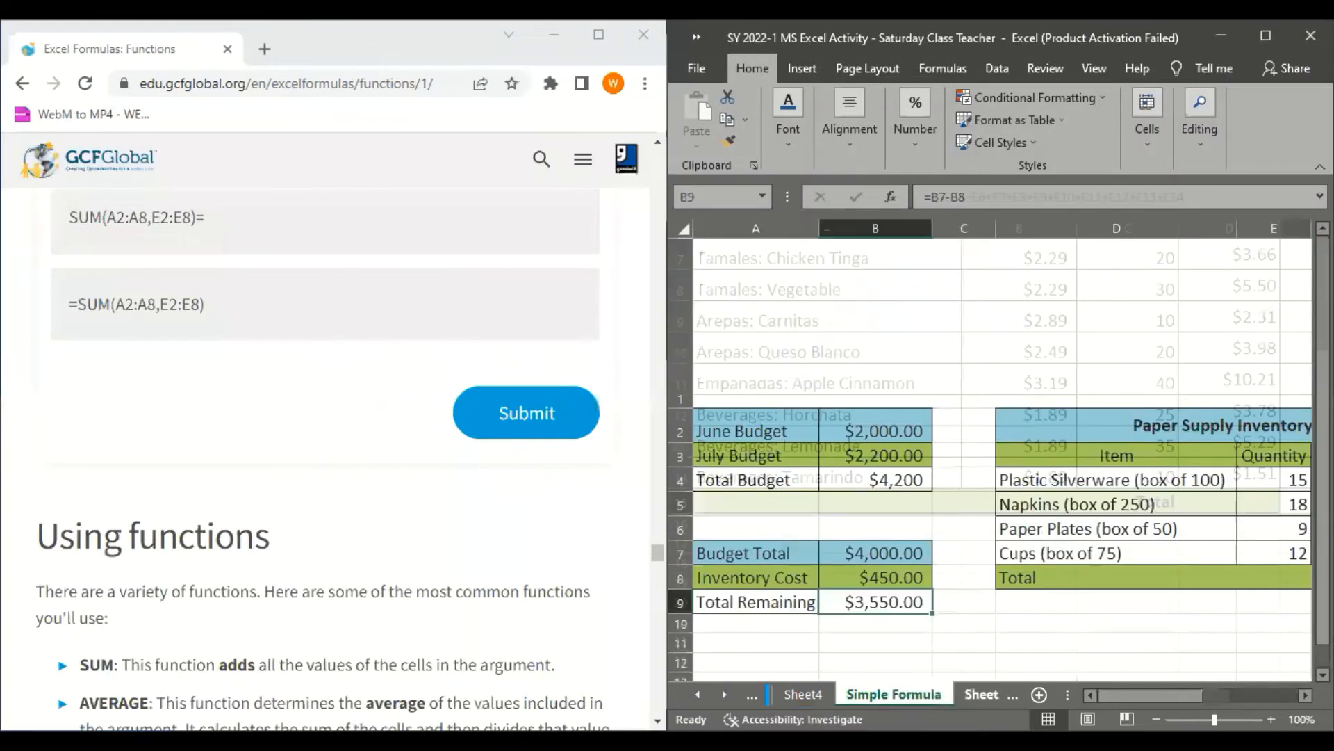
pyautogui.hotkey('ctrl', 'pagedown')
pyautogui.click(908, 453)
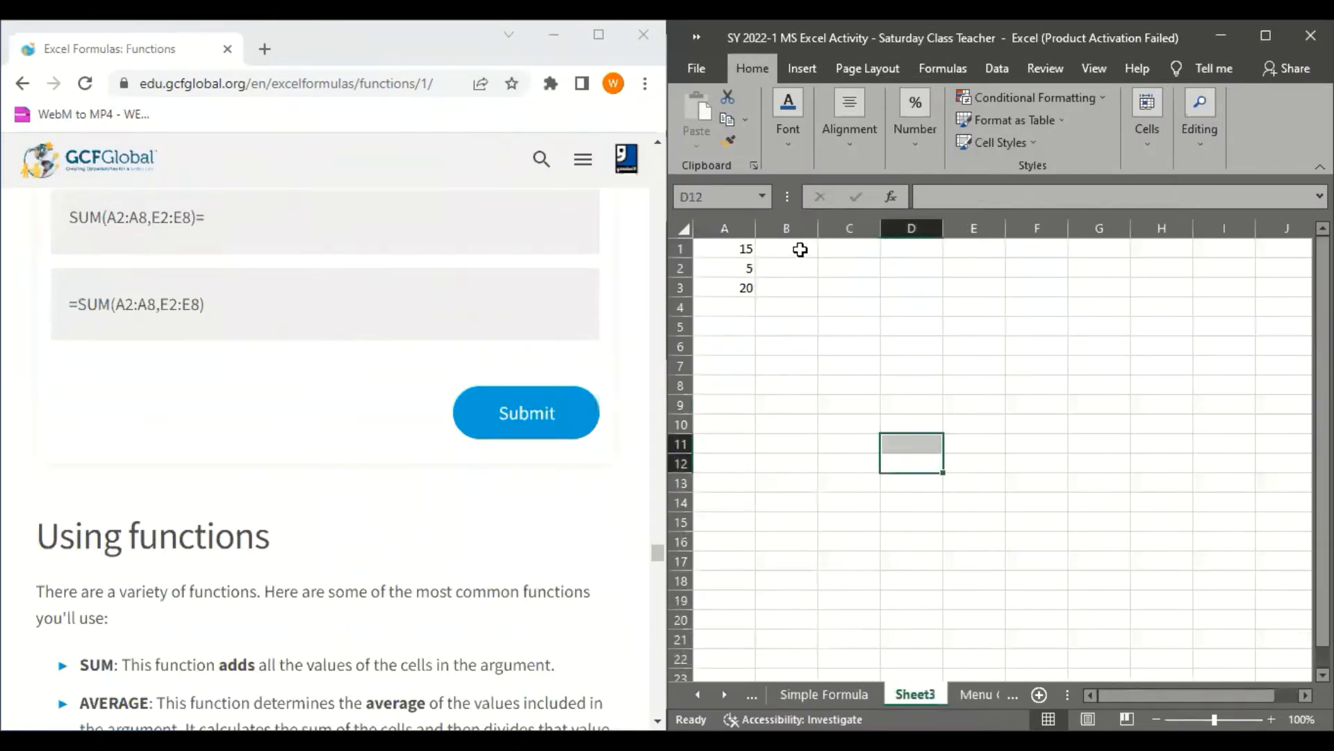
pyautogui.click(798, 250)
pyautogui.scroll(1, 330, 451)
pyautogui.scroll(15, 324, 443)
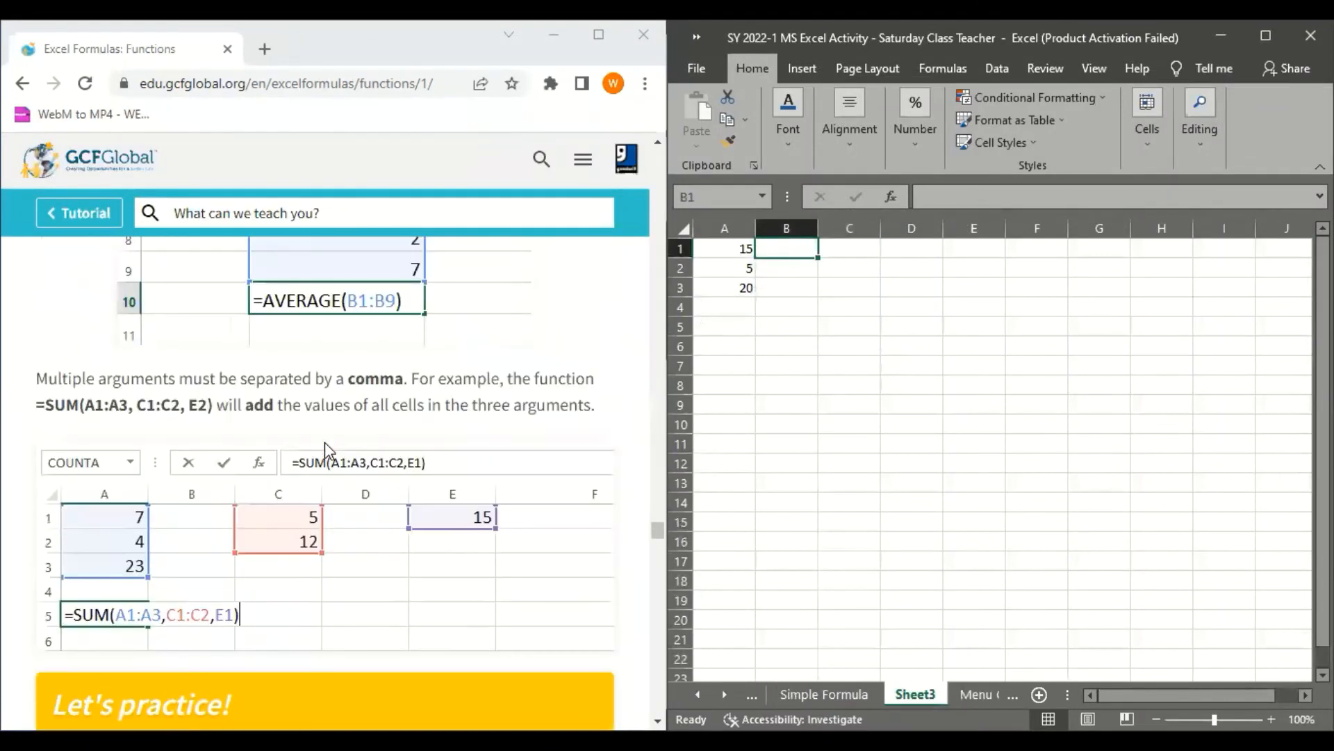
pyautogui.scroll(-2, 324, 442)
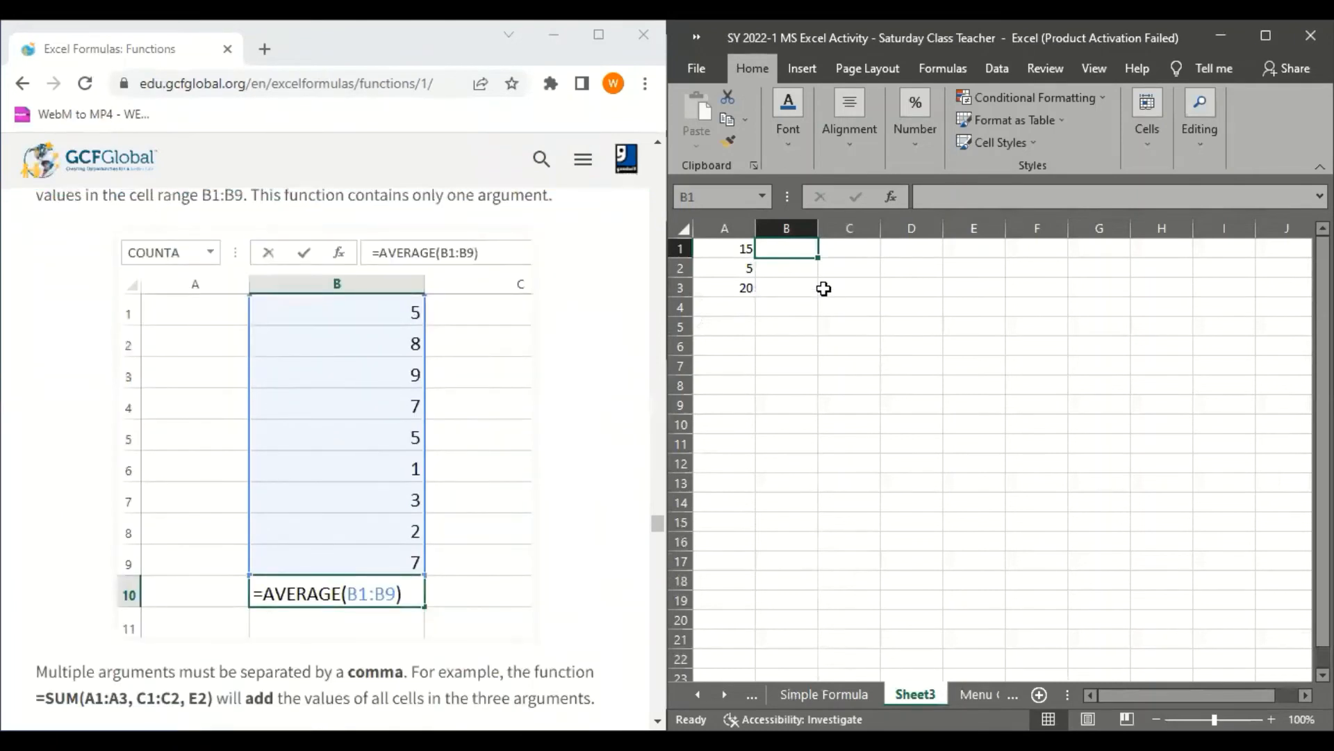
# Enter the example values 5, 8, 9, 7, 5, 1, 3, 2 and 7 in cells B1 to B9 of Sheet3
pyautogui.write('5')
pyautogui.press('Return')
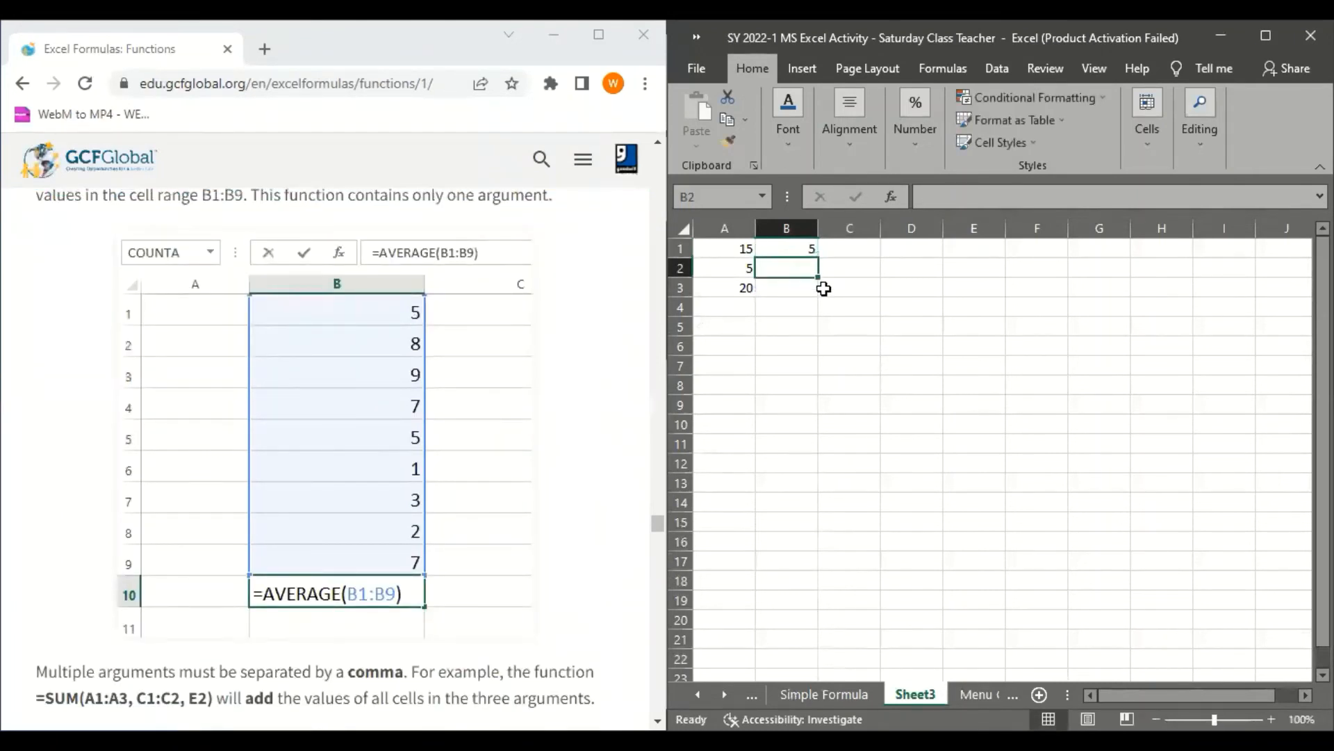
pyautogui.write('8')
pyautogui.press('Return')
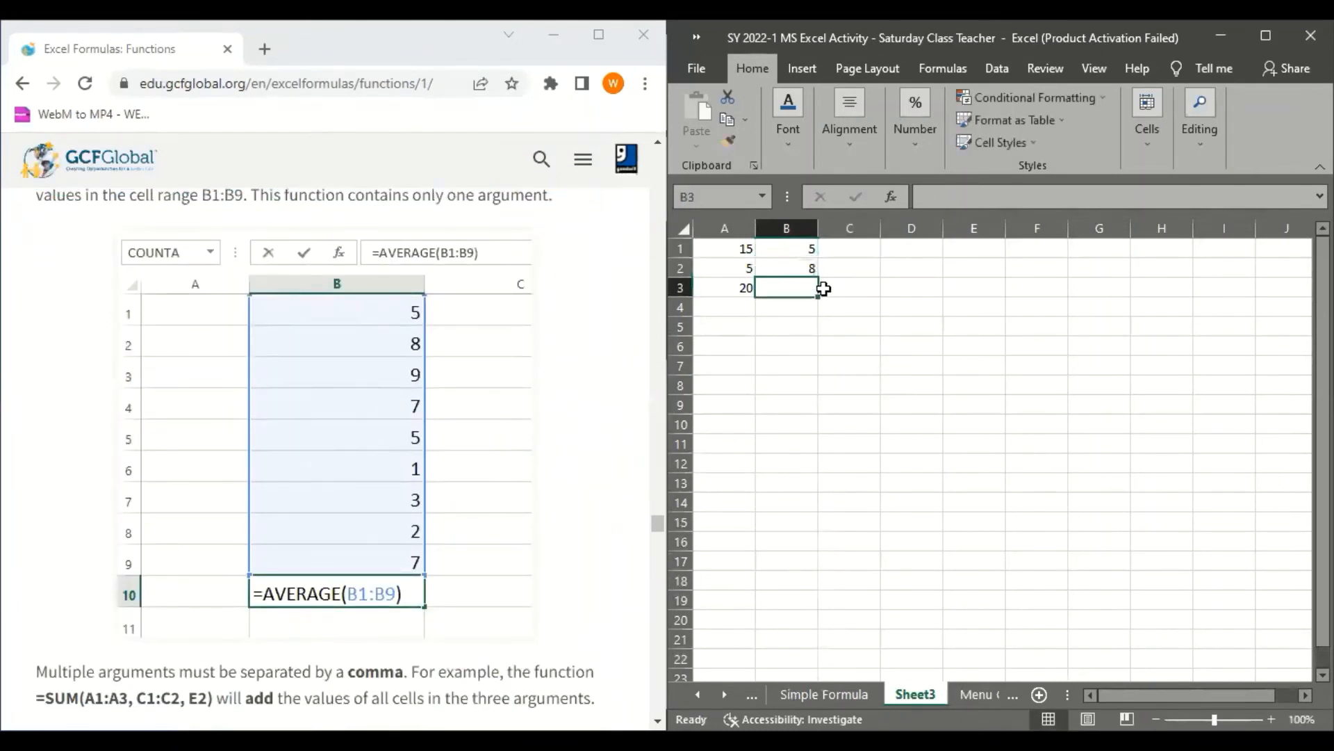
pyautogui.write('9')
pyautogui.press('Return')
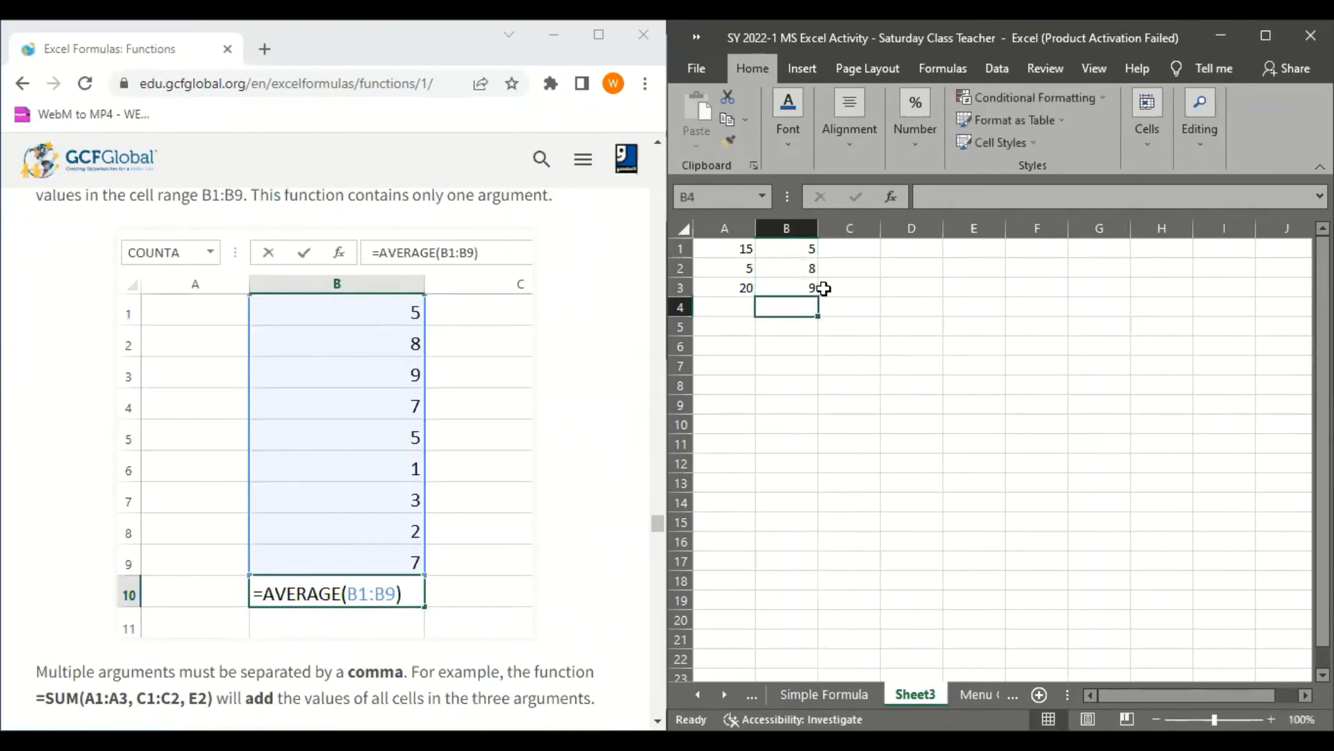
pyautogui.write('7')
pyautogui.press('Return')
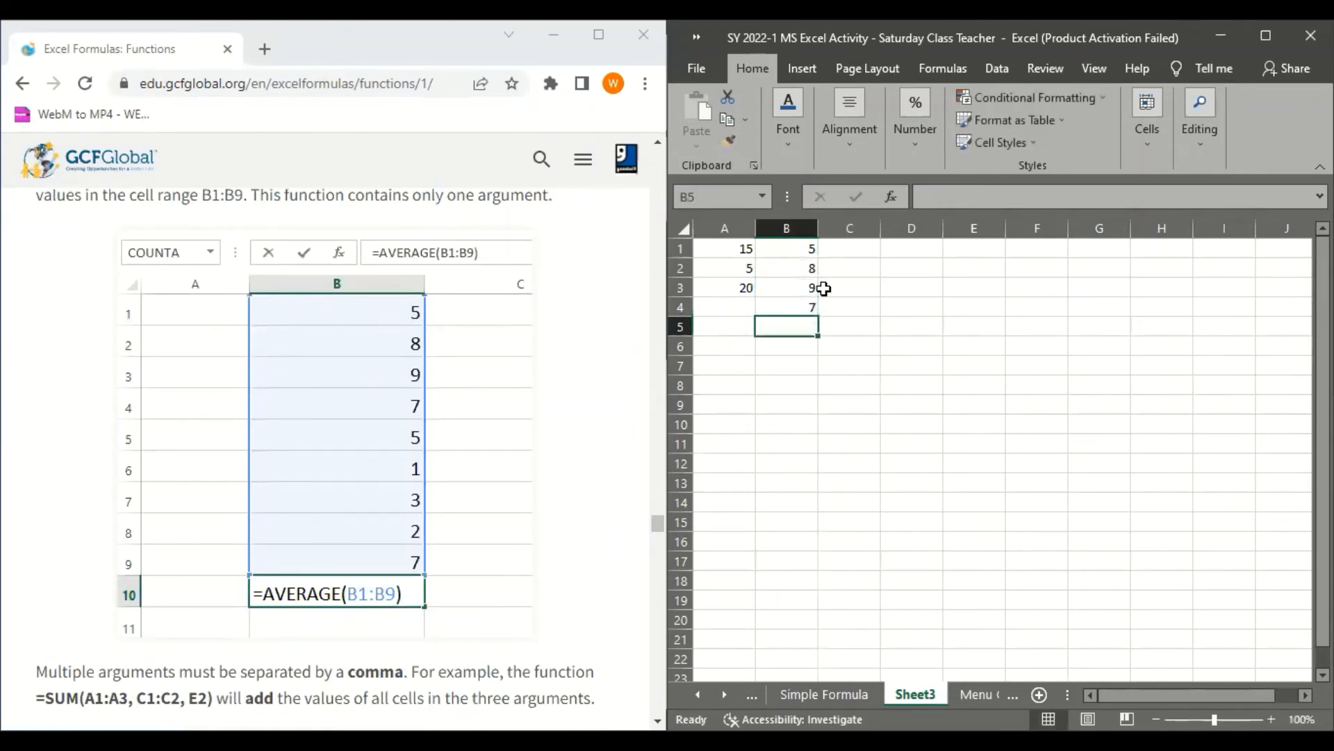
pyautogui.write('5')
pyautogui.press('Return')
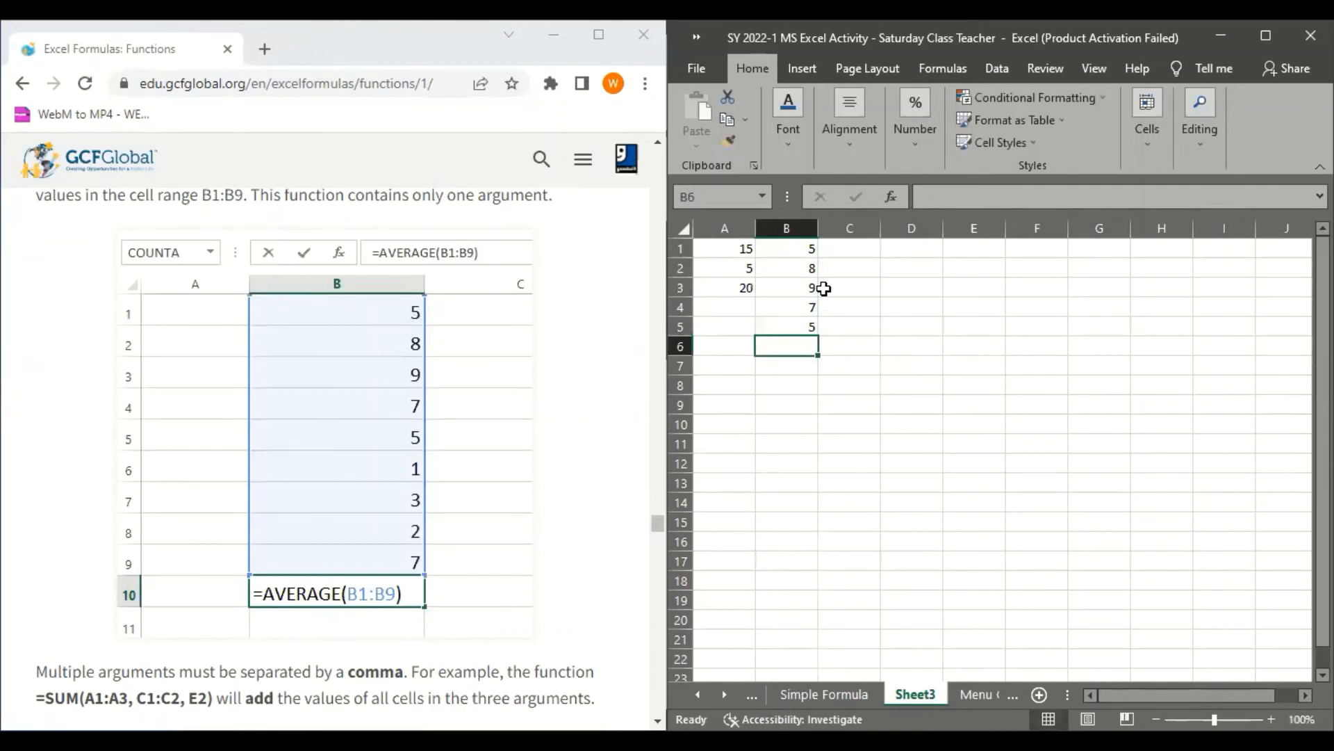
pyautogui.write('1')
pyautogui.press('Return')
pyautogui.write('3')
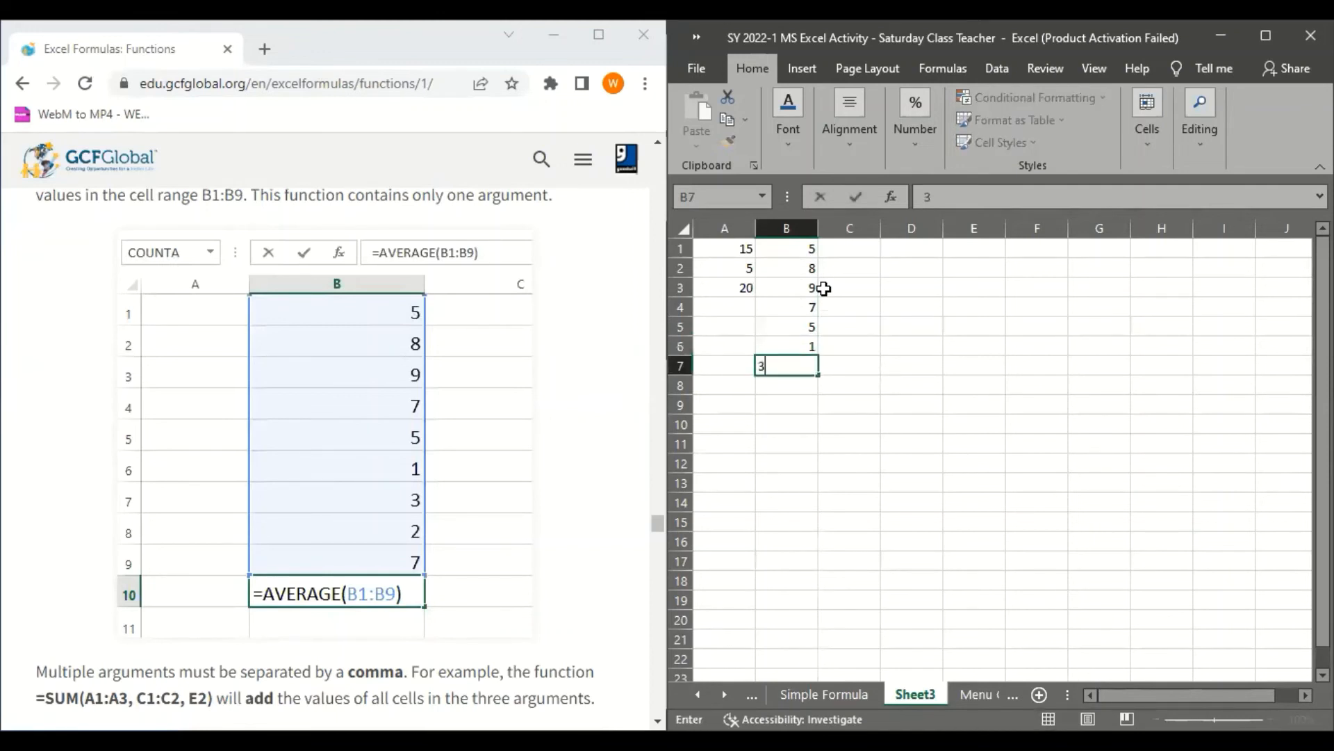
pyautogui.press('Return')
pyautogui.write('2')
pyautogui.press('Return')
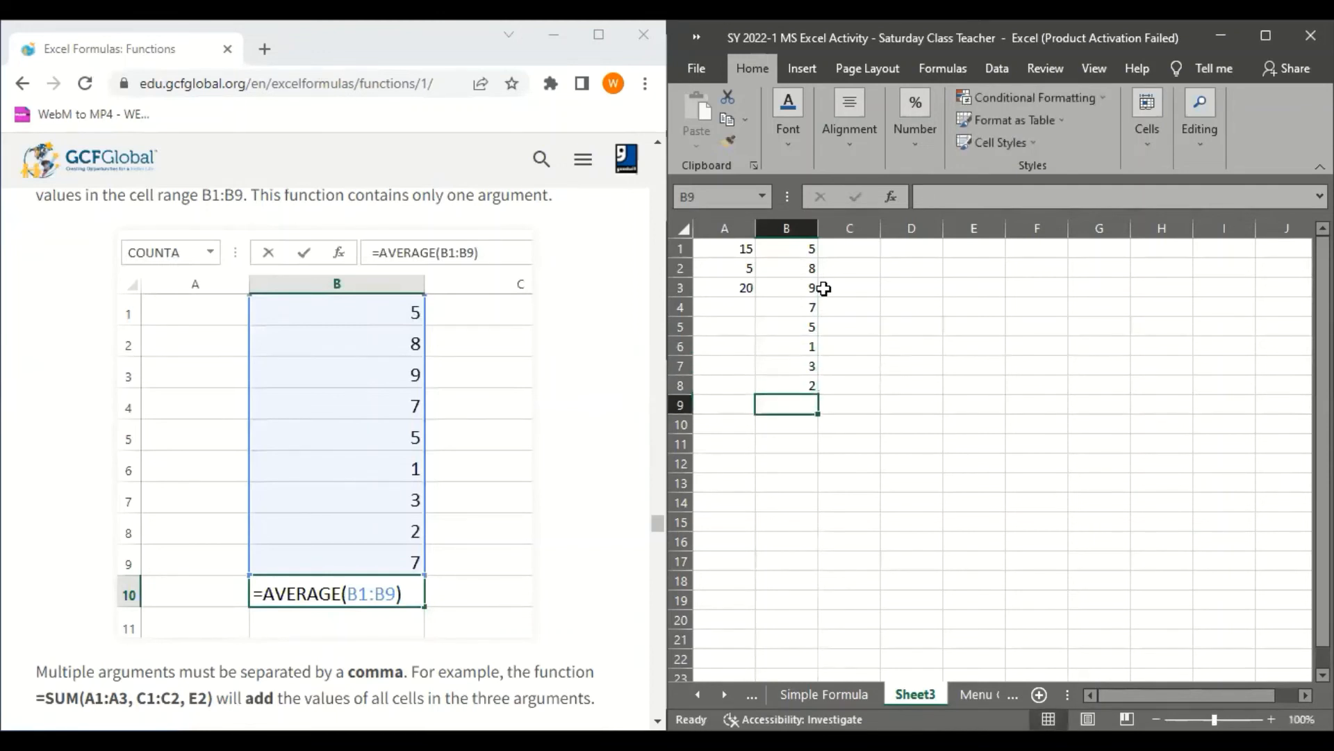
pyautogui.write('7')
pyautogui.press('Return')
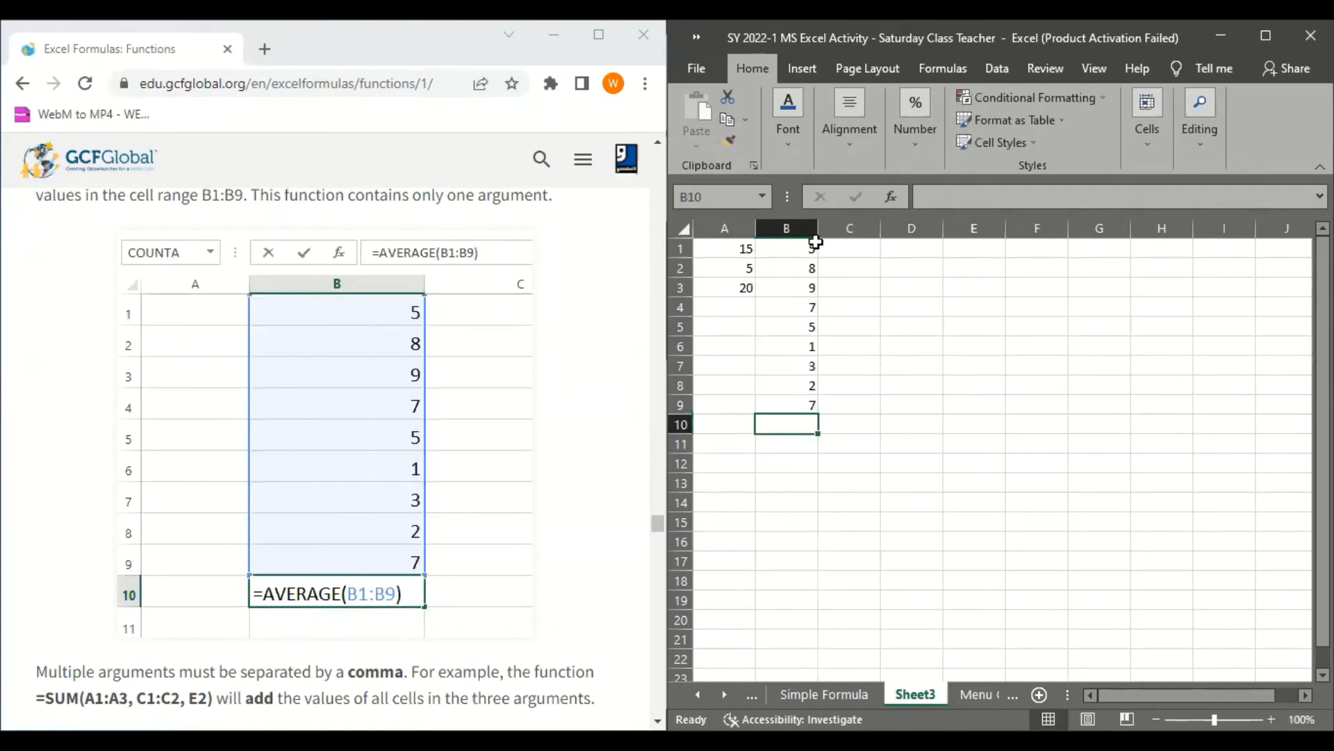
# Review the values in B1:B9, return to B10, and skim the tutorial's practice question, common functions and To use a function section
pyautogui.moveTo(815, 245); pyautogui.dragTo(799, 420)
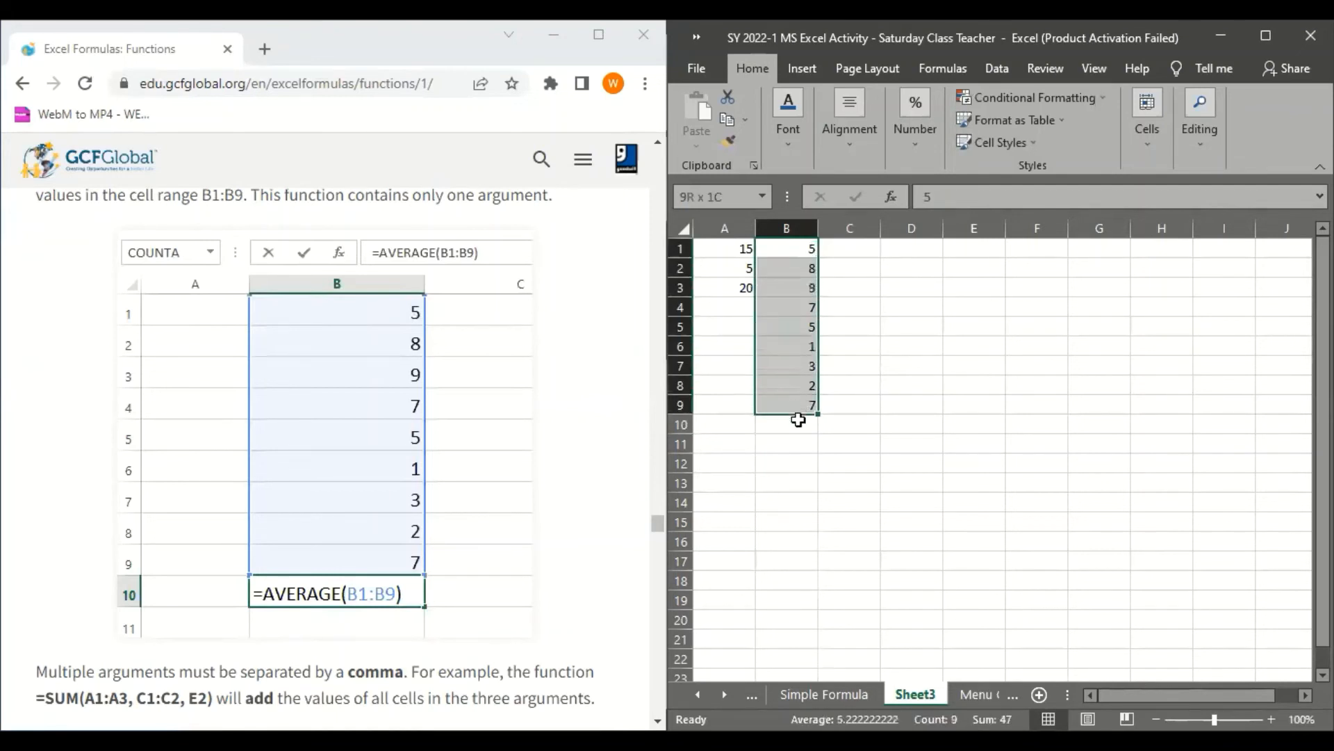
pyautogui.click(797, 423)
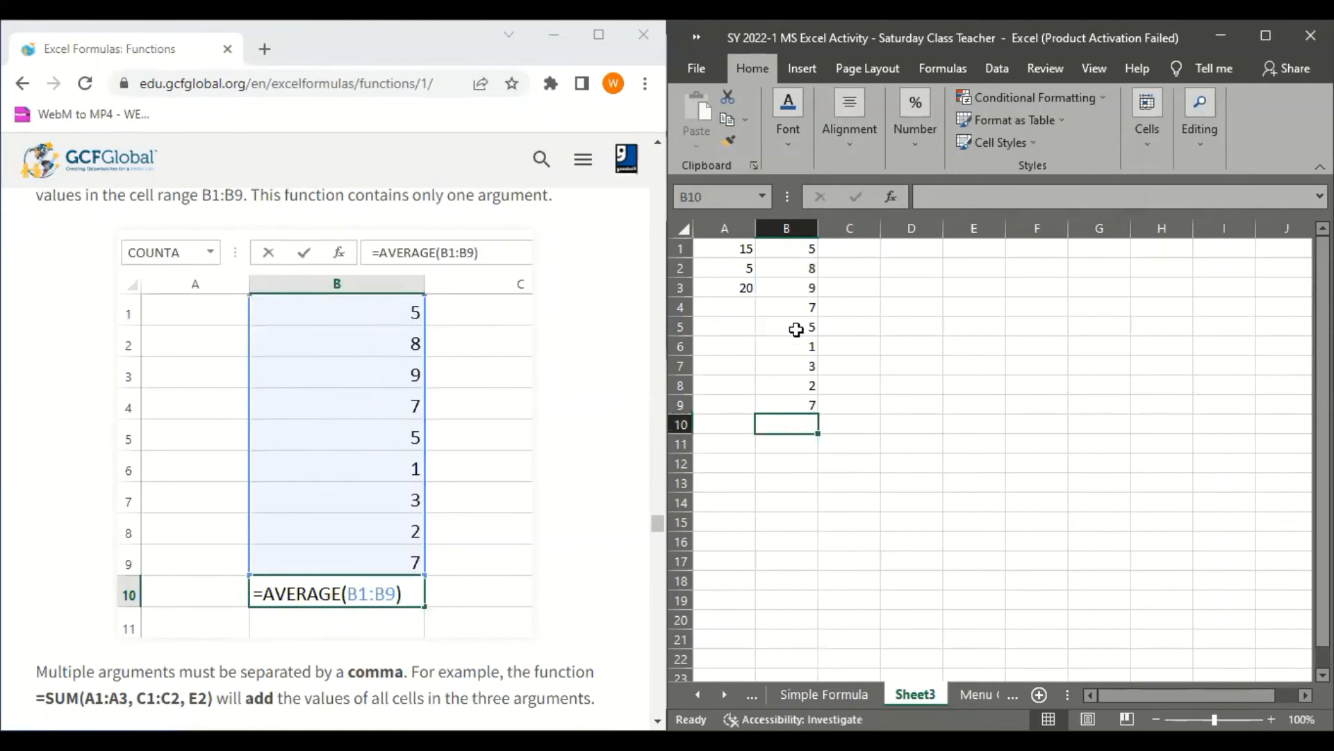
pyautogui.scroll(-5, 486, 543)
pyautogui.scroll(-10, 486, 544)
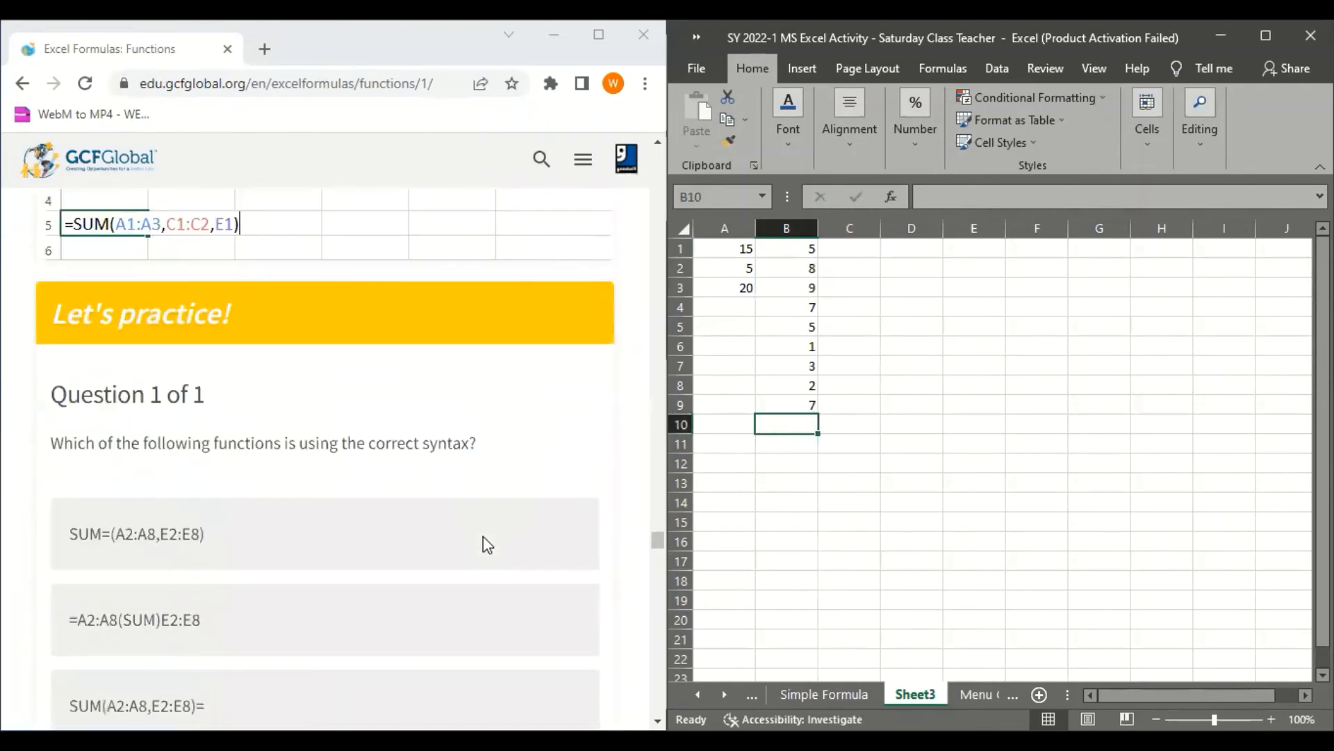
pyautogui.scroll(-5, 486, 544)
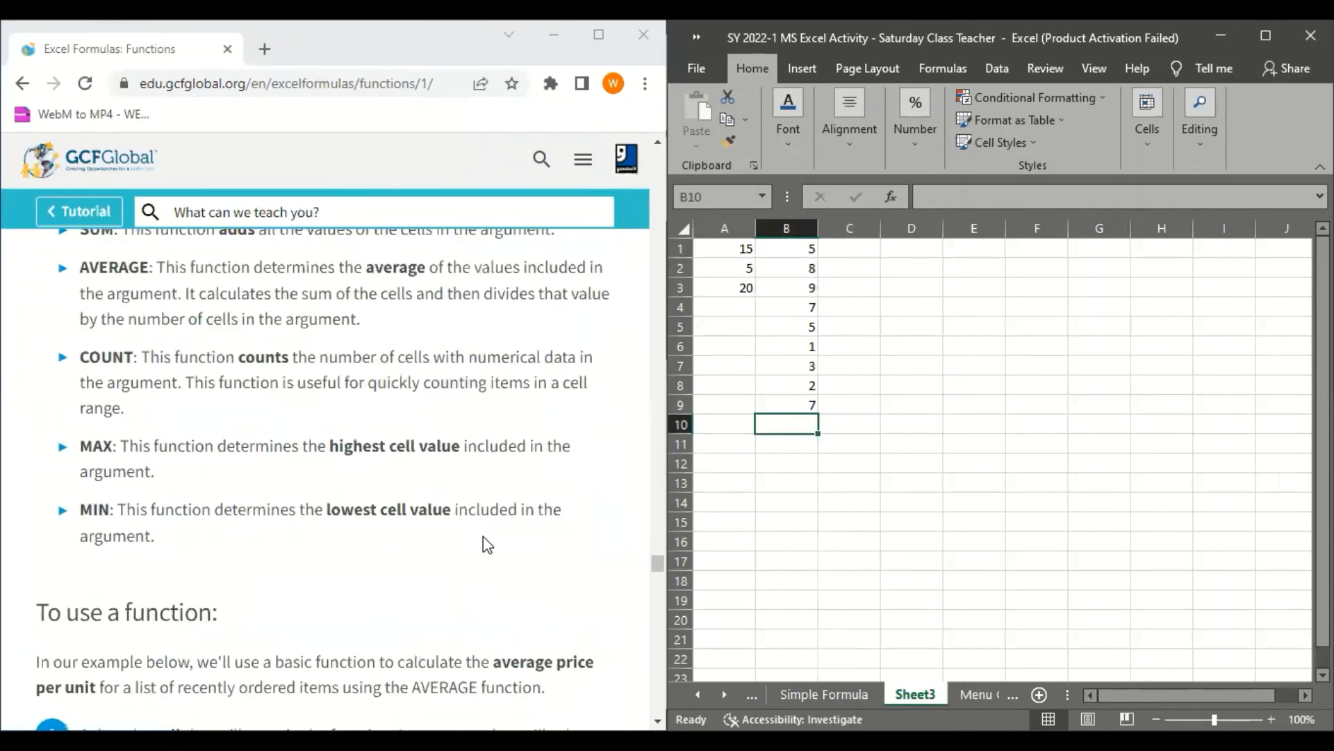
pyautogui.scroll(-2, 486, 544)
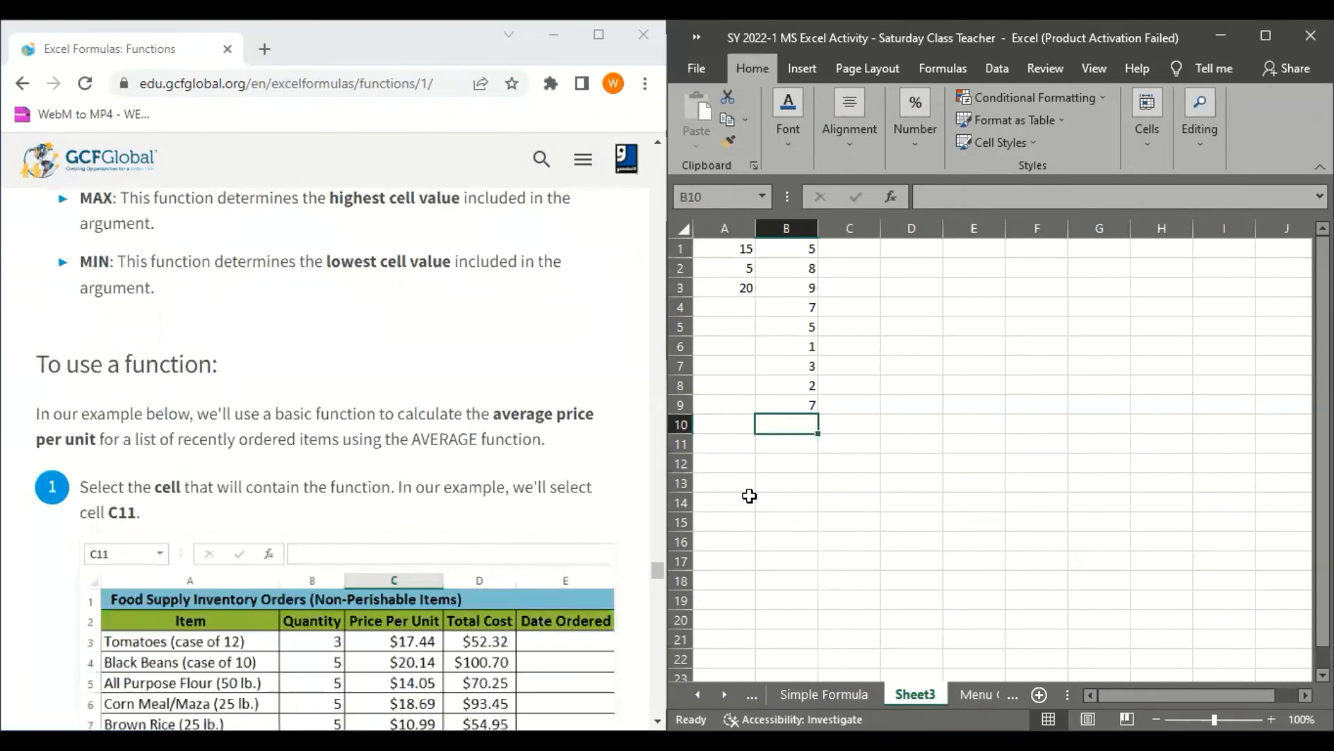
# Begin an =AVERAGE( formula in cell B10, consulting the tutorial's single-argument example
pyautogui.write('=')
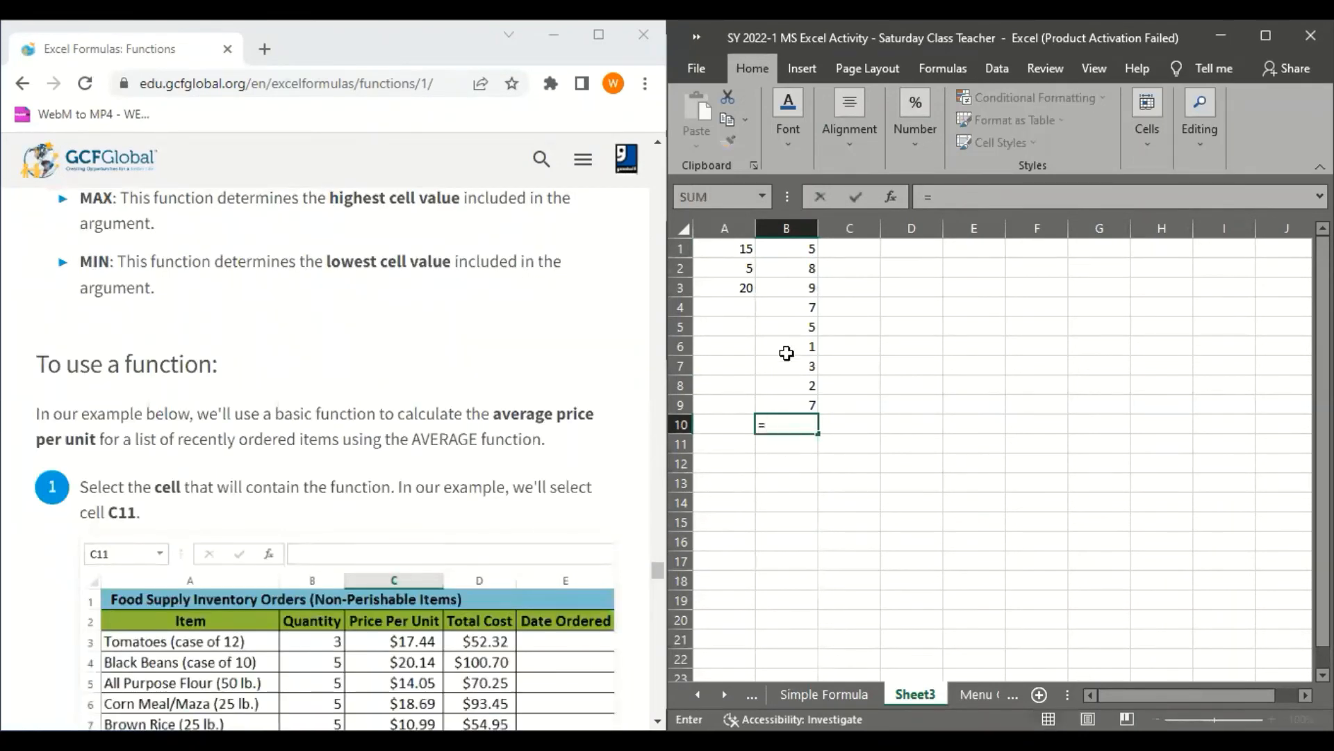
pyautogui.scroll(7, 542, 425)
pyautogui.scroll(-10, 542, 426)
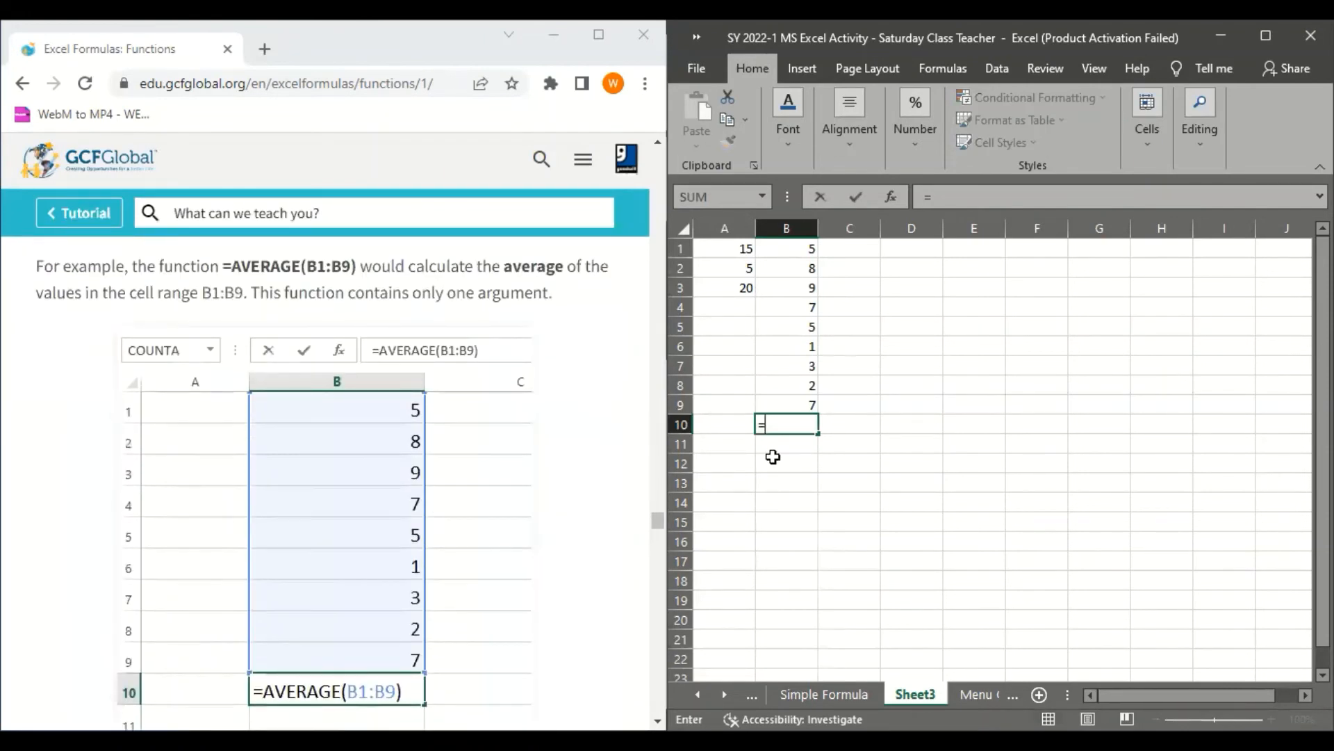
pyautogui.scroll(-1, 765, 457)
pyautogui.scroll(-1, 565, 485)
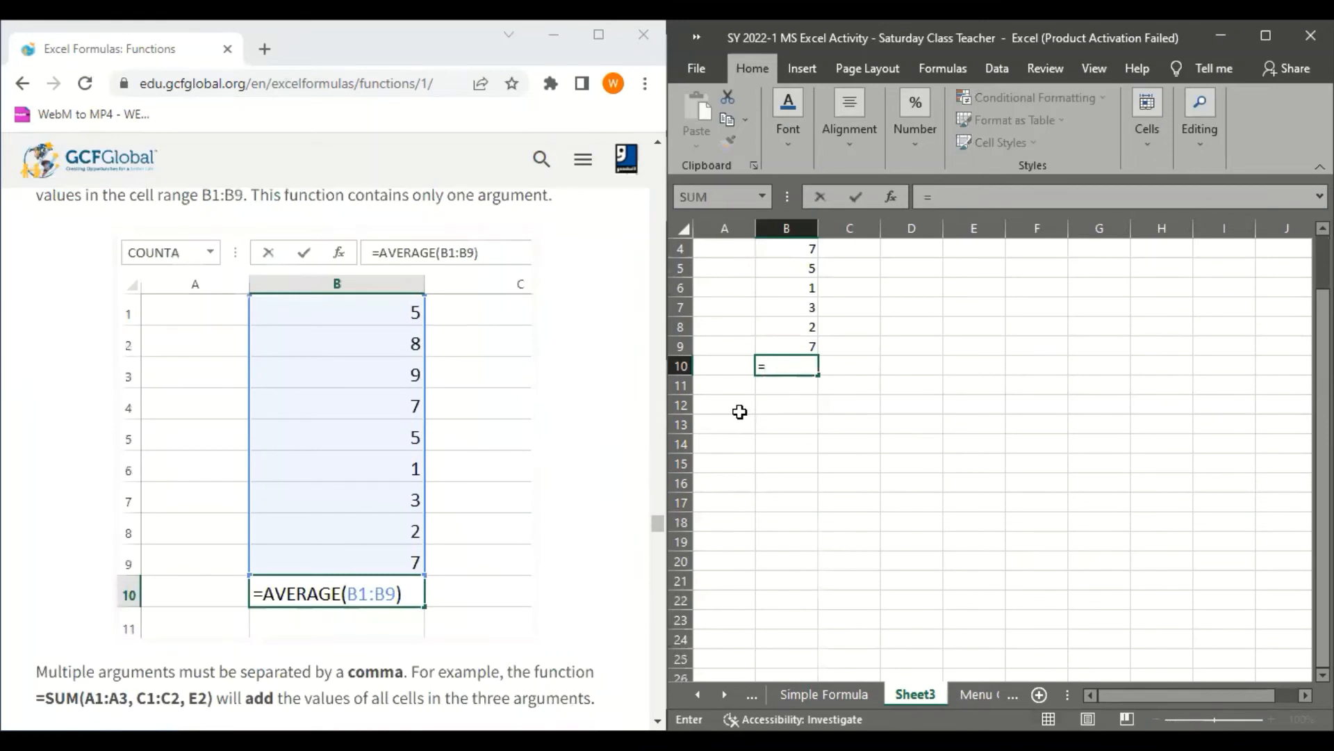
pyautogui.write('AVERAGE')
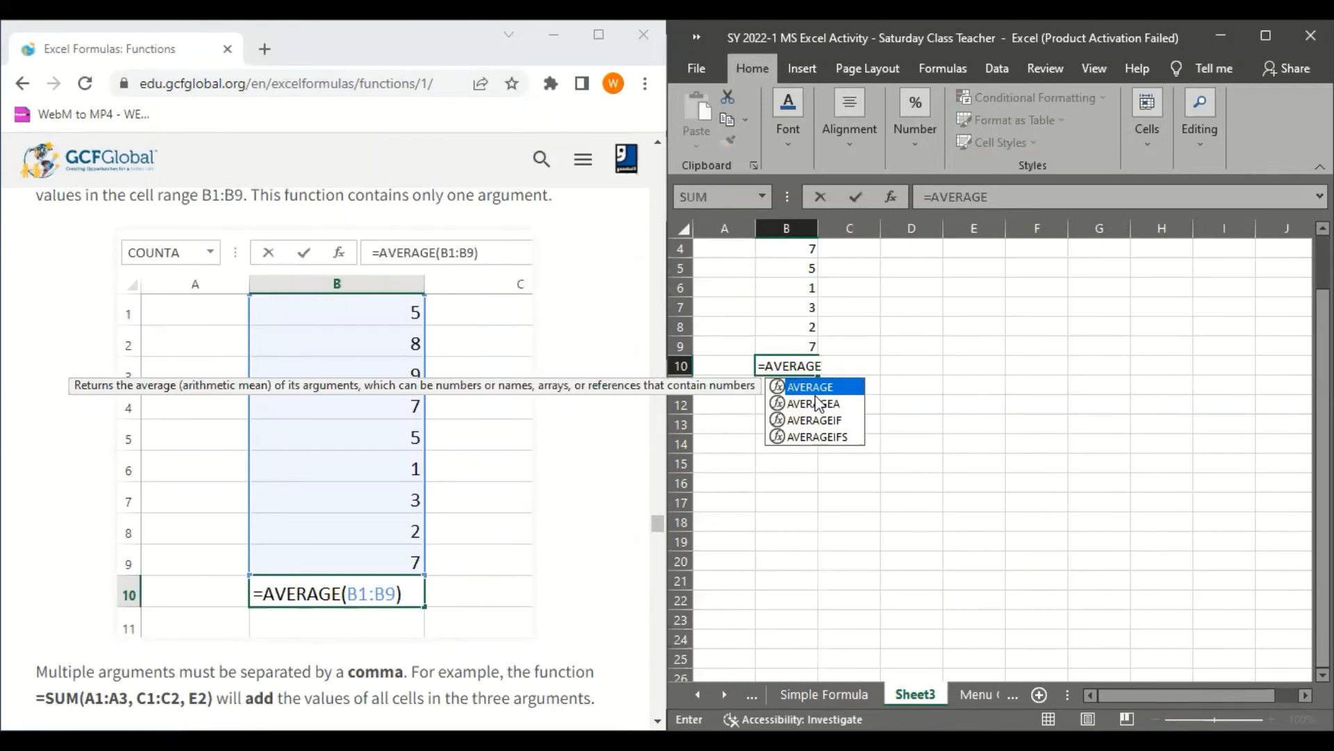
pyautogui.write('(')
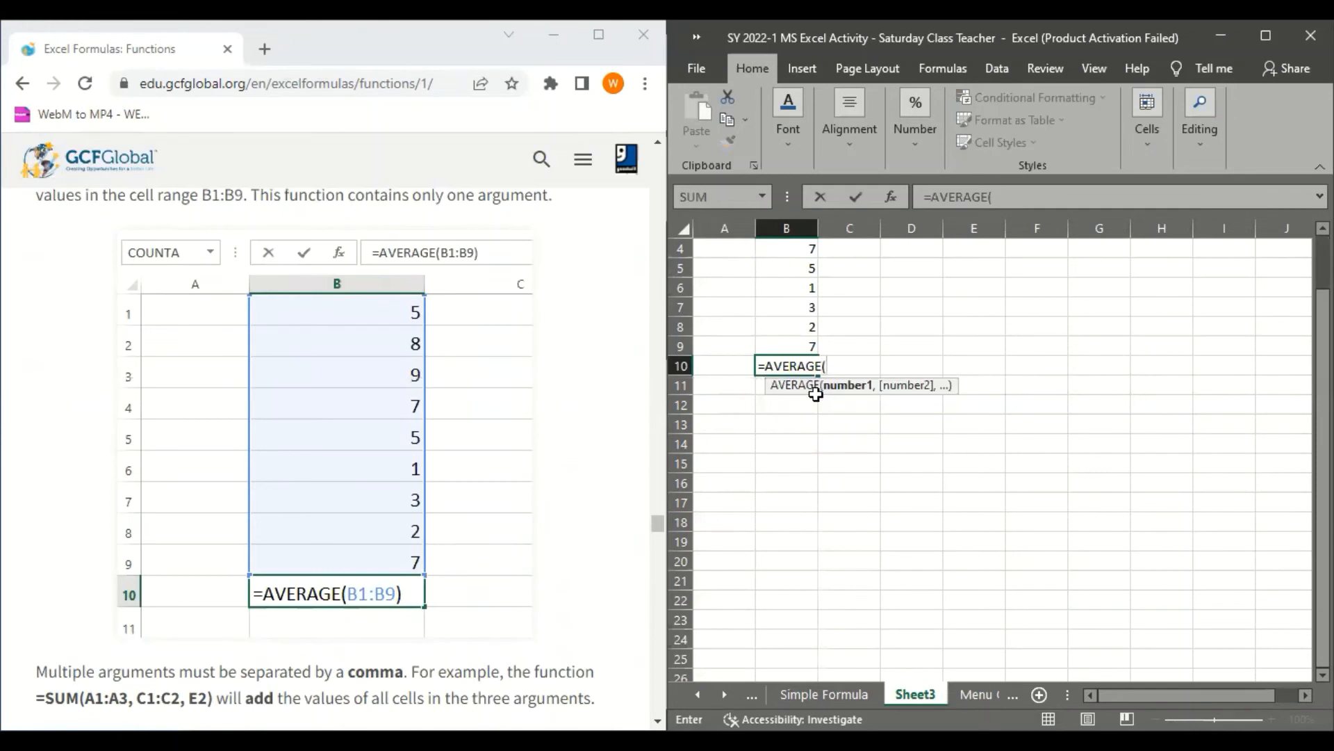
# Complete the AVERAGE formula in B10 with the range B1:B9 and a closing parenthesis, and commit it
pyautogui.scroll(1, 765, 307)
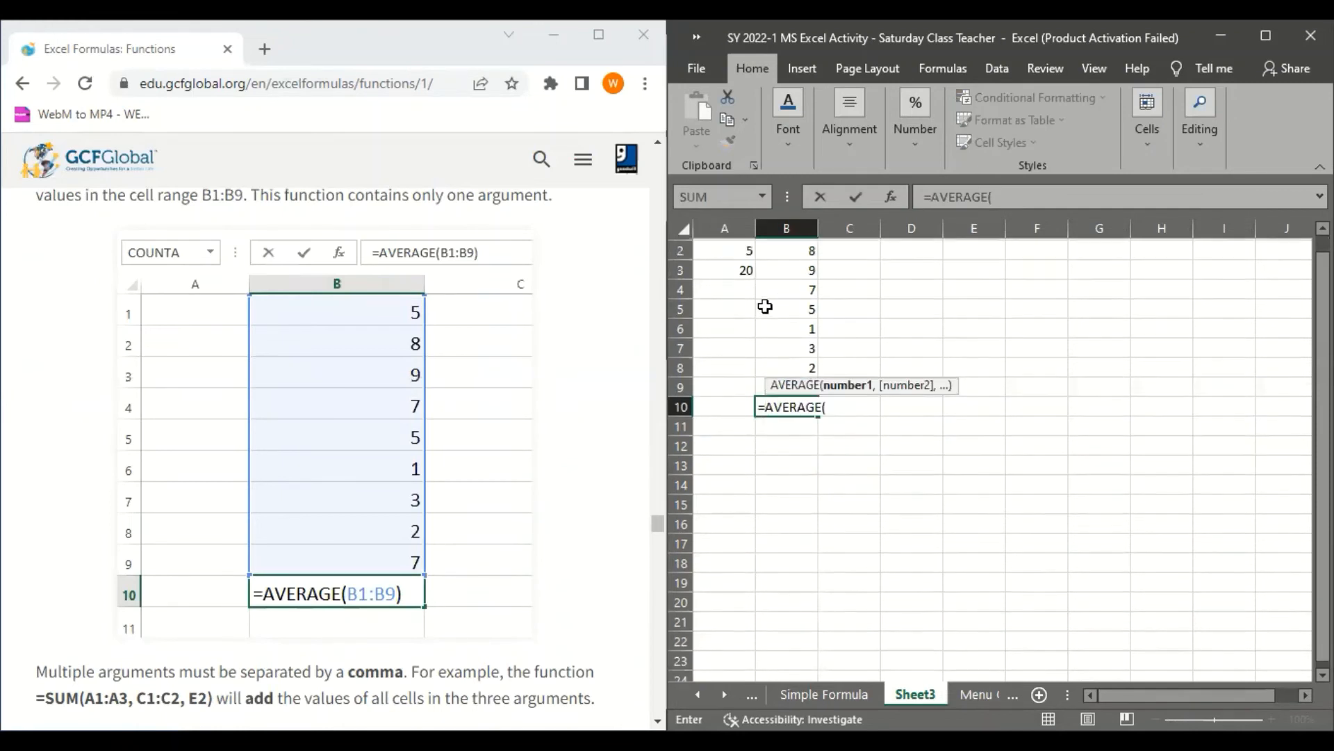
pyautogui.scroll(1, 765, 307)
pyautogui.click(799, 249)
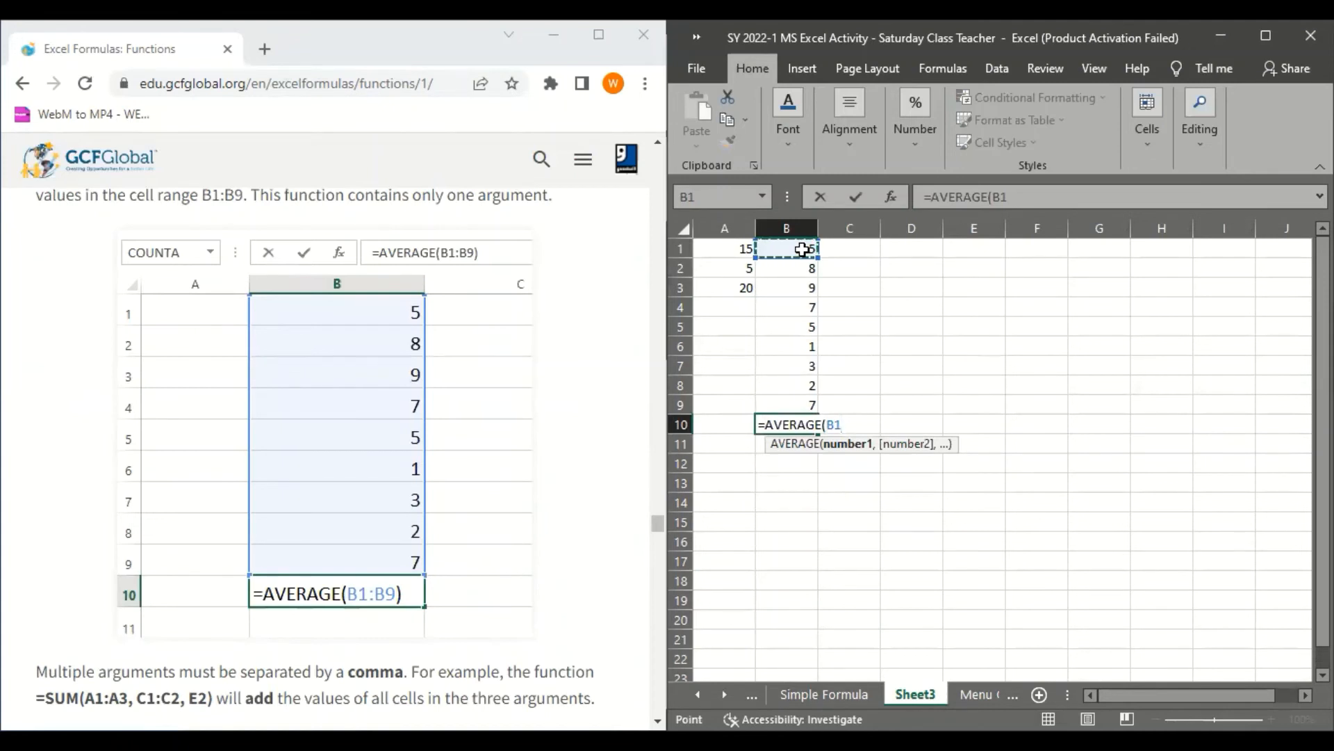
pyautogui.press('F8')
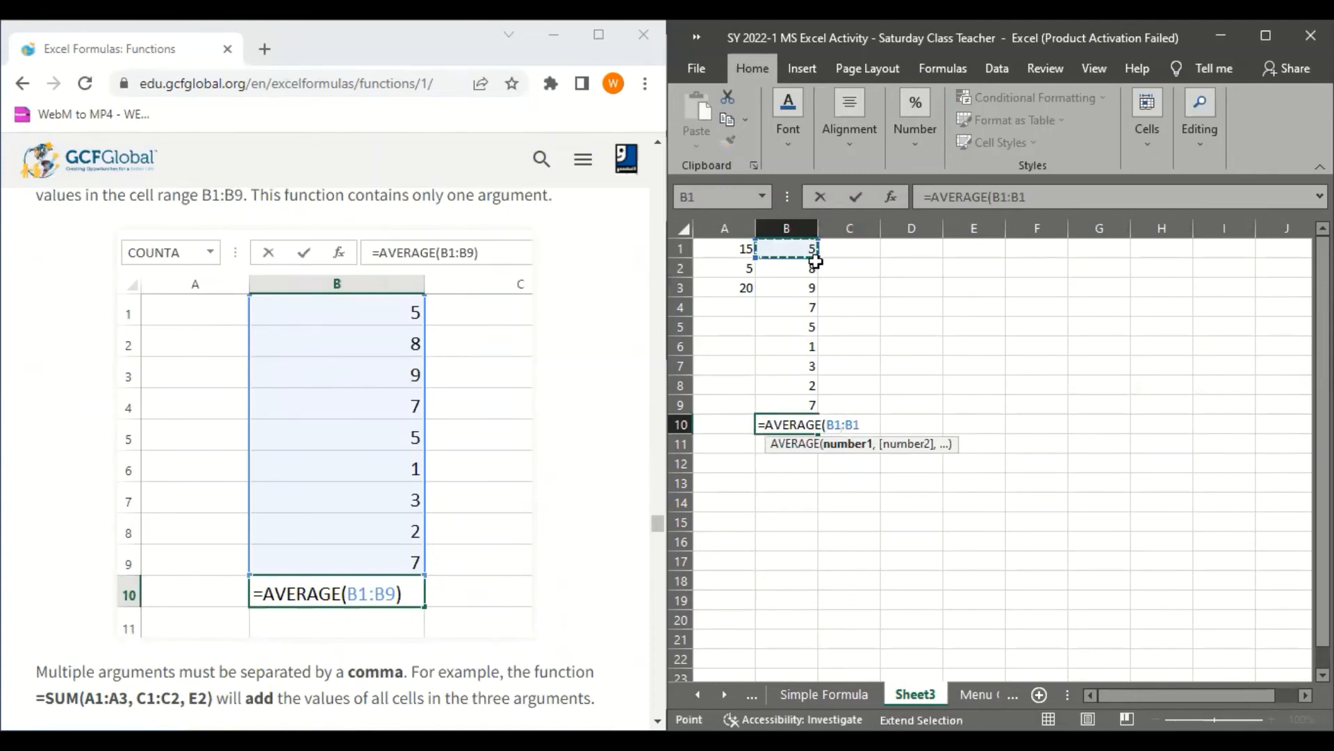
pyautogui.click(796, 408)
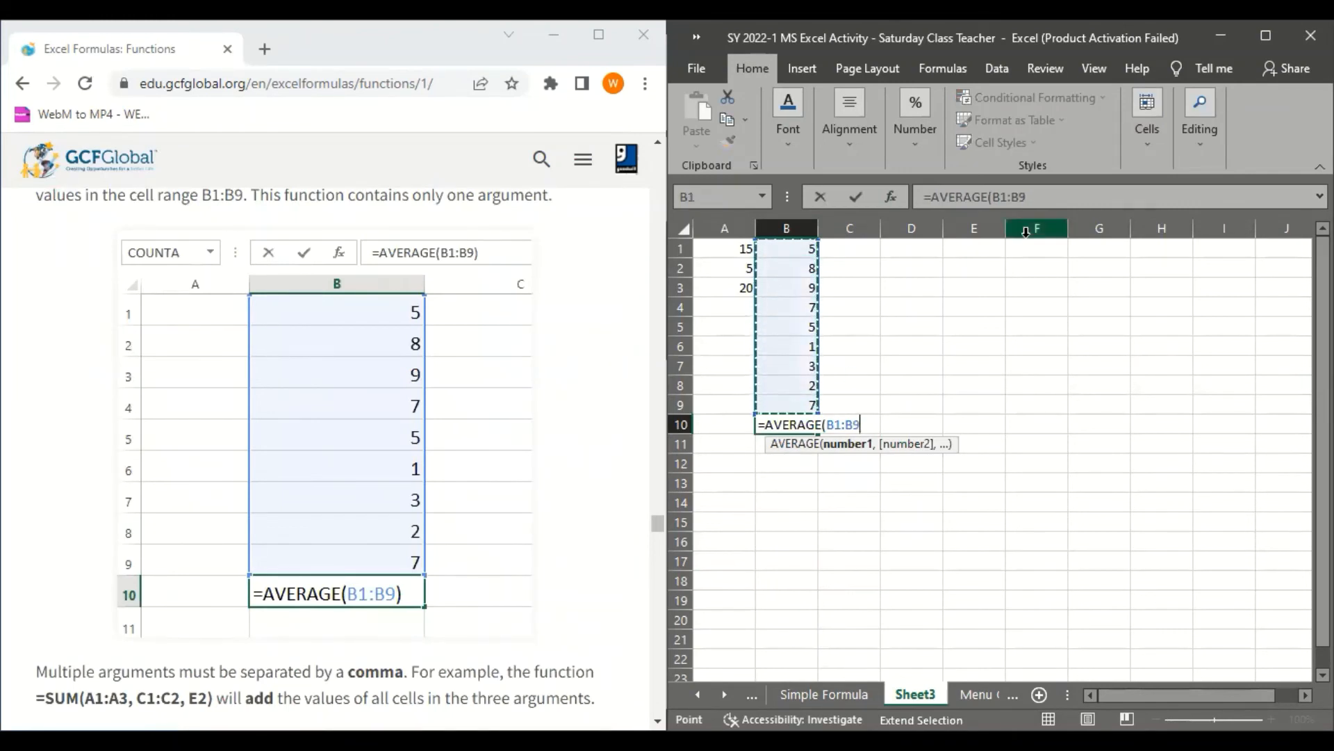
pyautogui.click(1037, 197)
pyautogui.write(')')
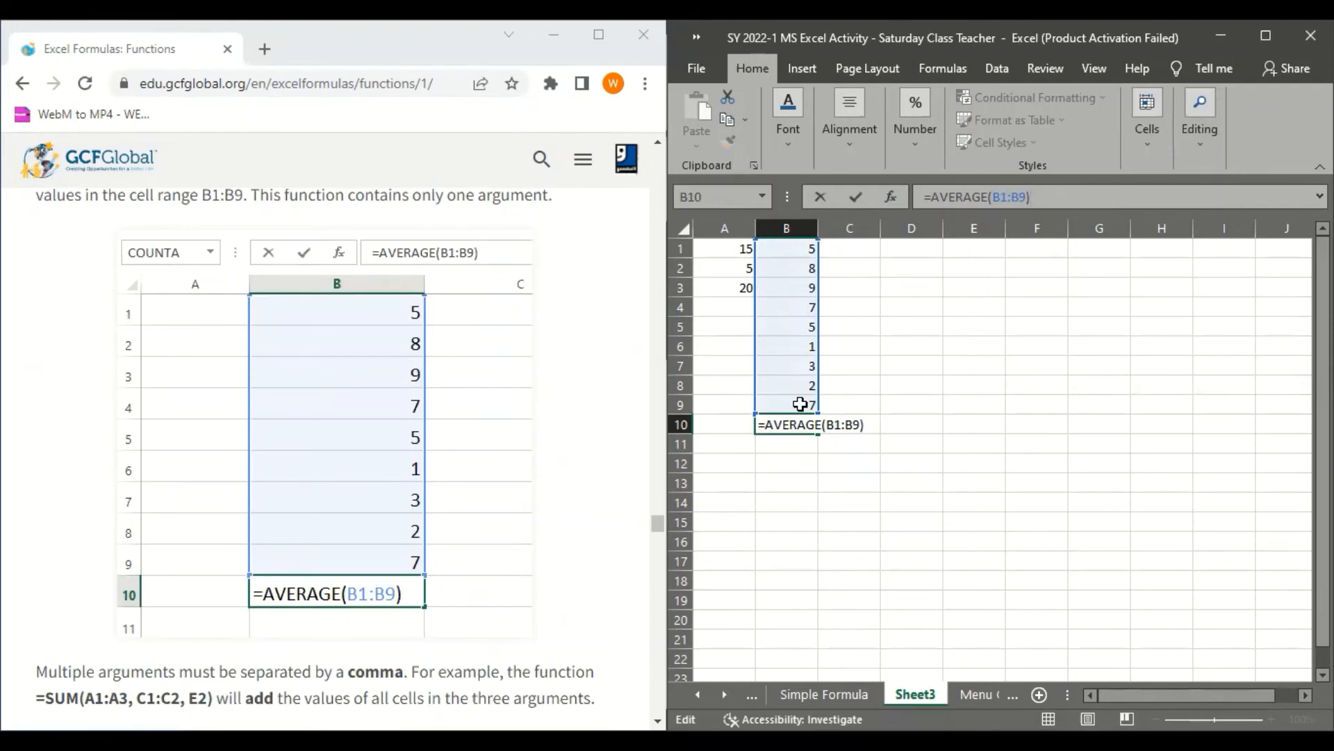
pyautogui.press('Return')
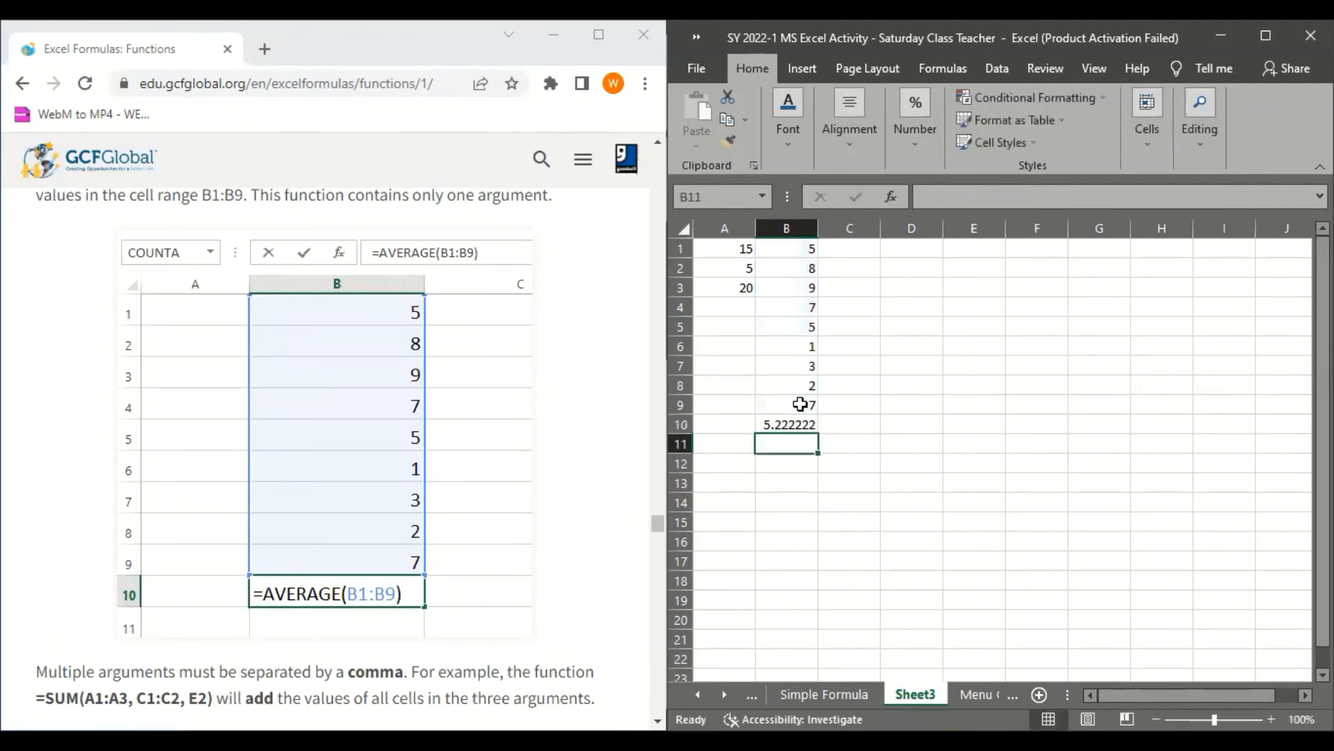
# Review the AVERAGE formula in B10 against the values in B1:B9 and the tutorial's single-argument example
pyautogui.scroll(-5, 524, 429)
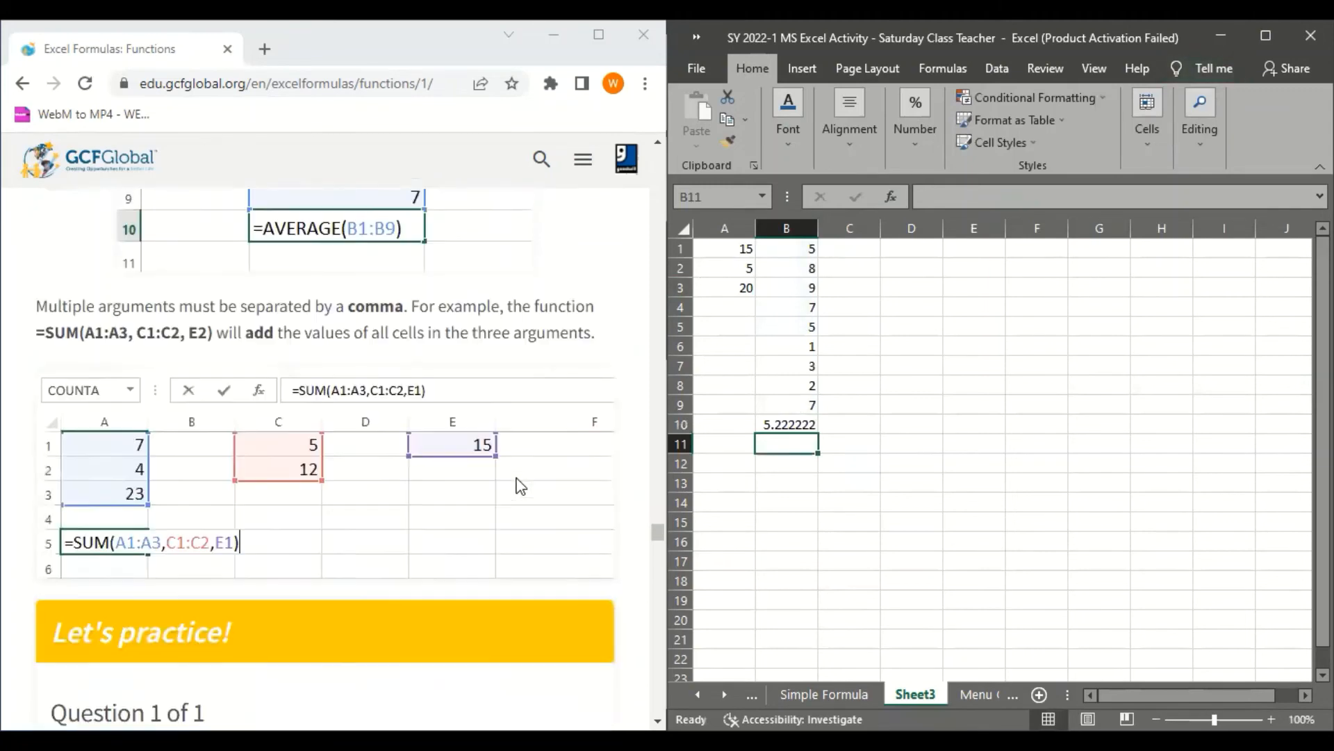
pyautogui.scroll(4, 521, 486)
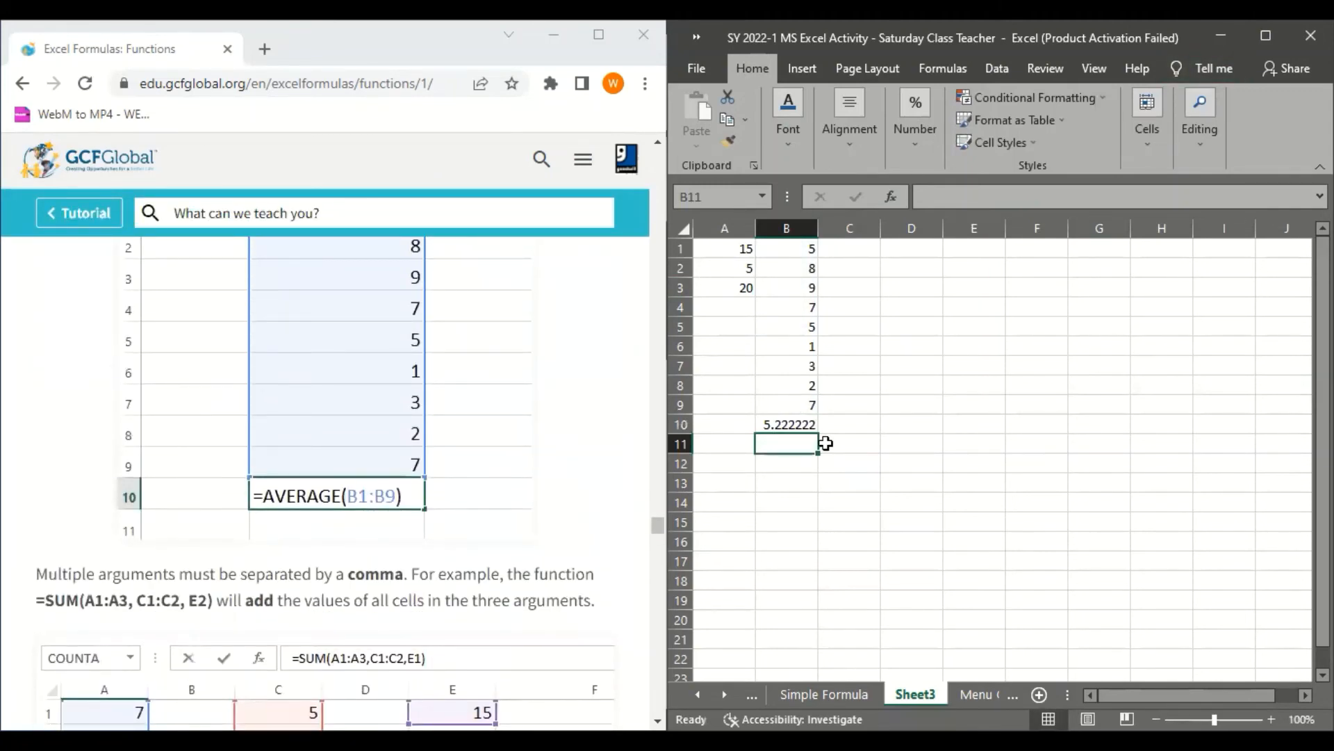
pyautogui.click(810, 424)
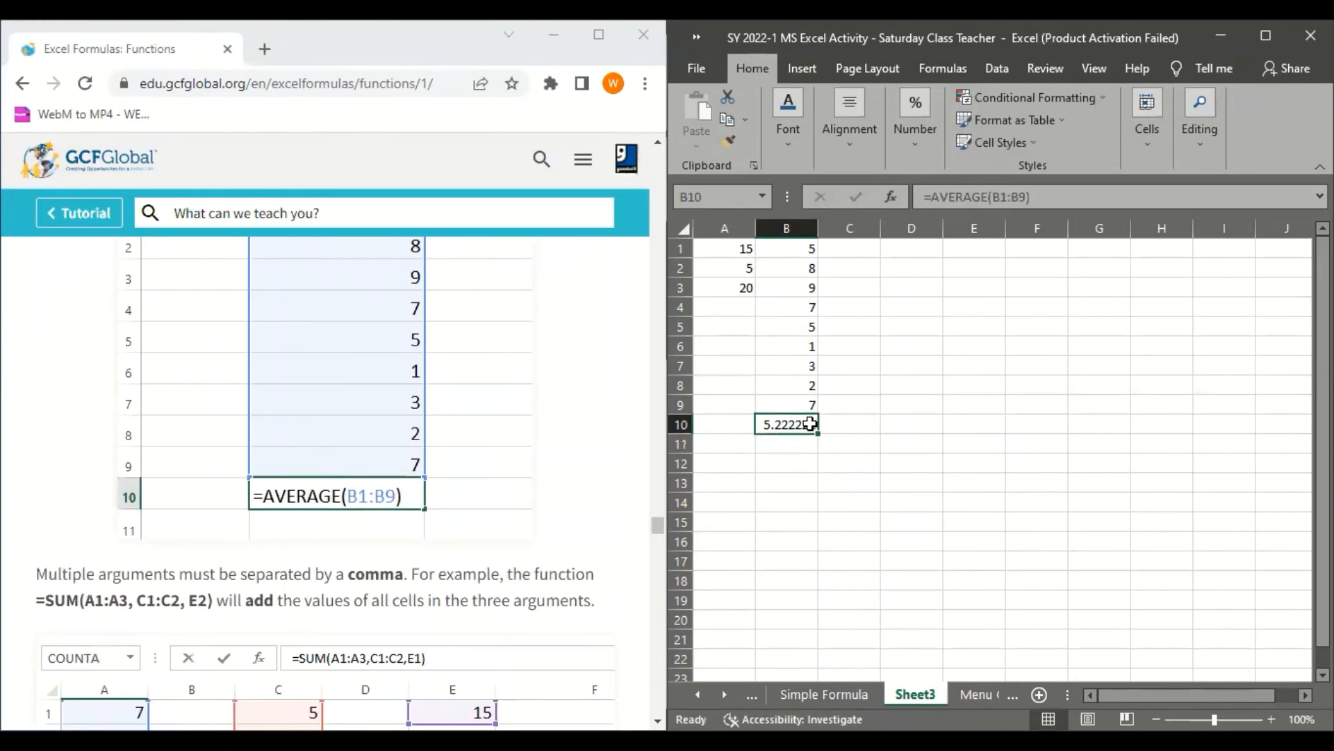
pyautogui.moveTo(806, 247); pyautogui.dragTo(807, 324)
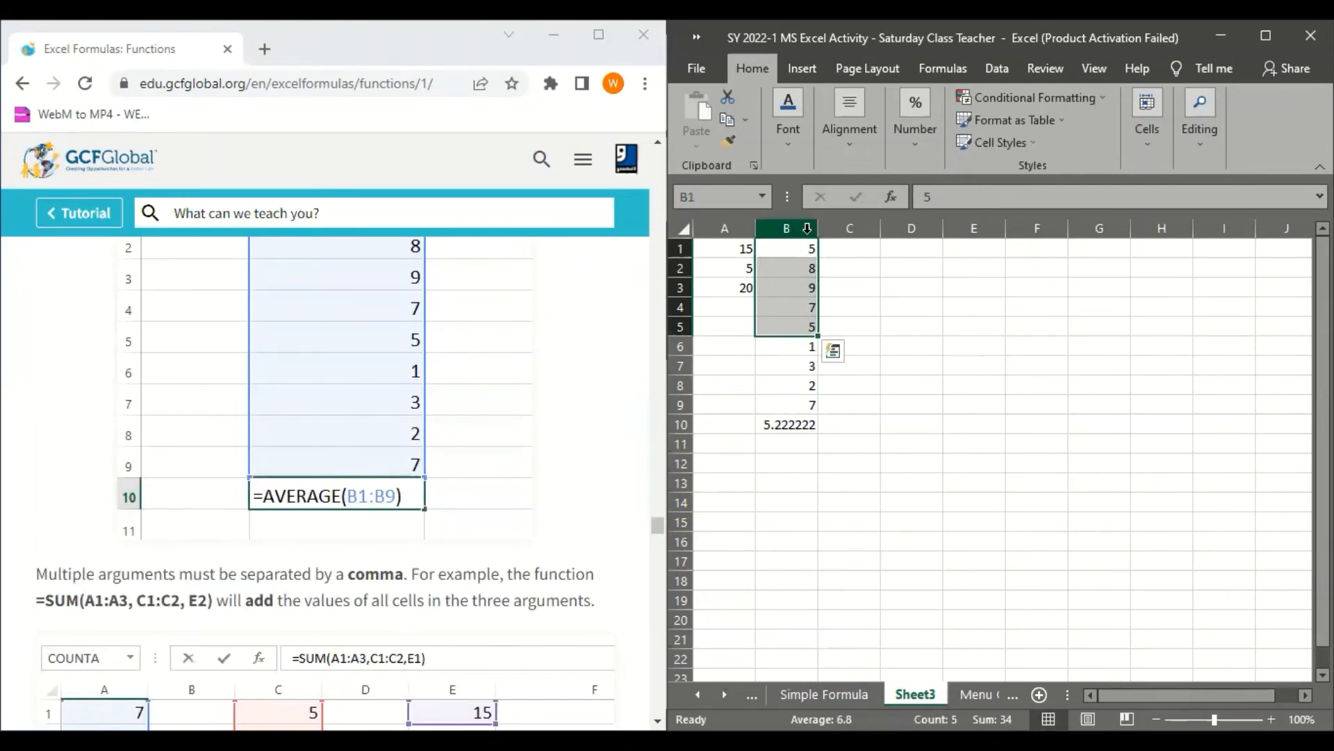
pyautogui.moveTo(804, 253); pyautogui.dragTo(809, 409)
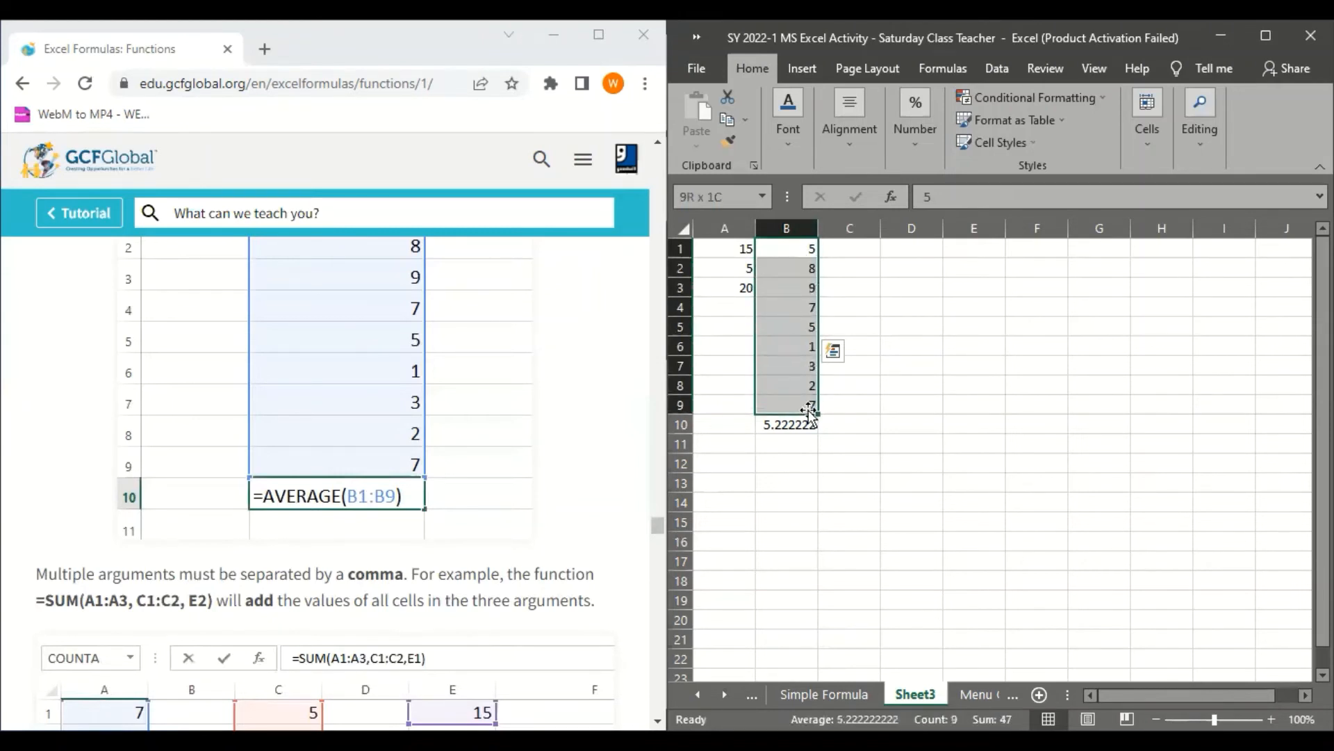
pyautogui.click(796, 344)
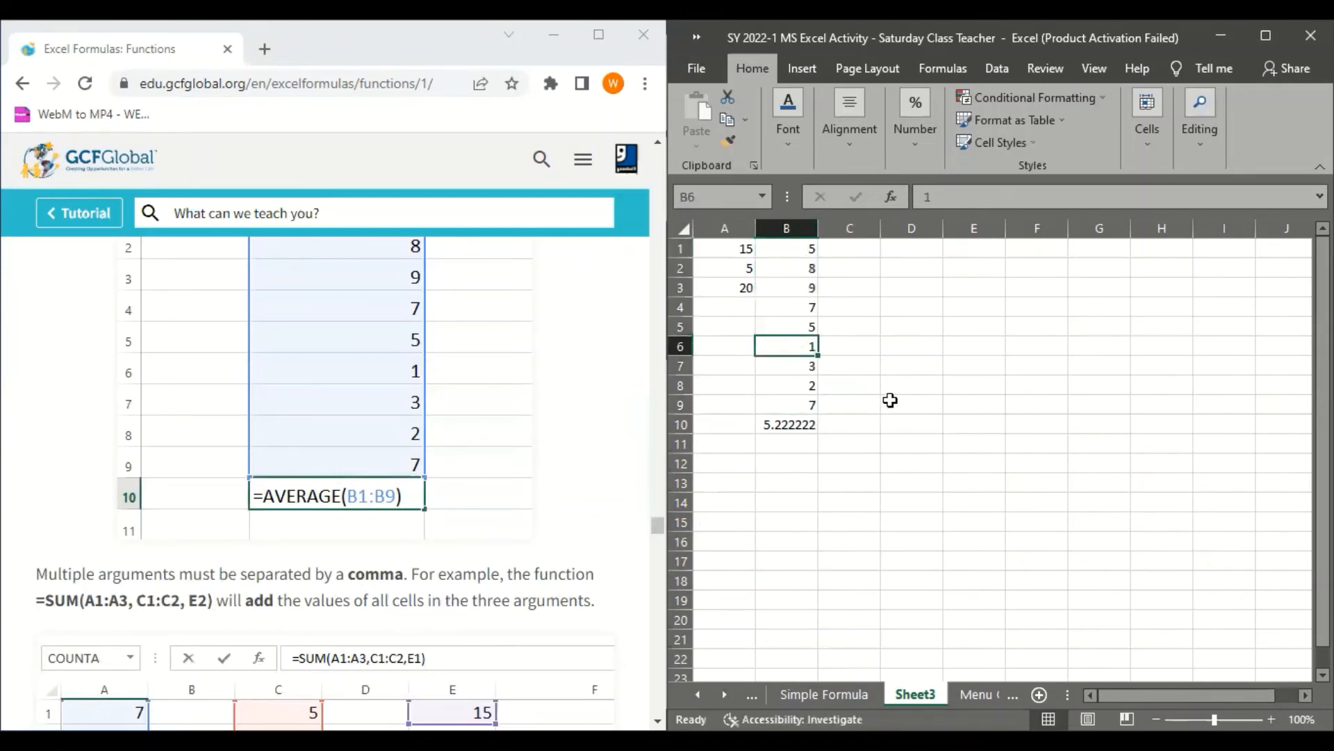
pyautogui.click(800, 253)
pyautogui.moveTo(800, 253); pyautogui.dragTo(806, 401)
pyautogui.click(812, 426)
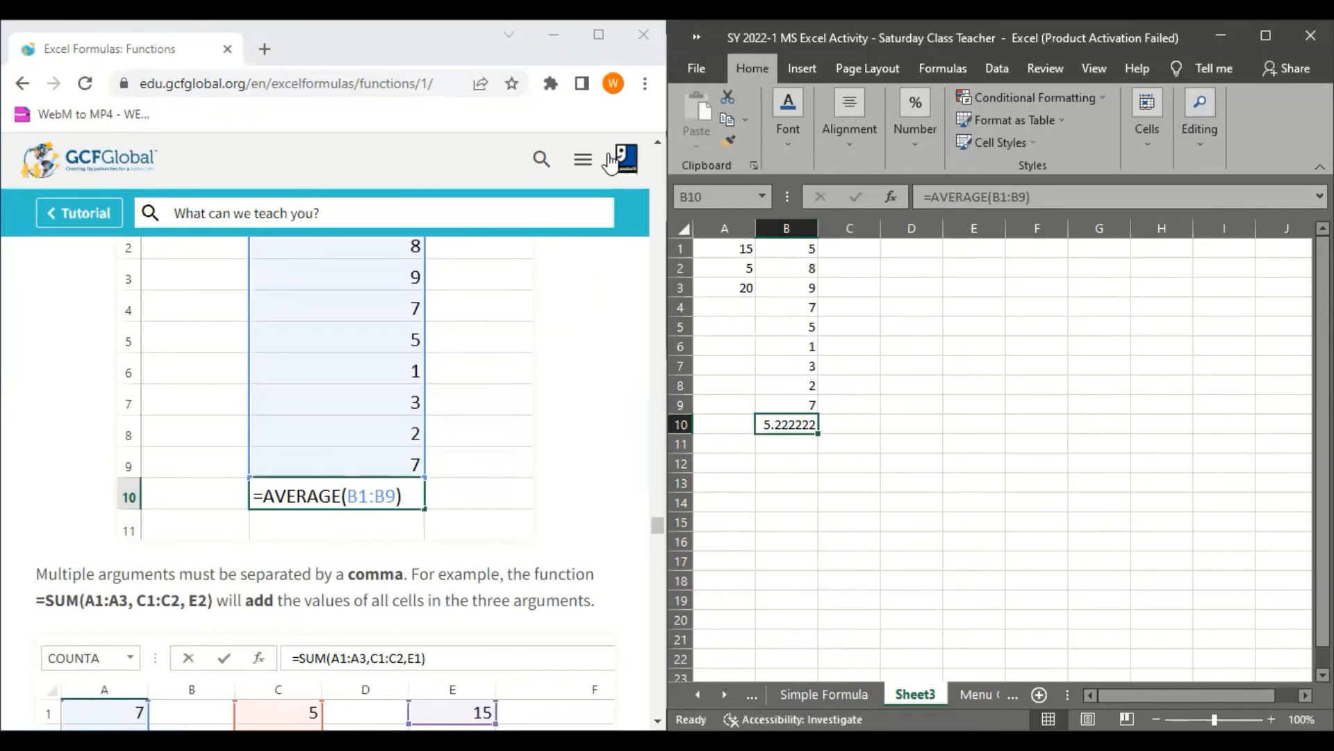
# Maximize the tutorial window and read the multiple-argument SUM example and the practice question below it
pyautogui.click(507, 196)
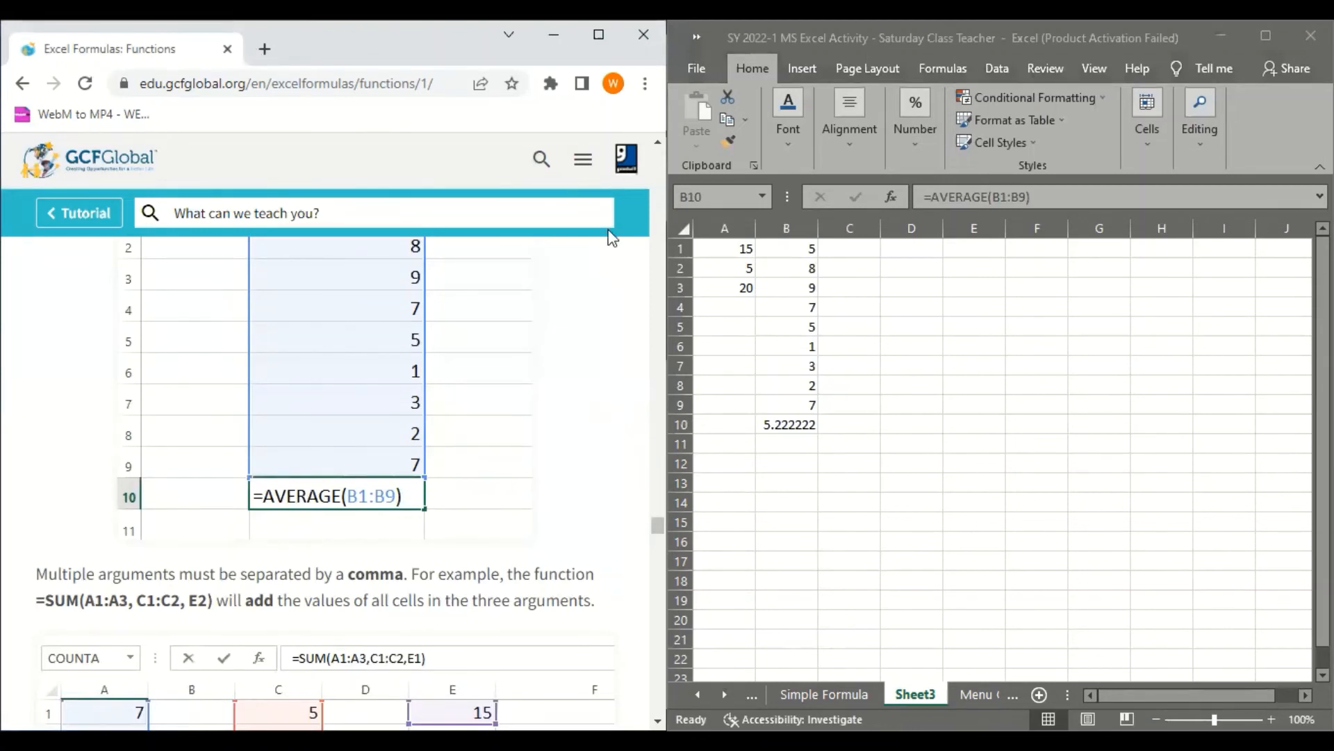
pyautogui.press('super+Up')
pyautogui.scroll(-15, 705, 389)
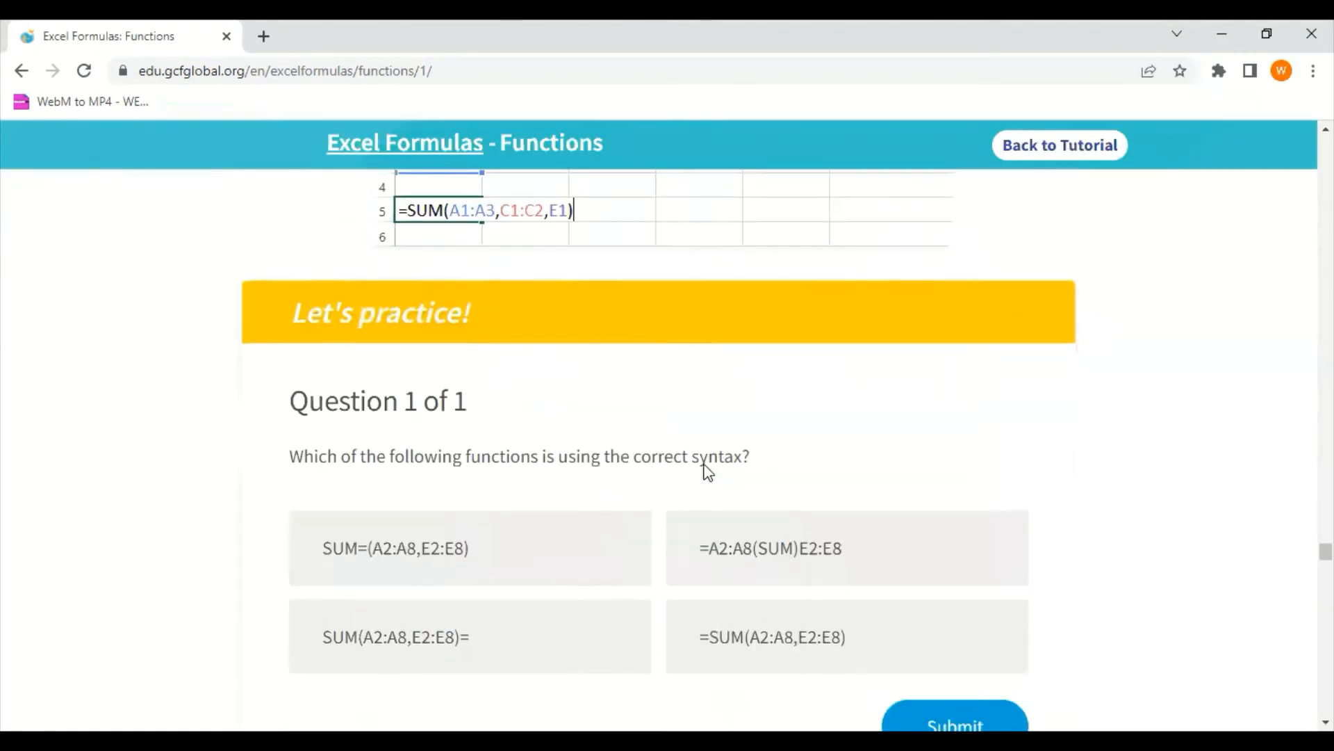
pyautogui.scroll(5, 705, 473)
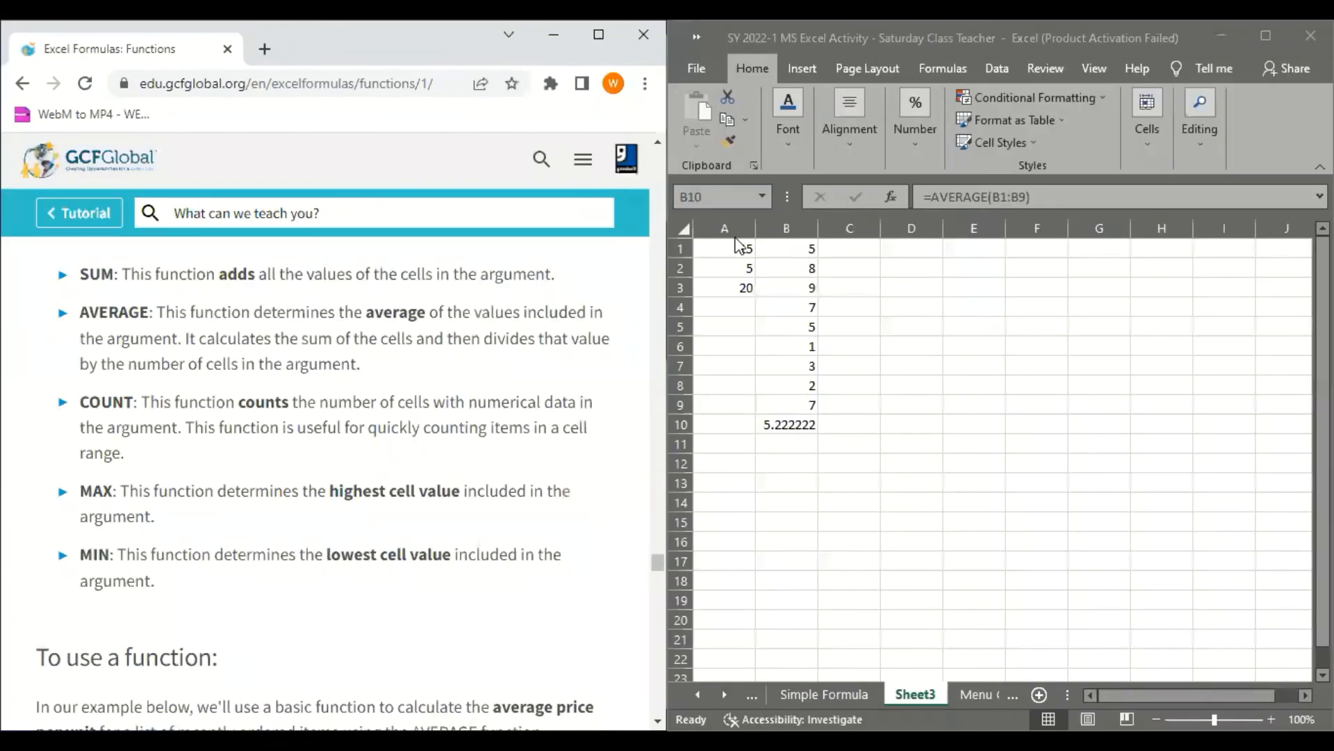
# Clear the contents of A1:B10 on Sheet3 and select A1, returning the tutorial to its multiple-argument SUM example
pyautogui.moveTo(738, 248); pyautogui.dragTo(786, 425)
pyautogui.press('Delete')
pyautogui.click(721, 250)
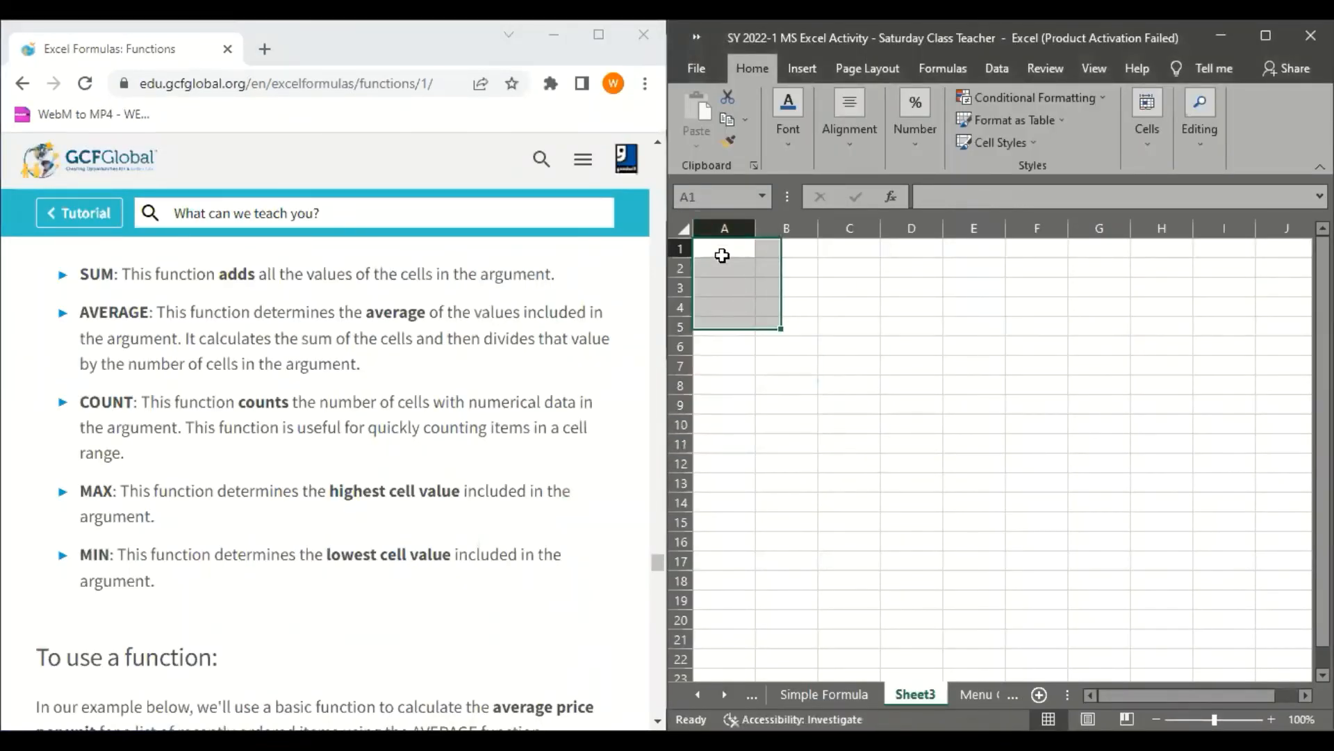
pyautogui.scroll(-1, 256, 545)
pyautogui.scroll(2, 256, 547)
pyautogui.scroll(15, 255, 547)
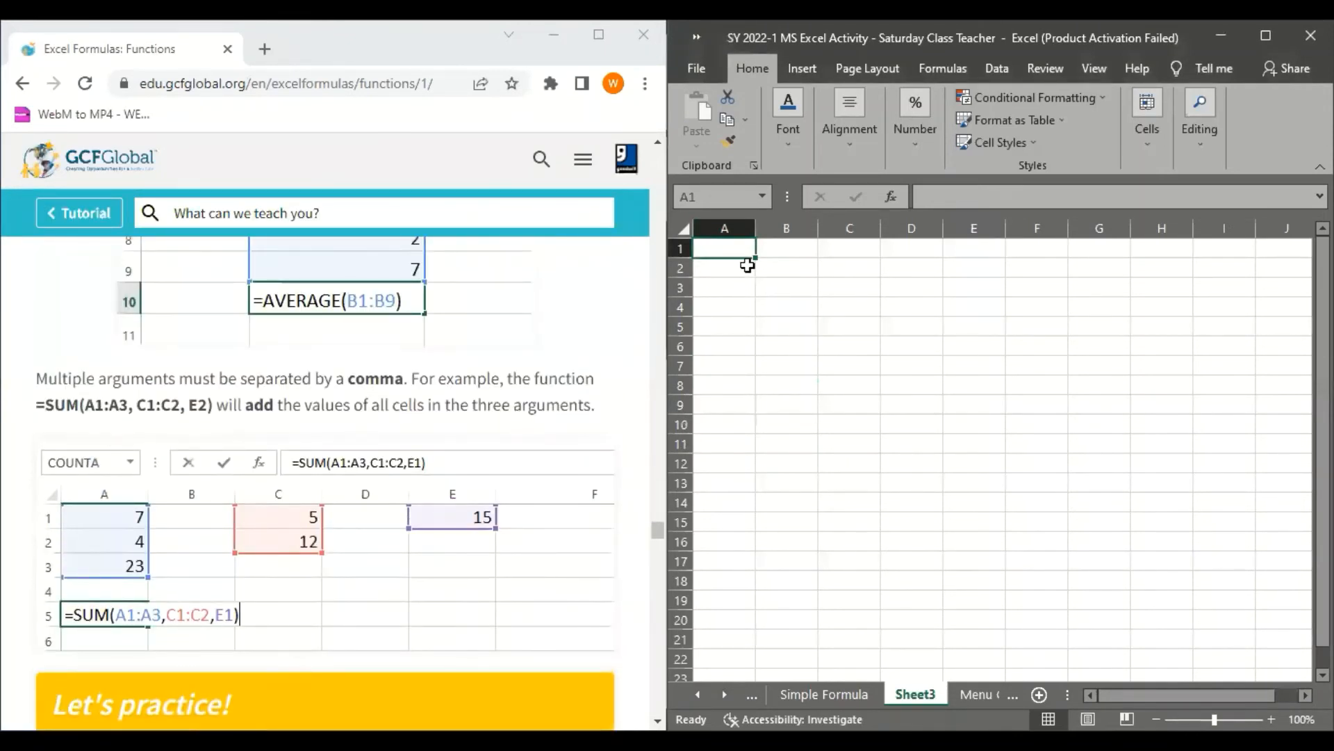
# Enter the example values 7, 4 and 23 in cells A1 to A3
pyautogui.write('7')
pyautogui.press('Return')
pyautogui.write('1')
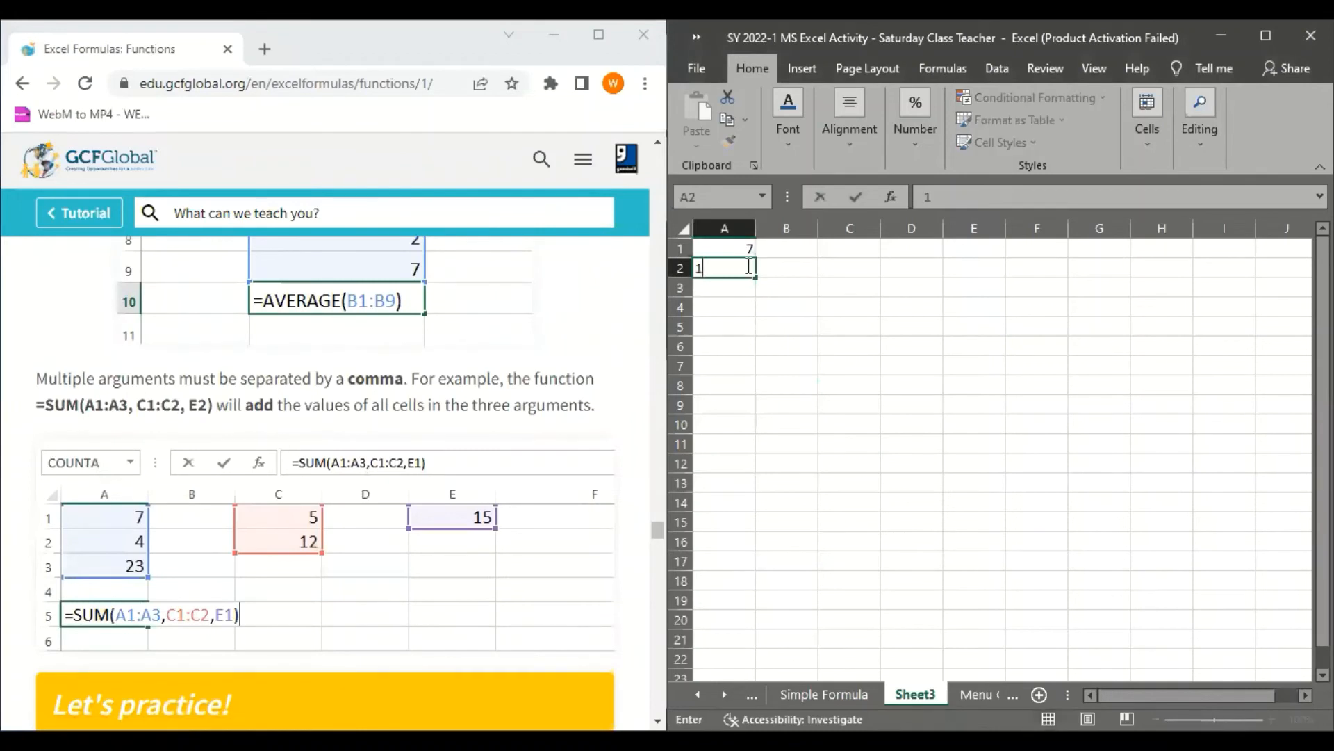
pyautogui.press('BackSpace')
pyautogui.write('4')
pyautogui.press('Return')
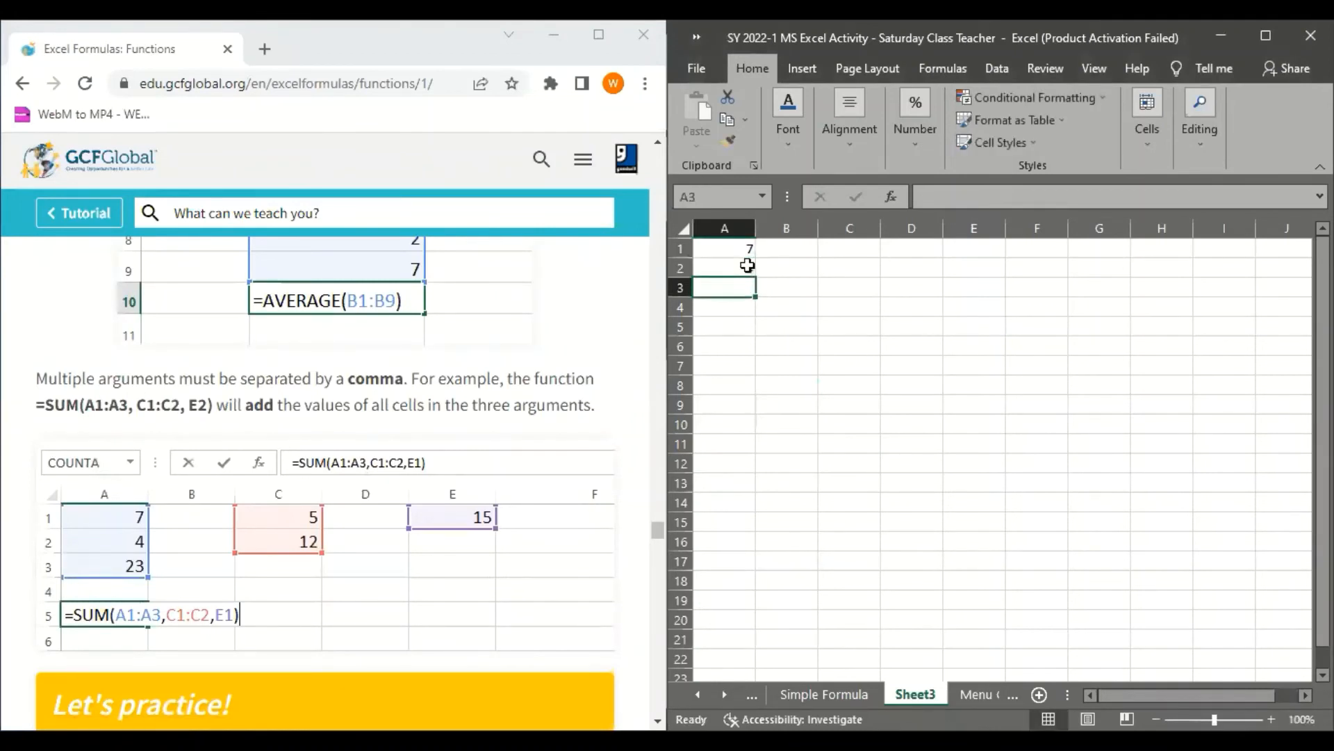
pyautogui.write('23')
pyautogui.press('Return')
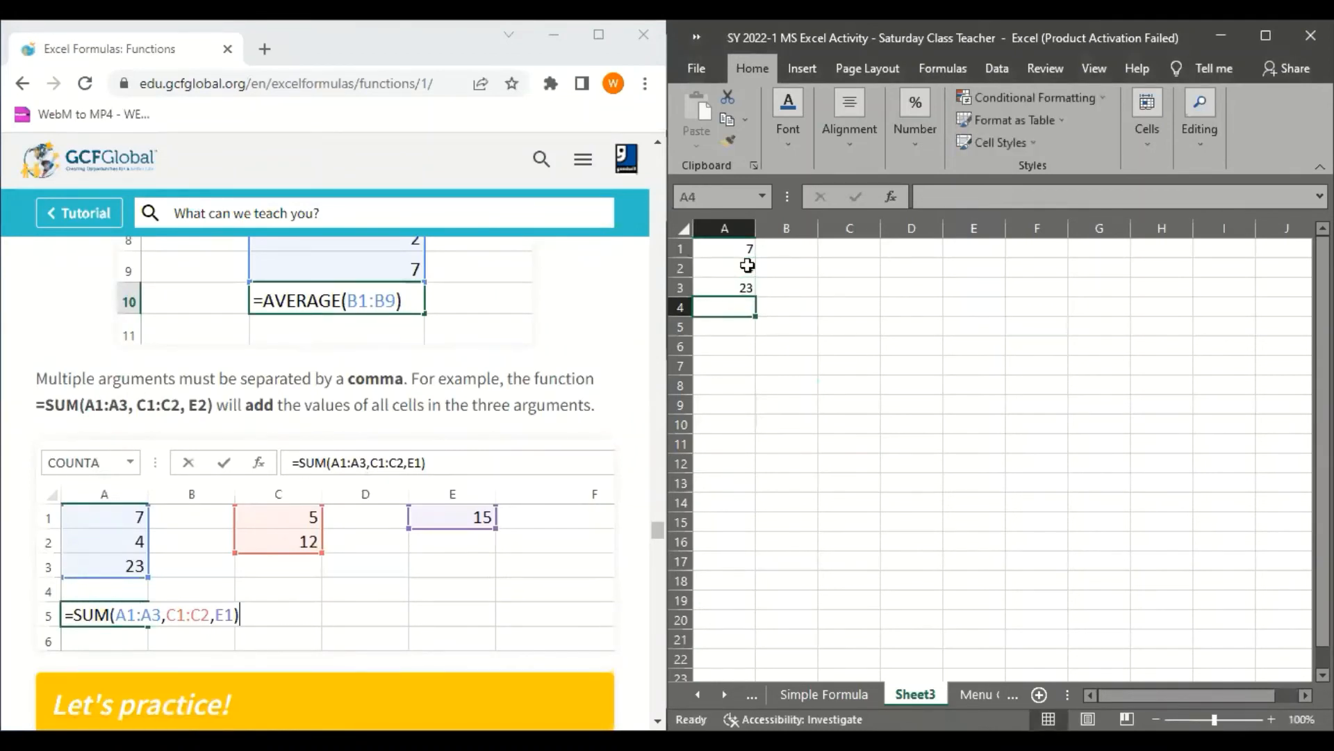
# Enter the example values 5 and 12 in cells C1 and C2
pyautogui.press('Up')
pyautogui.press('Right')
pyautogui.press('Up')
pyautogui.press('Up')
pyautogui.press('Right')
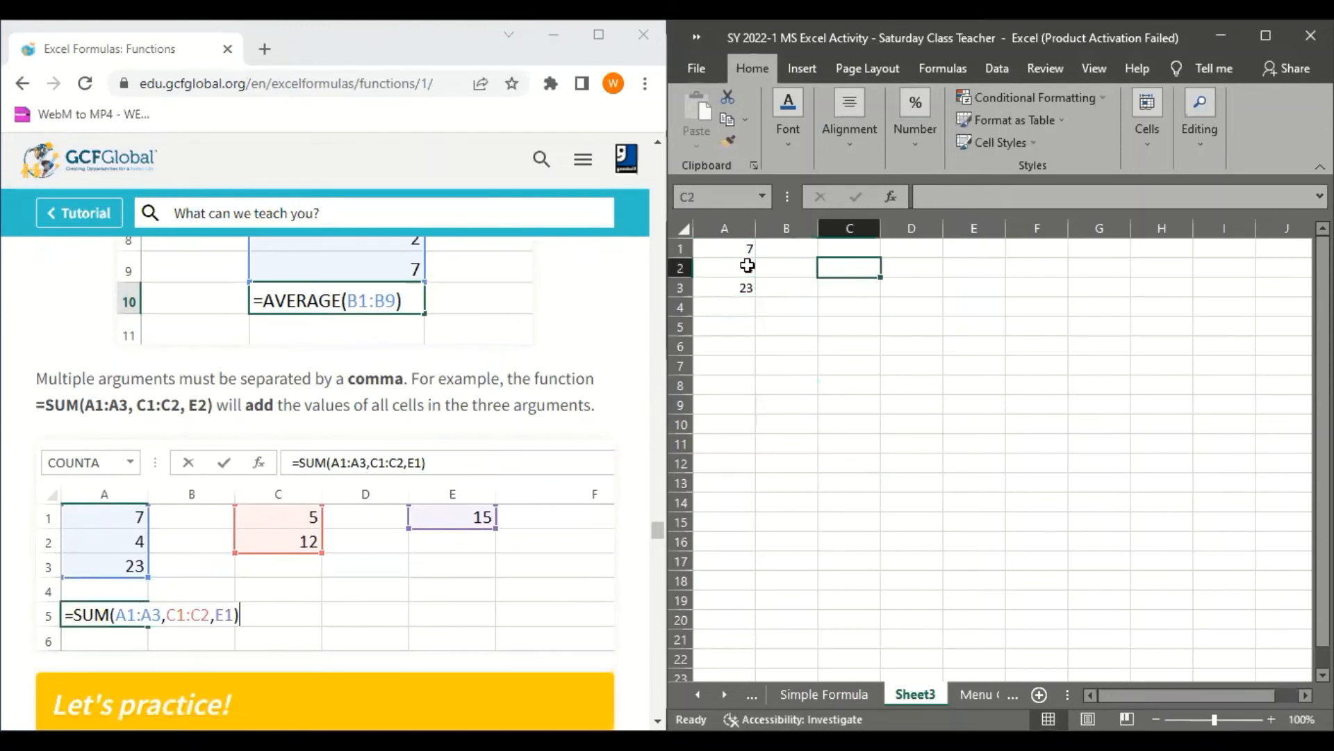
pyautogui.write('5')
pyautogui.press('Return')
pyautogui.write('12')
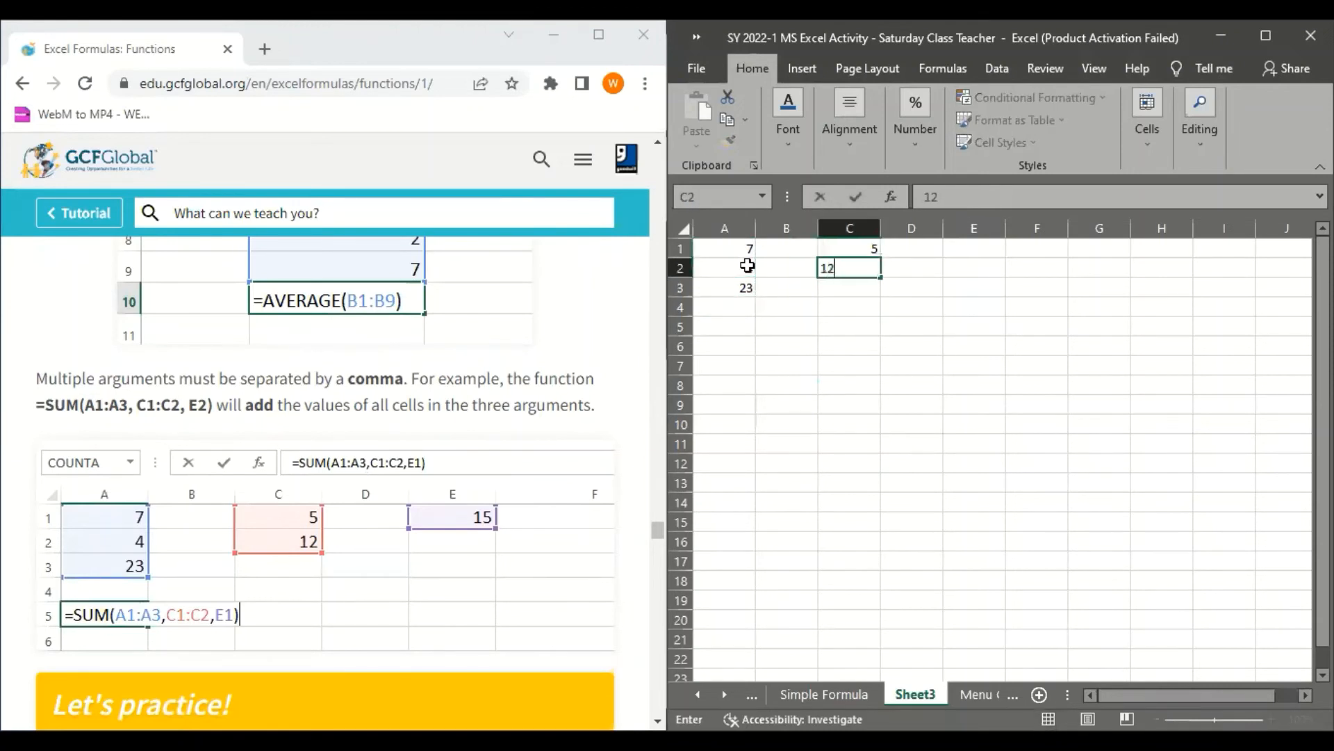
pyautogui.press('Return')
# Enter the example value 15 in cell E1
pyautogui.press('Down')
pyautogui.press('Right')
pyautogui.press('Up')
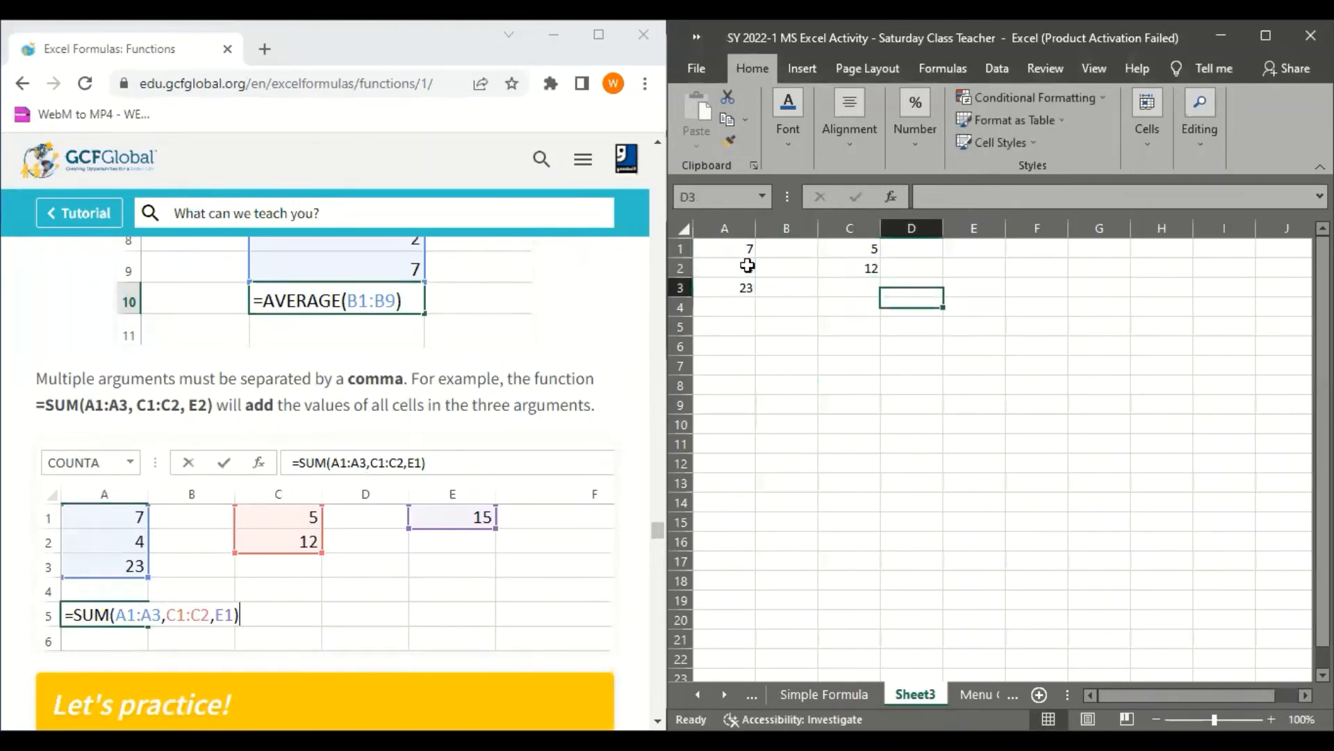
pyautogui.press('Up')
pyautogui.press('Up')
pyautogui.press('Right')
pyautogui.write('1')
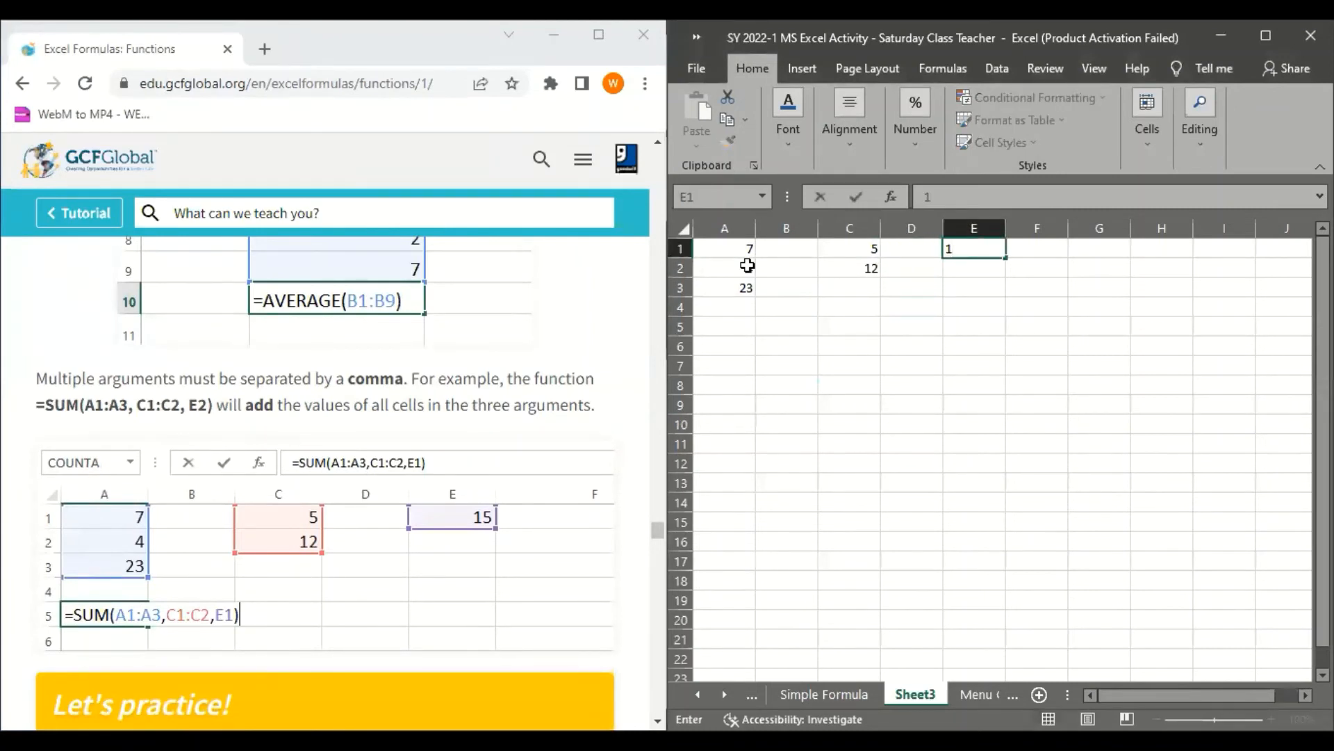
pyautogui.write('5')
pyautogui.press('Return')
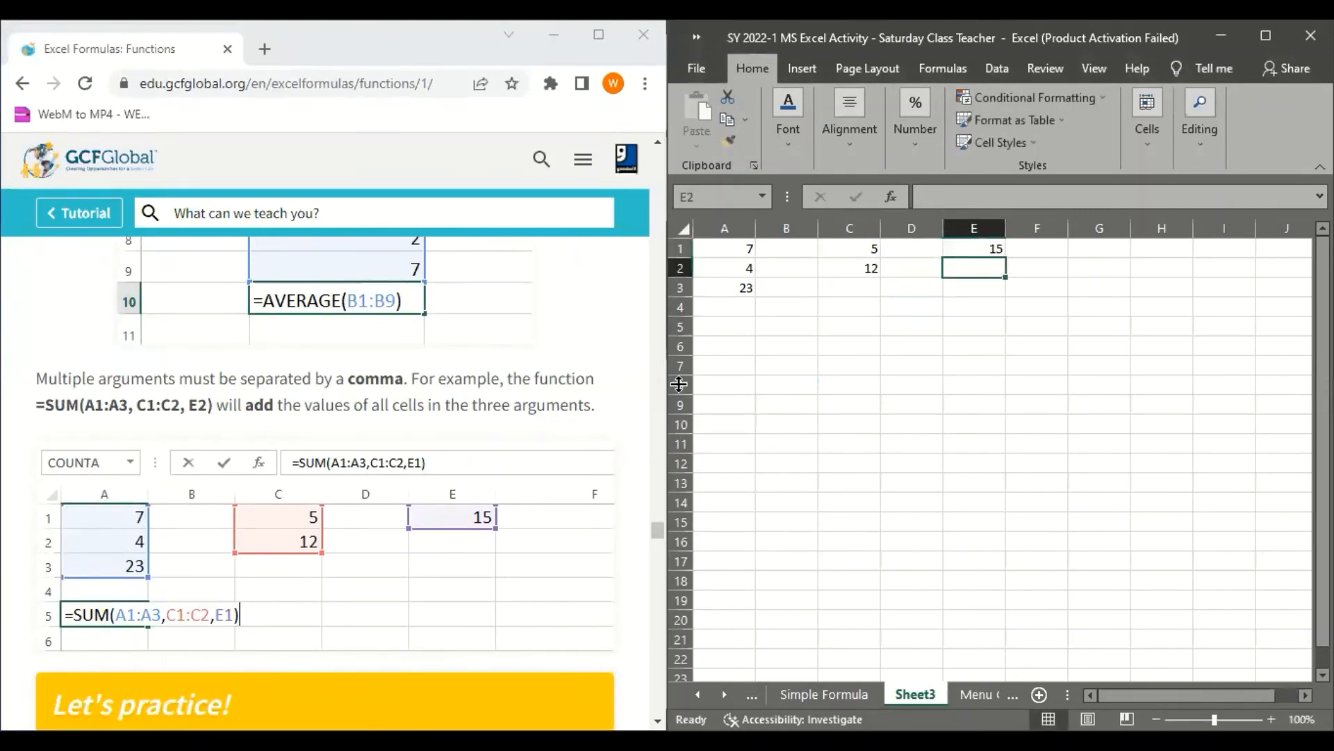
# Begin a SUM formula in cell A5 with the range A1:A3 as its first argument, followed by a comma
pyautogui.click(736, 321)
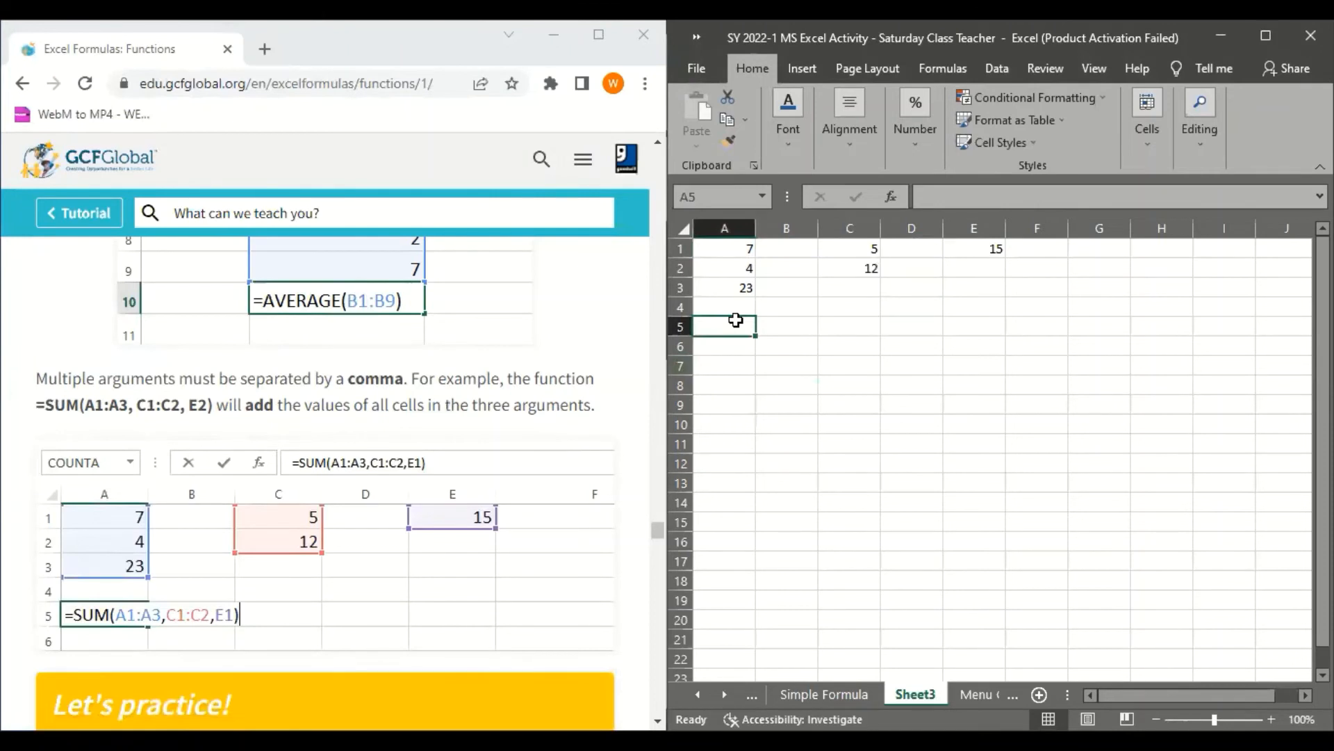
pyautogui.write('=S')
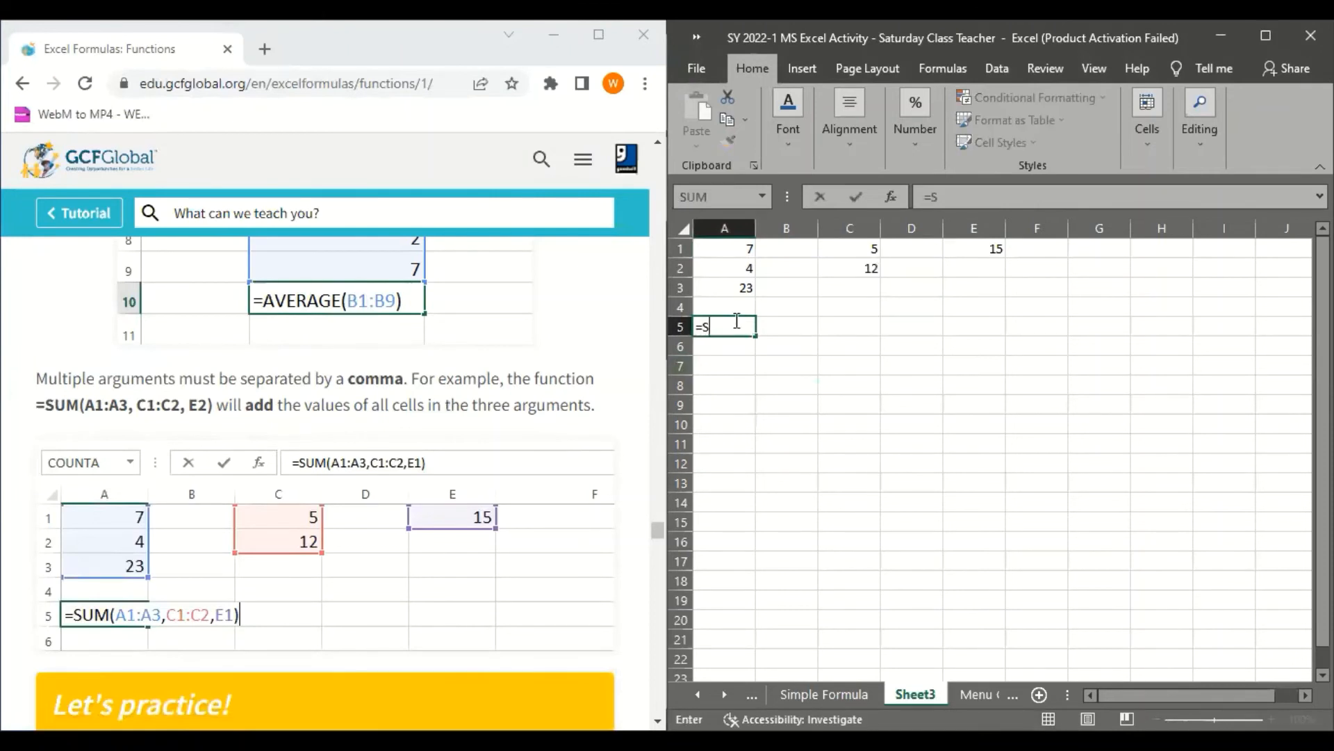
pyautogui.write('UM(')
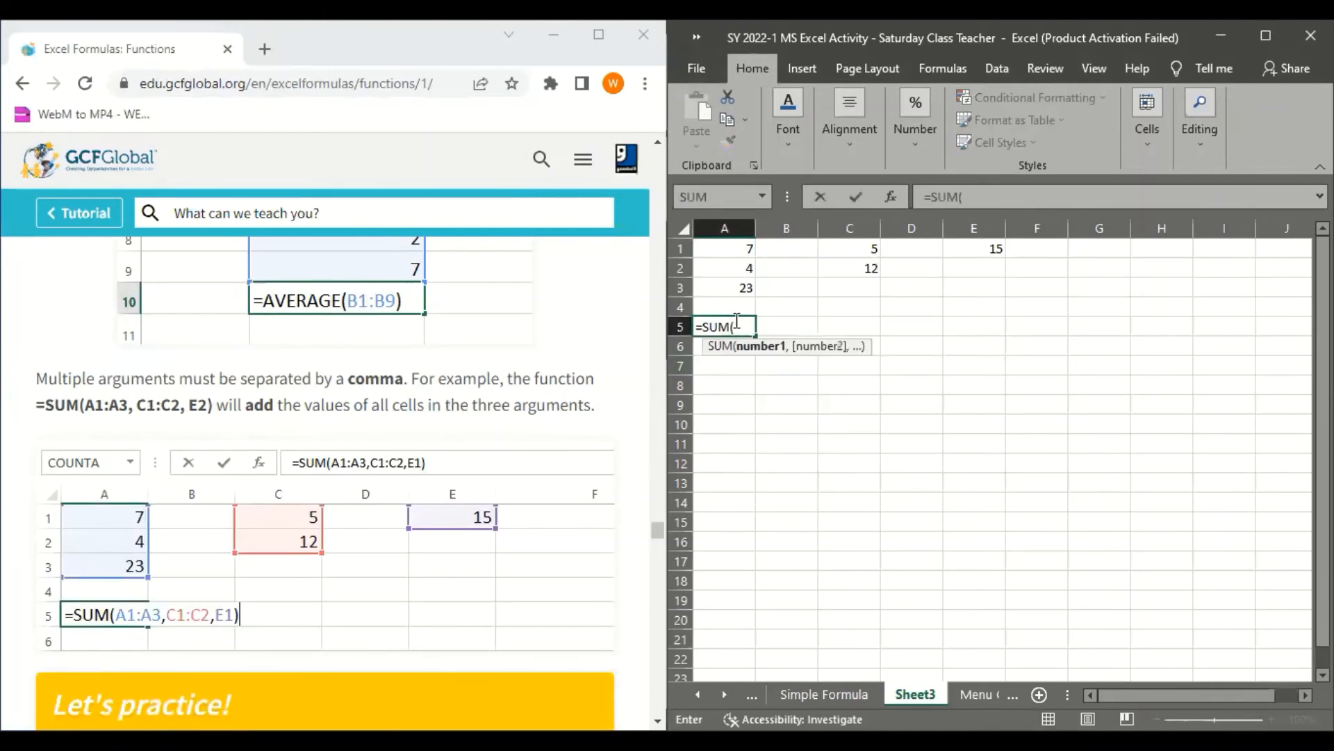
pyautogui.click(725, 248)
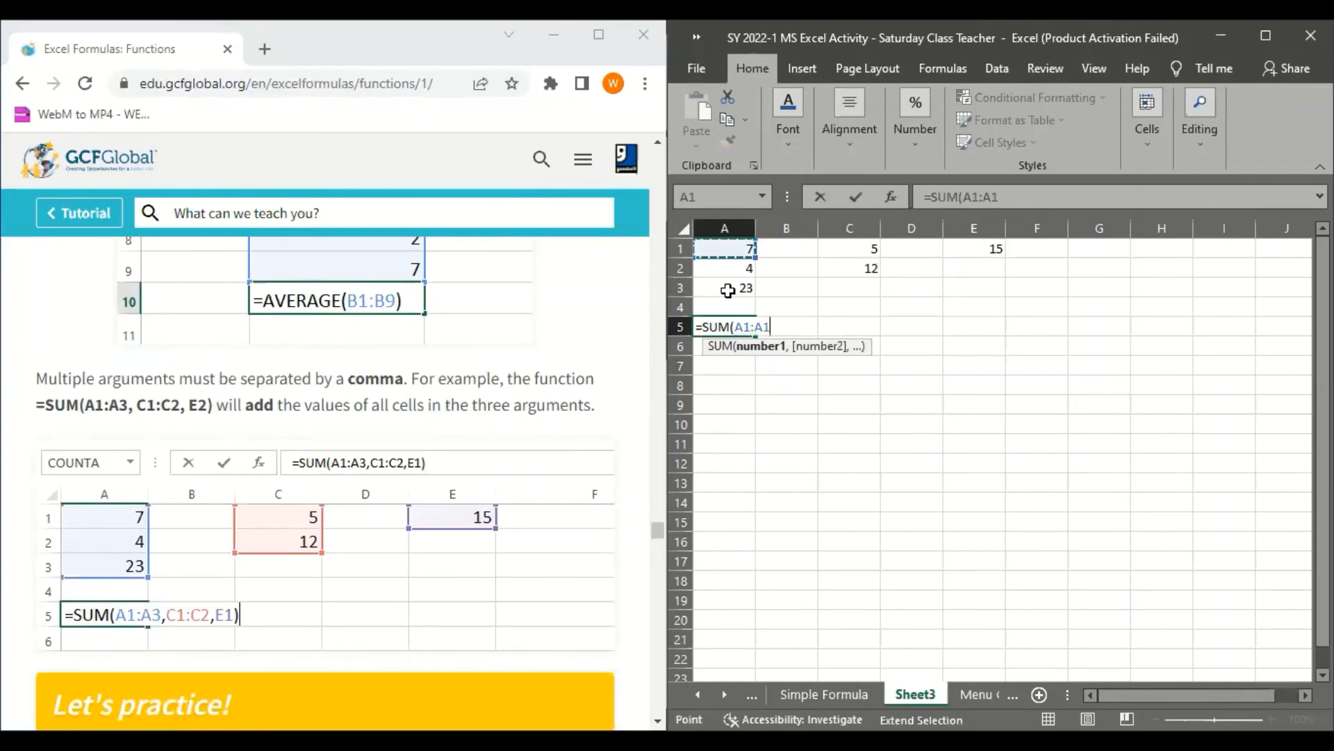
pyautogui.keyDown('shift'); pyautogui.click(728, 288); pyautogui.keyUp('shift')
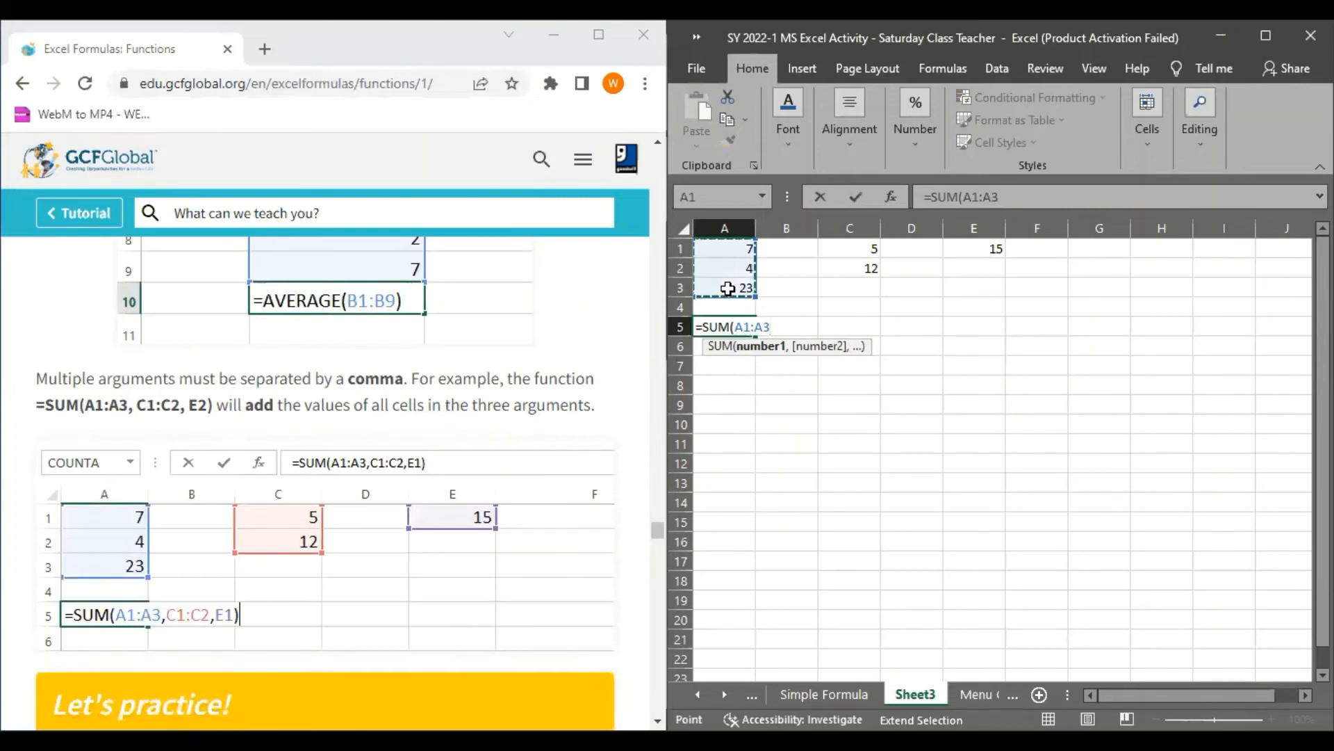
pyautogui.write(',')
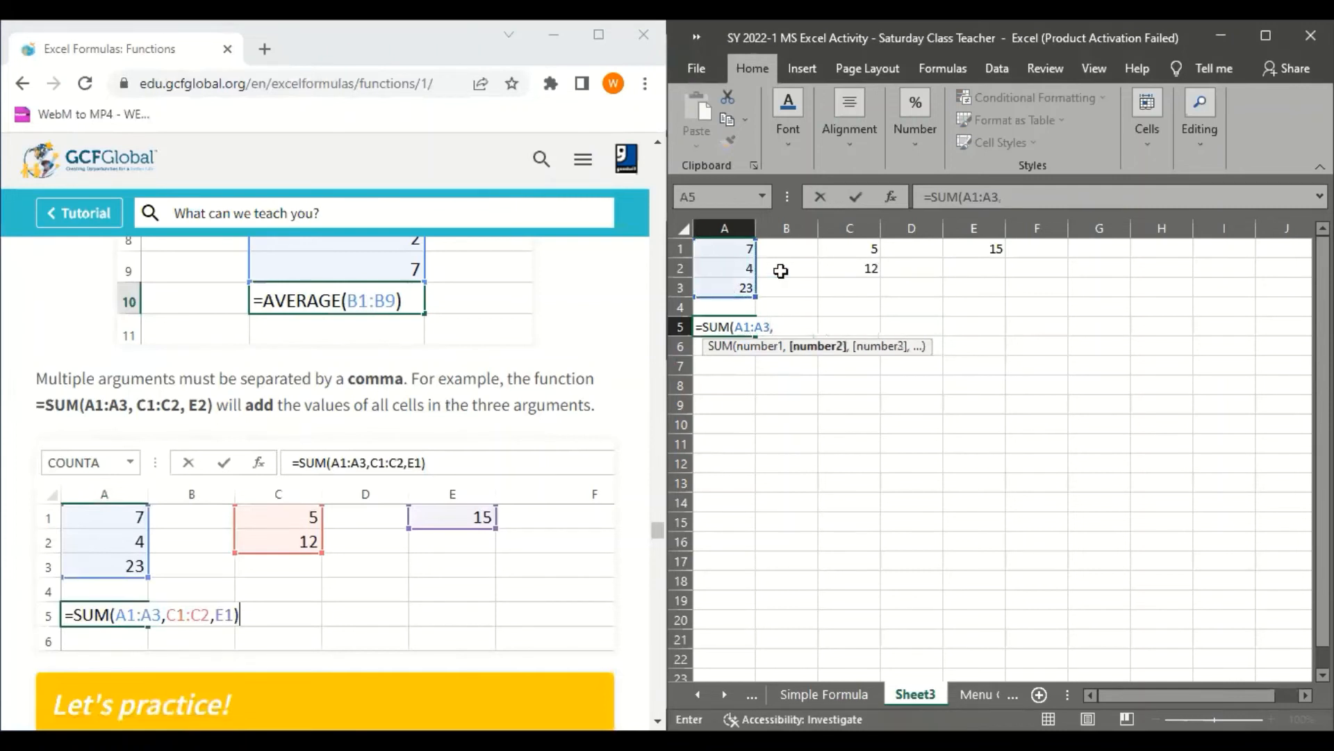
# Complete the SUM formula in A5 with the arguments C1:C2 and E1 and a closing parenthesis, and commit it
pyautogui.click(870, 245)
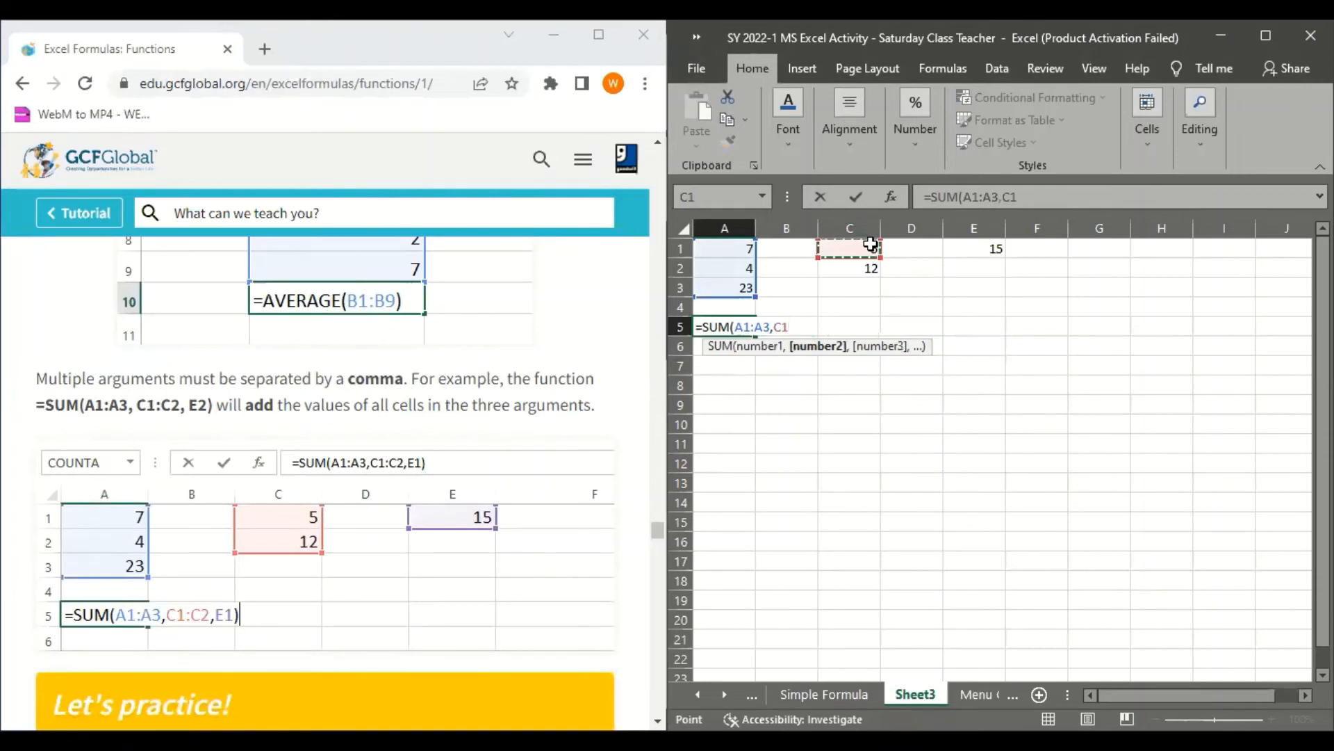
pyautogui.keyDown('shift'); pyautogui.click(867, 268); pyautogui.keyUp('shift')
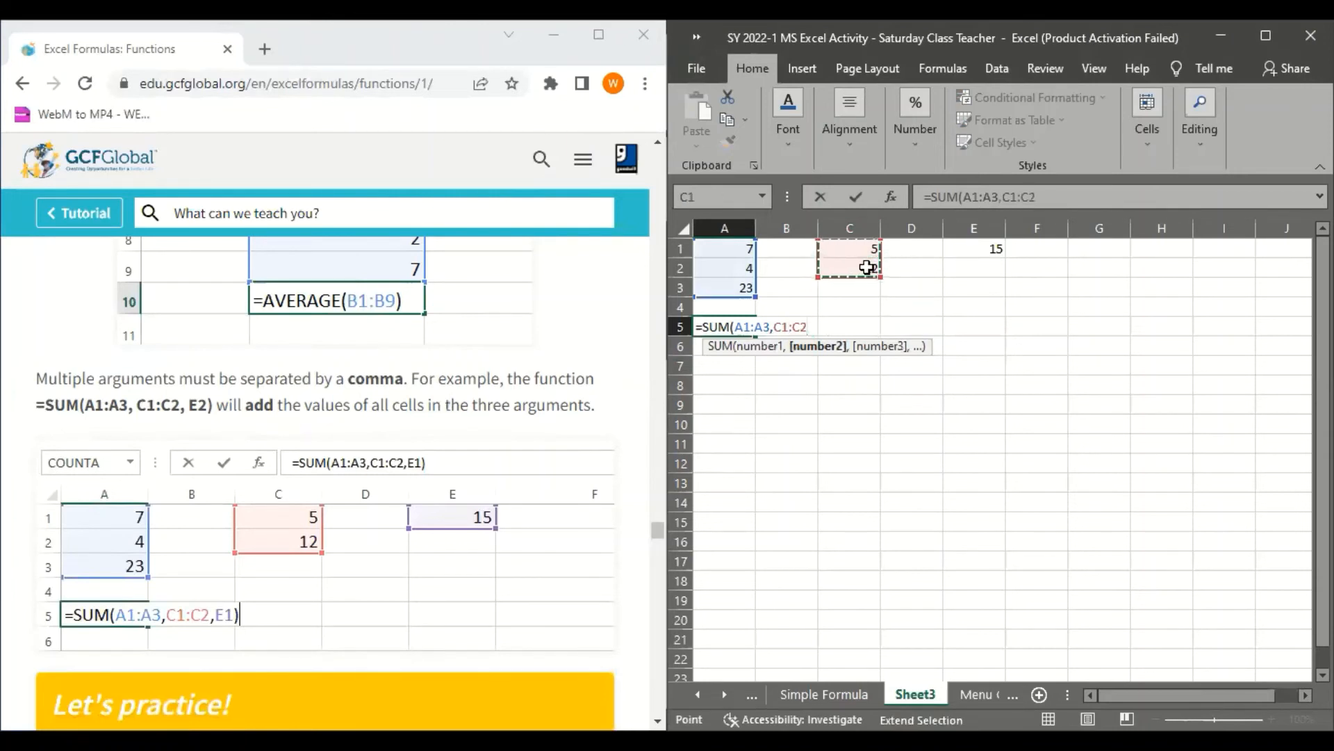
pyautogui.write(',')
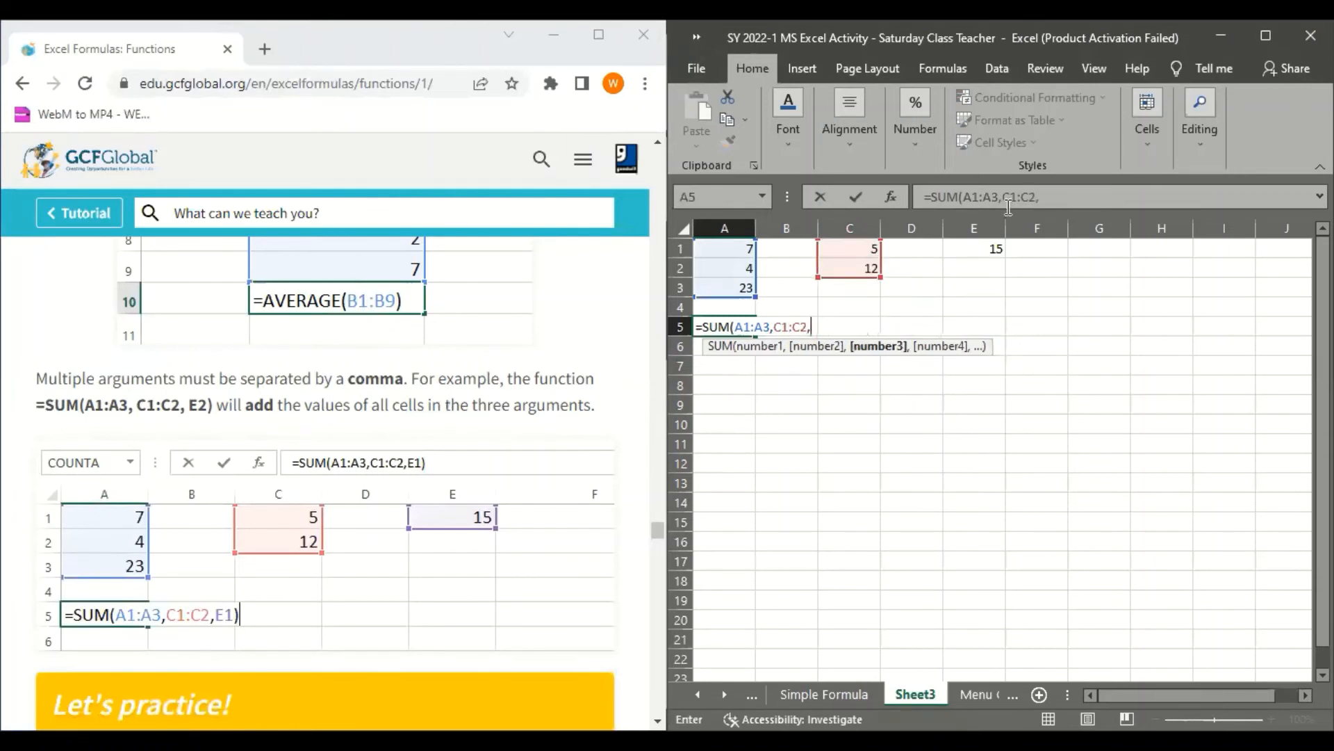
pyautogui.click(997, 244)
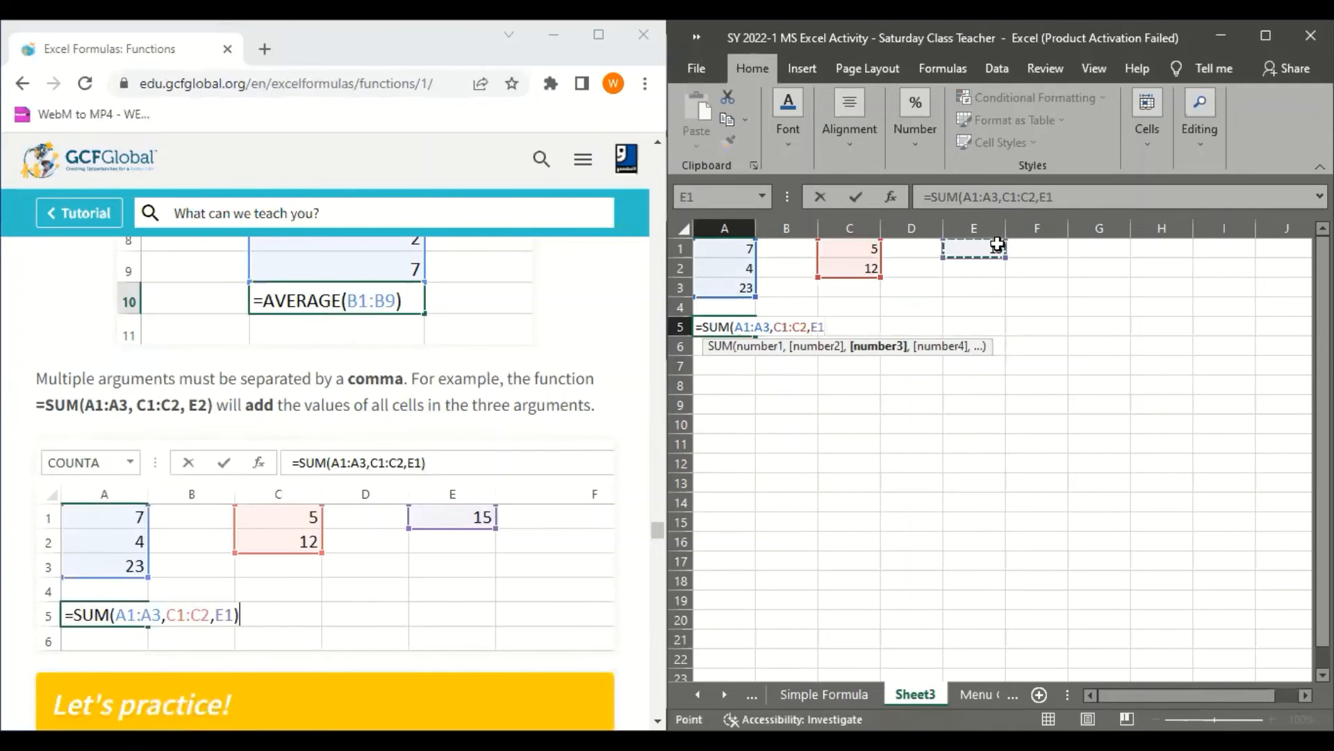
pyautogui.write(')')
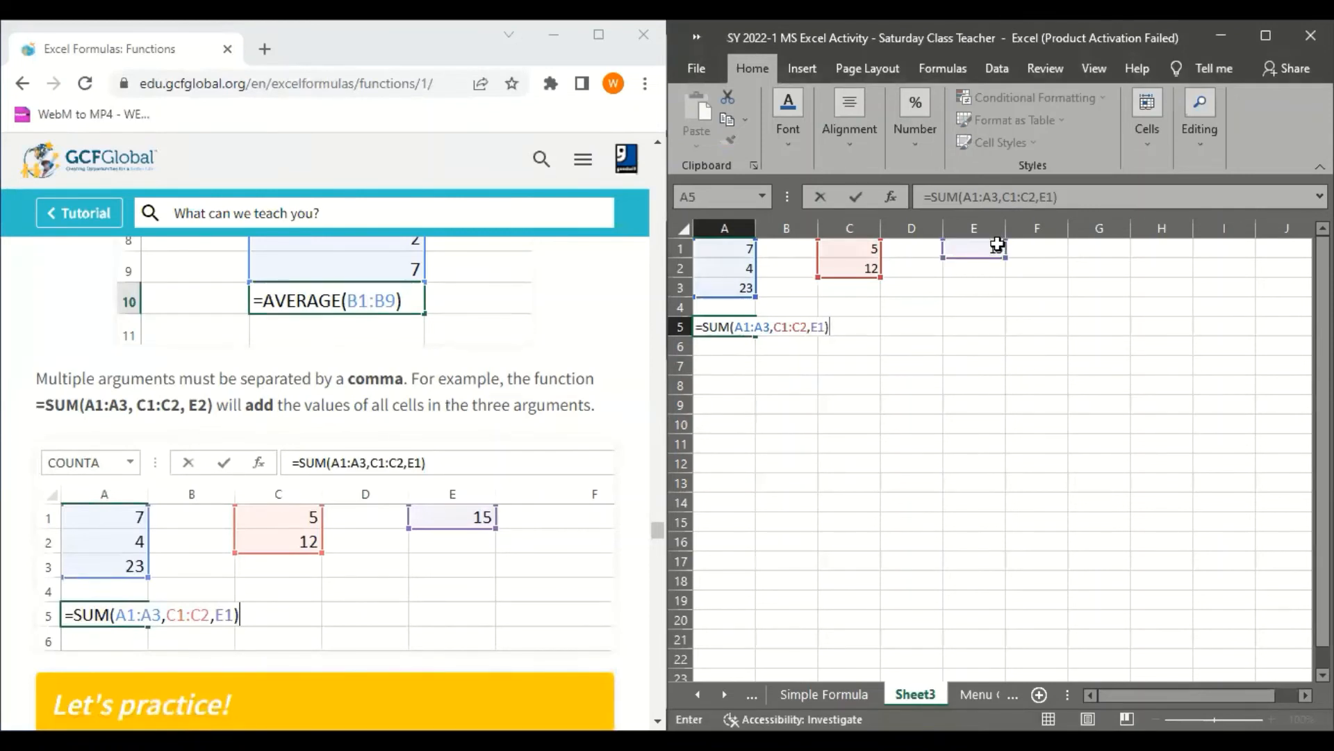
pyautogui.press('Return')
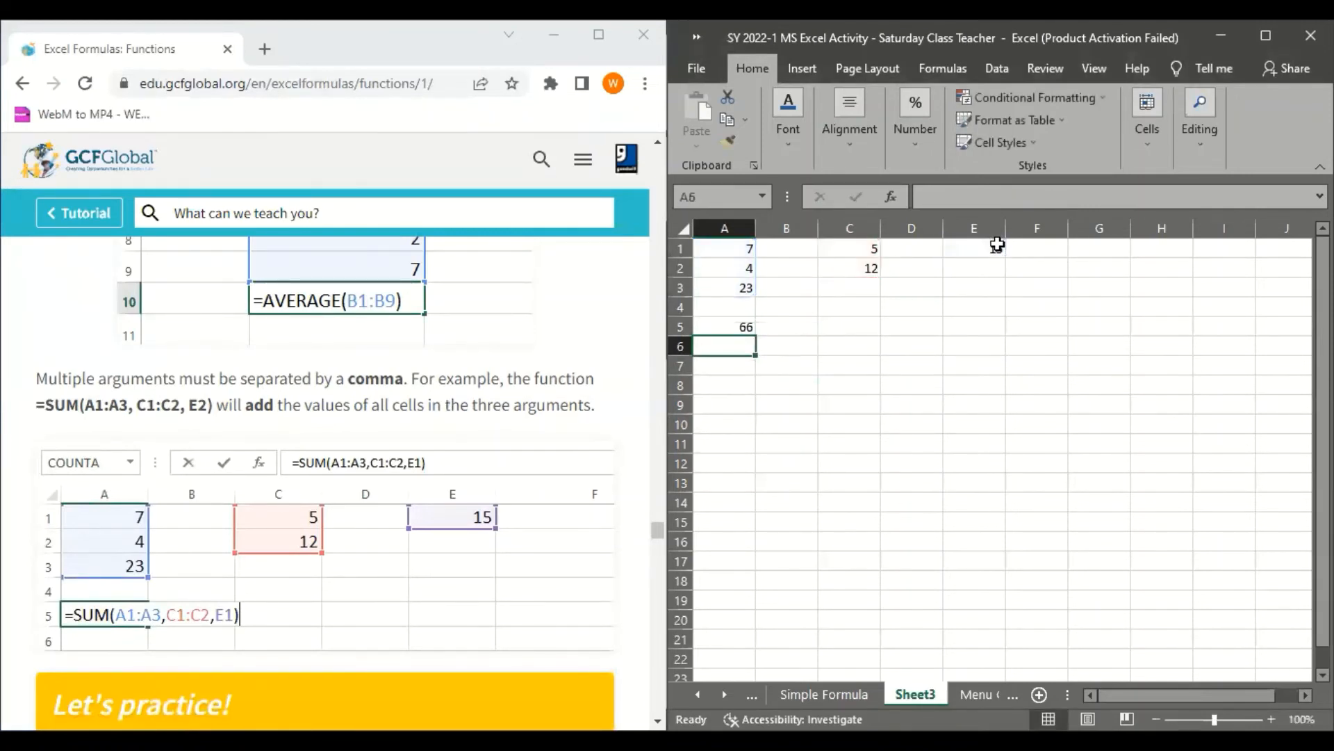
# Inspect the multiple-argument SUM formula in cell A5
pyautogui.click(743, 326)
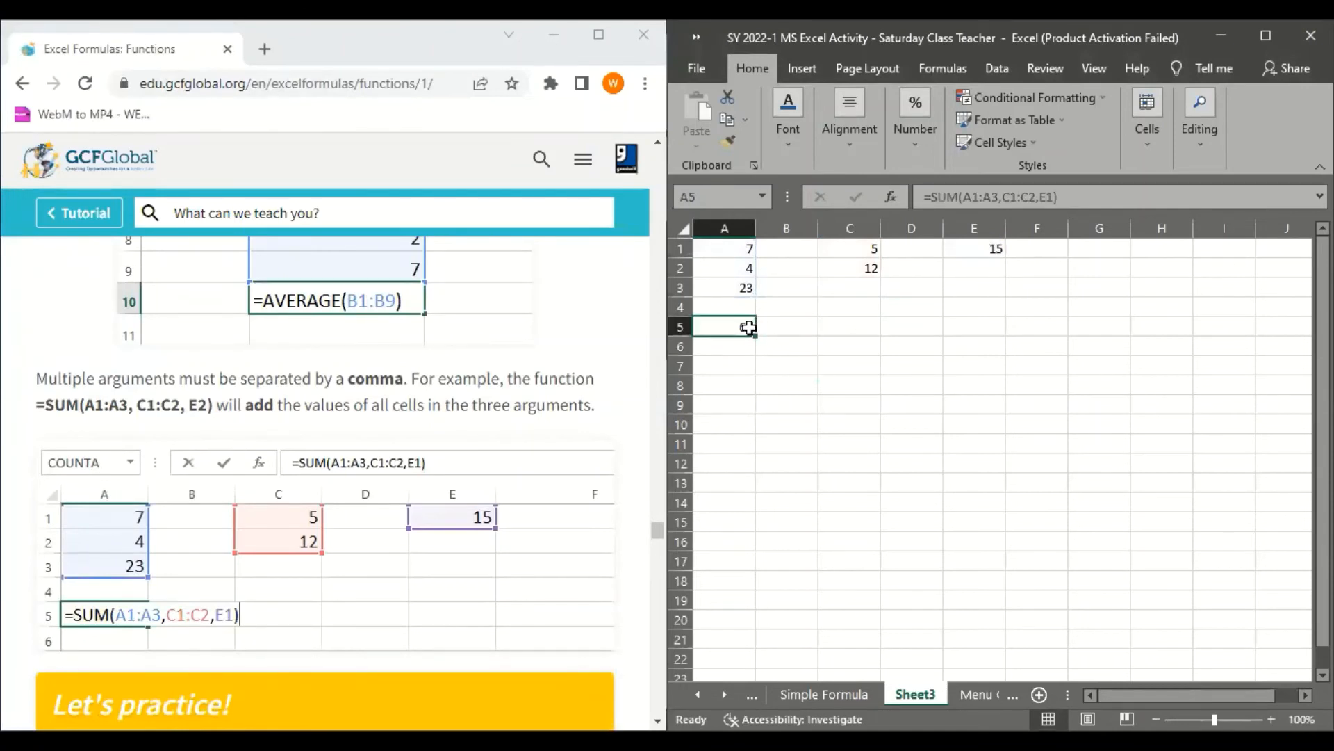
pyautogui.click(886, 341)
pyautogui.click(747, 330)
# Start a cell-by-cell addition formula in cell A6 with =A1+A2+A3
pyautogui.click(746, 342)
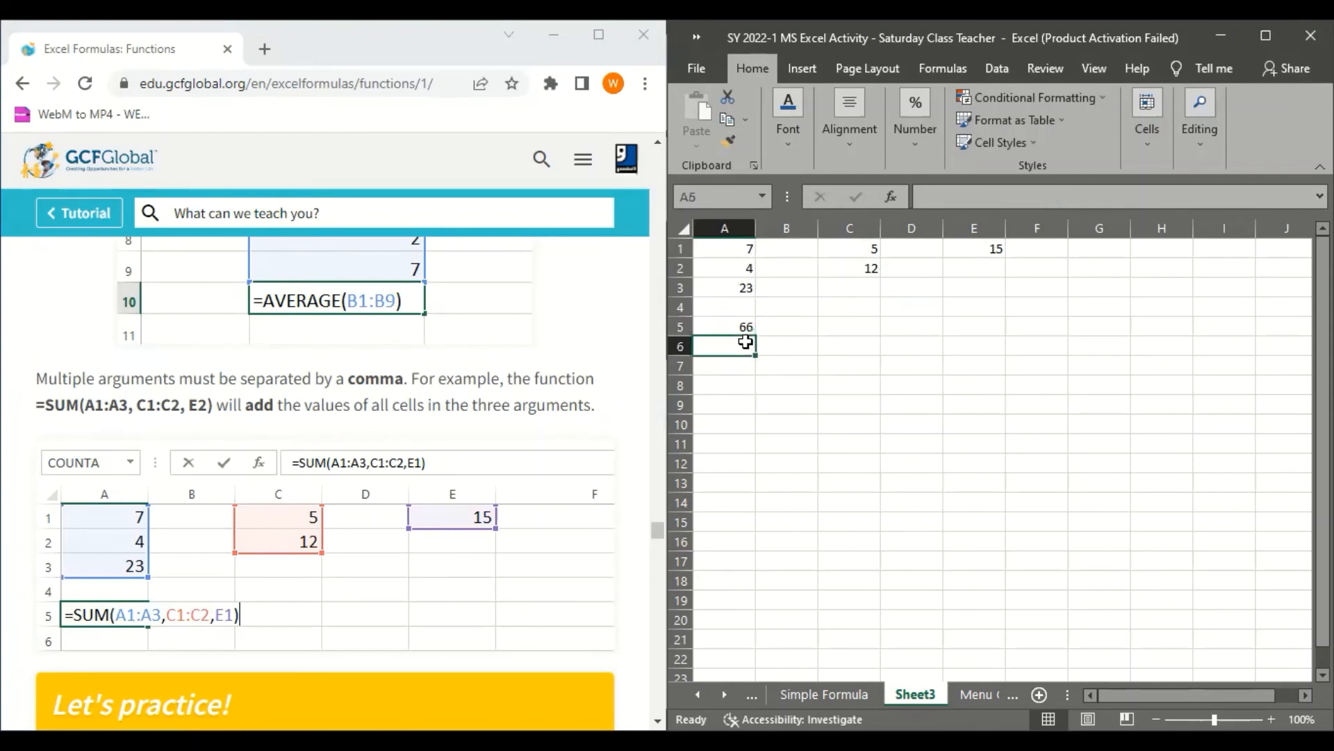
pyautogui.write('=')
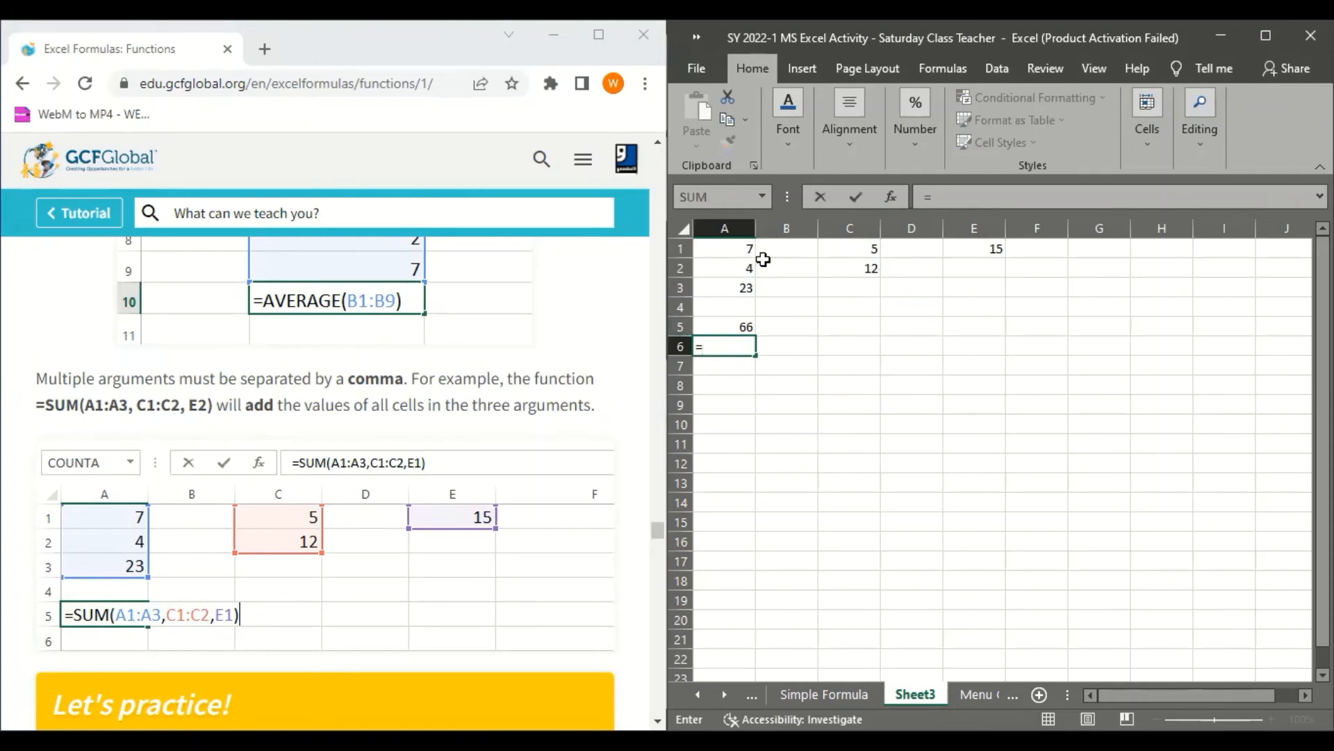
pyautogui.click(738, 246)
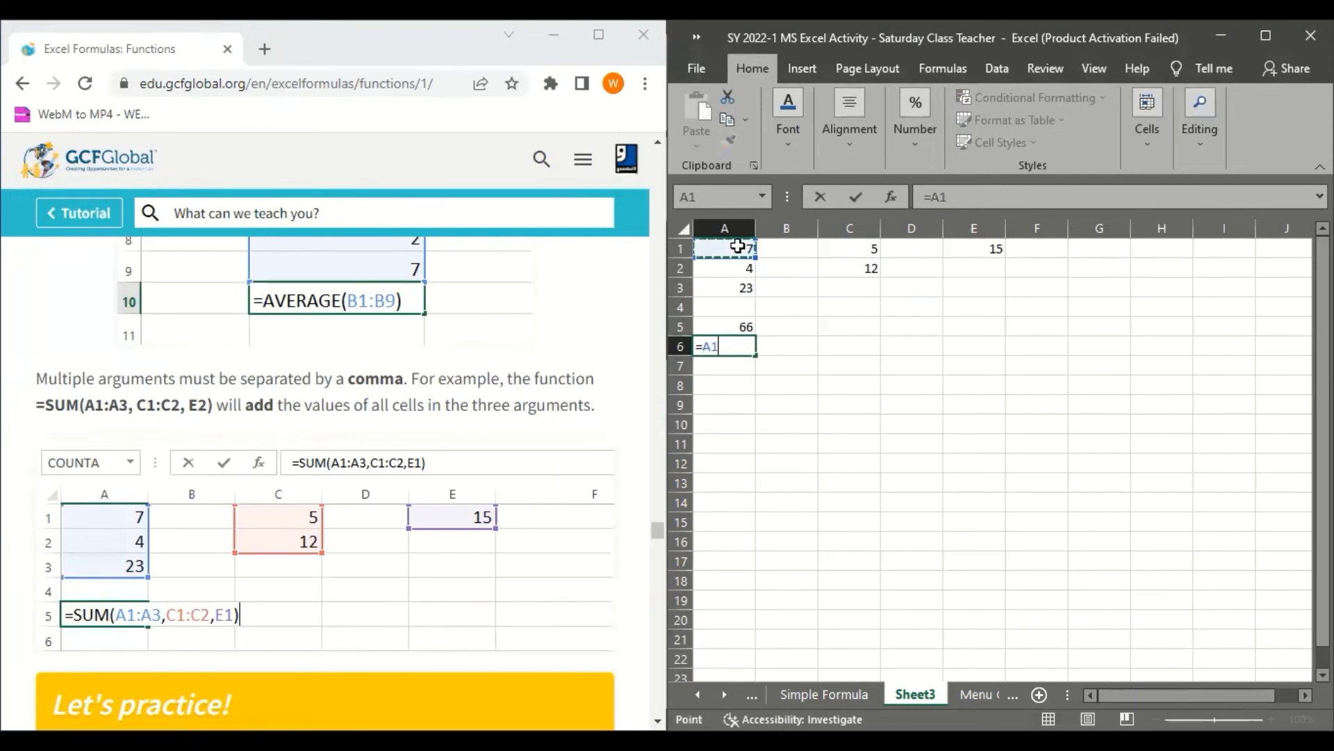
pyautogui.write('+')
pyautogui.click(733, 269)
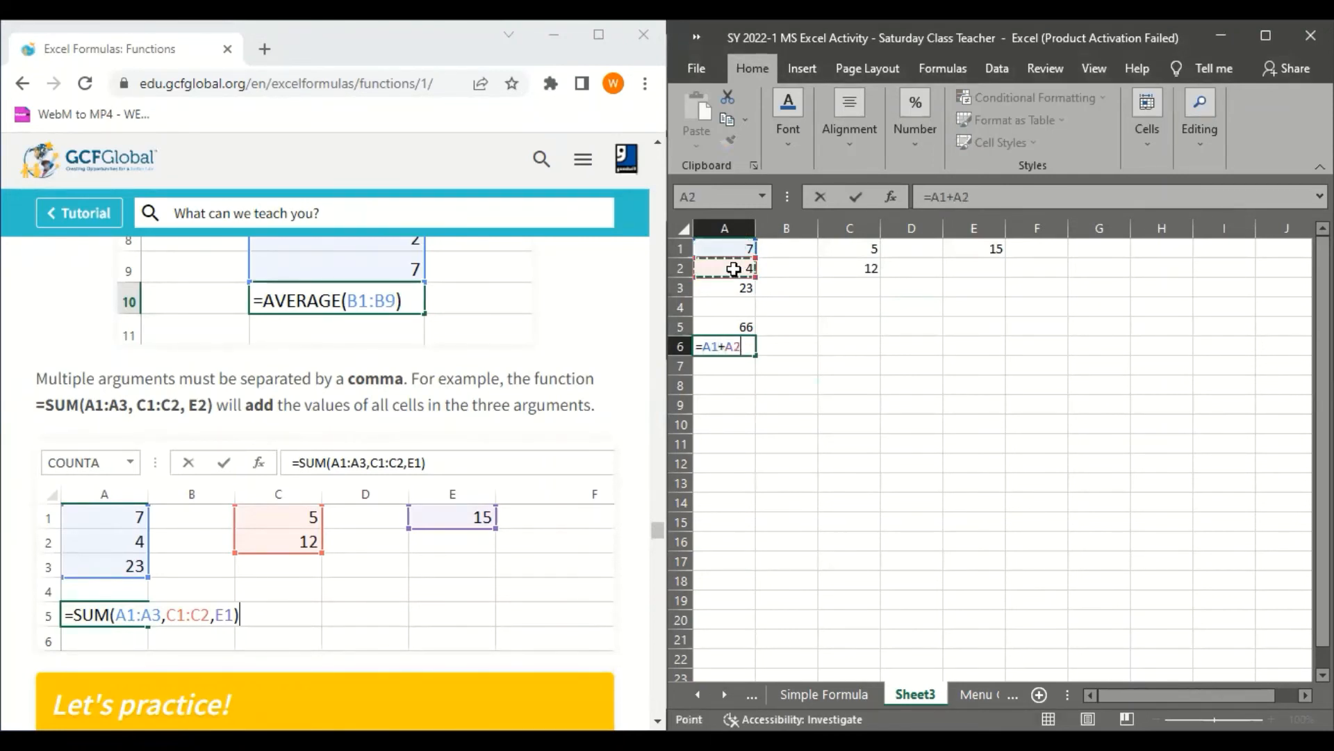
pyautogui.write('+')
pyautogui.click(724, 280)
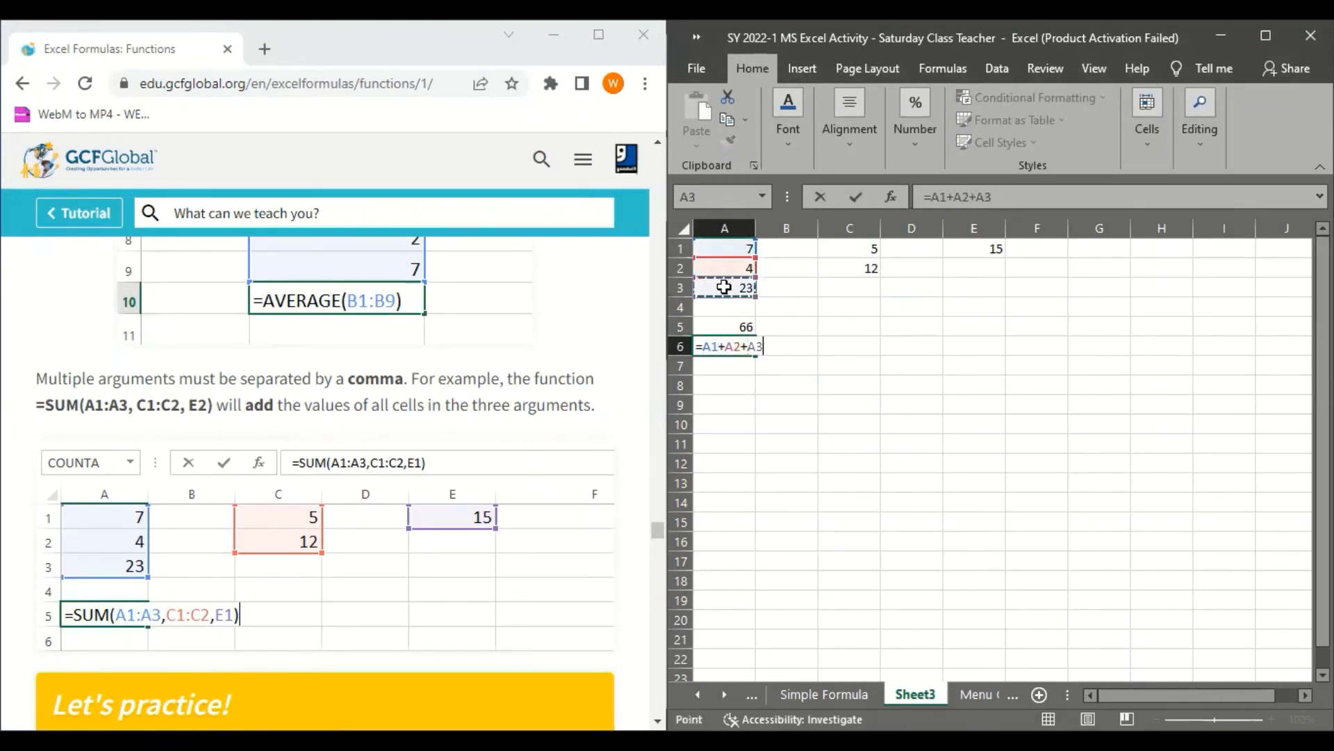
# Extend the addition formula in A6 with +C1+C2+E1, commit it and reselect the cell
pyautogui.write('+')
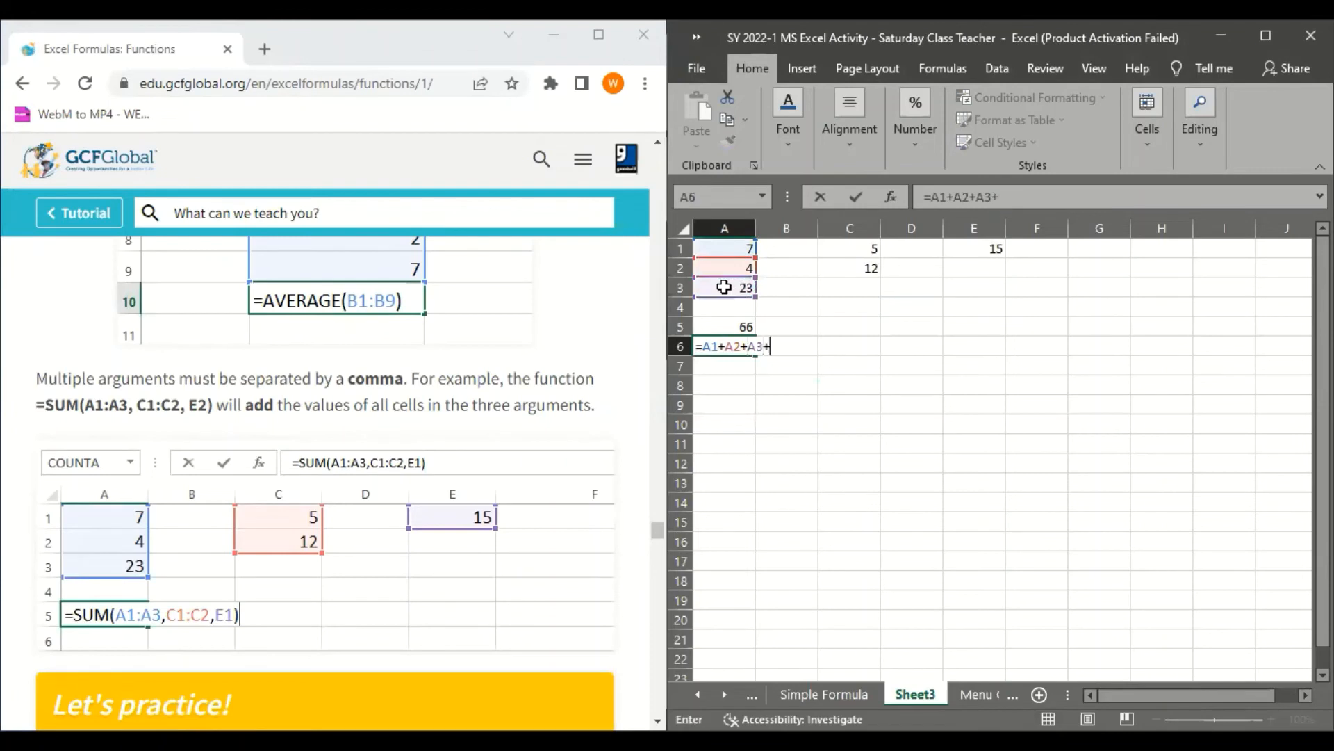
pyautogui.click(865, 251)
pyautogui.write('+')
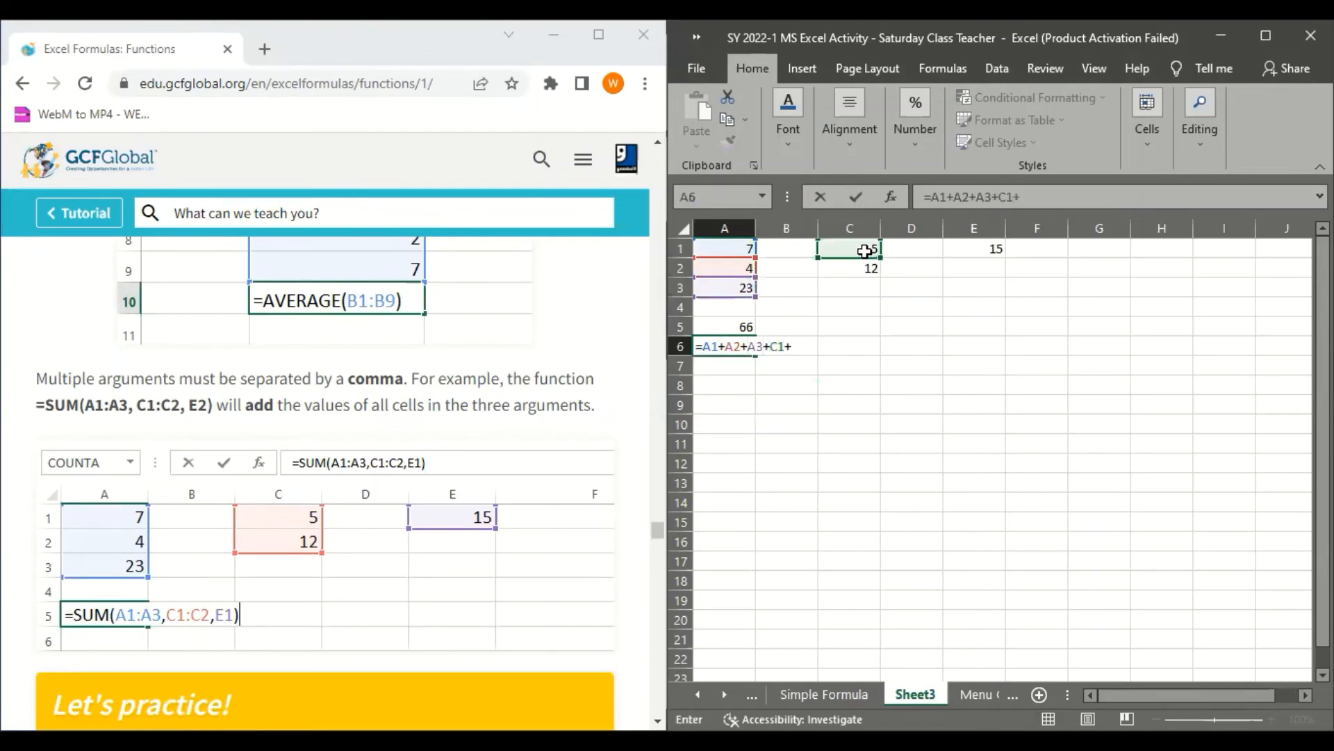
pyautogui.click(864, 267)
pyautogui.write('+')
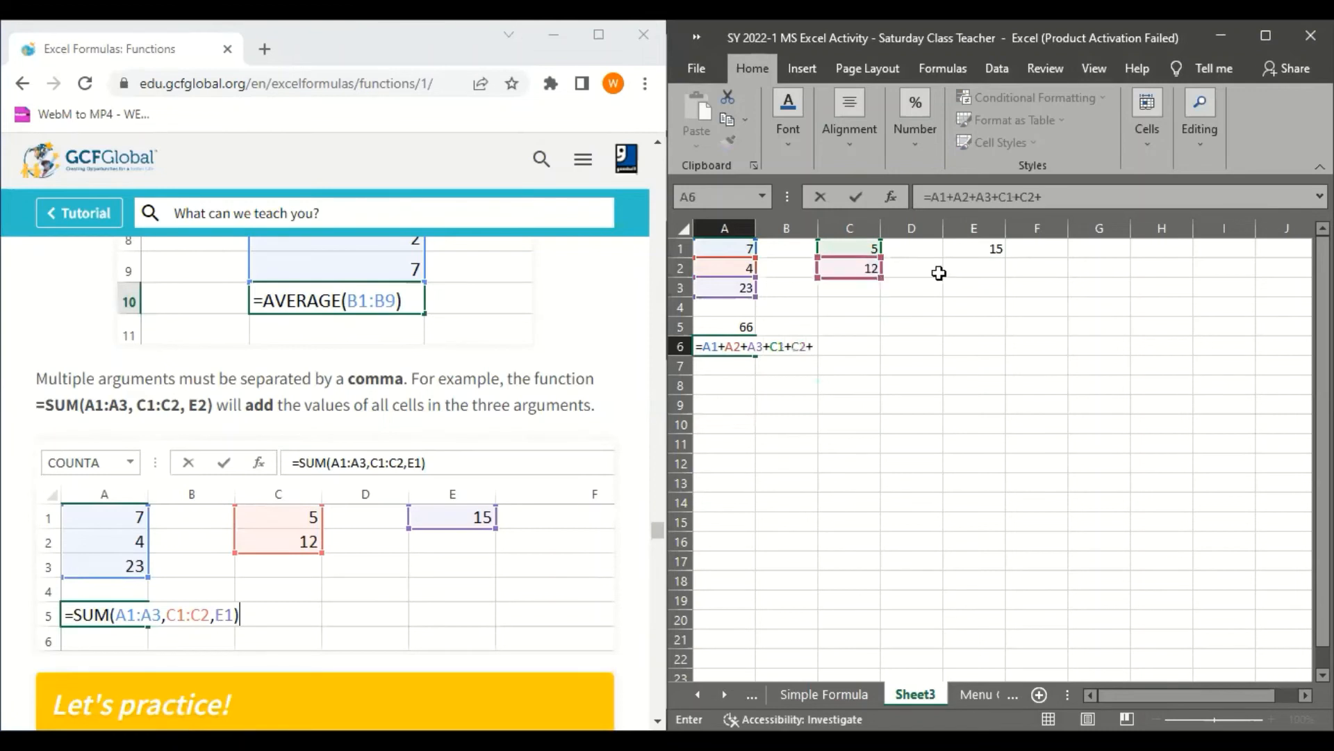
pyautogui.click(955, 248)
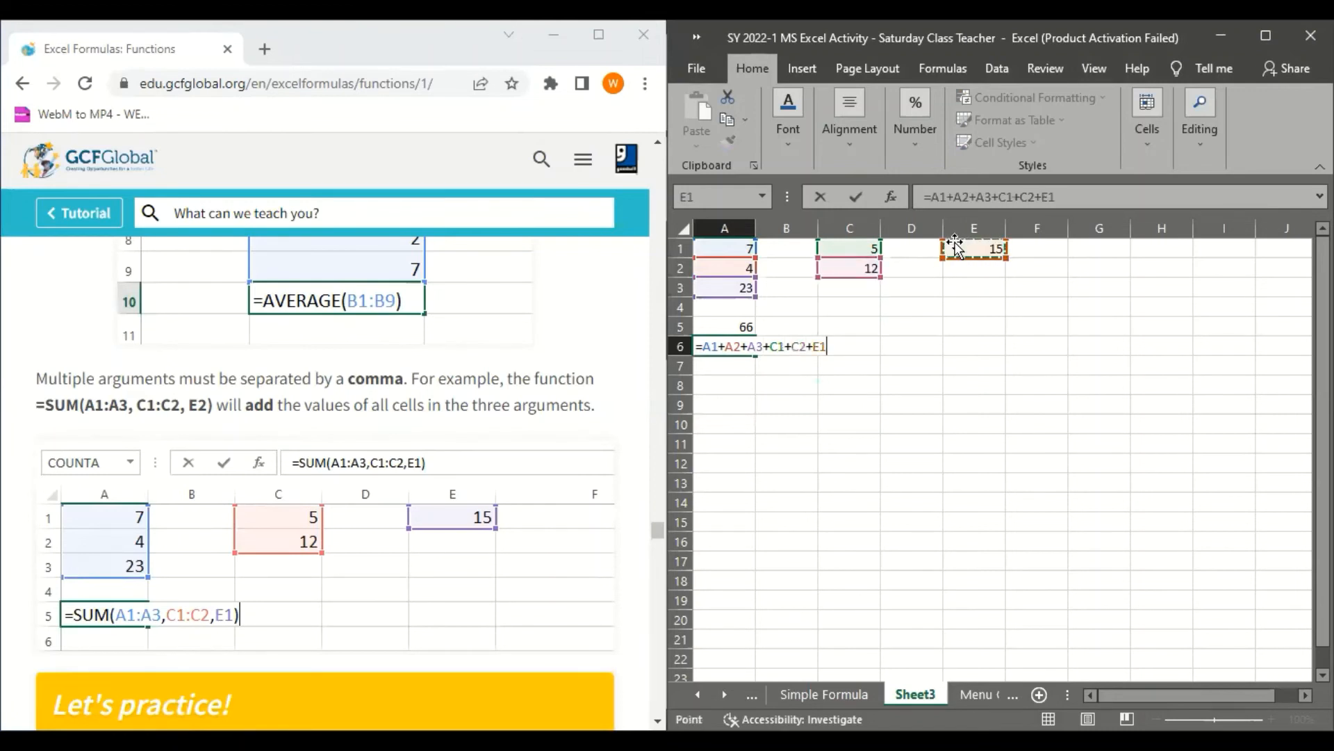
pyautogui.press('Return')
pyautogui.press('Up')
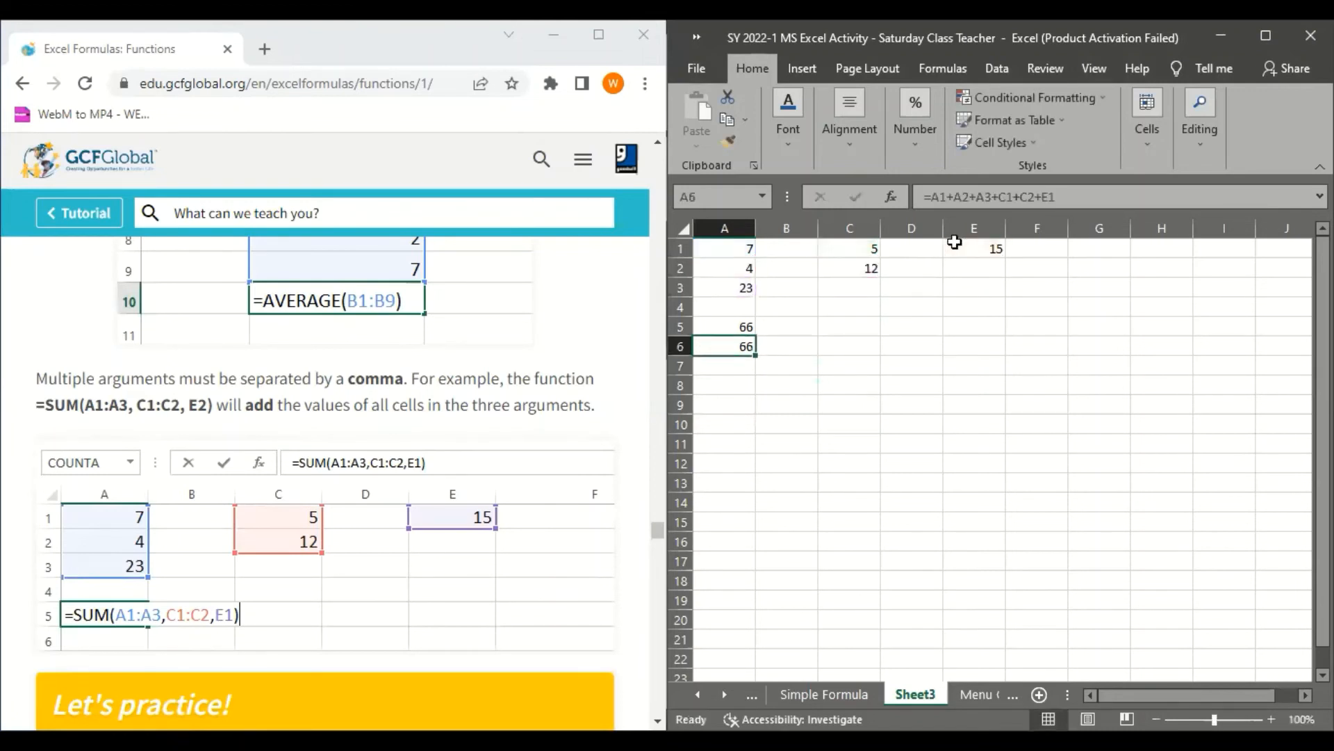
# Compare the SUM formula in A5 with the cell-by-cell addition formula in A6
pyautogui.press('Up')
pyautogui.press('Down')
pyautogui.press('Up')
pyautogui.press('Down')
pyautogui.press('Up')
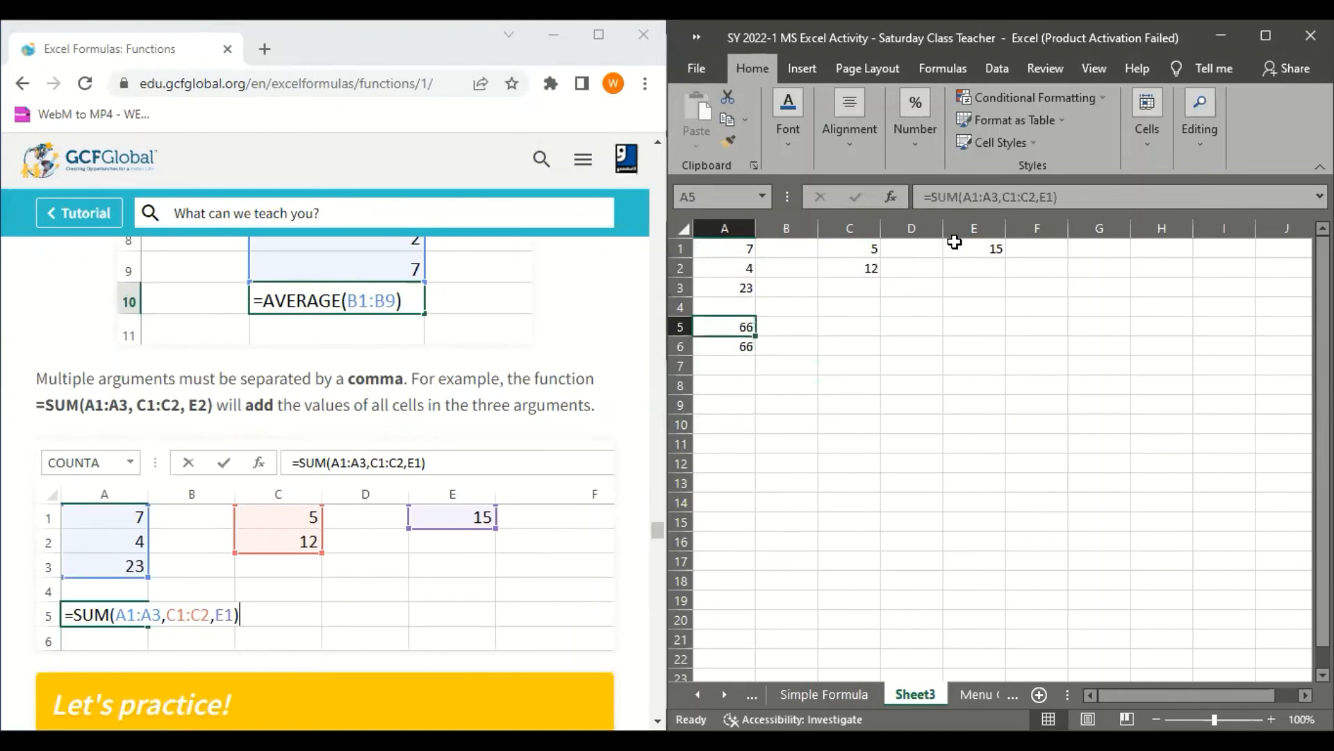
pyautogui.press('Down')
pyautogui.press('Down')
pyautogui.press('Up')
pyautogui.press('Up')
pyautogui.press('Down')
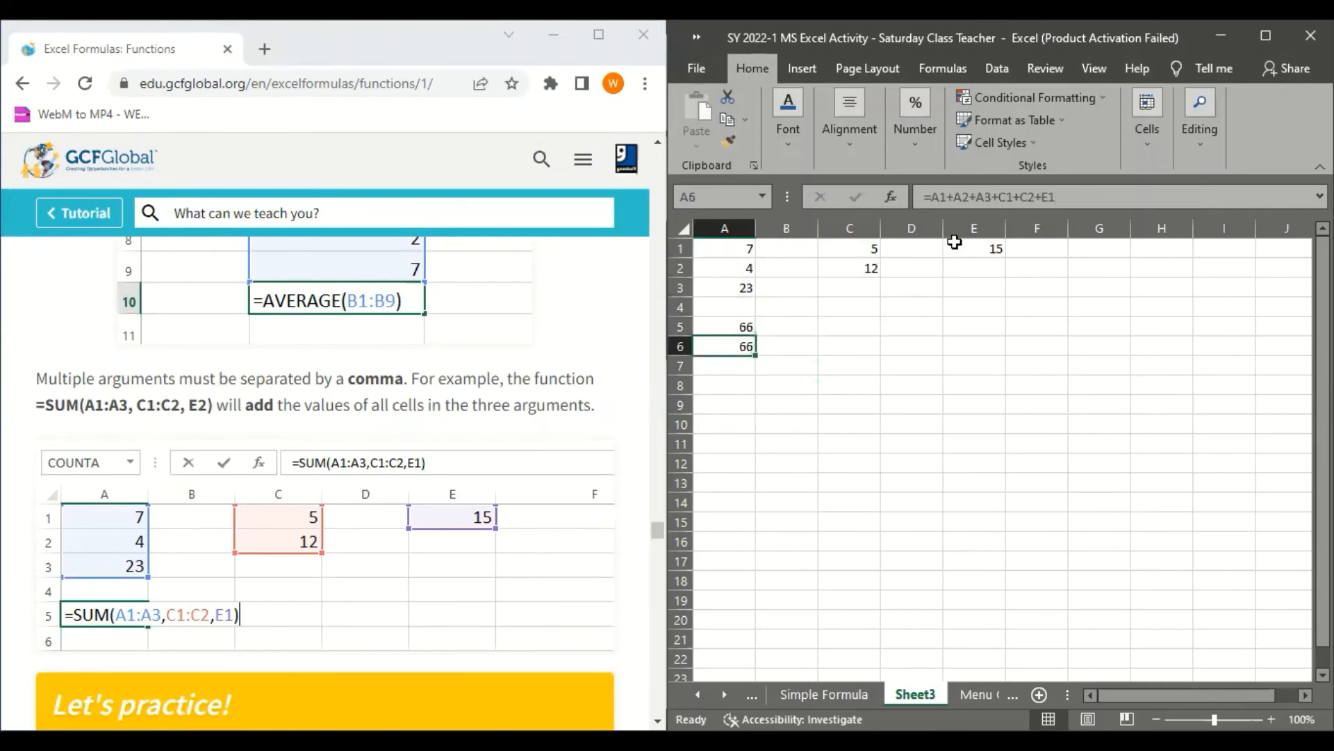
# Clear the addition formula from cell A6 and select the SUM formula in A5
pyautogui.press('Down')
pyautogui.press('Up')
pyautogui.press('Up')
pyautogui.press('Down')
pyautogui.press('Delete')
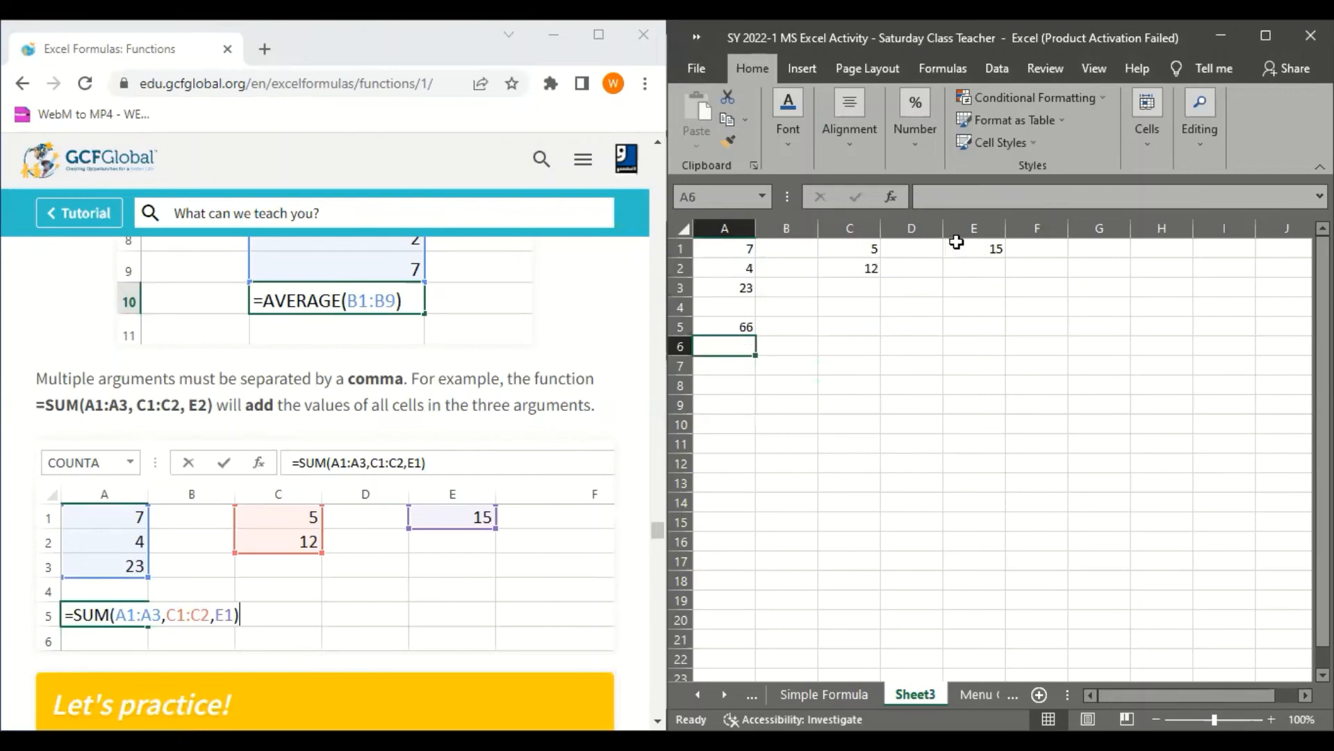
pyautogui.click(738, 328)
# Browse the GCF Functions lesson past the practice question to the Using functions section
pyautogui.scroll(-15, 429, 525)
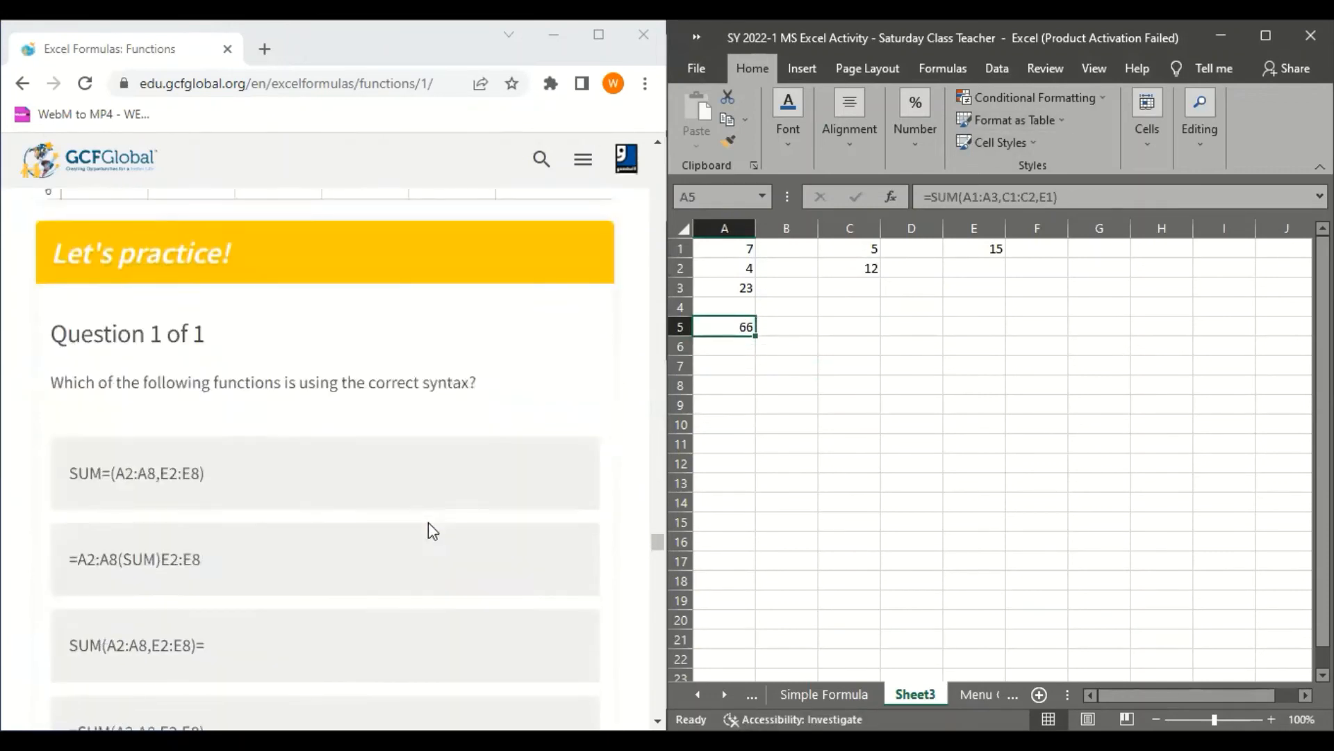
pyautogui.scroll(1, 431, 521)
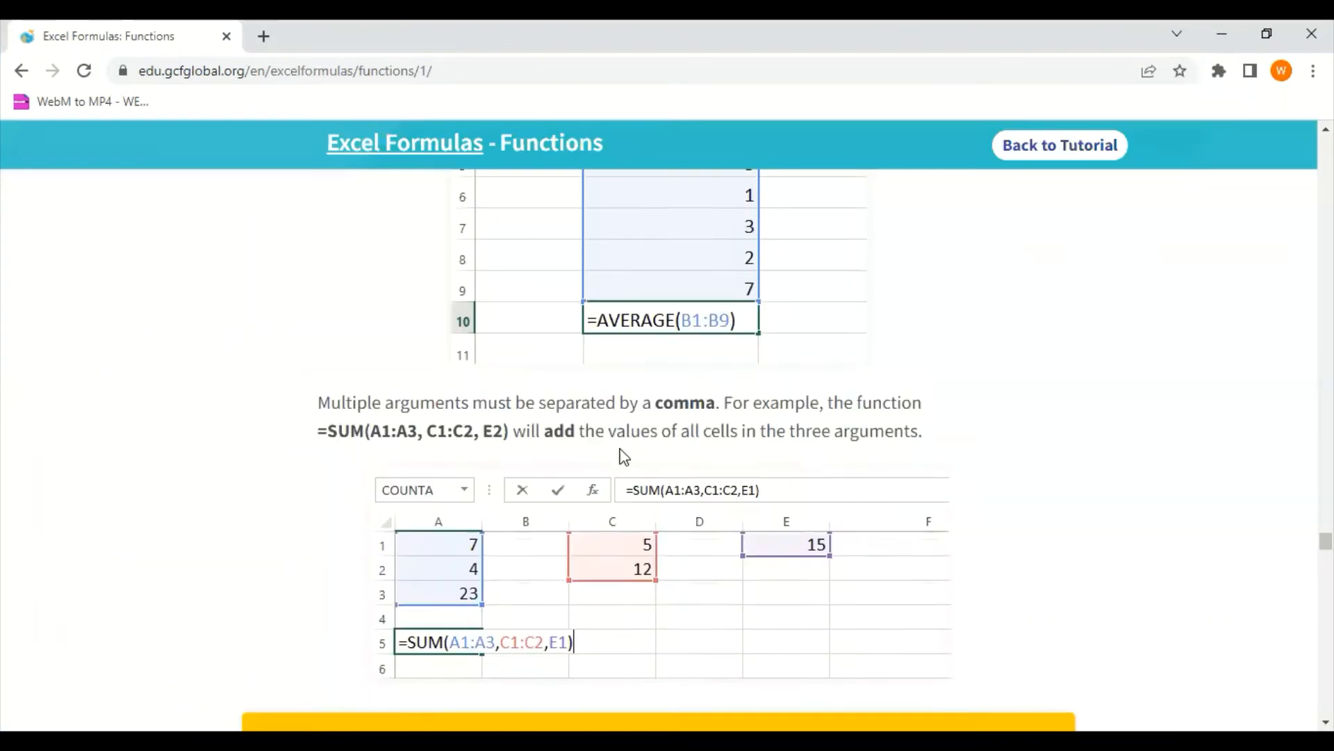
pyautogui.scroll(-1, 512, 413)
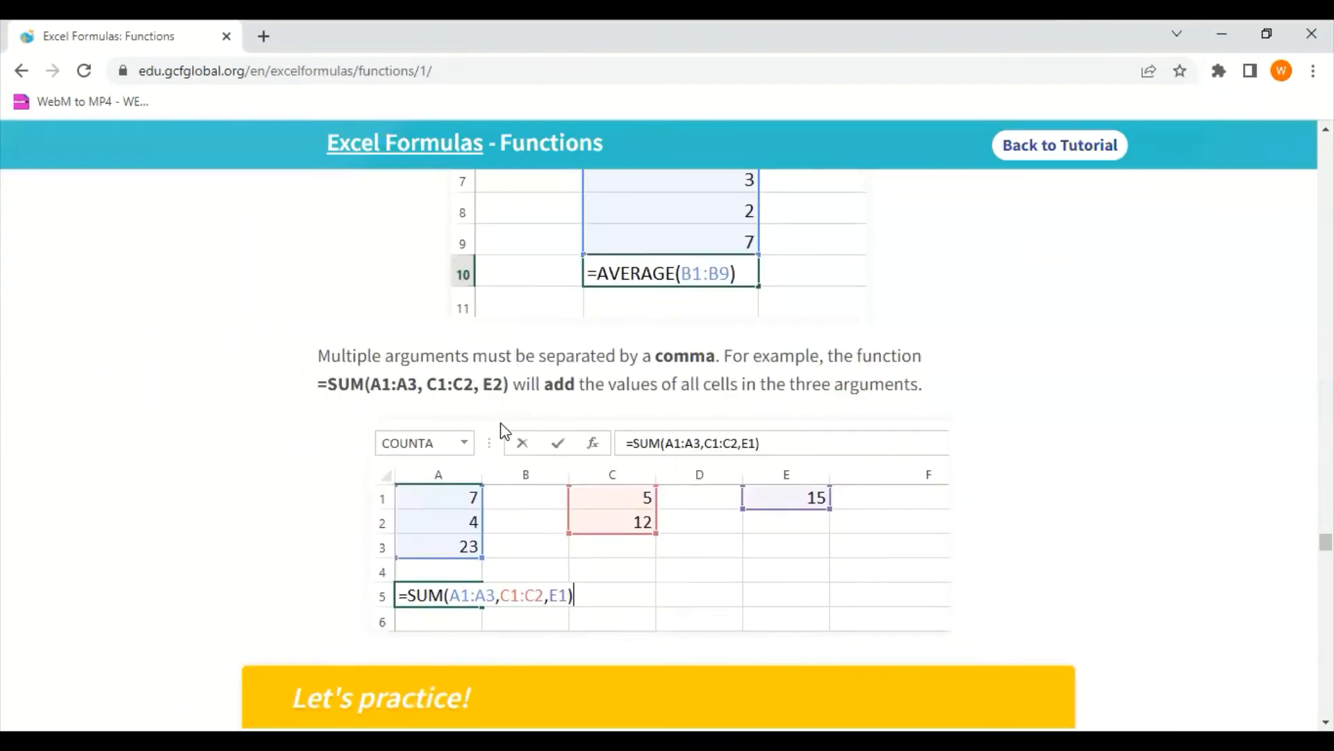
pyautogui.scroll(10, 500, 423)
pyautogui.scroll(-3, 505, 432)
pyautogui.scroll(2, 505, 432)
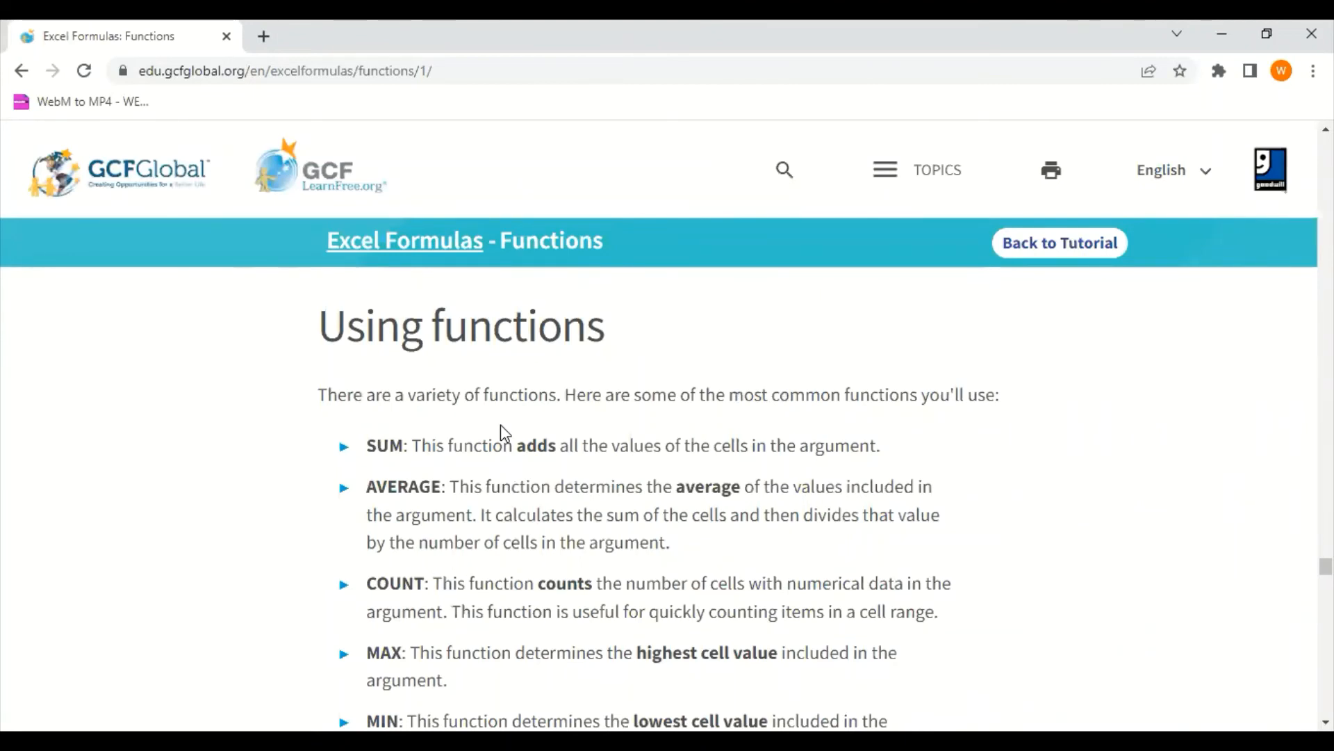
pyautogui.scroll(-1, 926, 393)
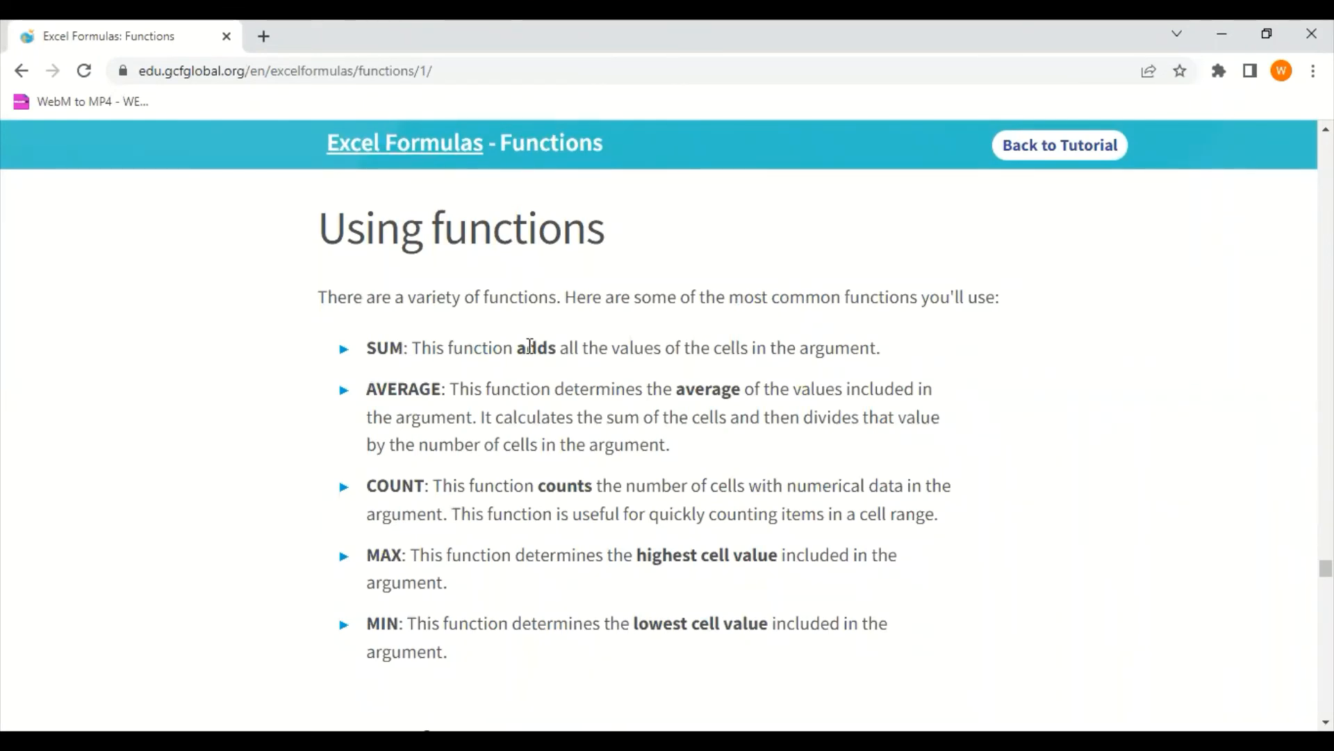
# Read the descriptions of the SUM and AVERAGE functions, highlighting the key phrases
pyautogui.moveTo(518, 347); pyautogui.dragTo(662, 351)
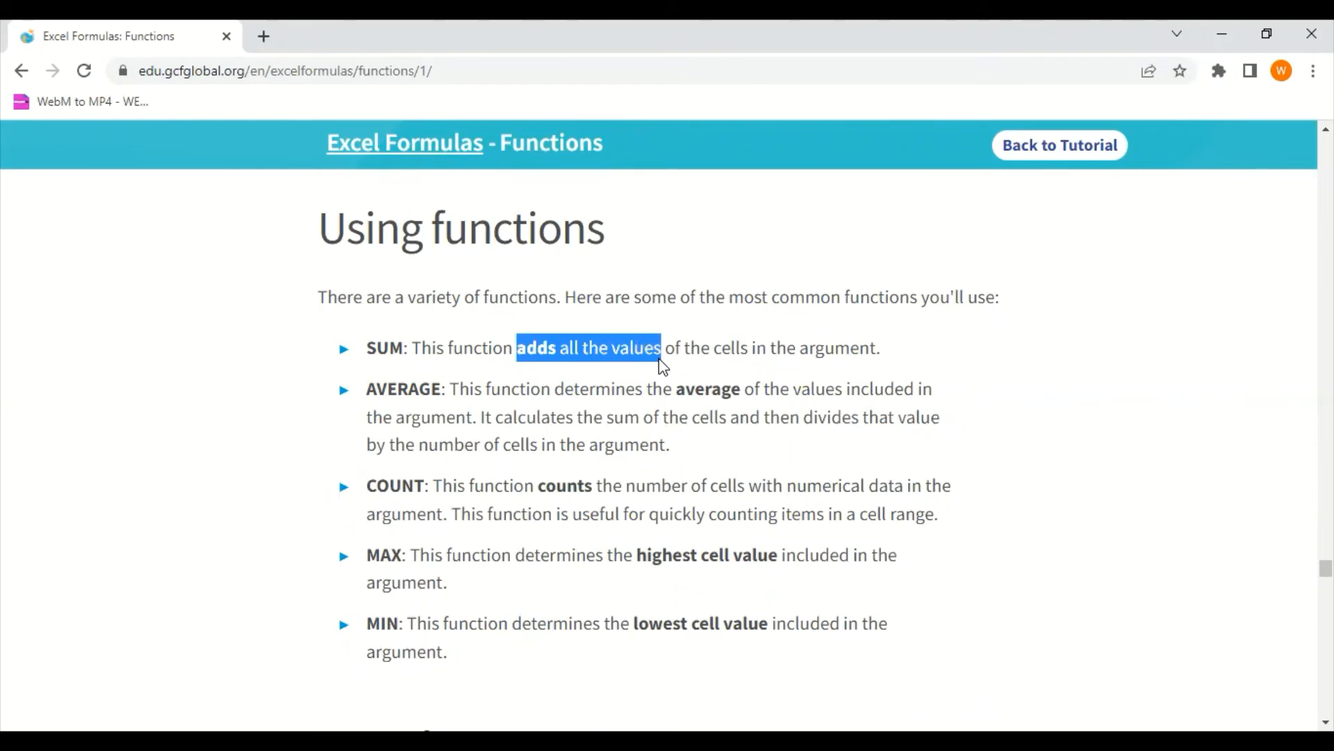
pyautogui.click(424, 376)
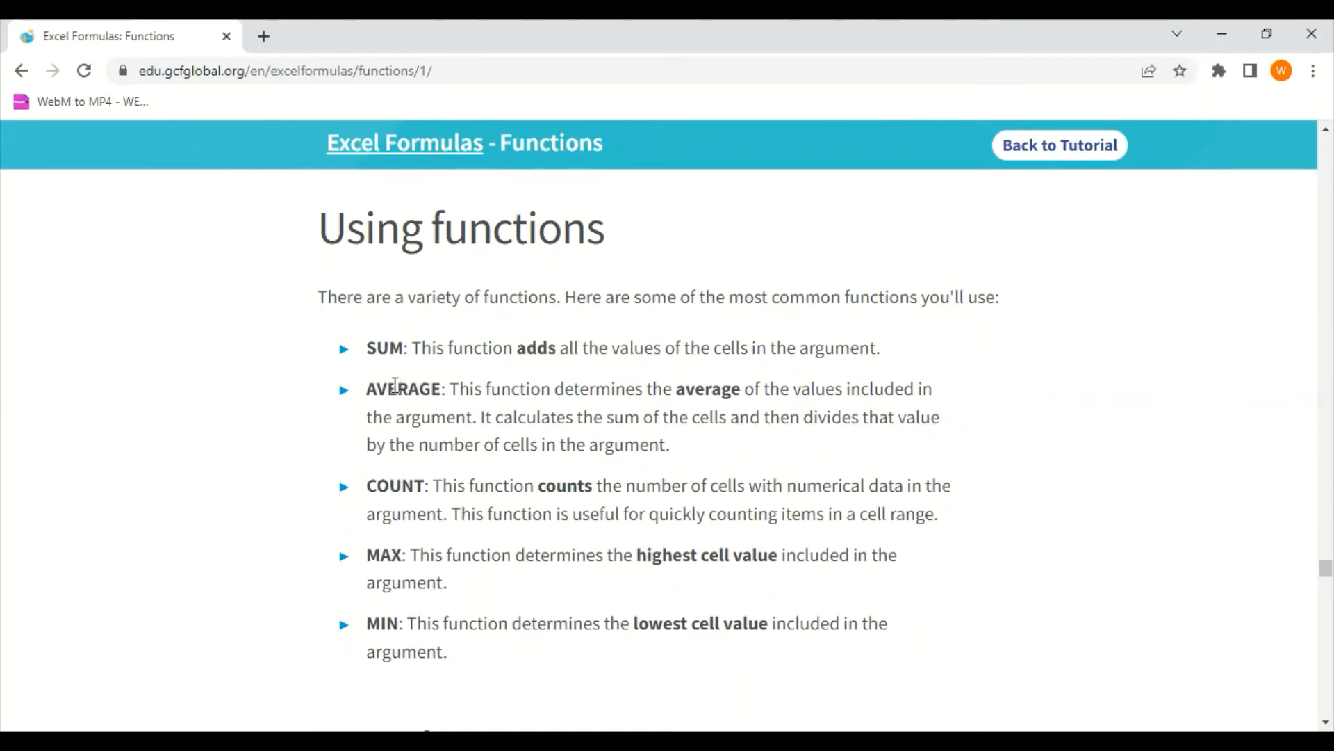
pyautogui.moveTo(394, 385); pyautogui.dragTo(434, 389)
pyautogui.click(434, 388)
pyautogui.moveTo(646, 388); pyautogui.dragTo(770, 422)
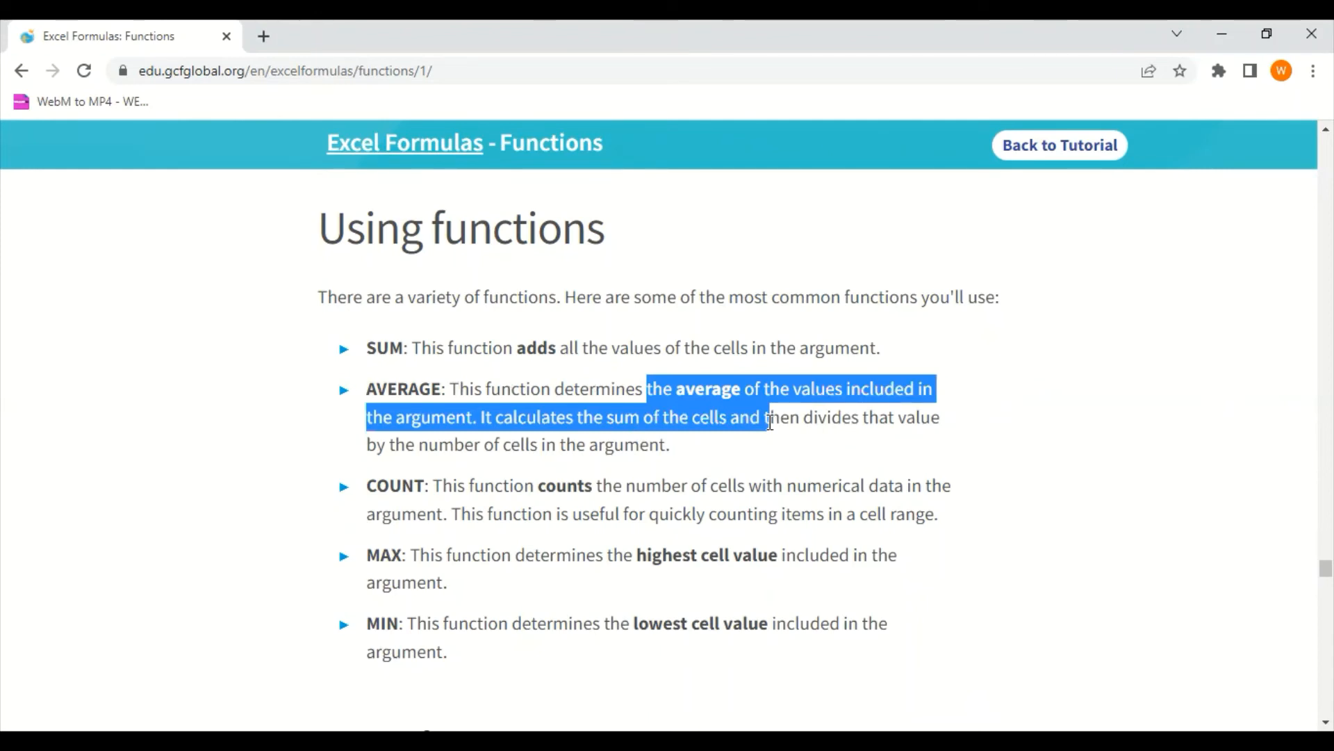
pyautogui.moveTo(770, 422); pyautogui.dragTo(752, 445)
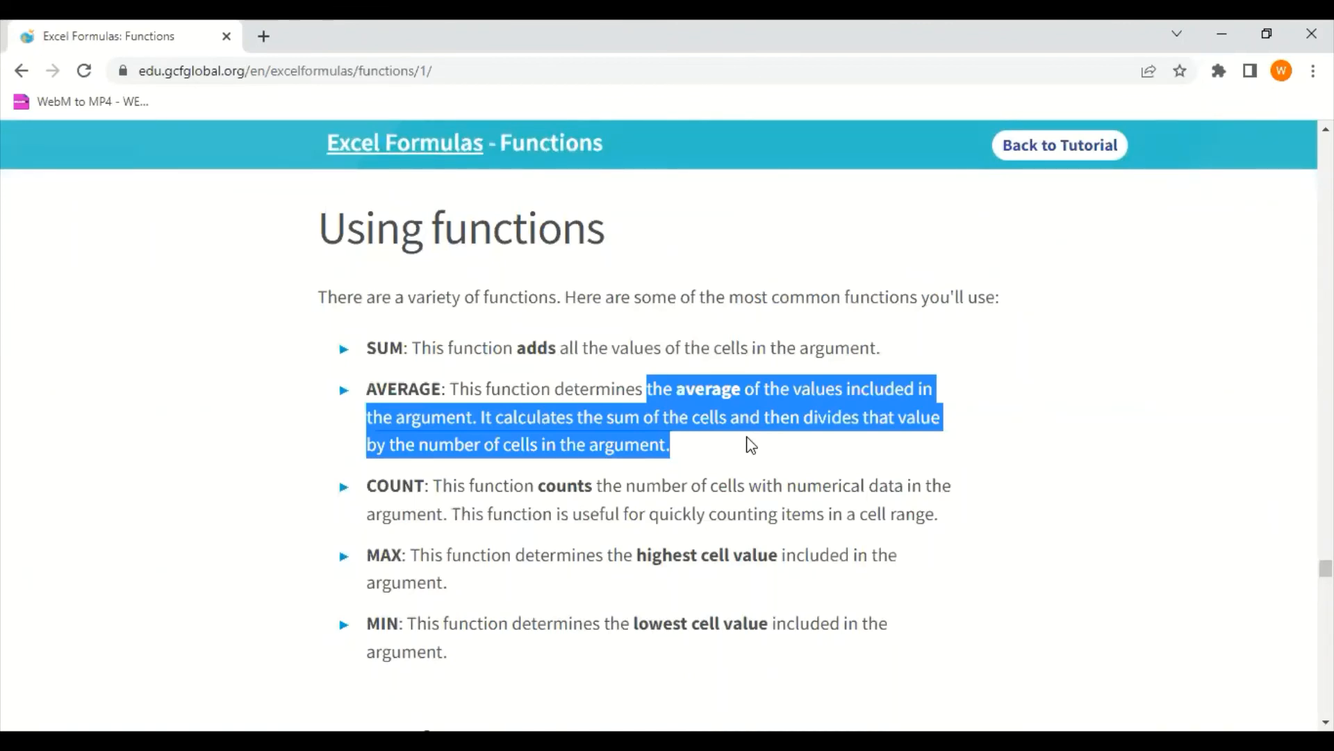
pyautogui.click(494, 473)
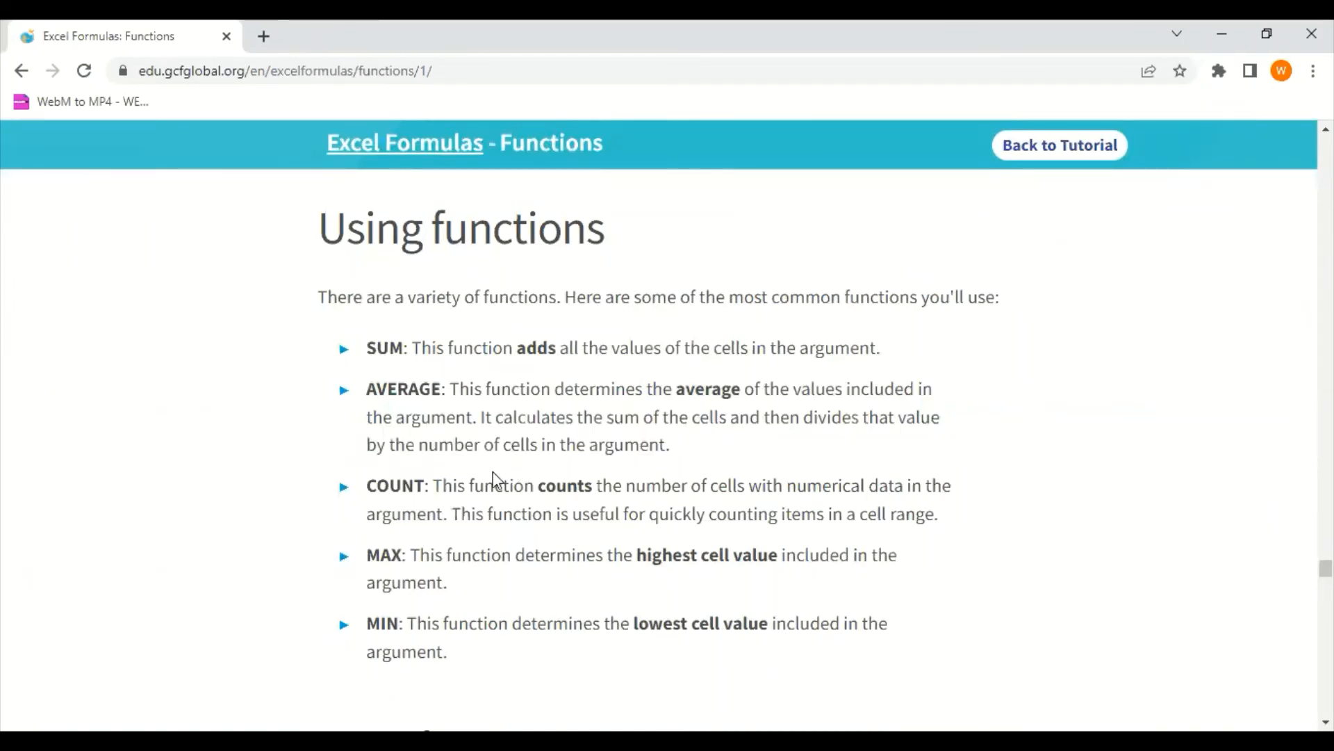
# Read the description of the COUNT function, highlighting its wording in the list
pyautogui.moveTo(626, 486); pyautogui.dragTo(856, 491)
pyautogui.click(754, 487)
pyautogui.click(856, 492)
pyautogui.moveTo(483, 505); pyautogui.dragTo(690, 520)
pyautogui.click(690, 520)
pyautogui.moveTo(593, 487); pyautogui.dragTo(973, 540)
pyautogui.click(781, 512)
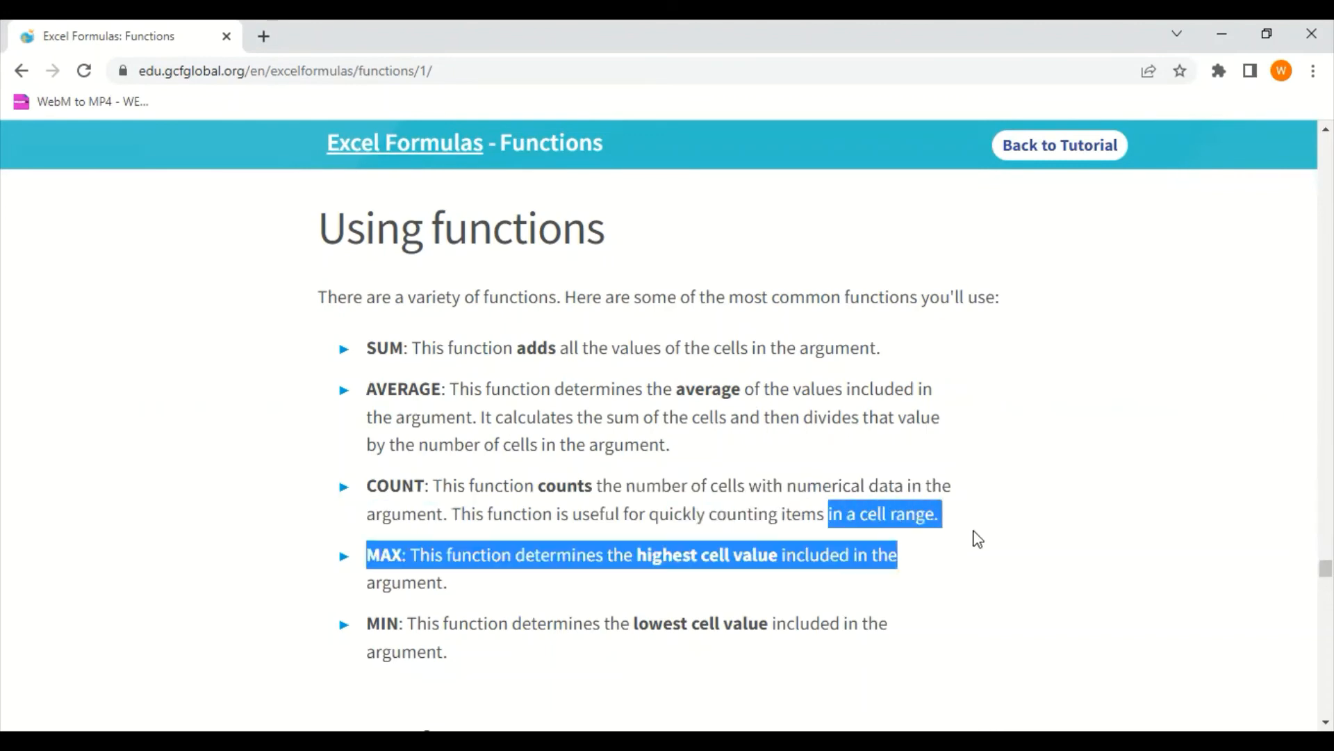
pyautogui.click(893, 520)
# Read the descriptions of the MAX and MIN functions in the common functions list
pyautogui.scroll(-4, 535, 342)
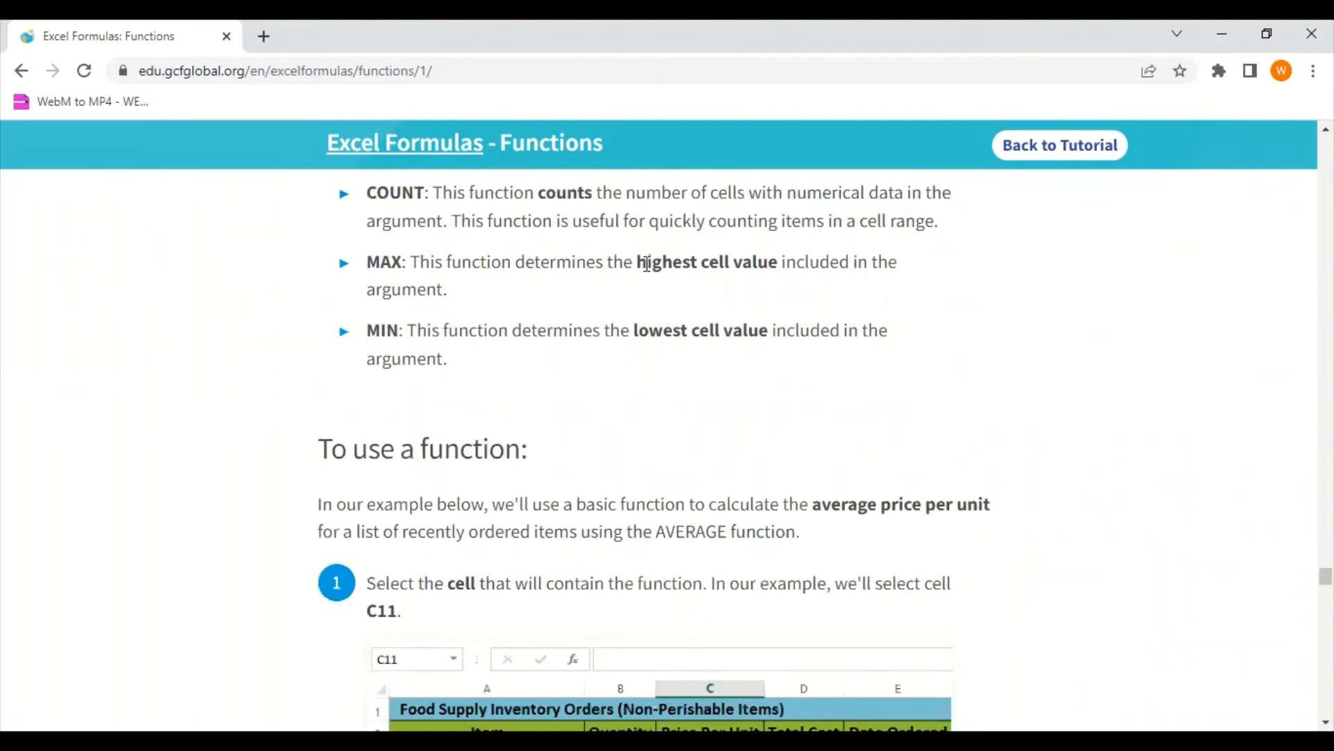
pyautogui.moveTo(648, 262); pyautogui.dragTo(738, 281)
pyautogui.click(739, 281)
pyautogui.moveTo(405, 334); pyautogui.dragTo(525, 333)
pyautogui.click(582, 334)
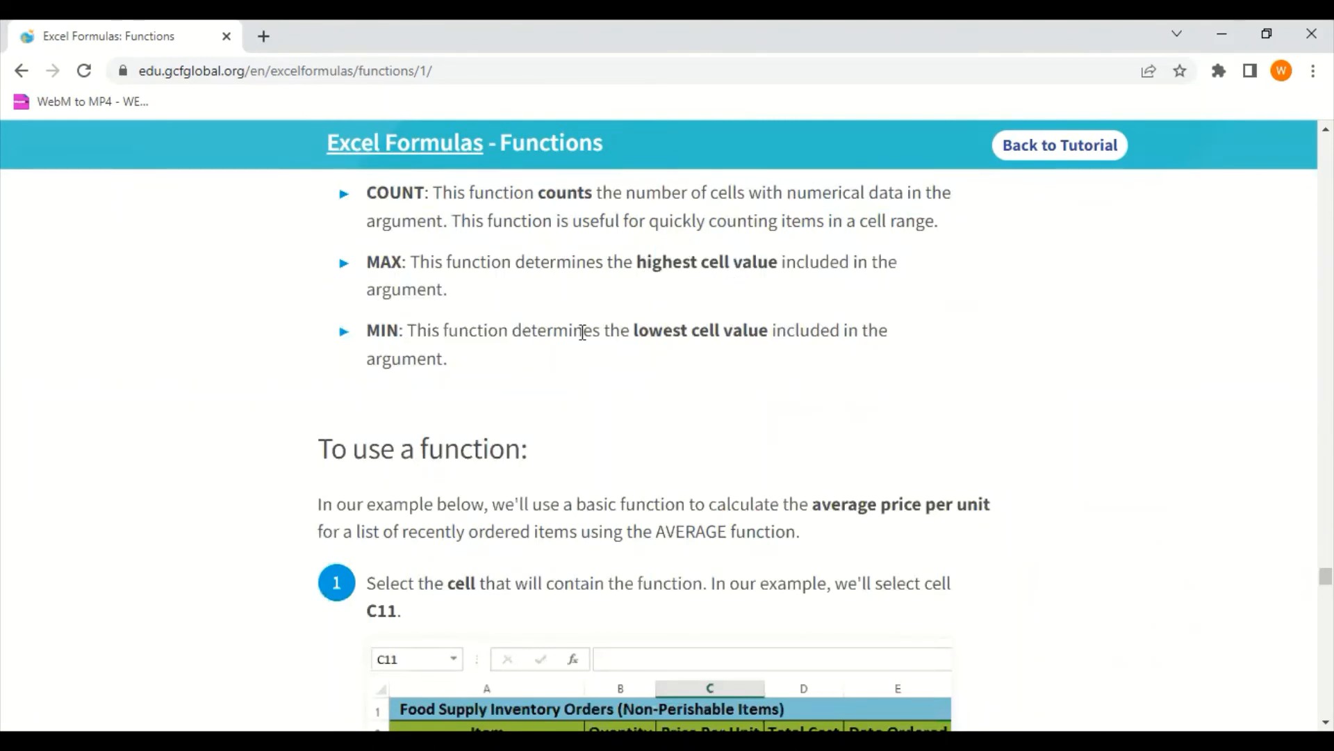
pyautogui.moveTo(664, 333); pyautogui.dragTo(680, 337)
pyautogui.click(680, 336)
# Go to step 1 of the lesson's To use a function section and select cell C11 on Excel's Purchase Order sheet
pyautogui.scroll(-6, 681, 336)
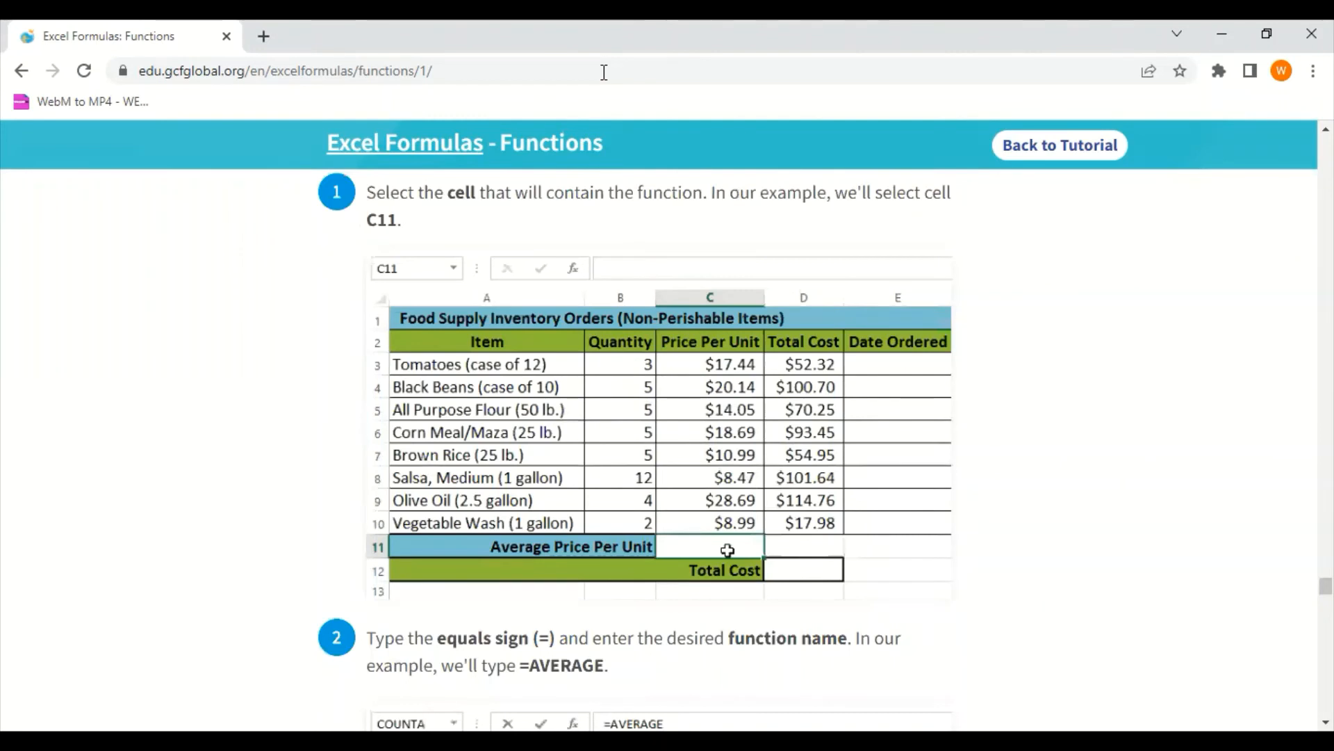
pyautogui.hotkey('alt', 'Tab')
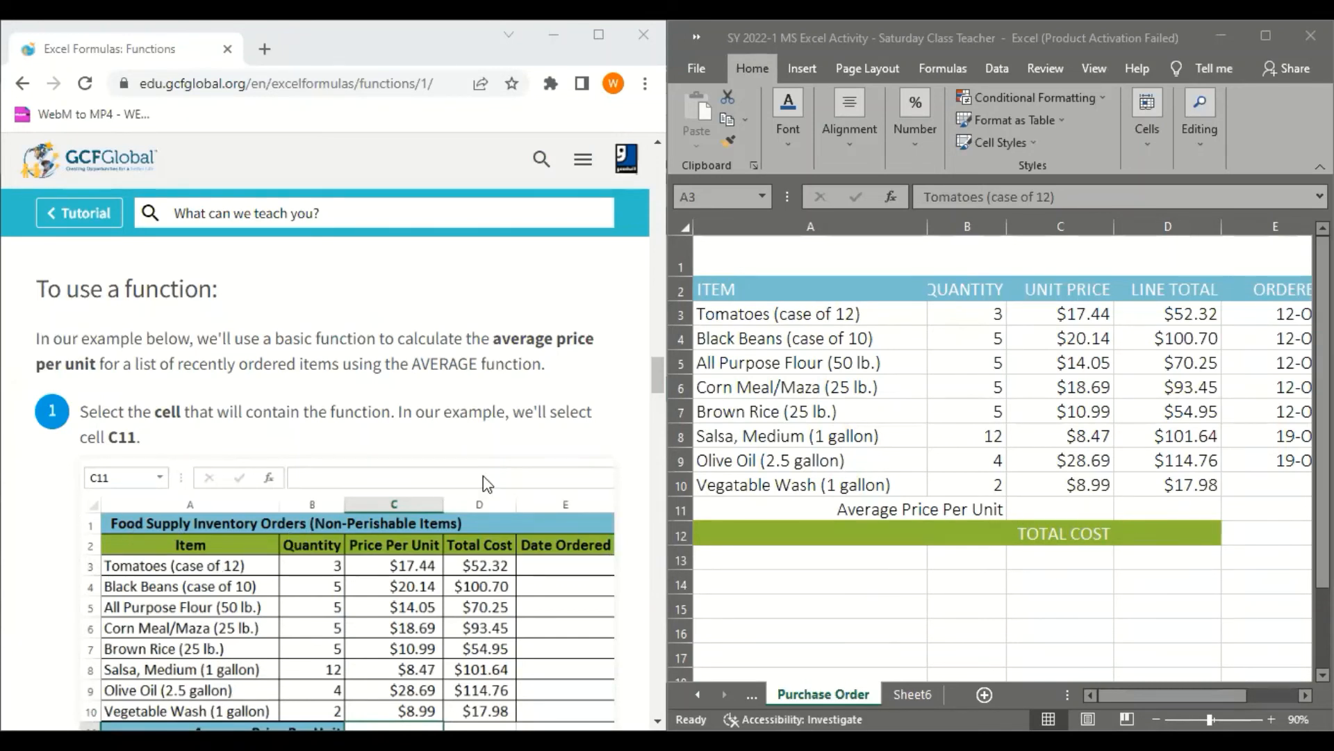
pyautogui.scroll(-3, 346, 612)
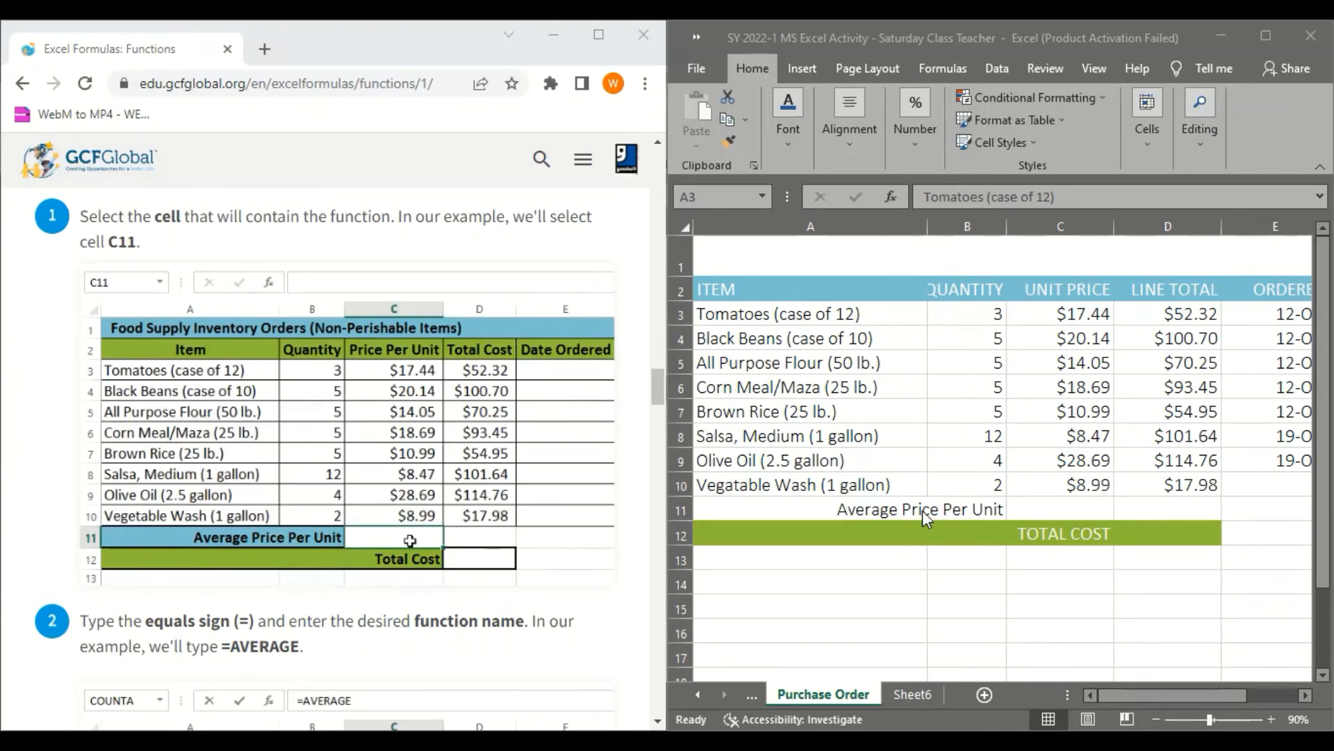
pyautogui.click(1033, 502)
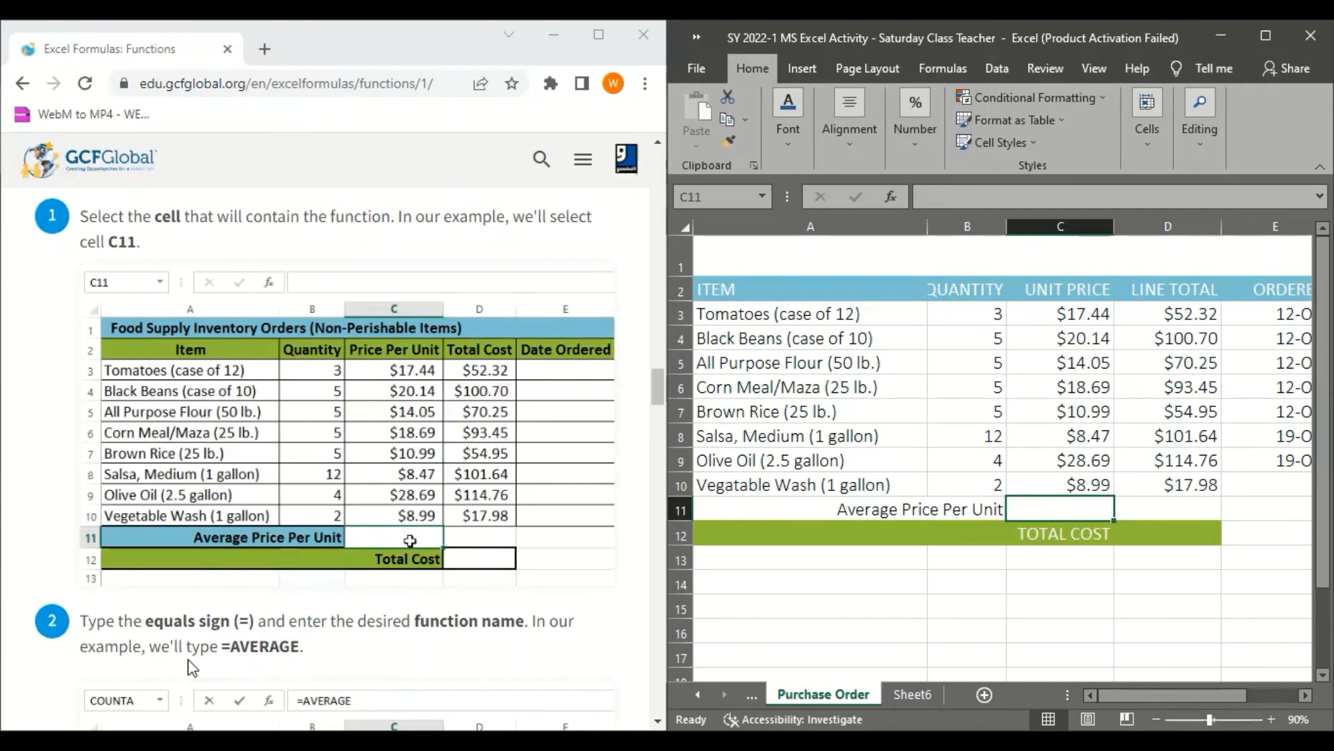
# Following step 2 of the lesson, try to enter the AVERAGE function in cell C11 with =AVER
pyautogui.scroll(-3, 186, 678)
pyautogui.doubleClick(1033, 512)
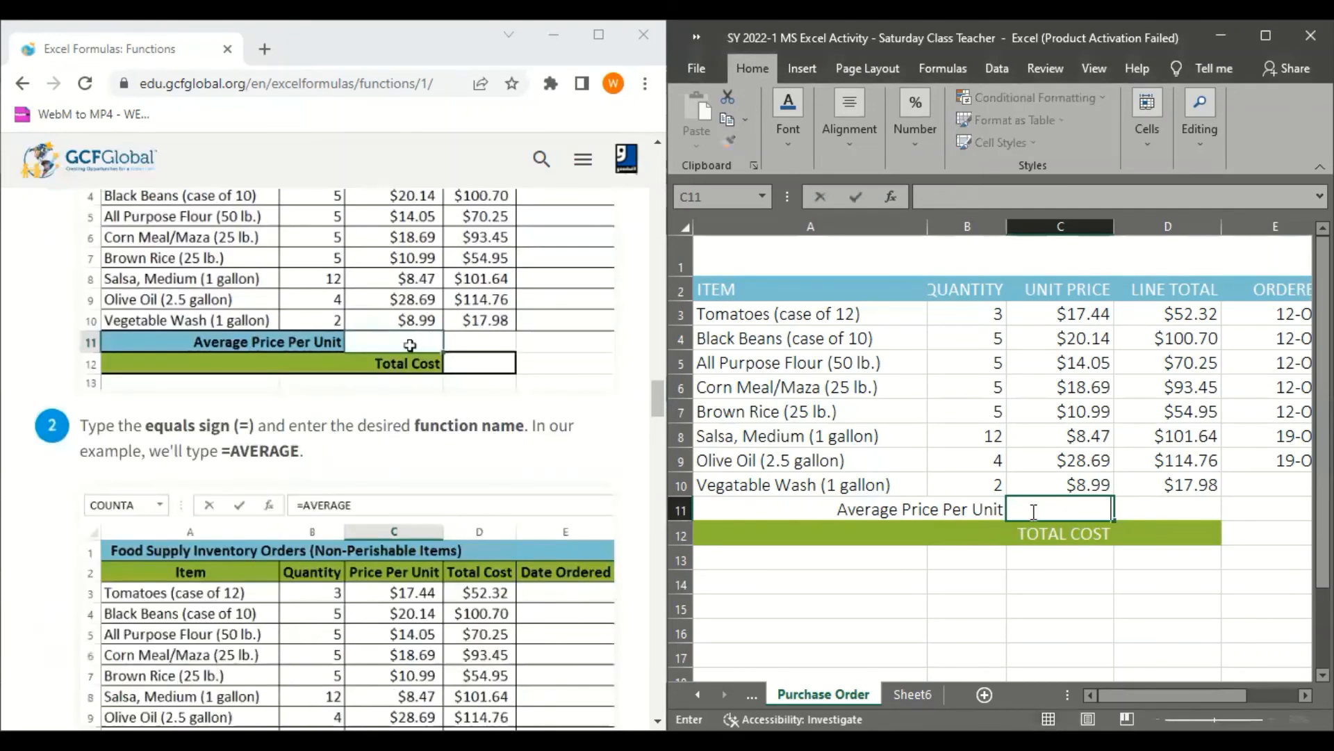
pyautogui.write('=')
pyautogui.write('AVER')
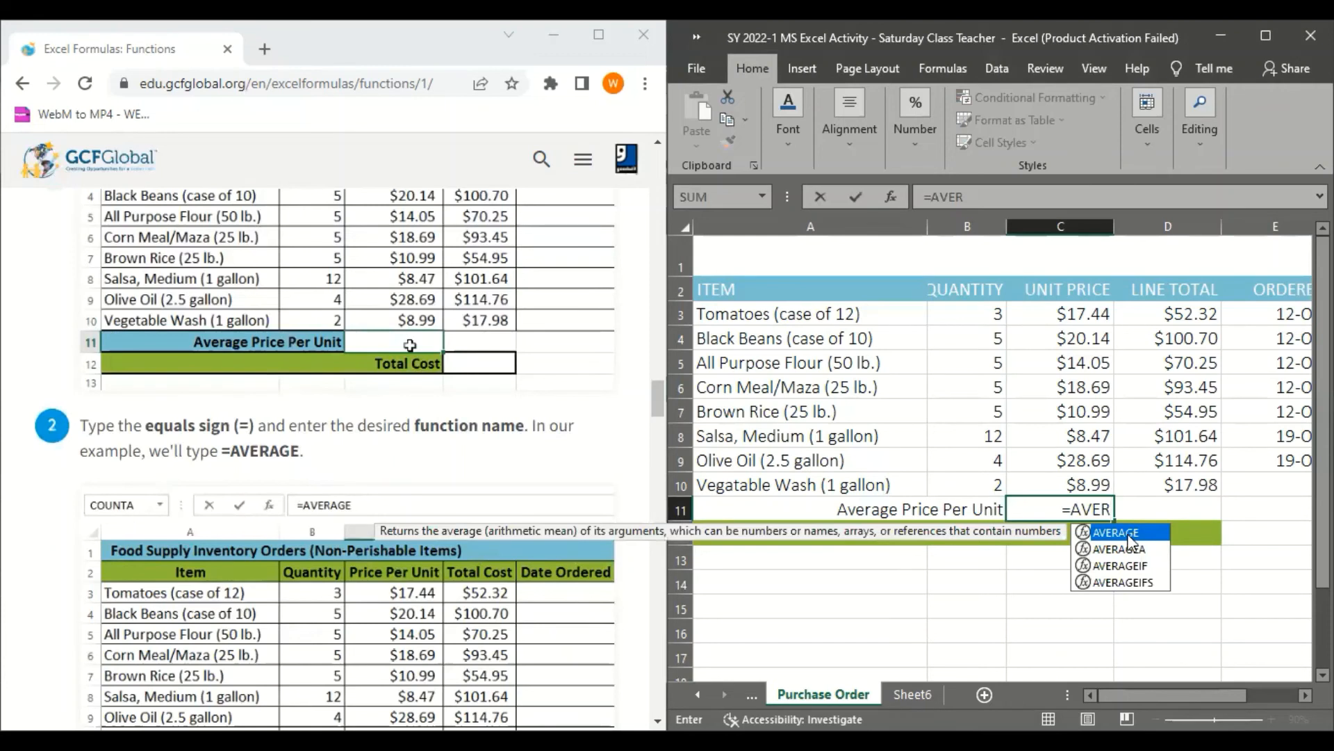
pyautogui.press('Return')
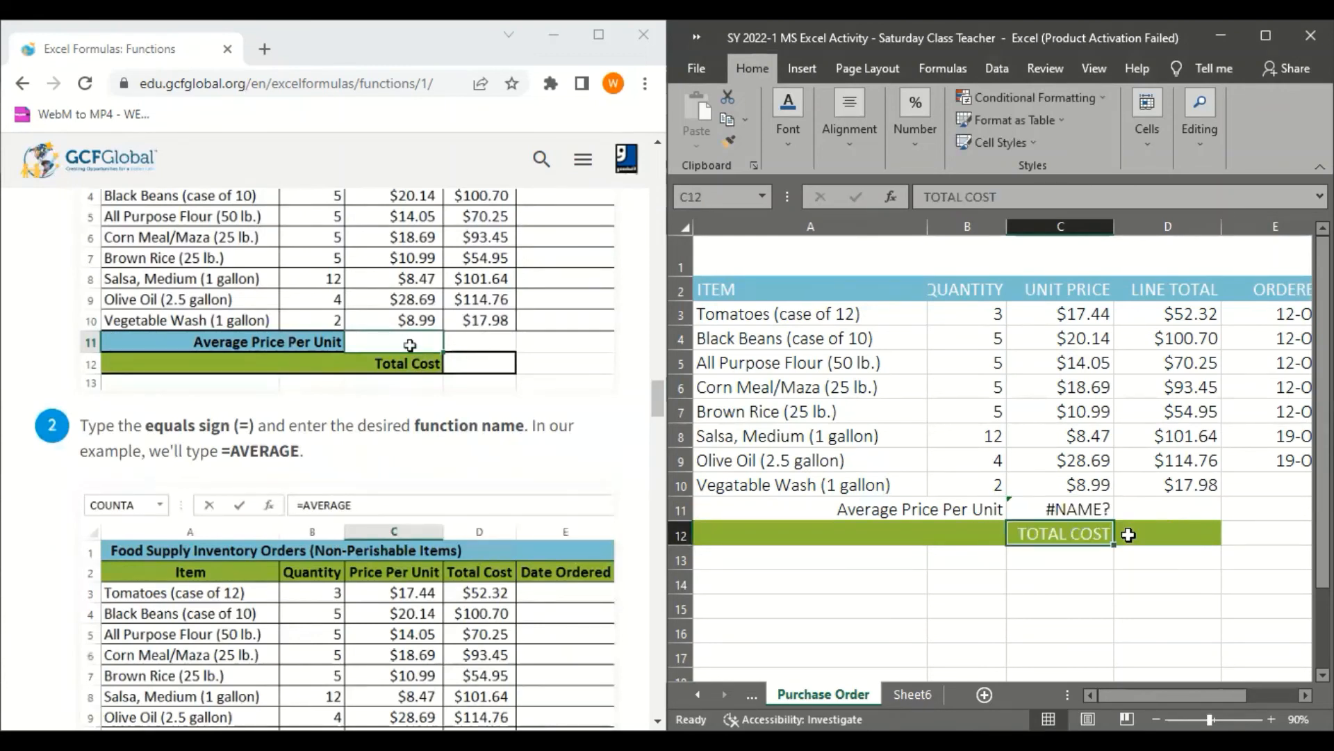
# Correct the incomplete =AVER in cell C11 to the AVERAGE function with an open parenthesis, and dismiss the Help pane
pyautogui.click(1062, 509)
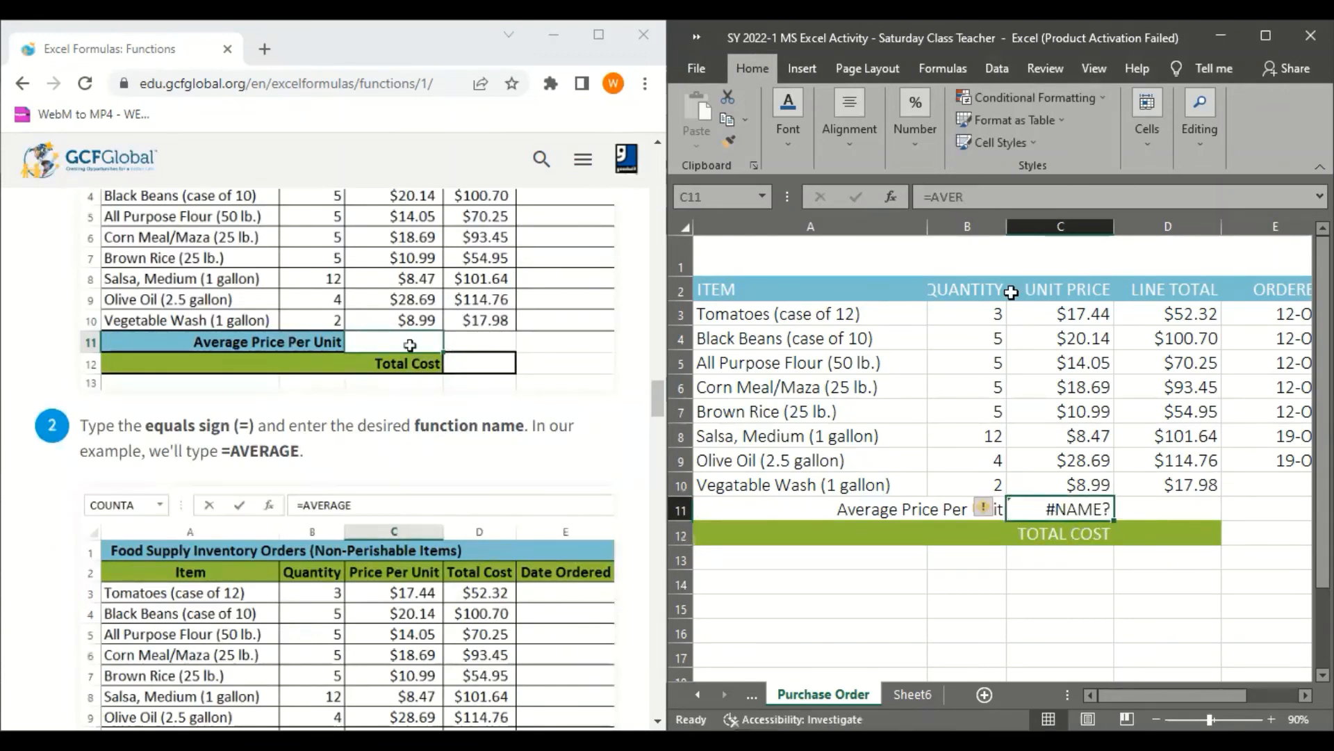
pyautogui.click(993, 198)
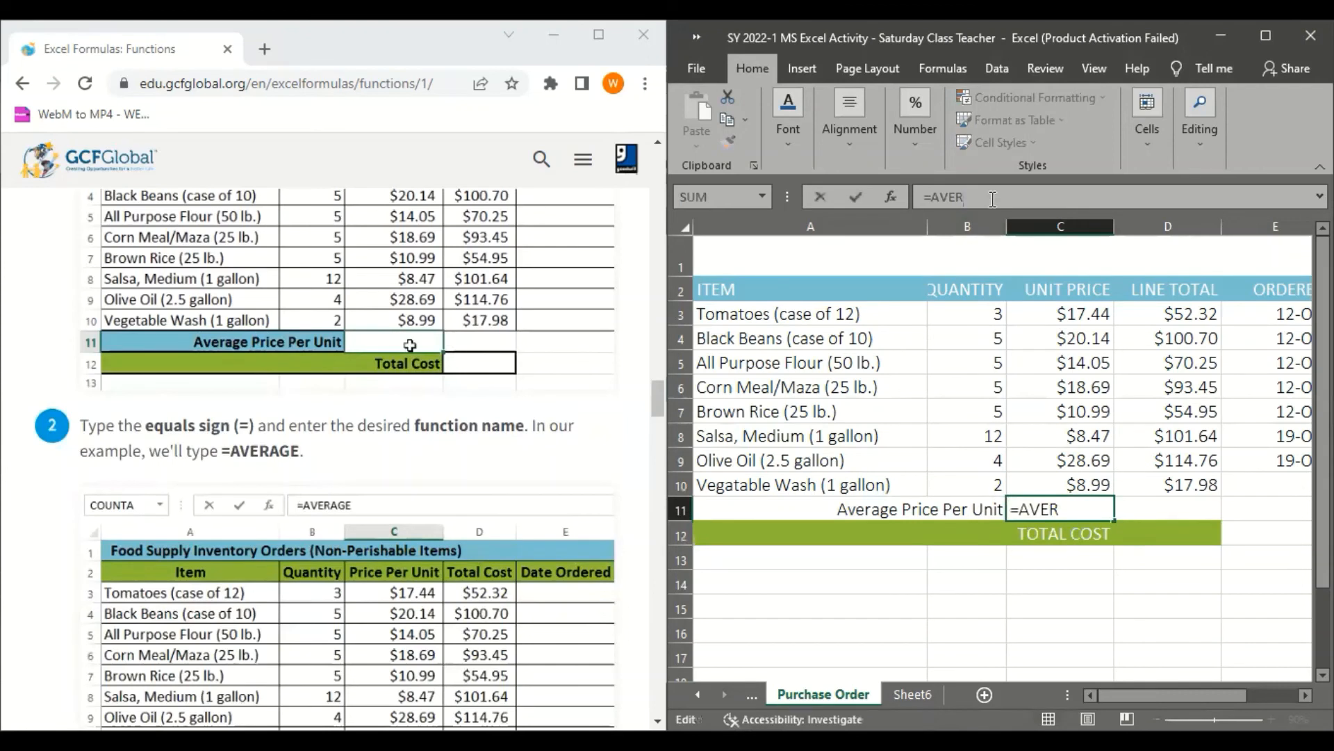
pyautogui.write('A')
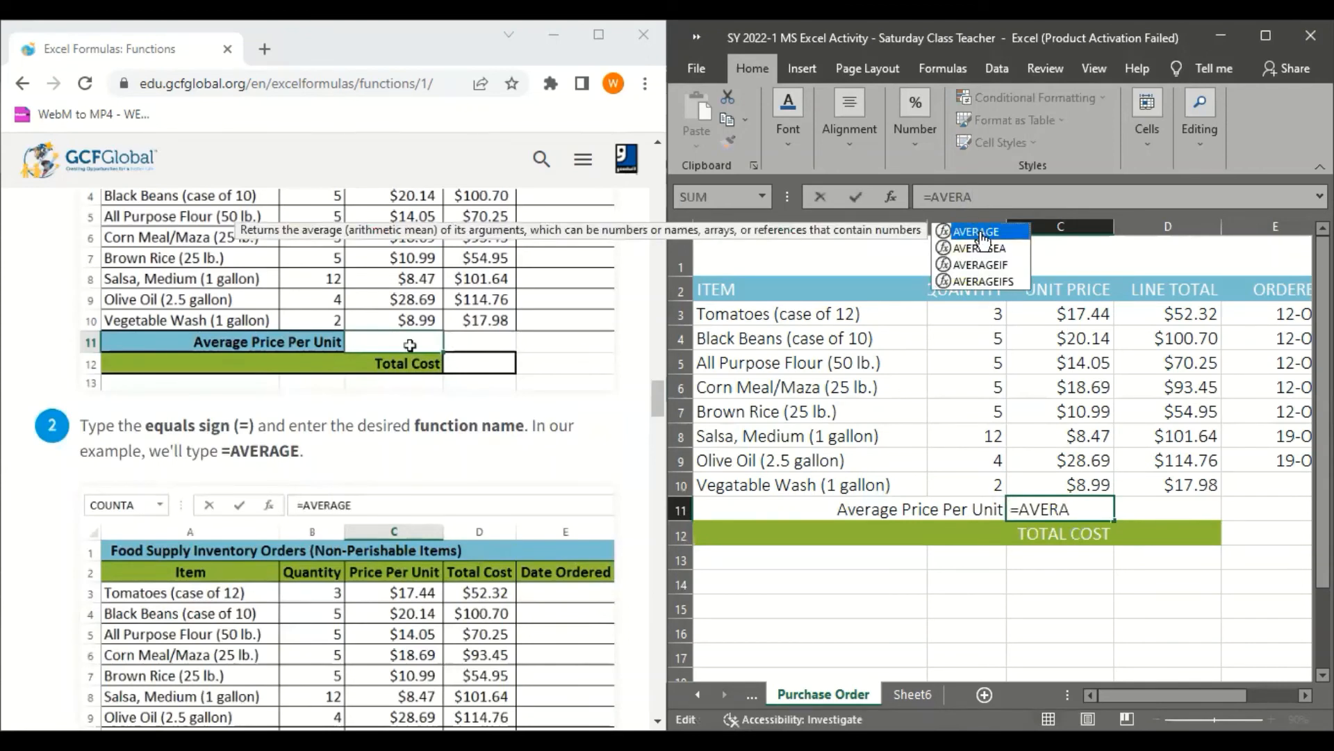
pyautogui.doubleClick(976, 231)
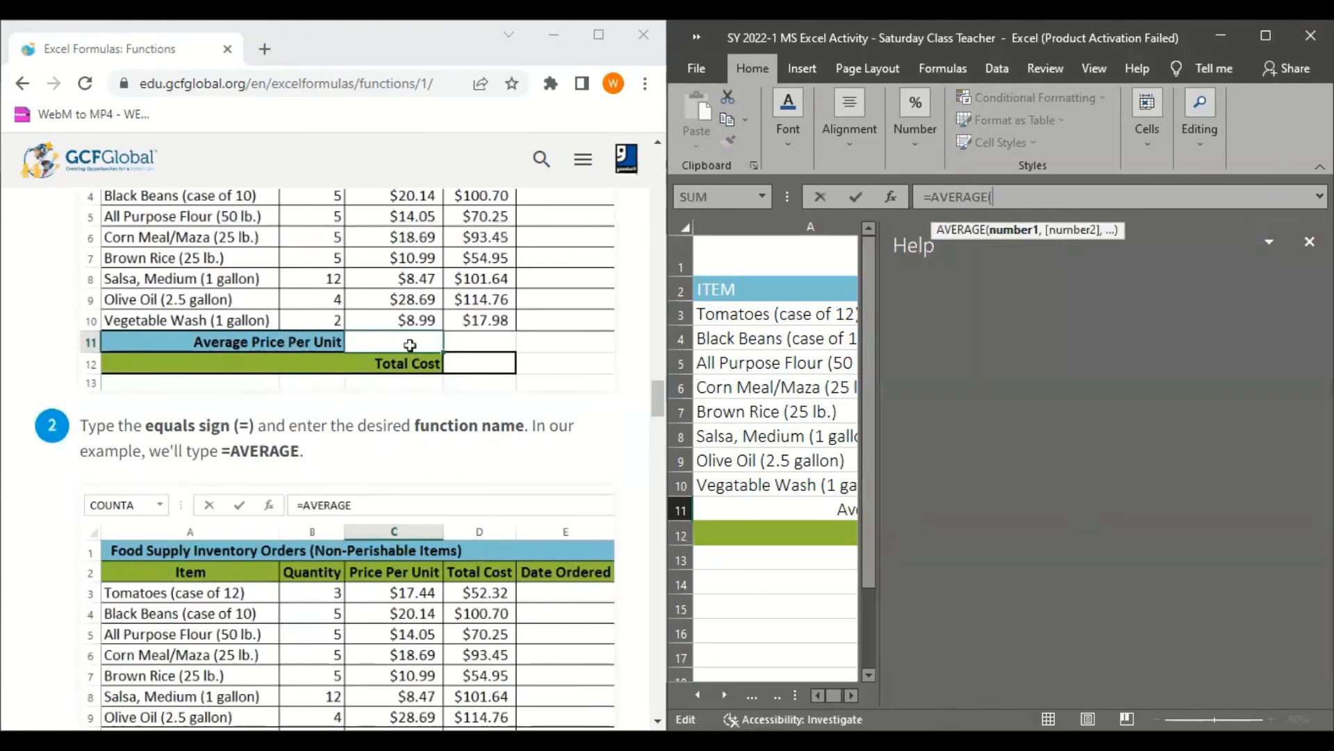
pyautogui.click(1309, 241)
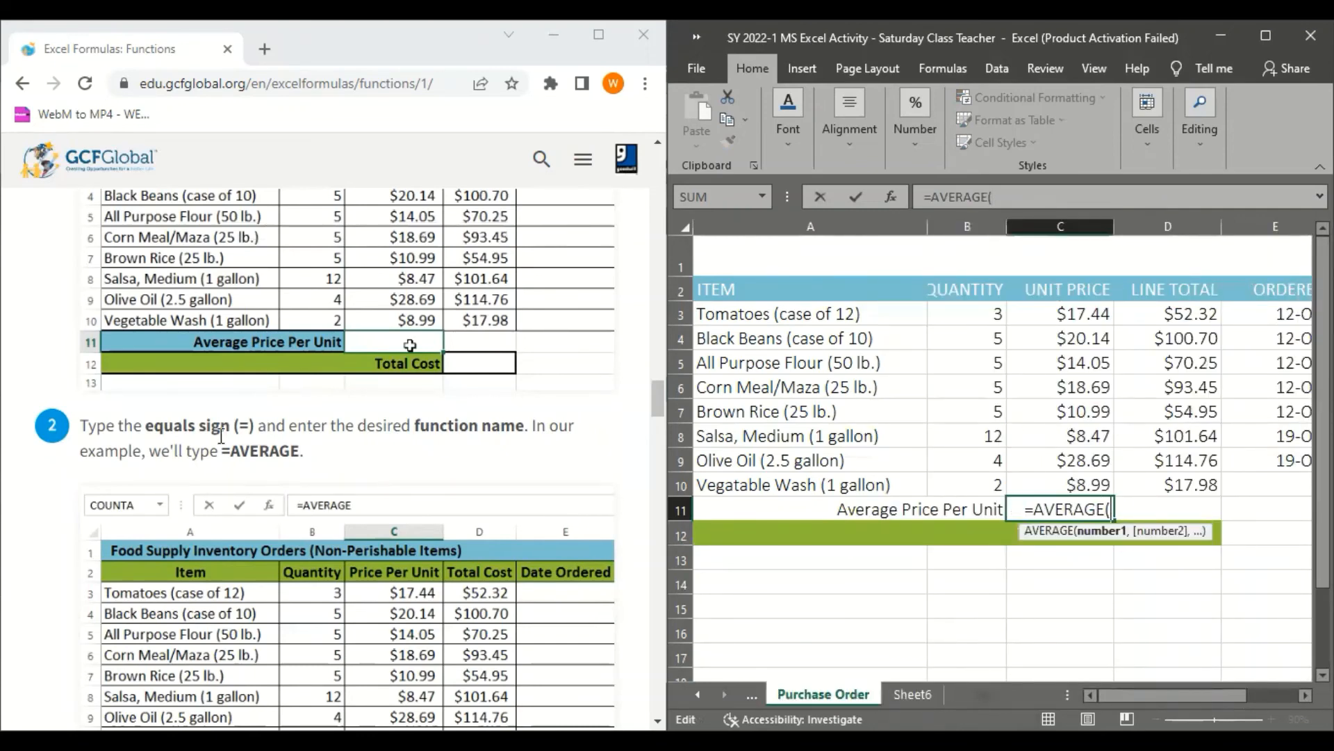
# Following step 3 of the lesson, complete the formula in C11 as =AVERAGE(C3:C10) and enter it
pyautogui.scroll(-3, 323, 577)
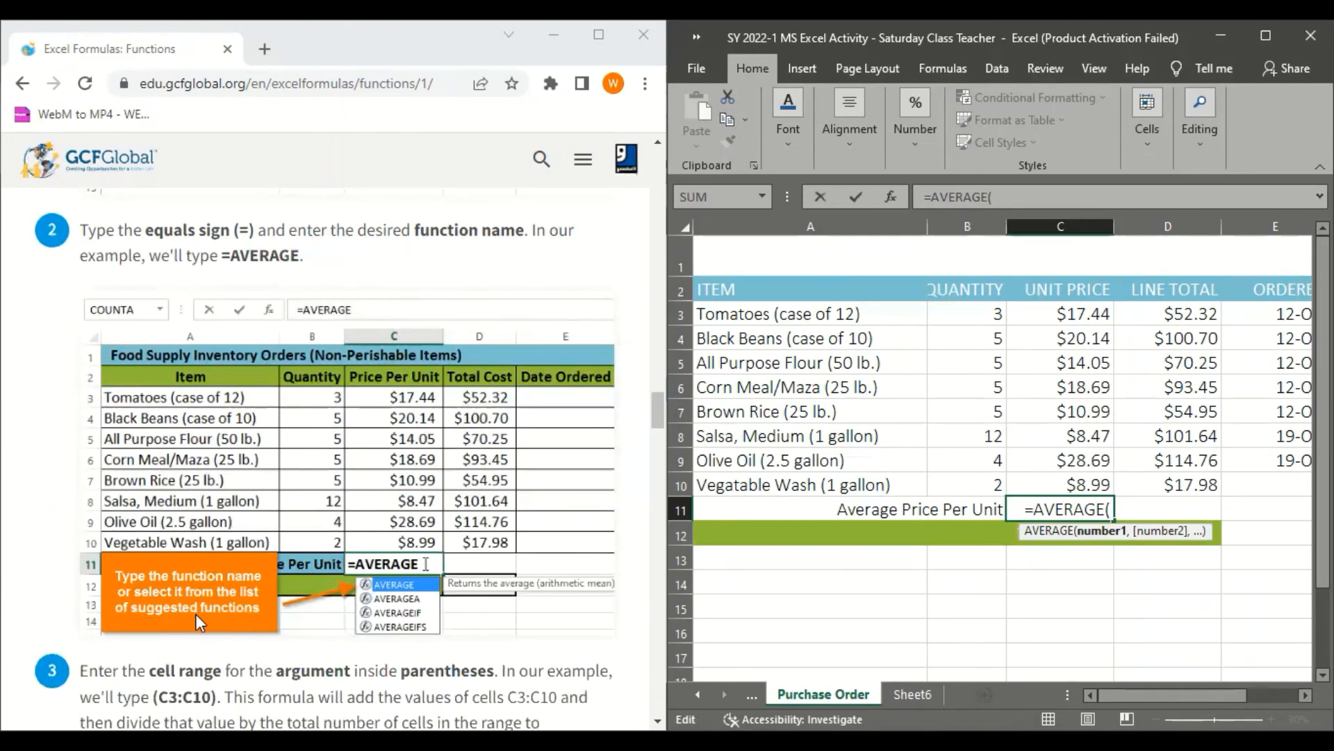
pyautogui.scroll(-3, 194, 614)
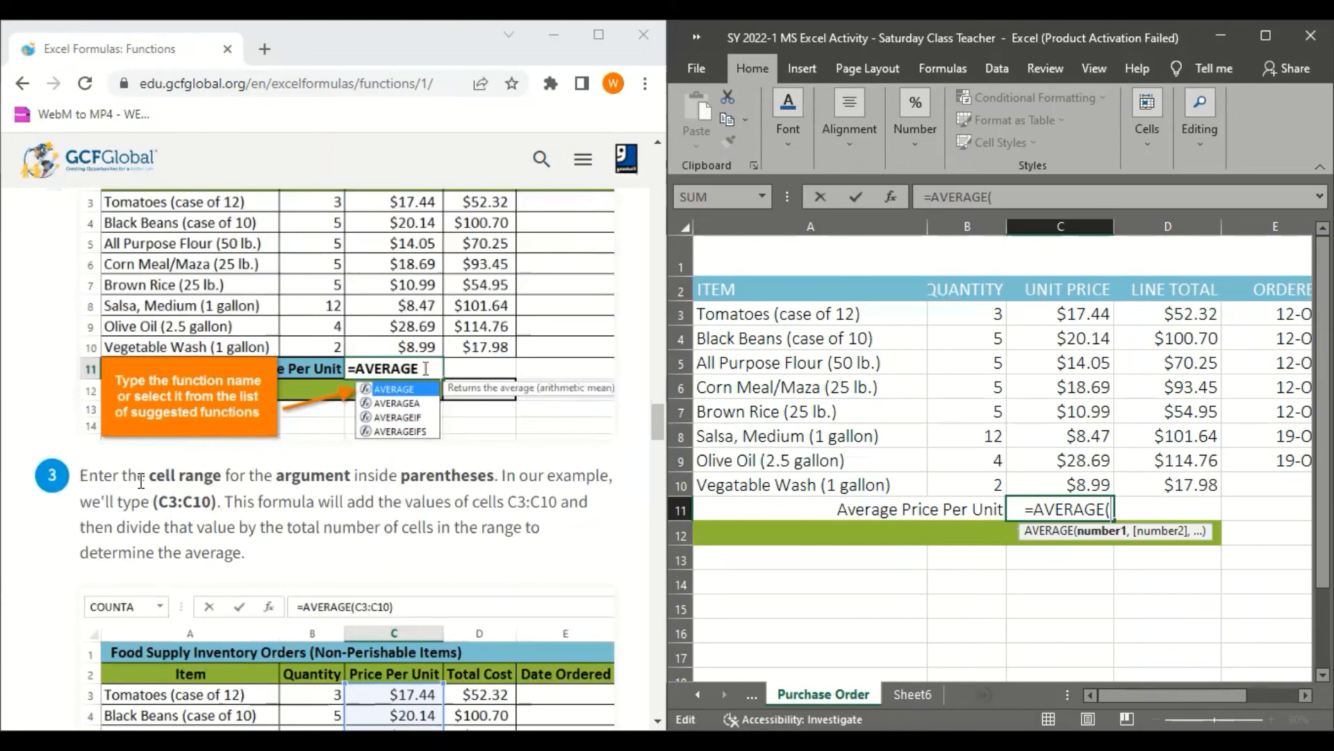
pyautogui.write('C3')
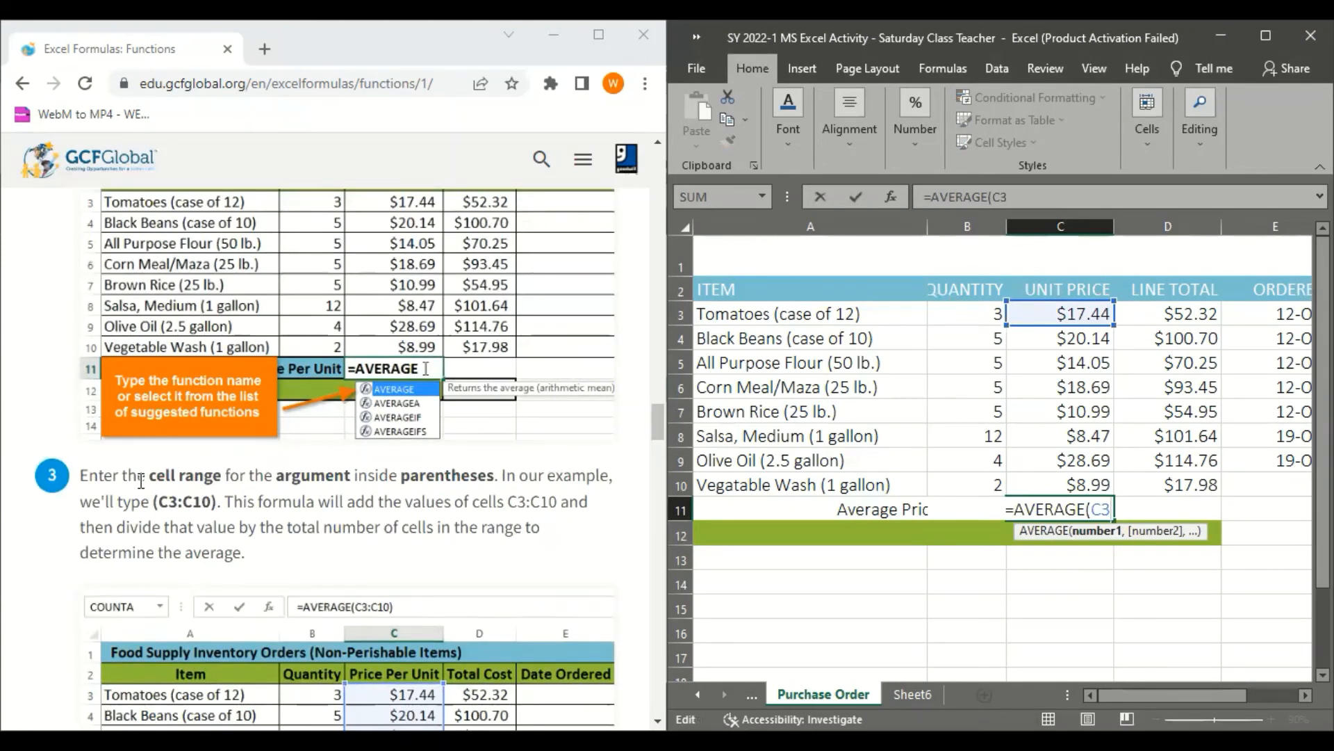
pyautogui.write(':')
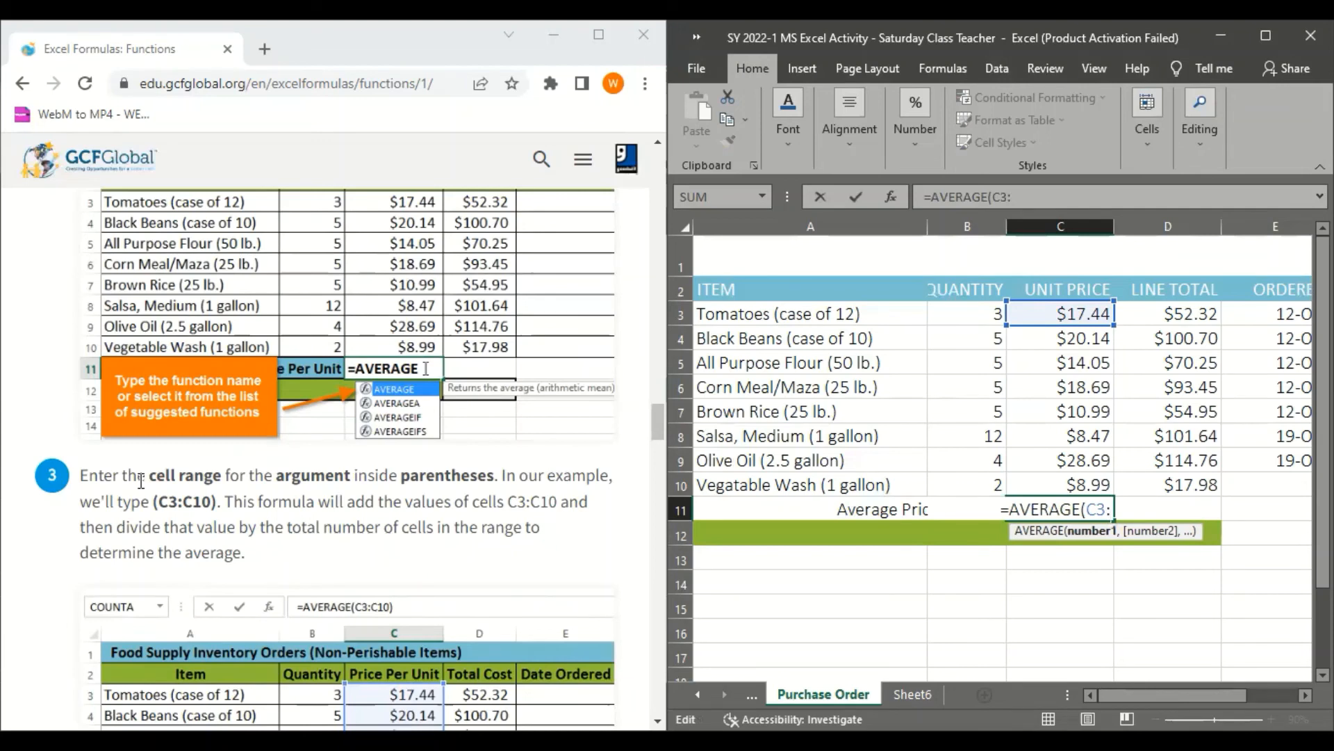
pyautogui.write('C10')
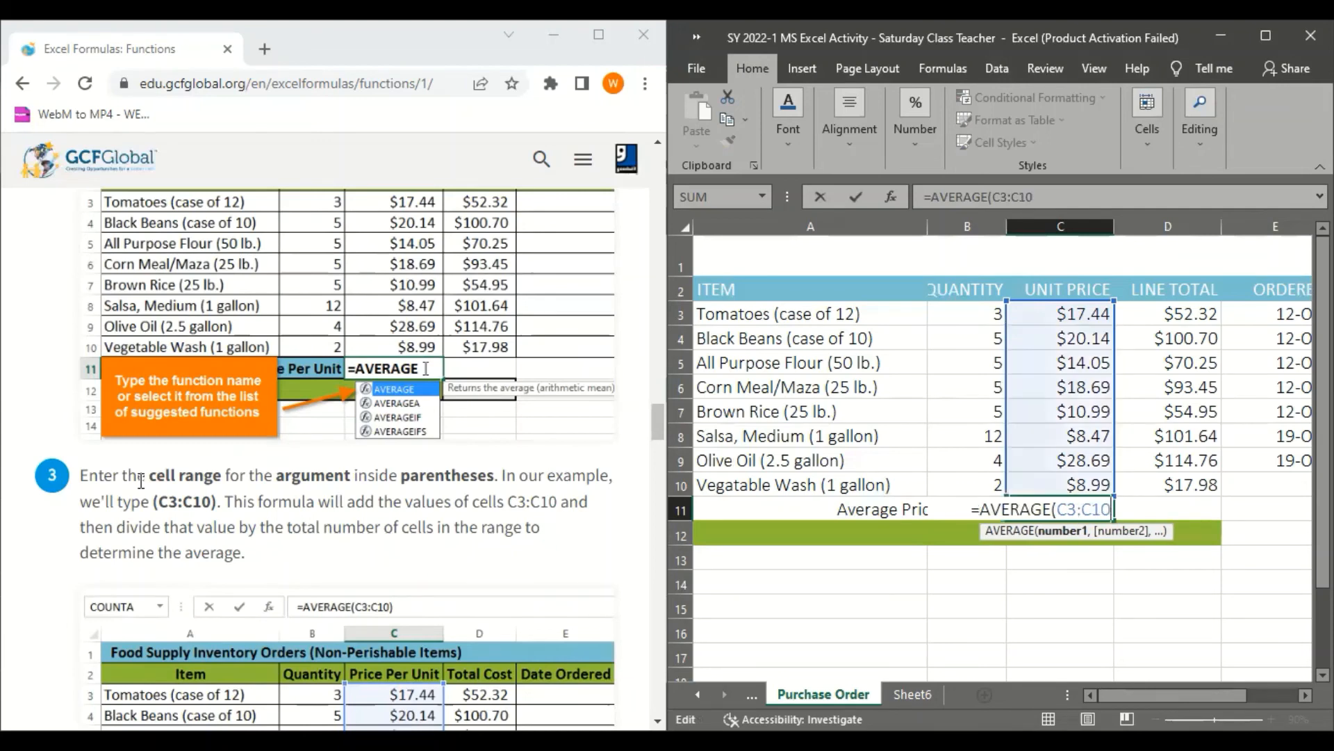
pyautogui.write(')')
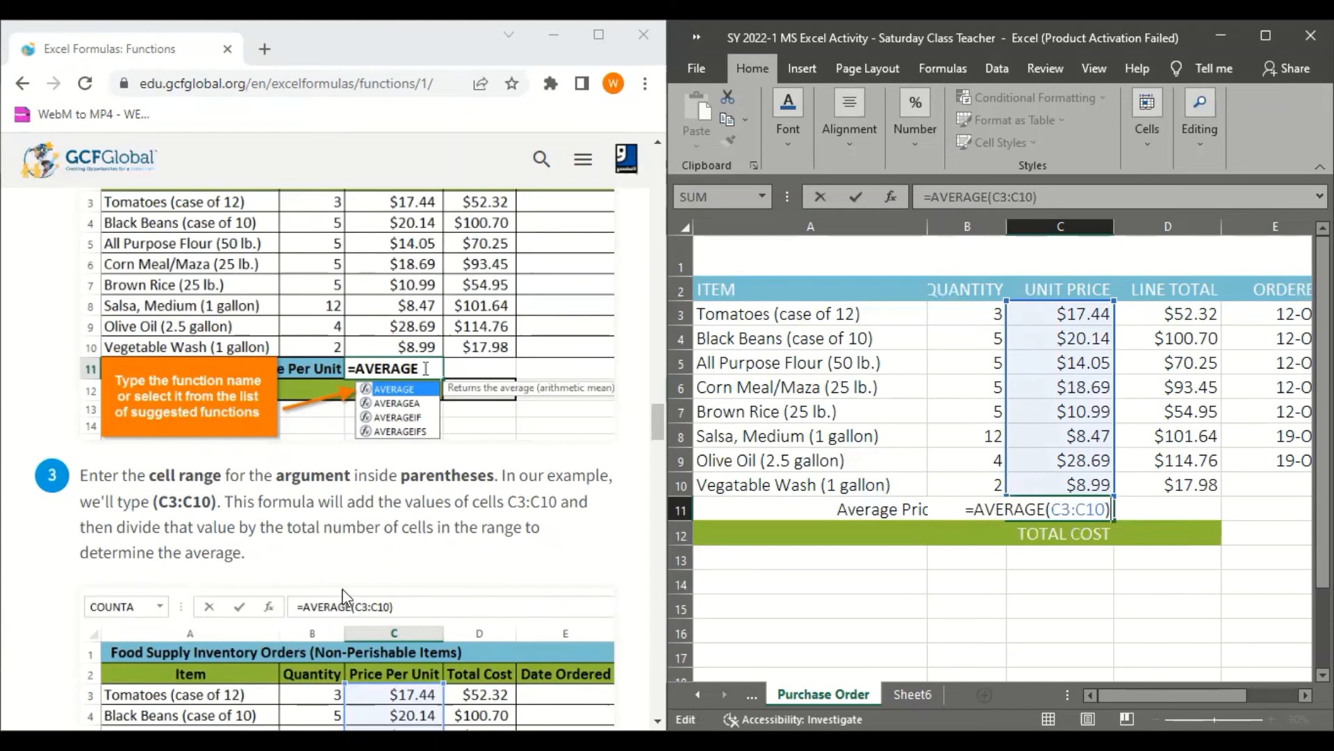
pyautogui.press('Return')
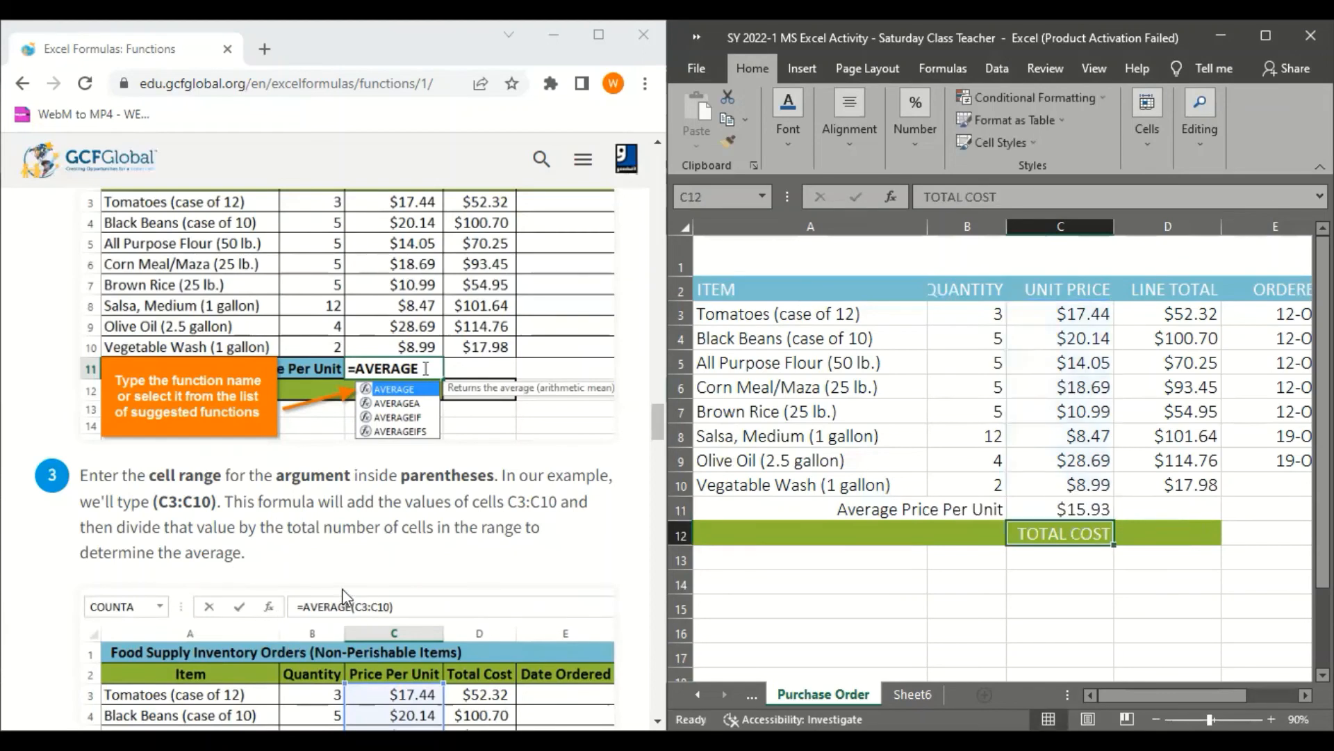
# Read step 4 and the error-checking note in the lesson, continuing past the practice question to Working with unfamiliar functions
pyautogui.scroll(-4, 234, 554)
pyautogui.scroll(-3, 228, 581)
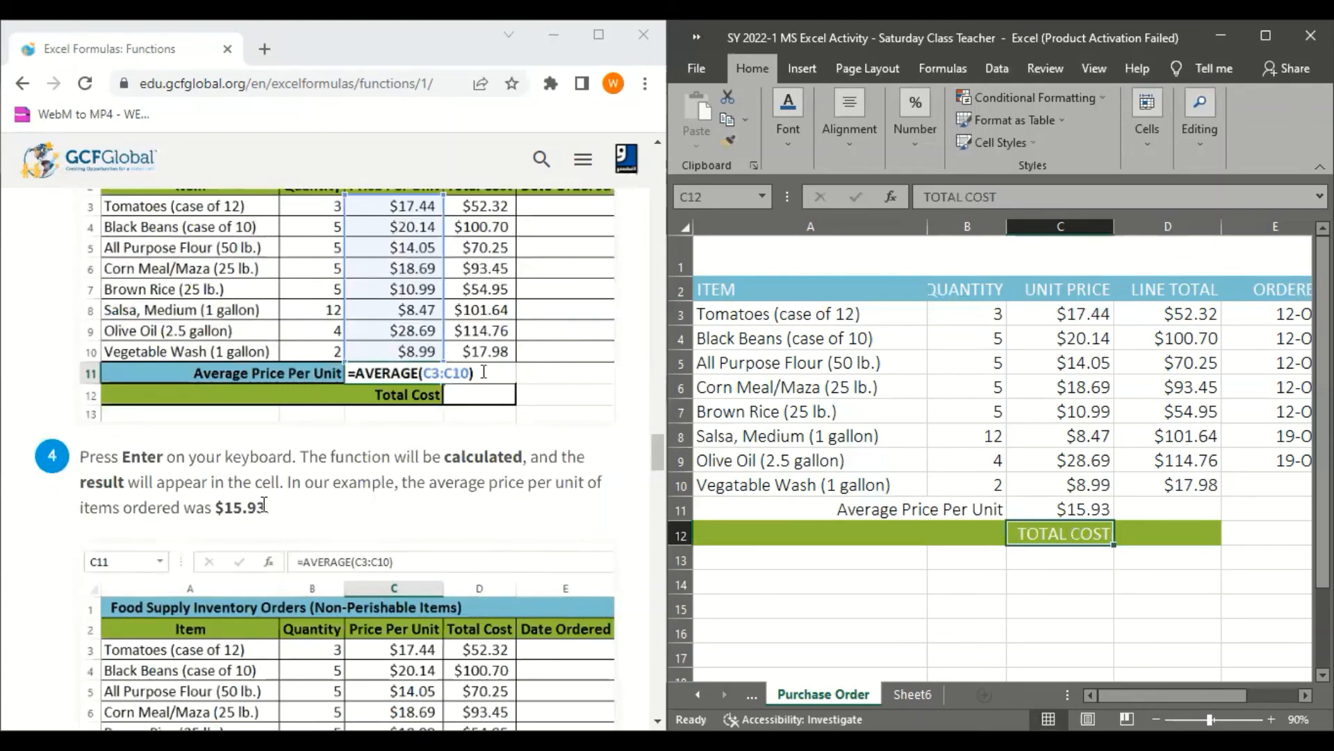
pyautogui.scroll(-4, 265, 505)
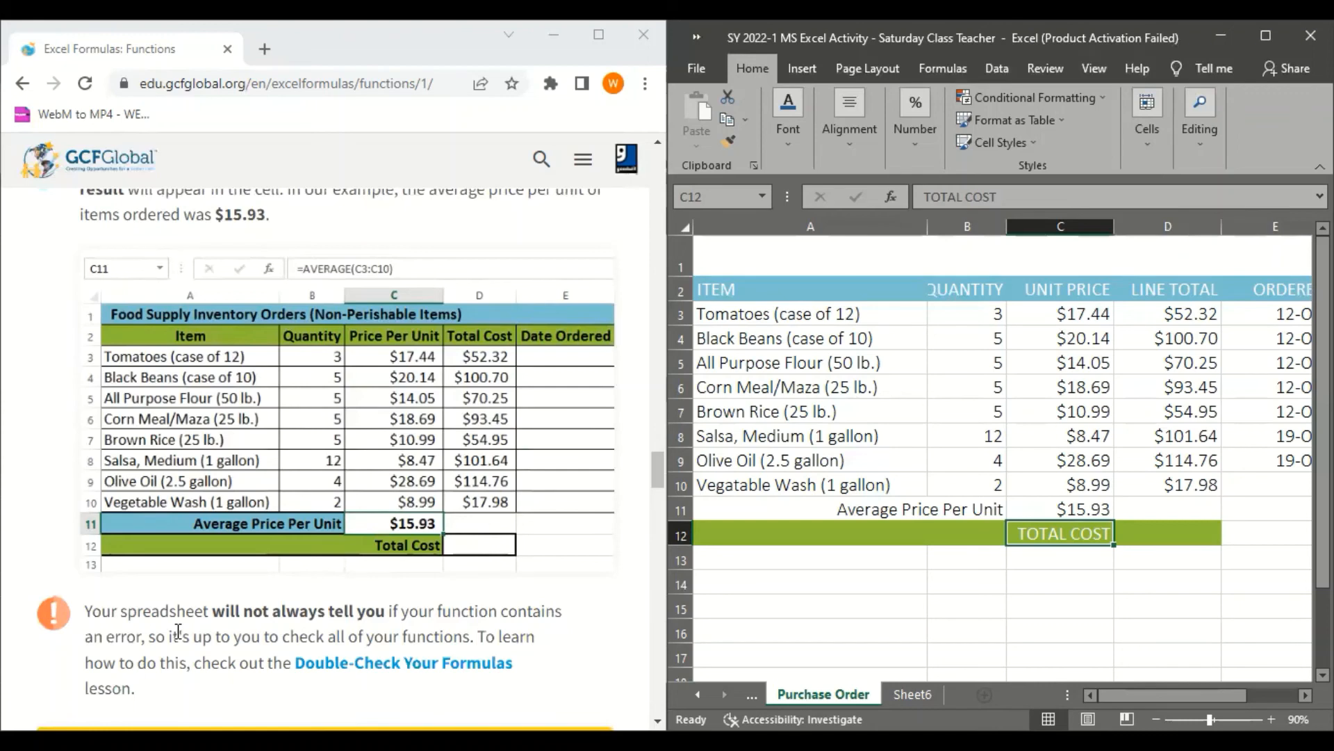
pyautogui.scroll(-10, 195, 626)
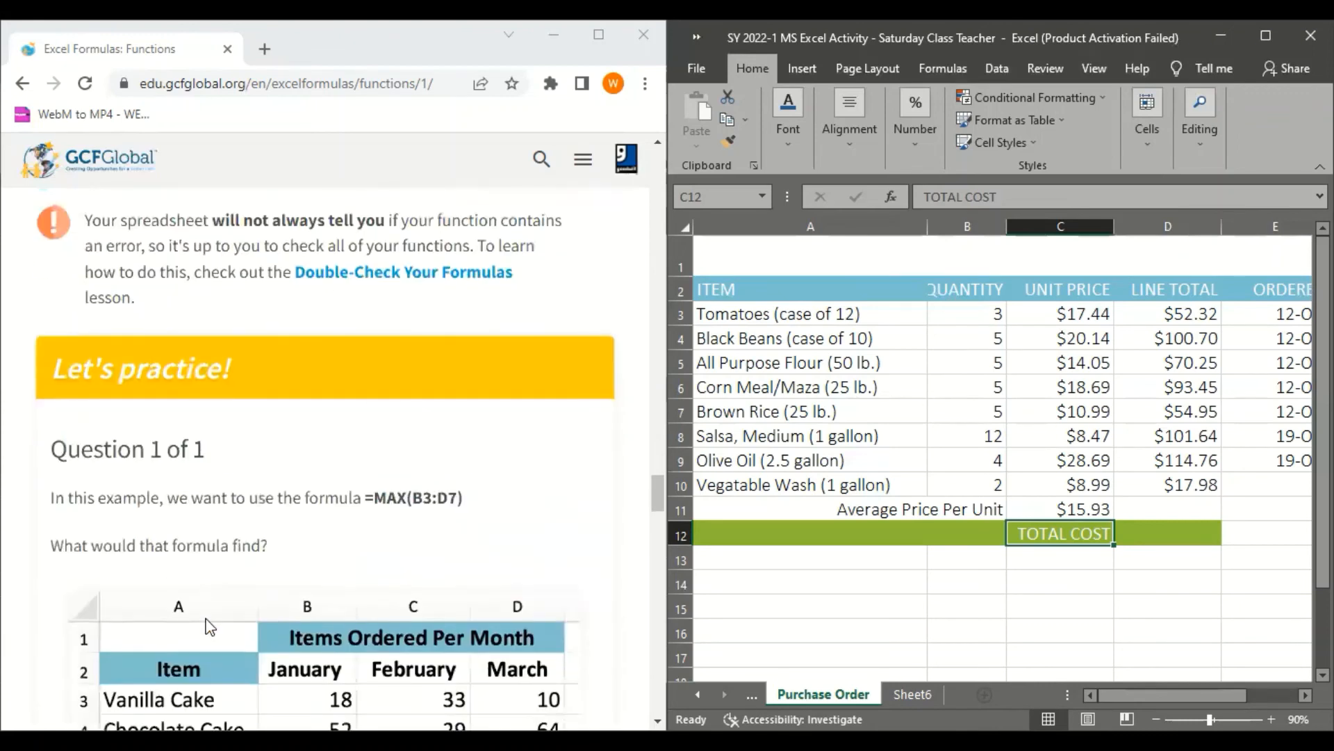
pyautogui.scroll(-14, 210, 627)
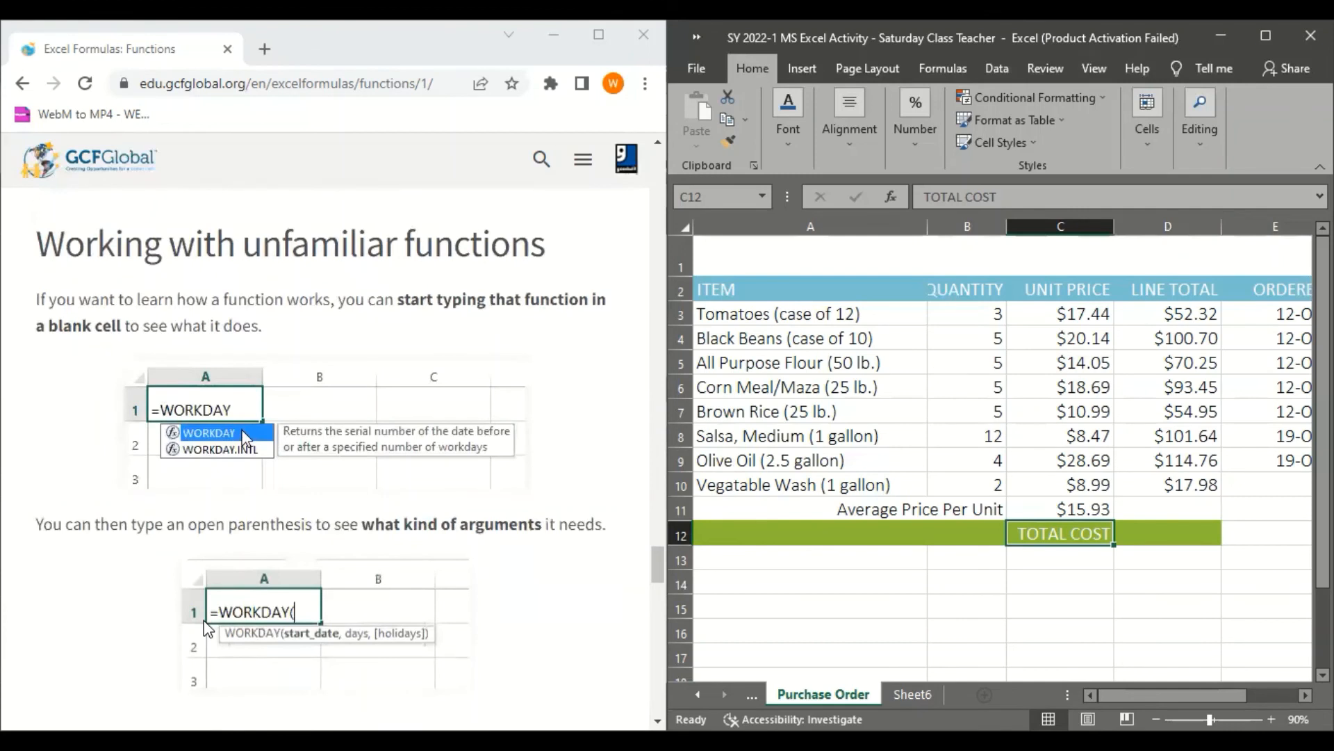
# Maximize the browser window and read the Working with unfamiliar functions section with its WORKDAY examples
pyautogui.click(331, 62)
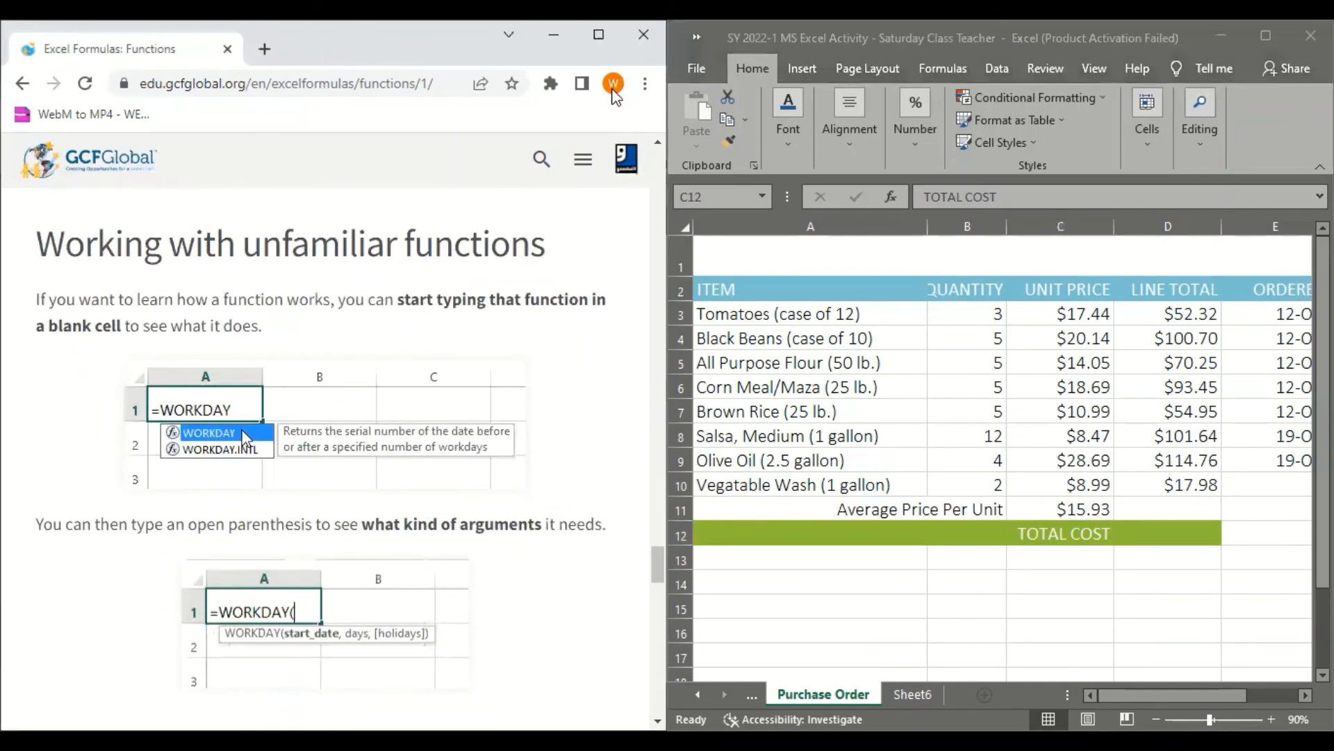
pyautogui.click(599, 35)
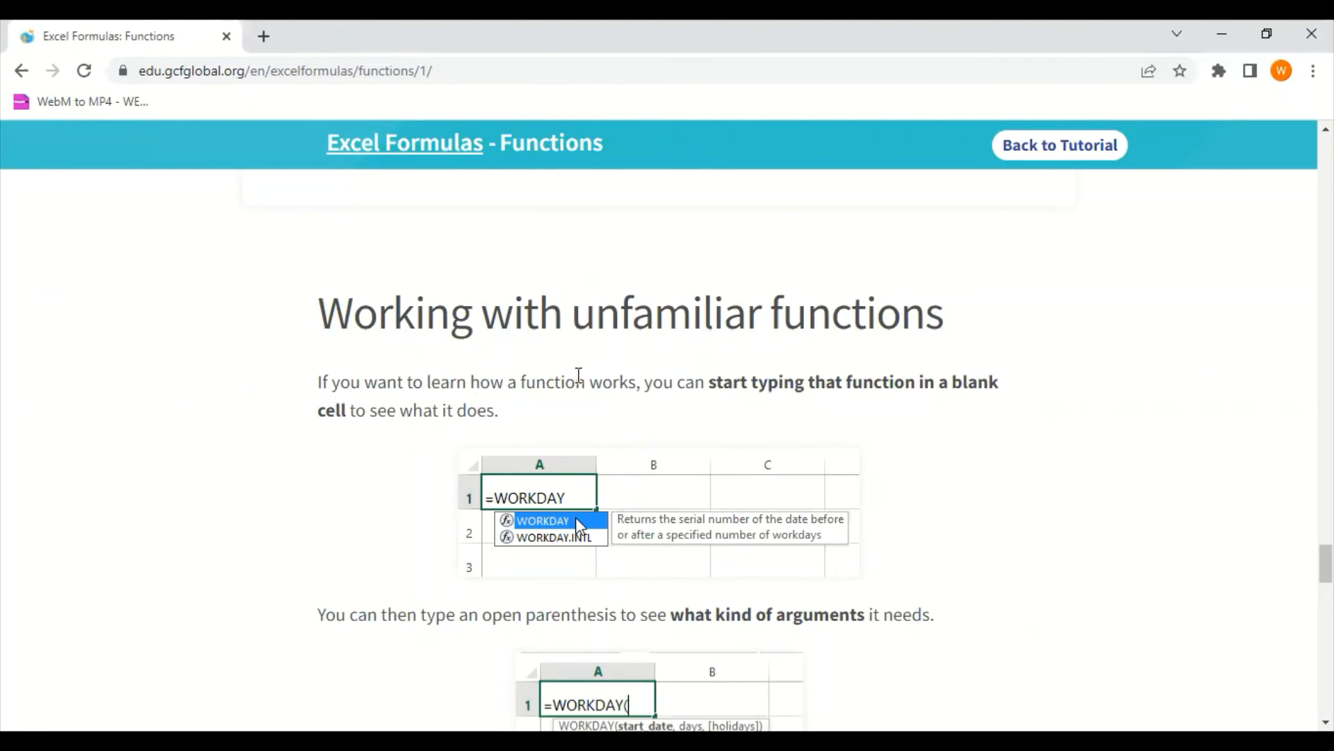
pyautogui.scroll(-2, 581, 402)
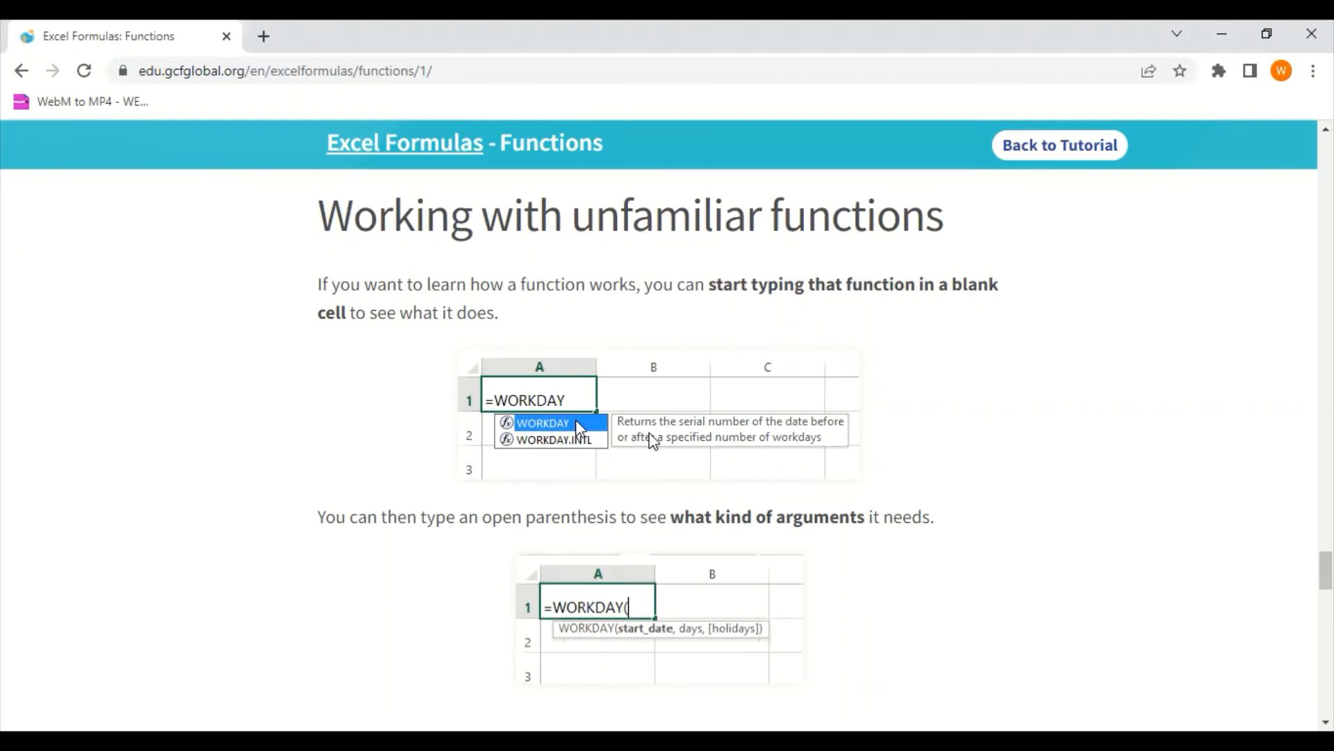
pyautogui.scroll(-3, 685, 510)
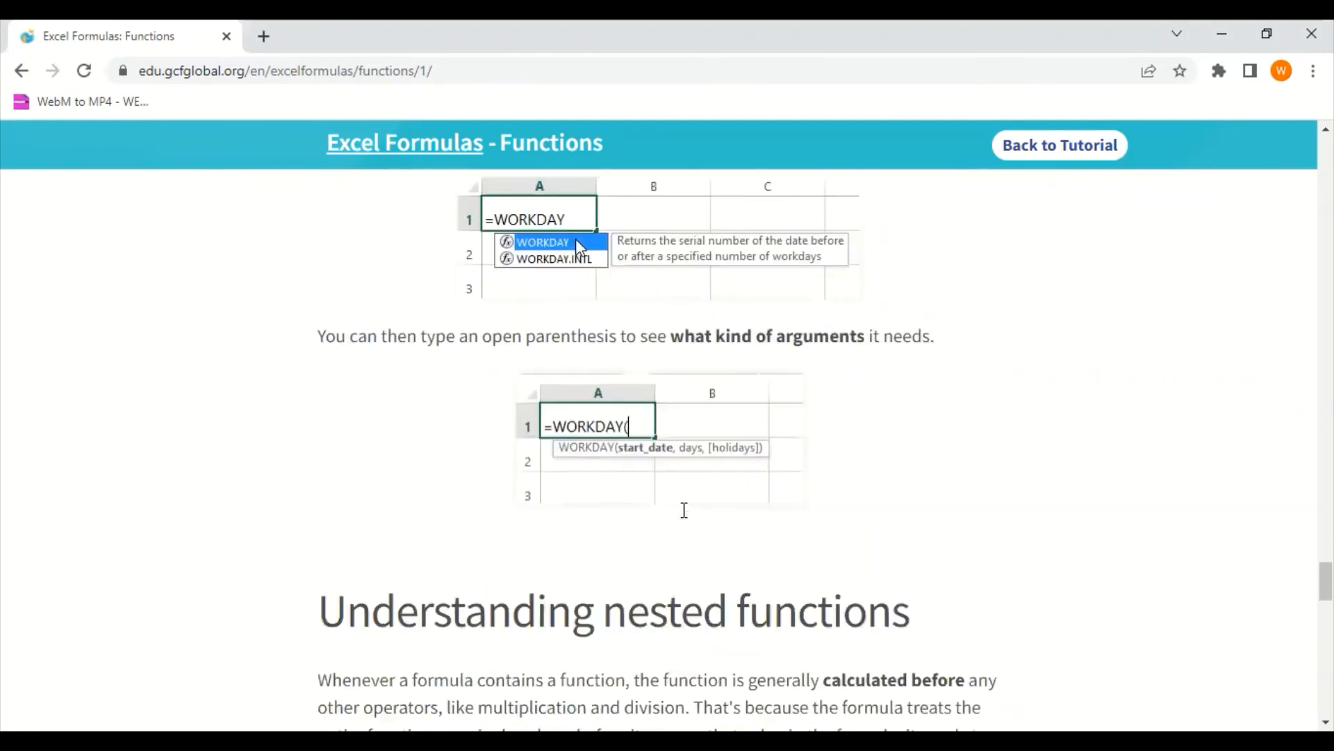
pyautogui.scroll(5, 635, 417)
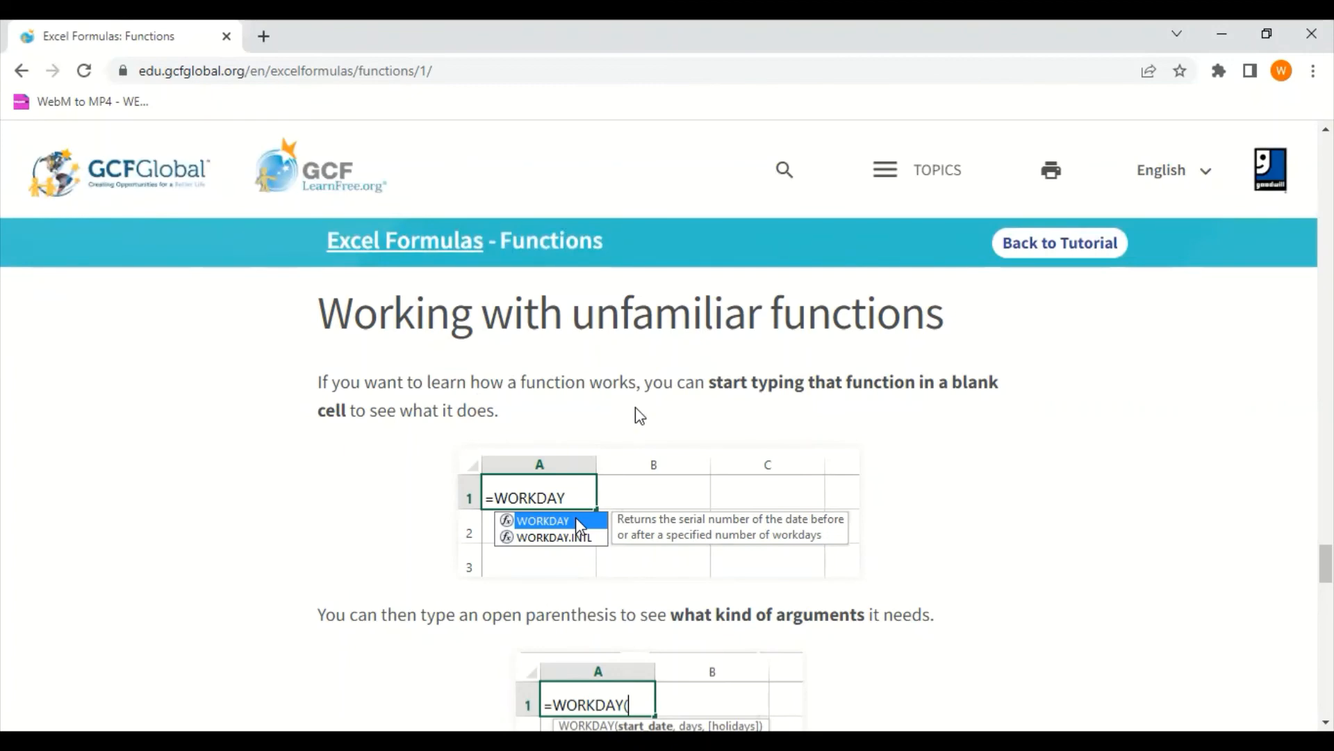
# Read the Understanding nested functions section down to its =SUM(B2:B6)/500 example, highlighting part of the explanation
pyautogui.scroll(-8, 636, 410)
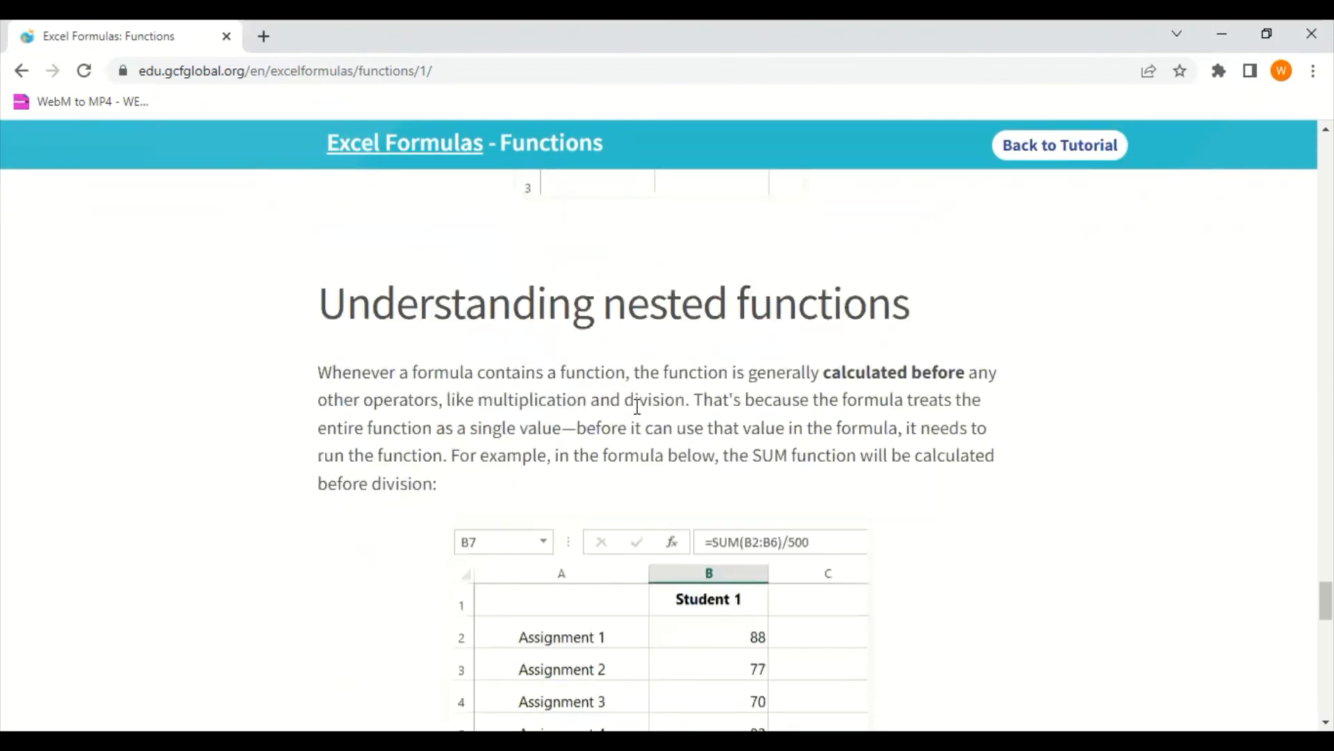
pyautogui.scroll(-1, 637, 406)
pyautogui.scroll(2, 636, 406)
pyautogui.scroll(-1, 636, 407)
pyautogui.scroll(1, 636, 407)
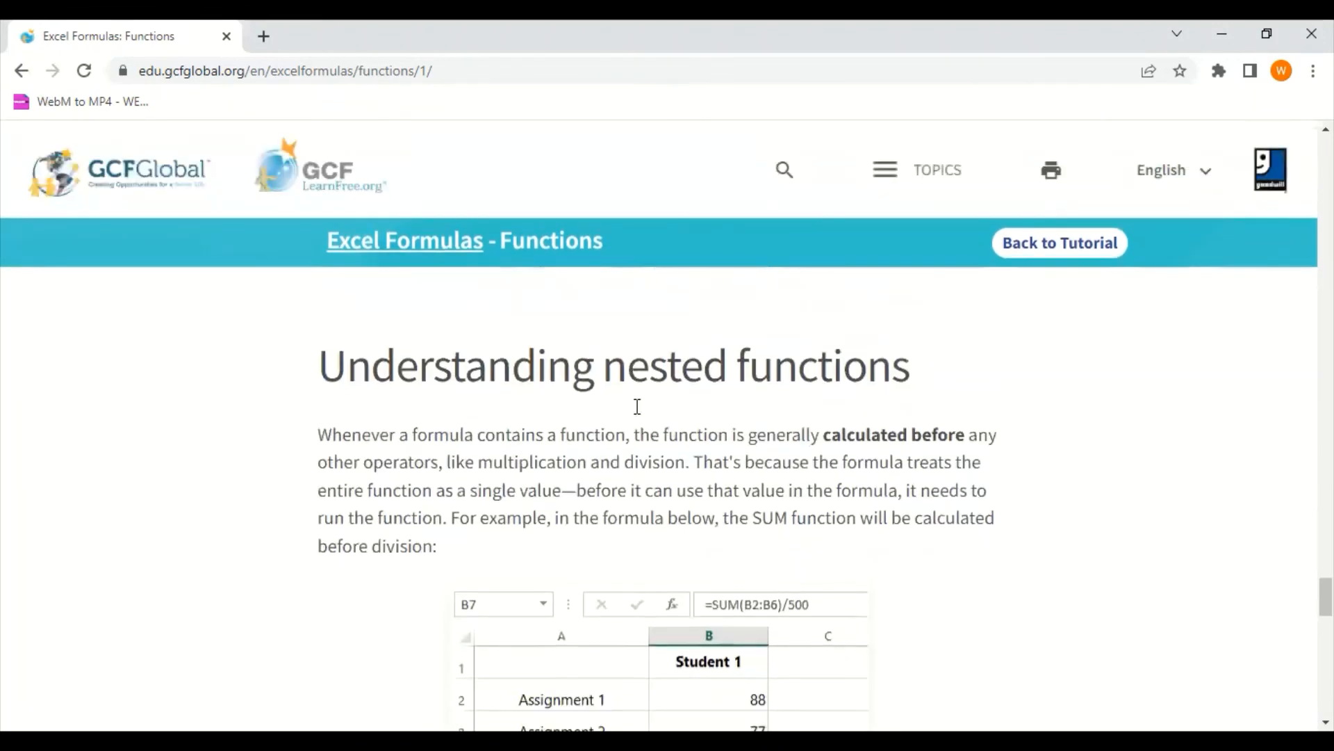
pyautogui.scroll(-1, 638, 406)
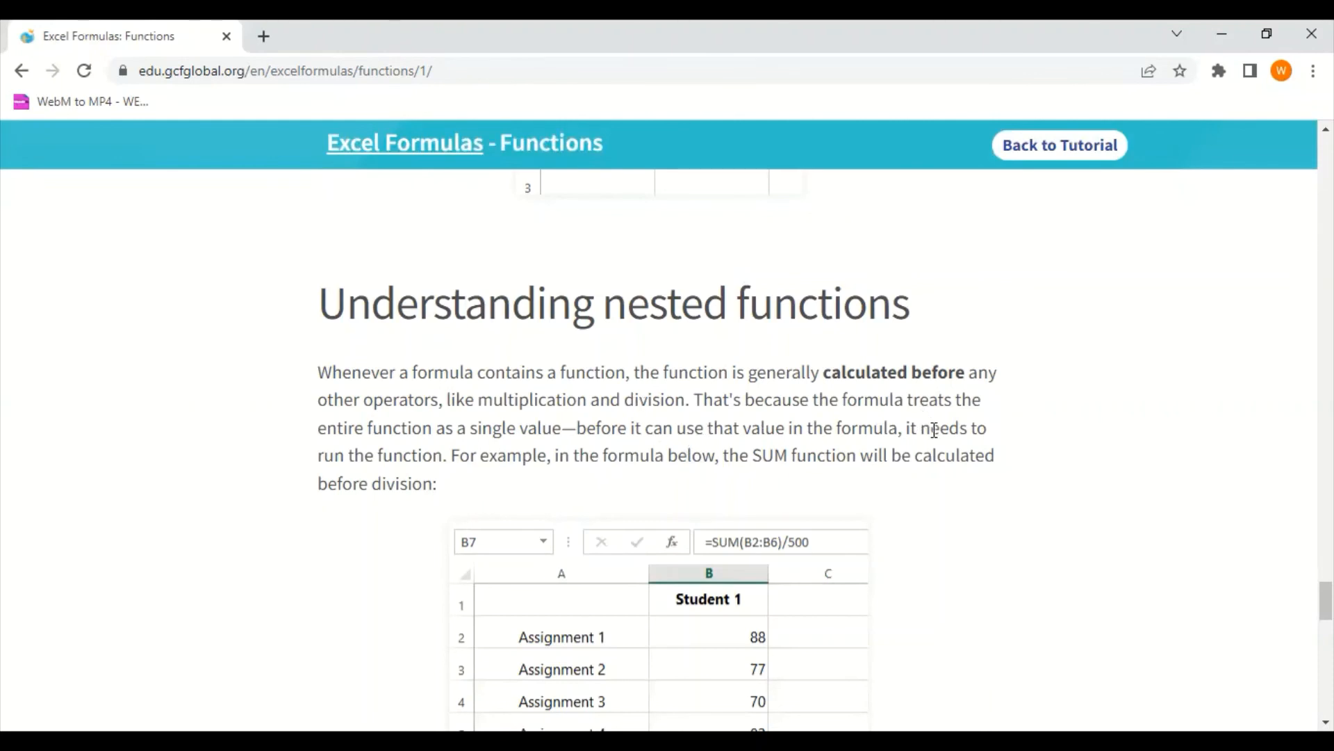
pyautogui.scroll(-1, 921, 452)
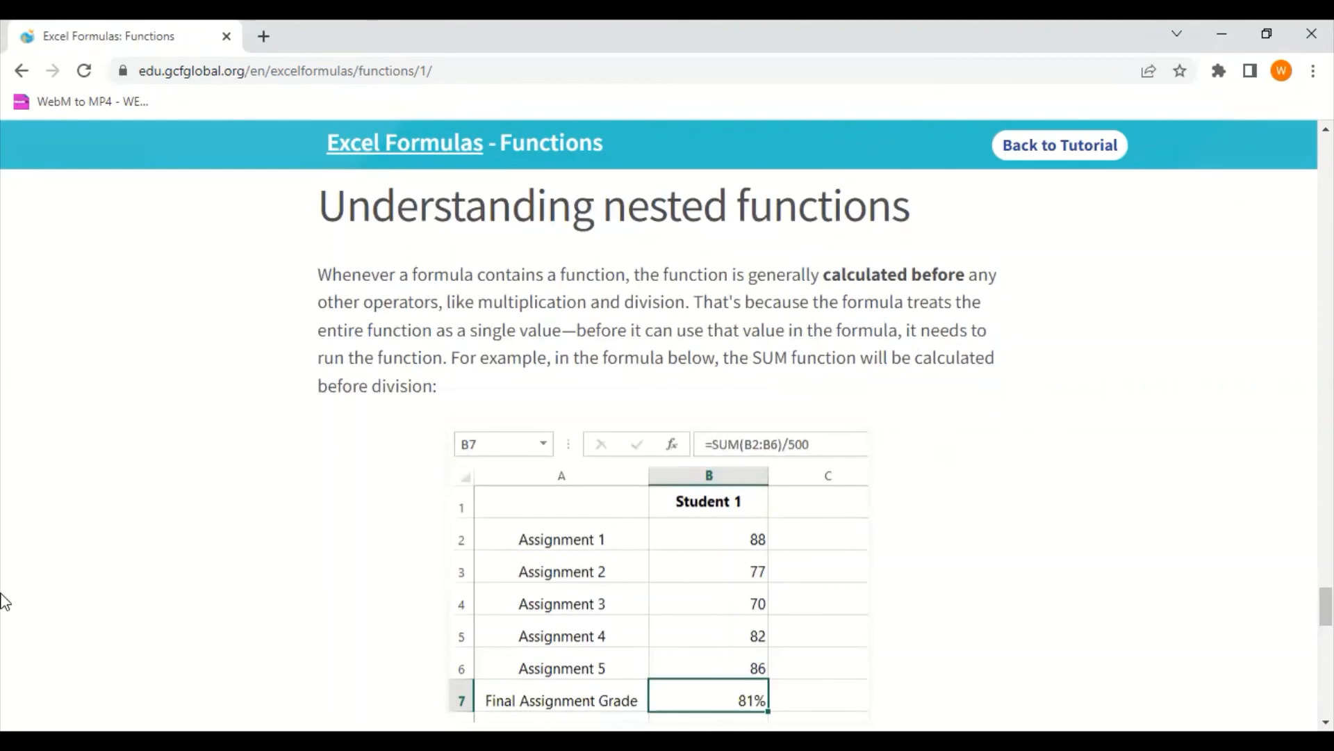
pyautogui.moveTo(662, 330); pyautogui.dragTo(678, 358)
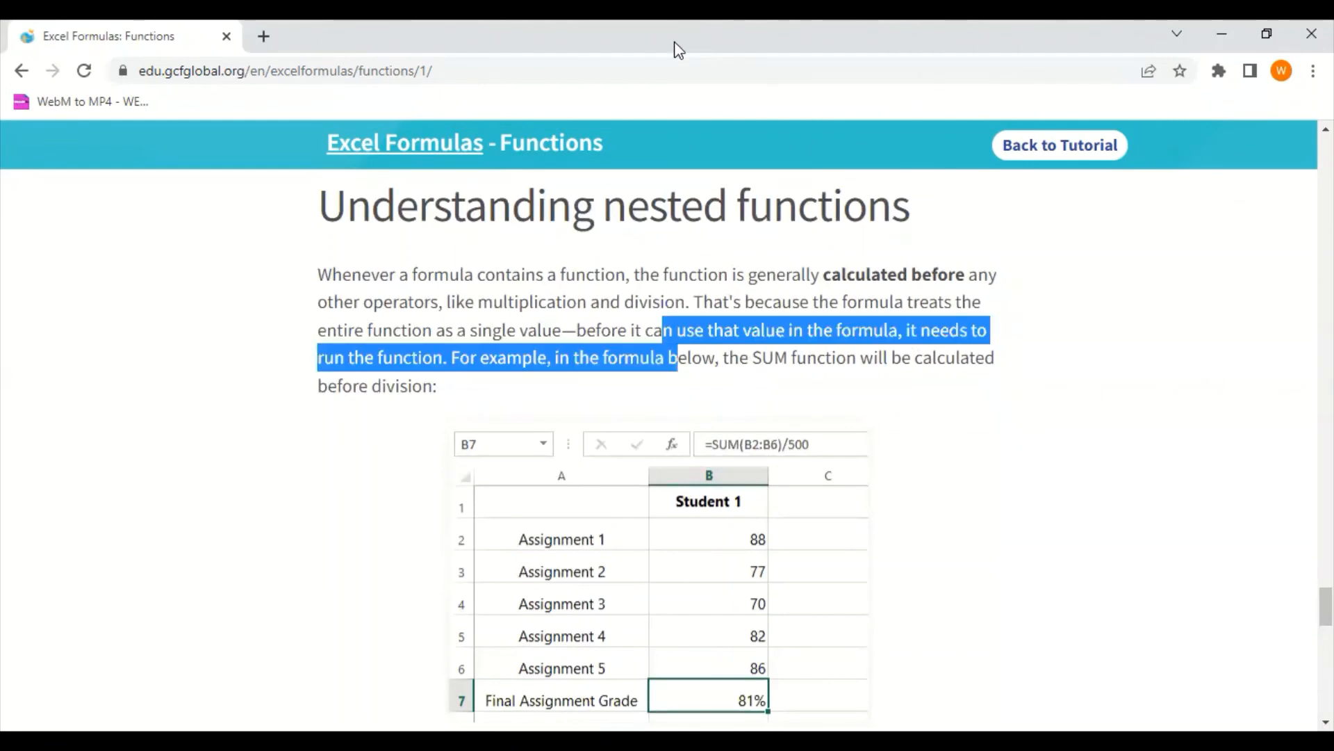
# Restore the browser beside the workbook, select B7 in Sheet6 and review the lesson's Final Assignment Grade example
pyautogui.doubleClick(674, 42)
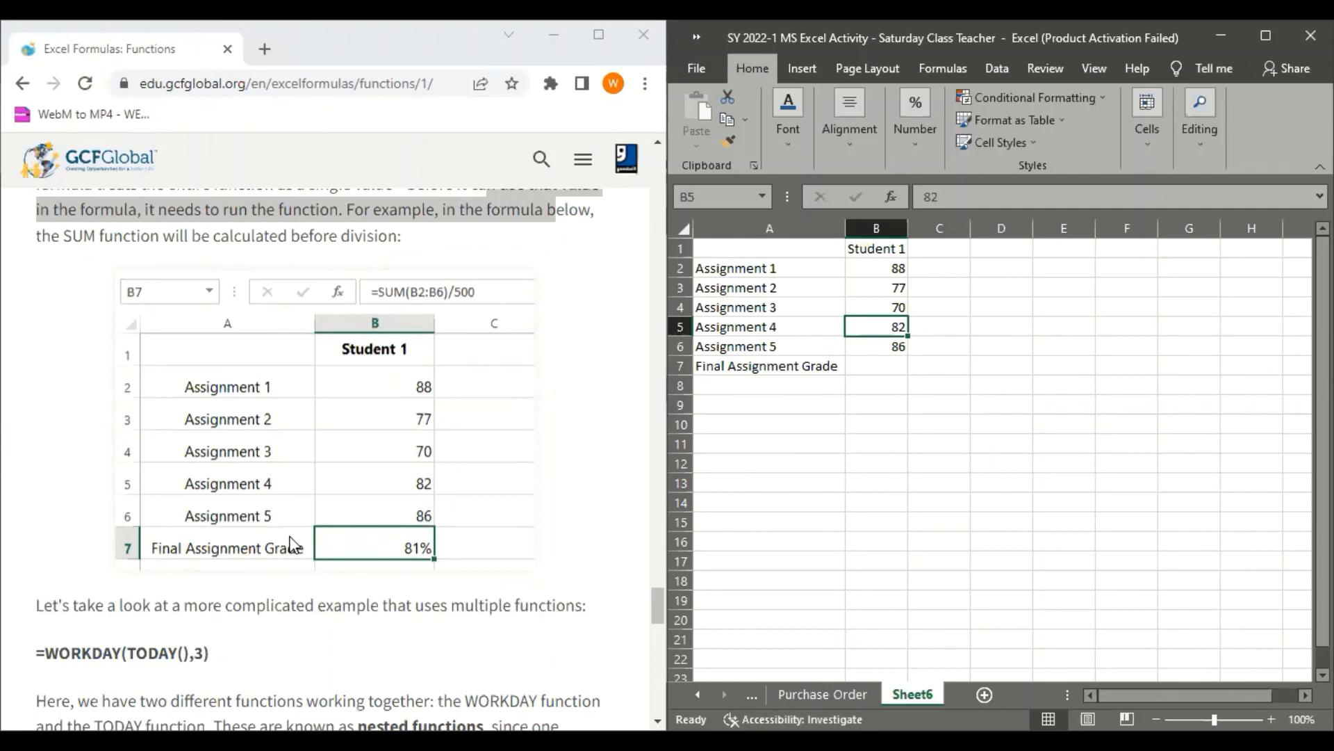
pyautogui.click(889, 365)
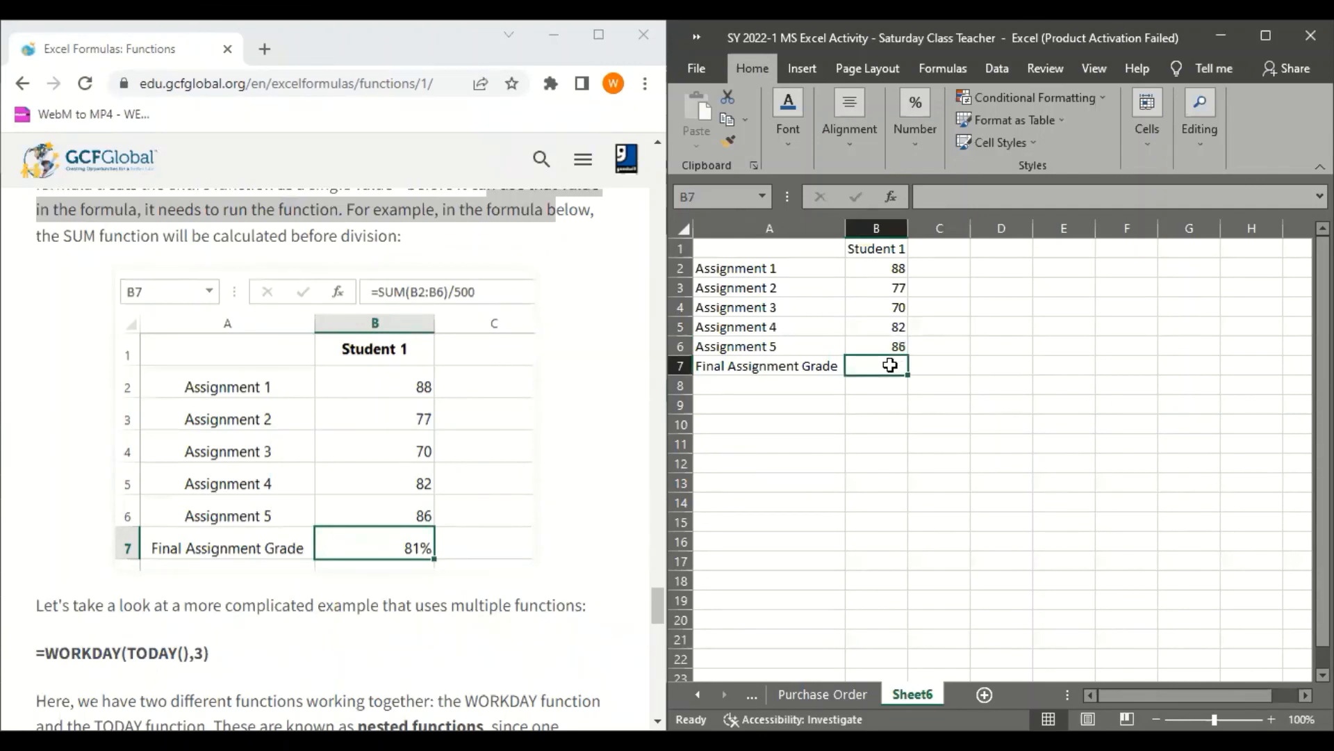
pyautogui.scroll(-3, 299, 580)
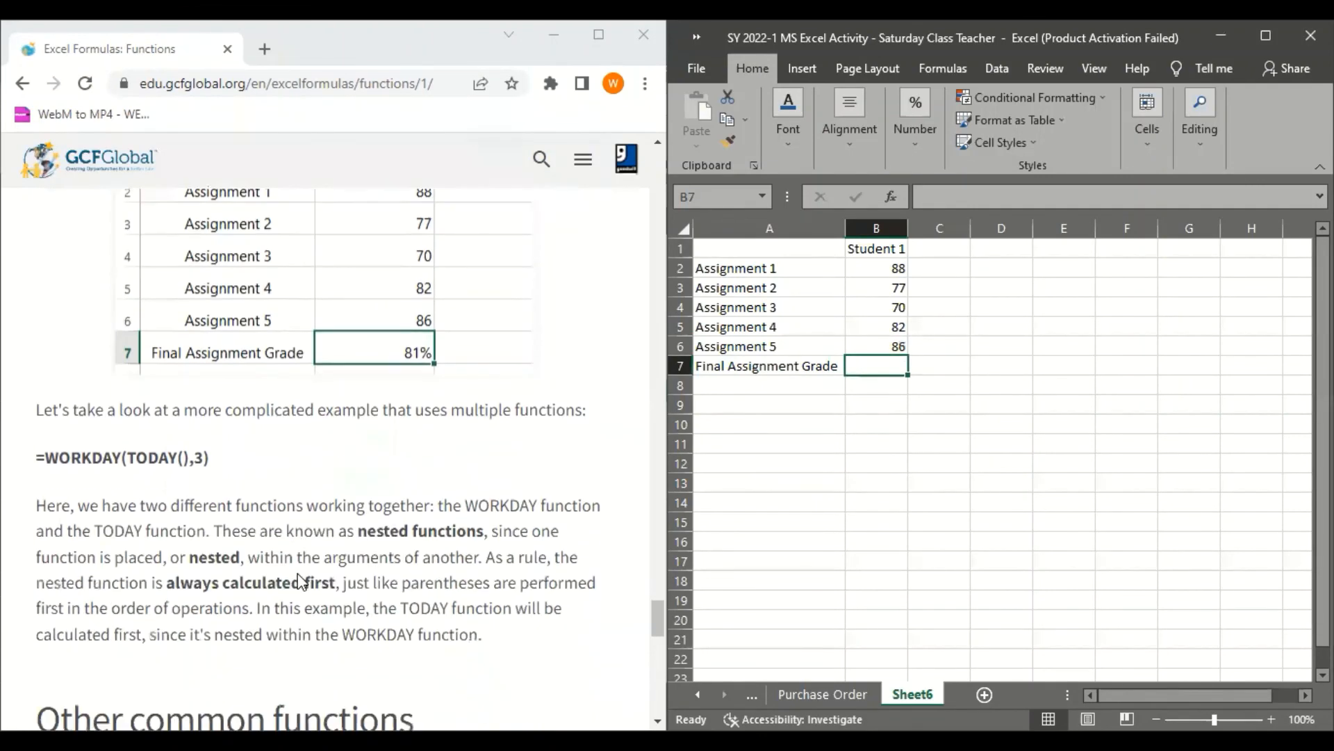
pyautogui.scroll(7, 299, 580)
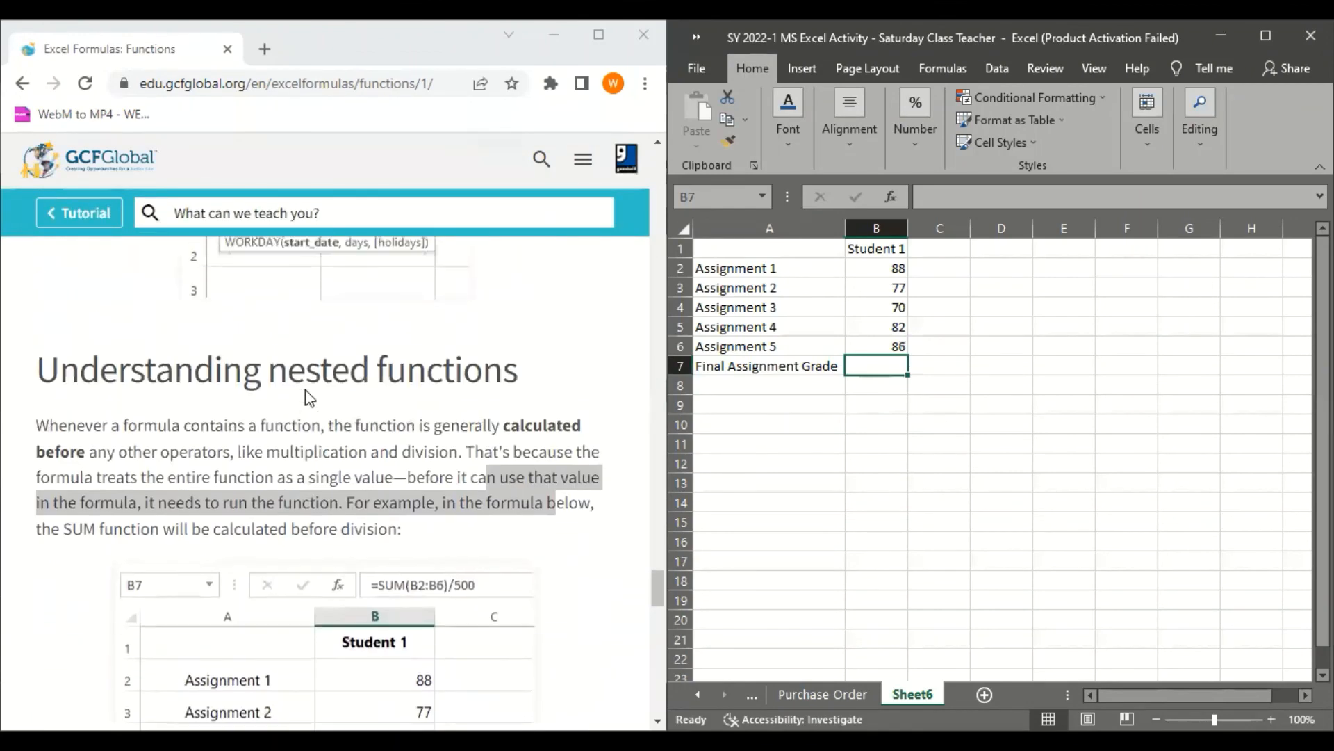
pyautogui.scroll(-3, 303, 425)
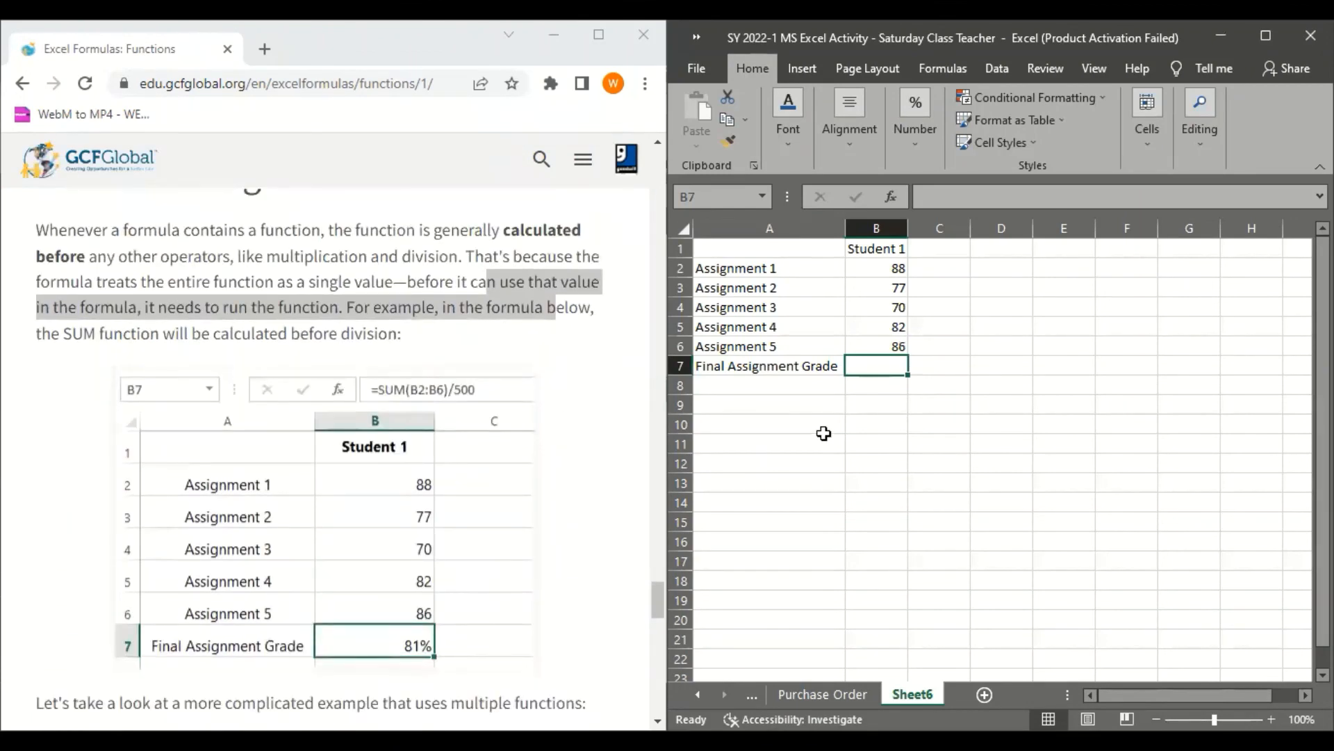
# Enter the formula =SUM(B2:B6)/500 in B7 as the Final Assignment Grade
pyautogui.write('=')
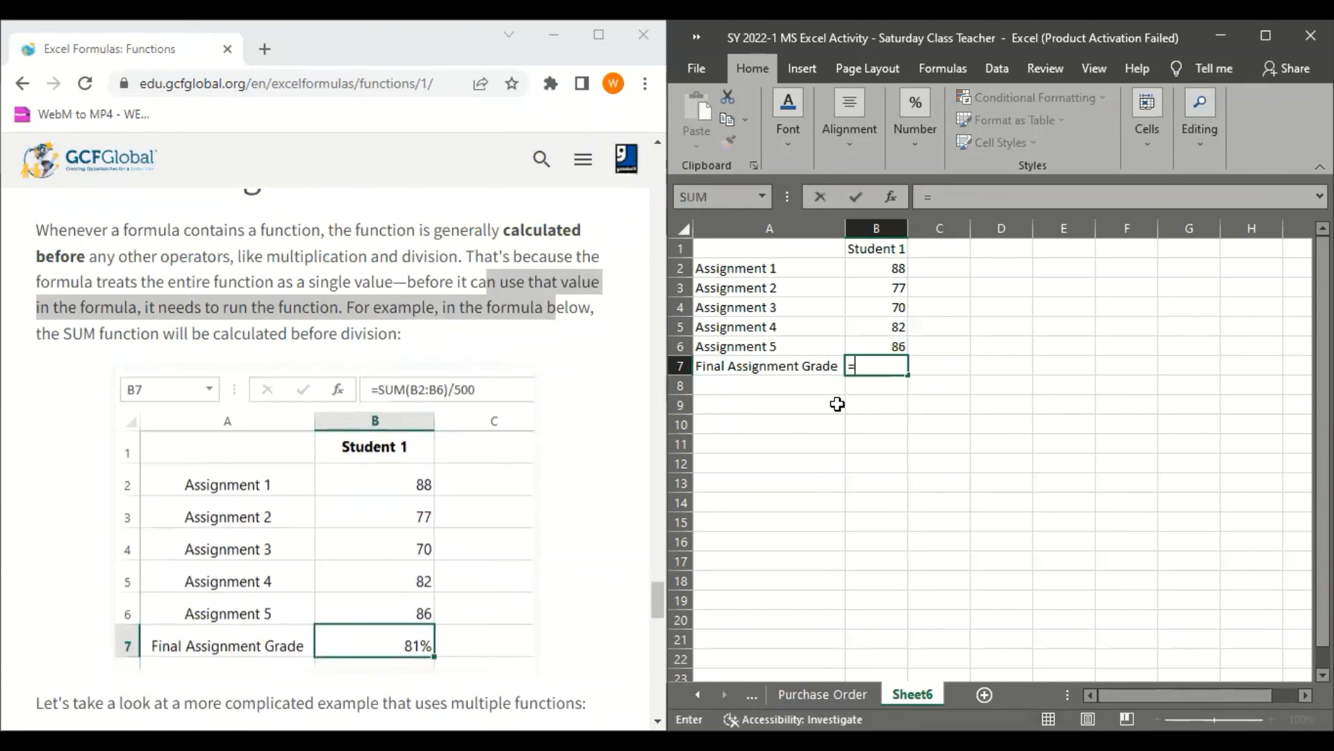
pyautogui.write('SUM')
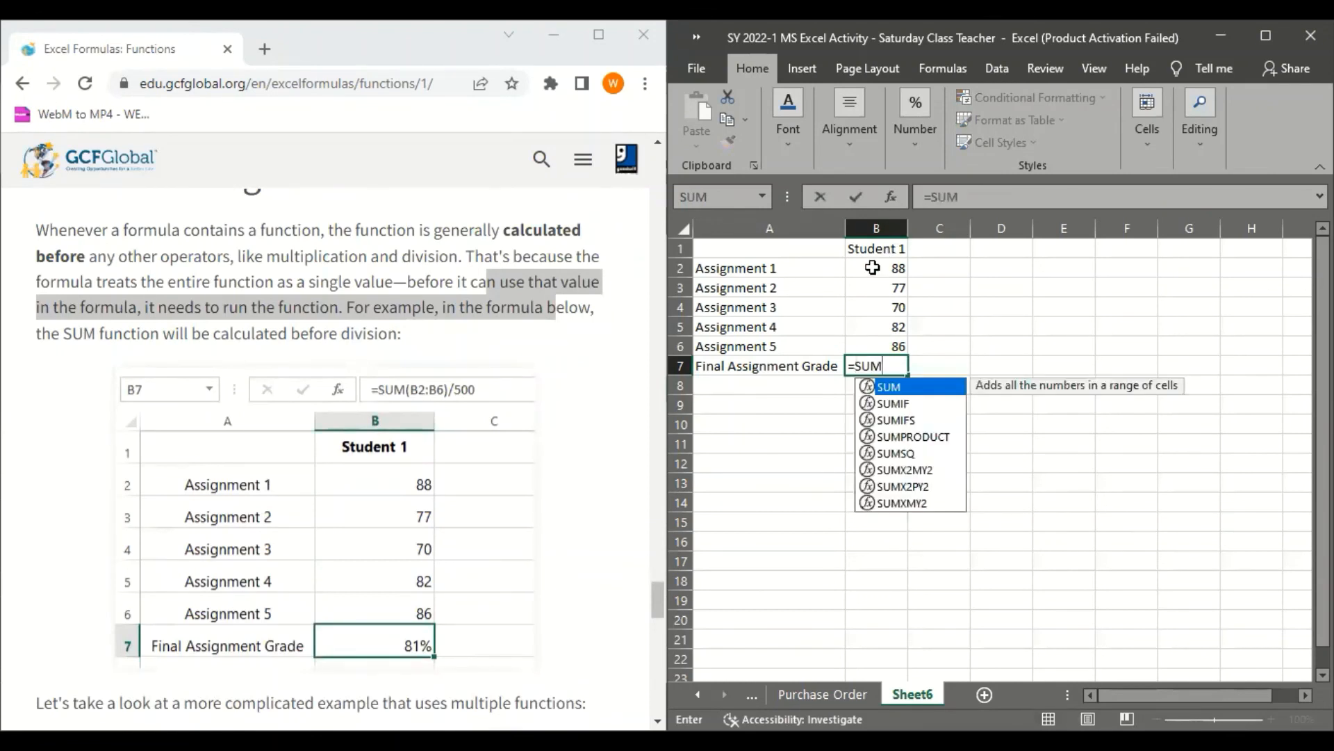
pyautogui.write('(')
pyautogui.click(873, 268)
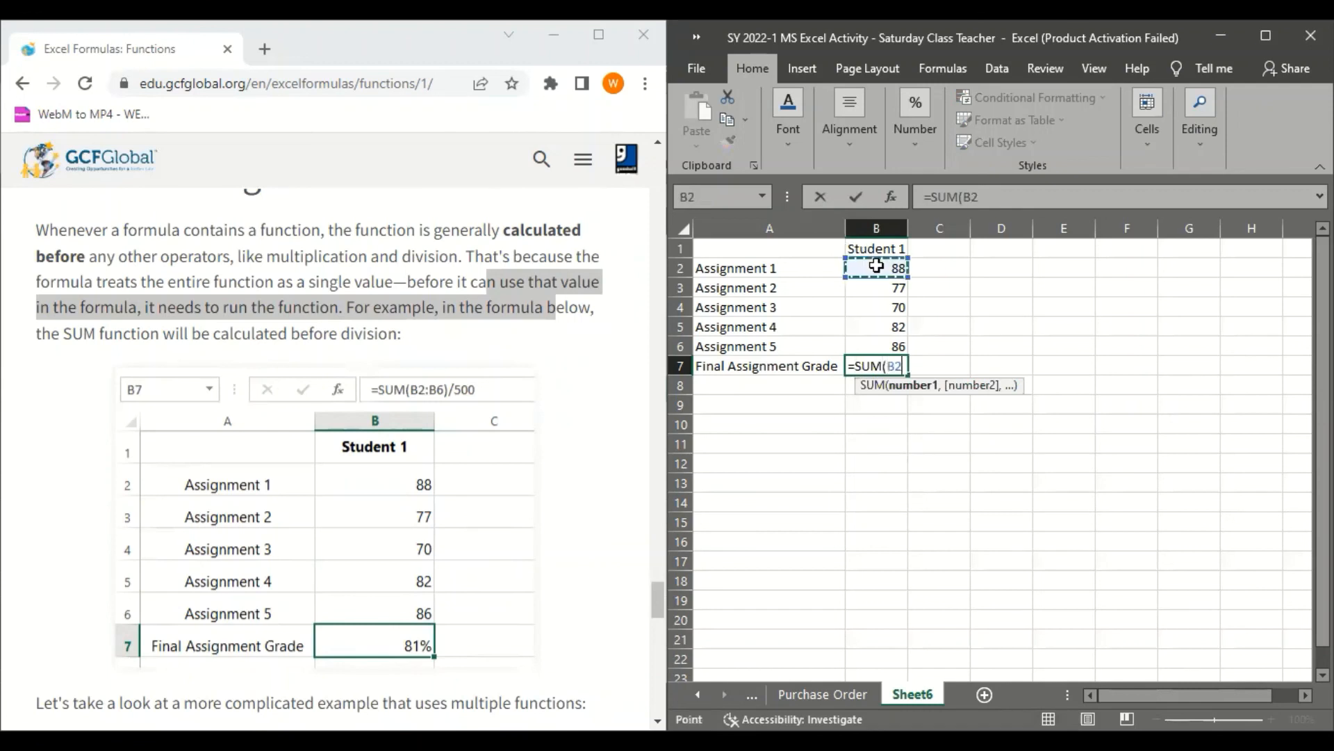
pyautogui.keyDown('shift'); pyautogui.click(878, 346); pyautogui.keyUp('shift')
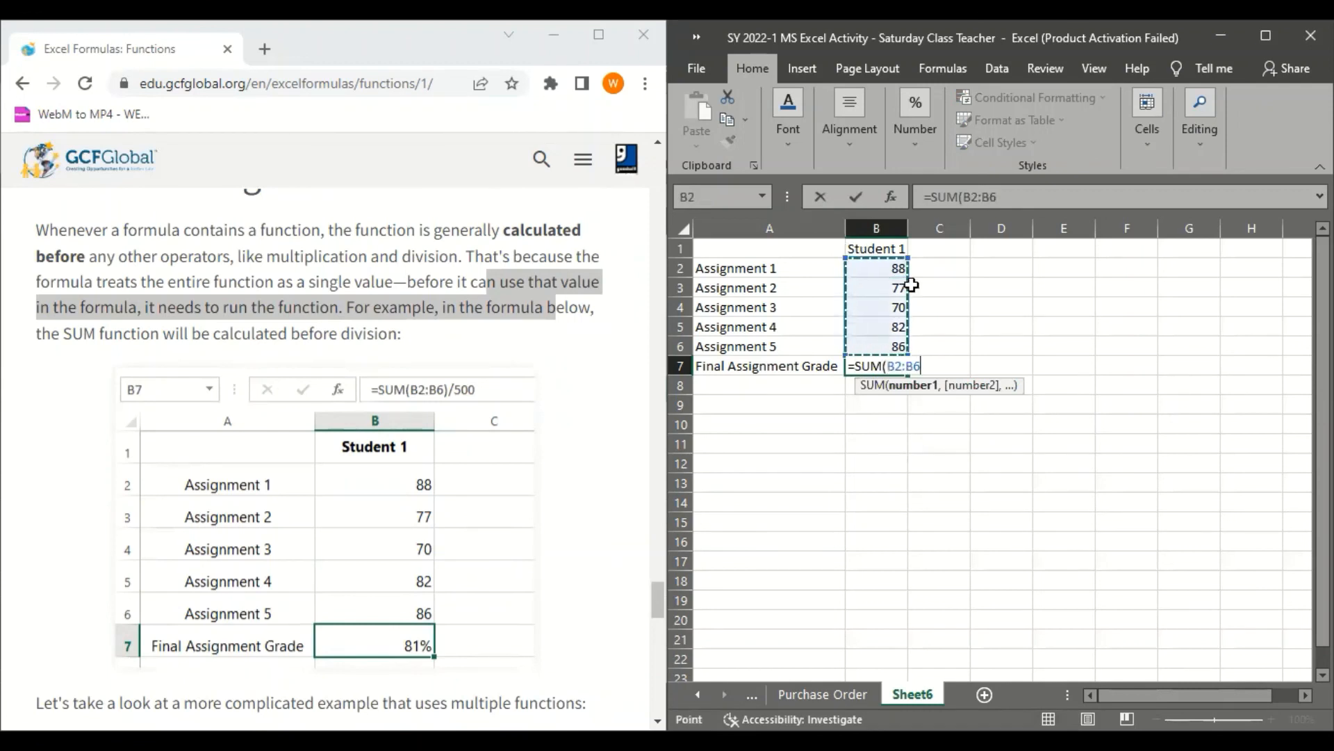
pyautogui.write(')')
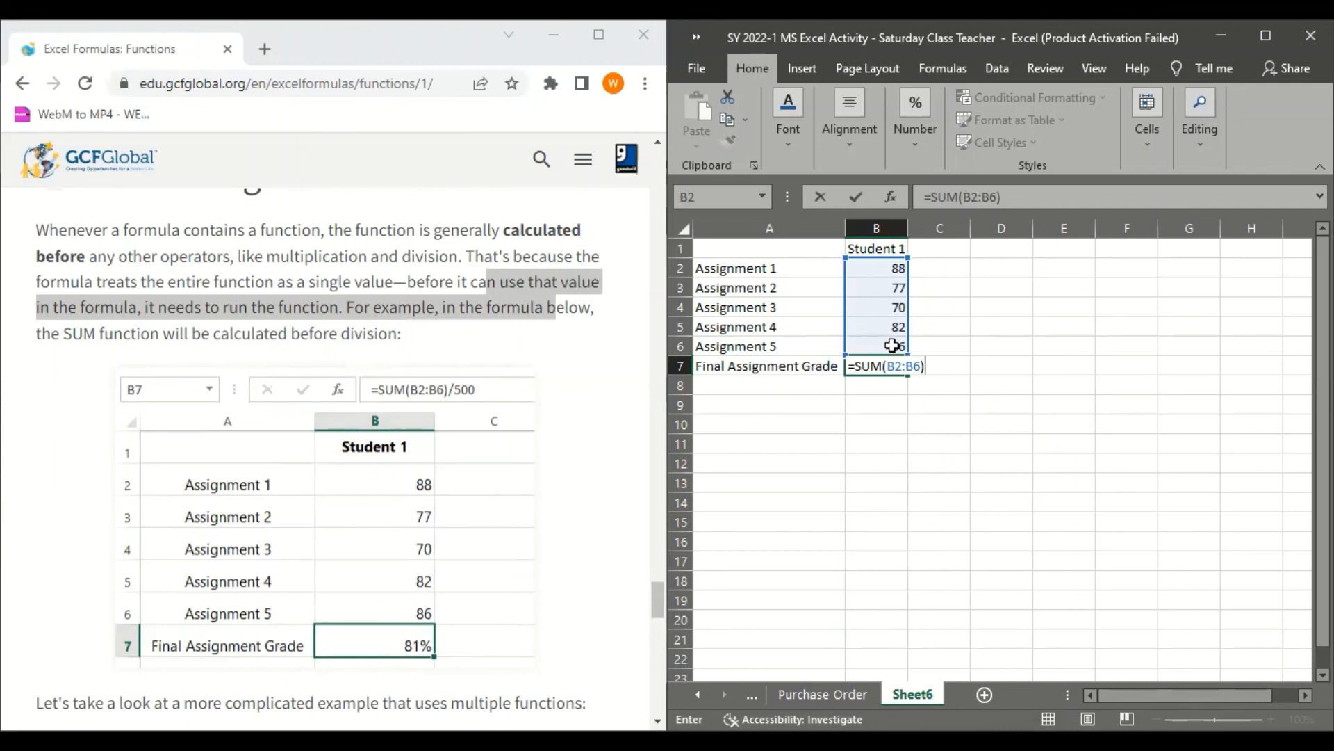
pyautogui.write('/500')
pyautogui.press('Return')
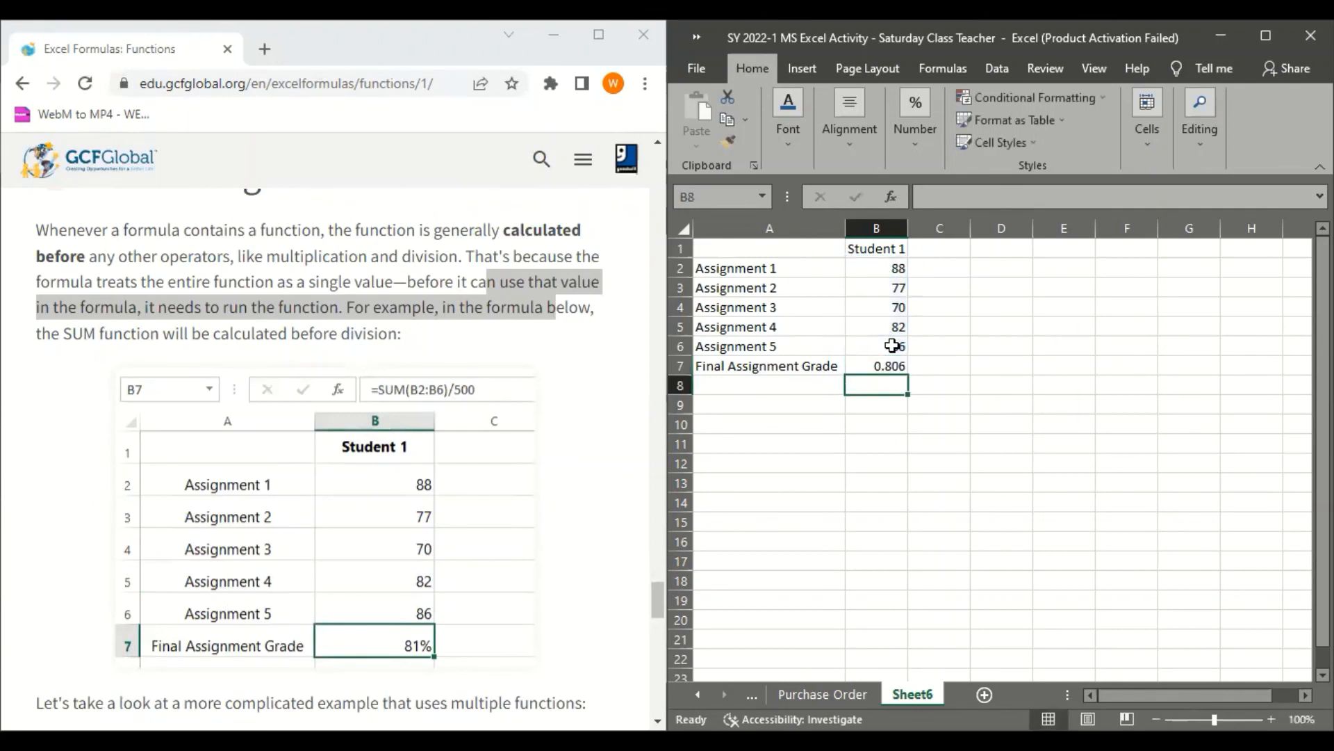
# Maximize the workbook window and format the Final Assignment Grade in B7 as a percentage
pyautogui.click(886, 366)
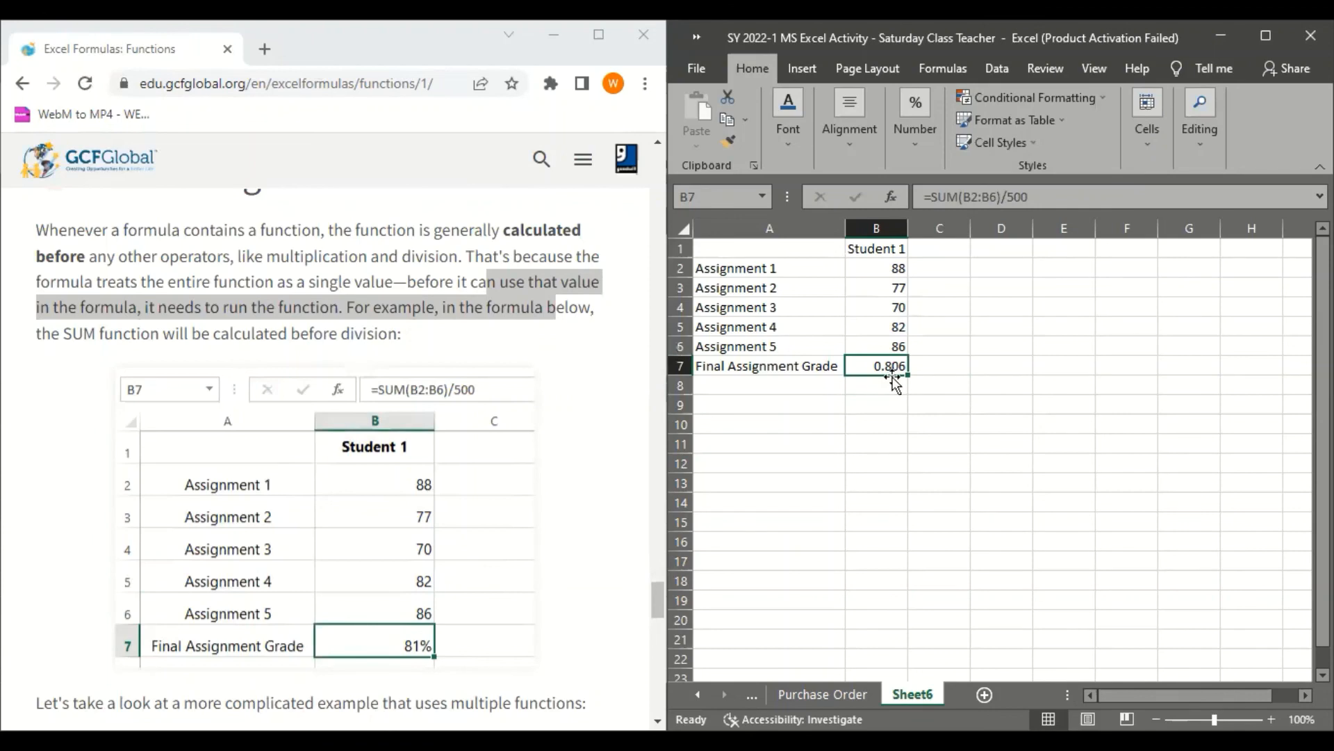
pyautogui.click(1277, 37)
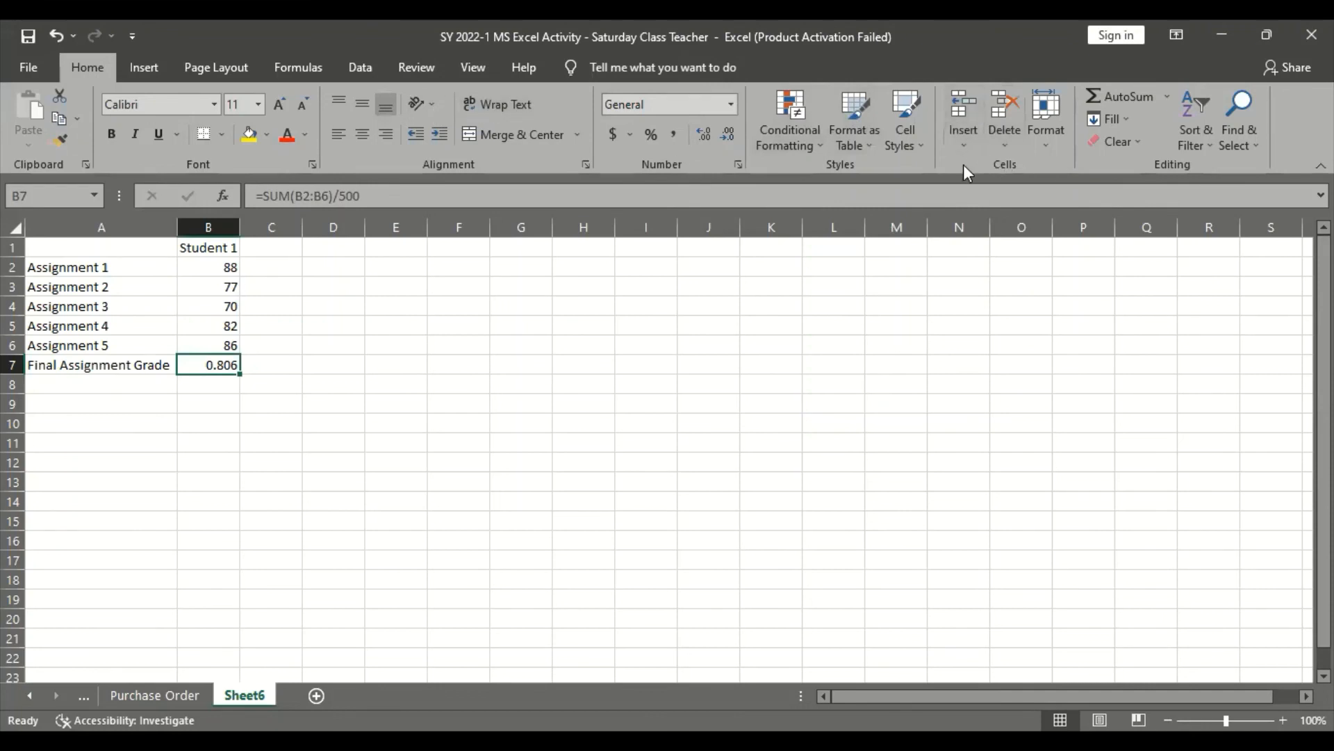
pyautogui.click(650, 136)
pyautogui.click(296, 404)
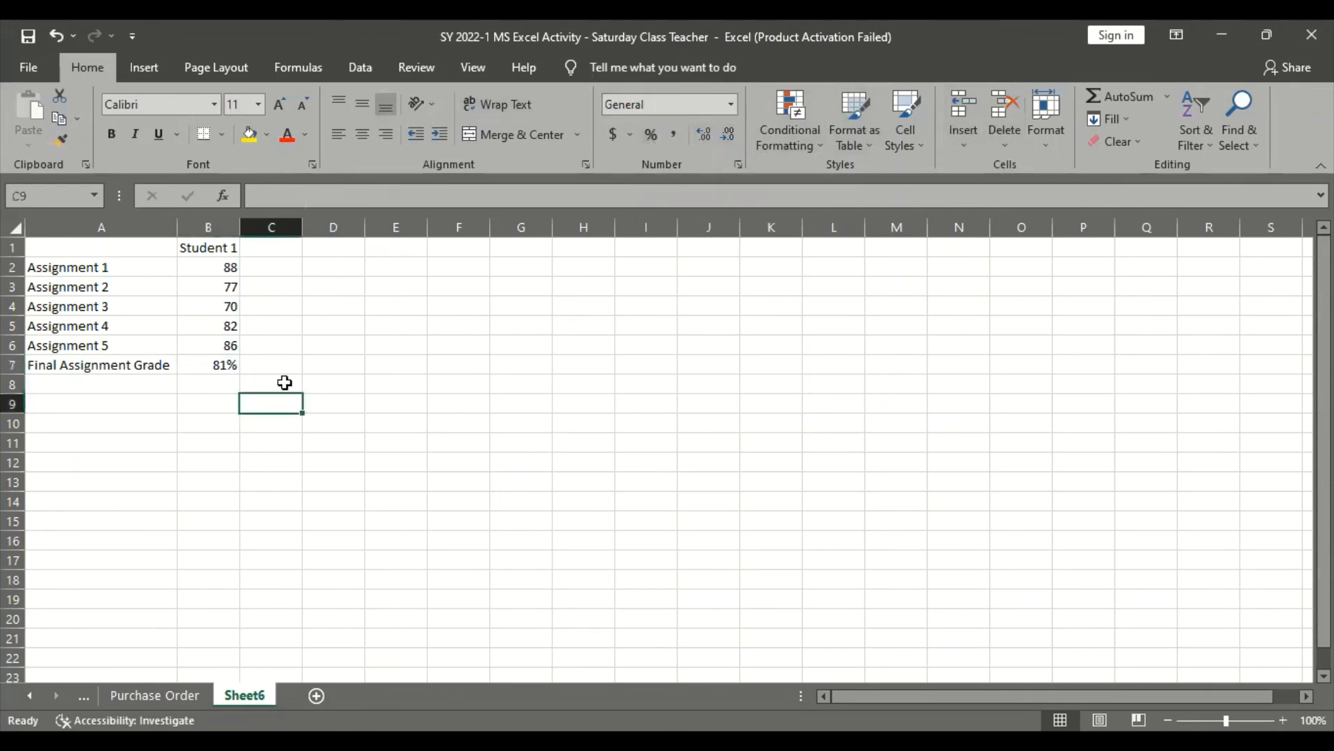
pyautogui.click(188, 359)
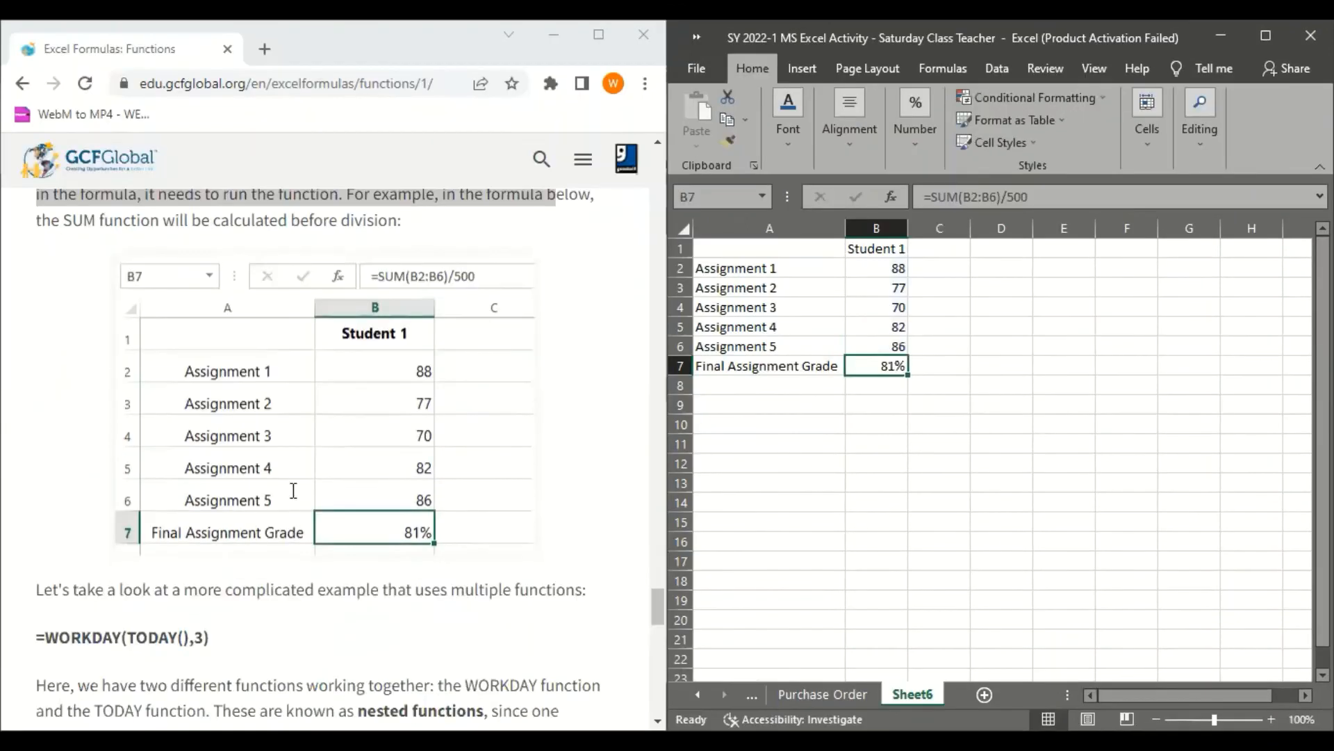
# Read the lesson's nested functions example =WORKDAY(TODAY(),3) and its explanation of which function is calculated first
pyautogui.scroll(-5, 292, 495)
pyautogui.scroll(3, 292, 497)
pyautogui.scroll(-1, 291, 496)
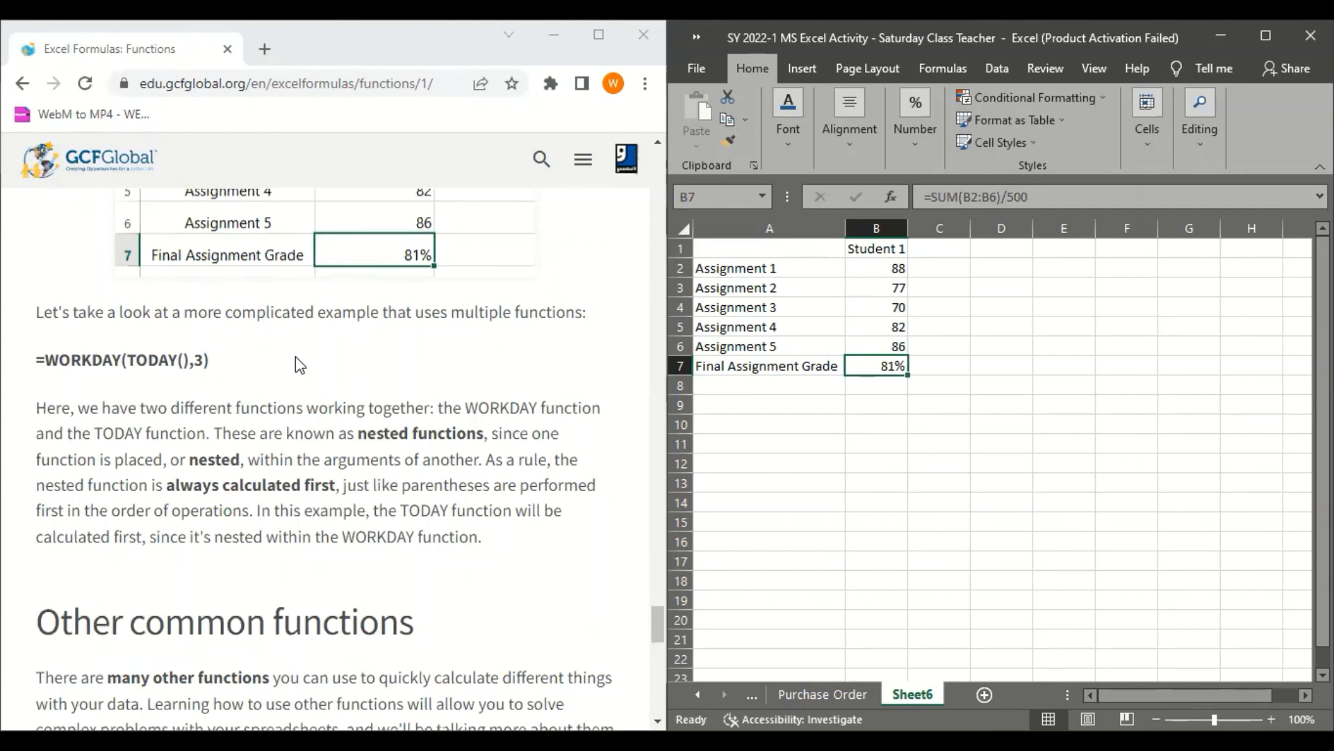
pyautogui.scroll(-2, 295, 368)
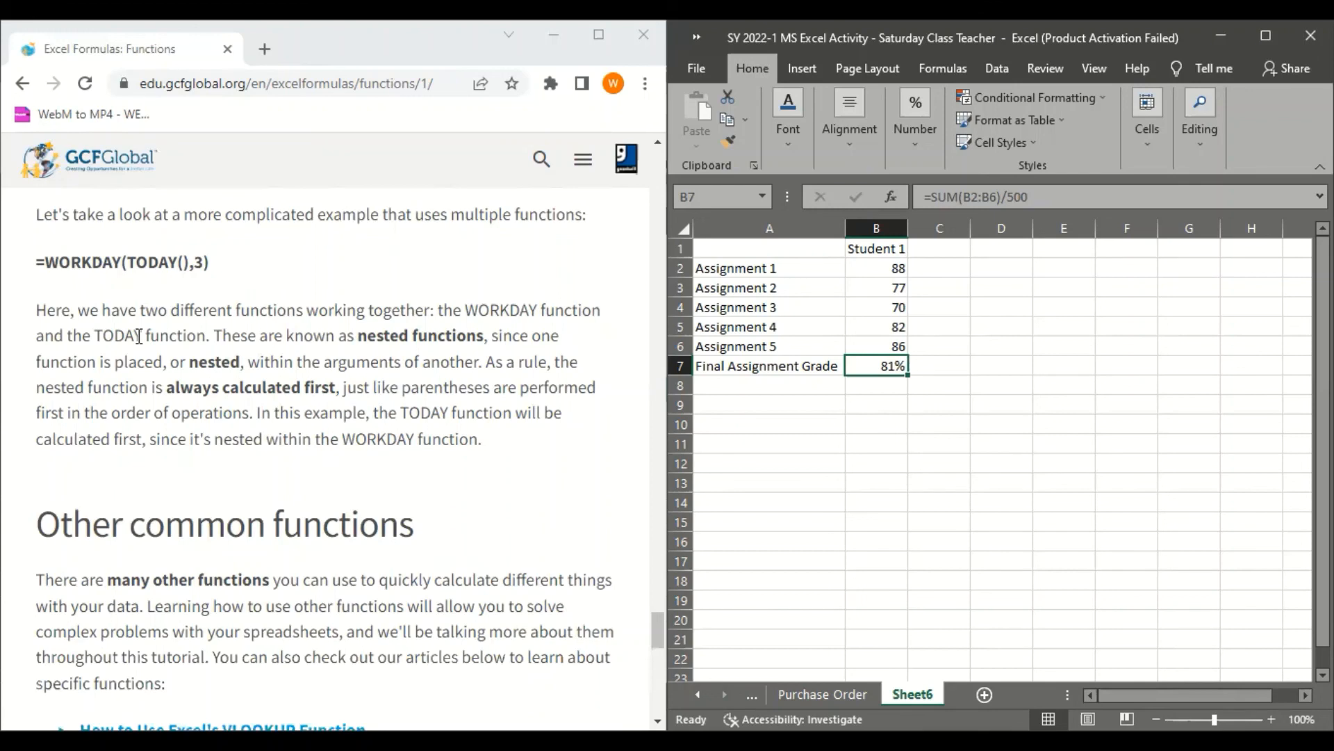
pyautogui.scroll(-3, 191, 507)
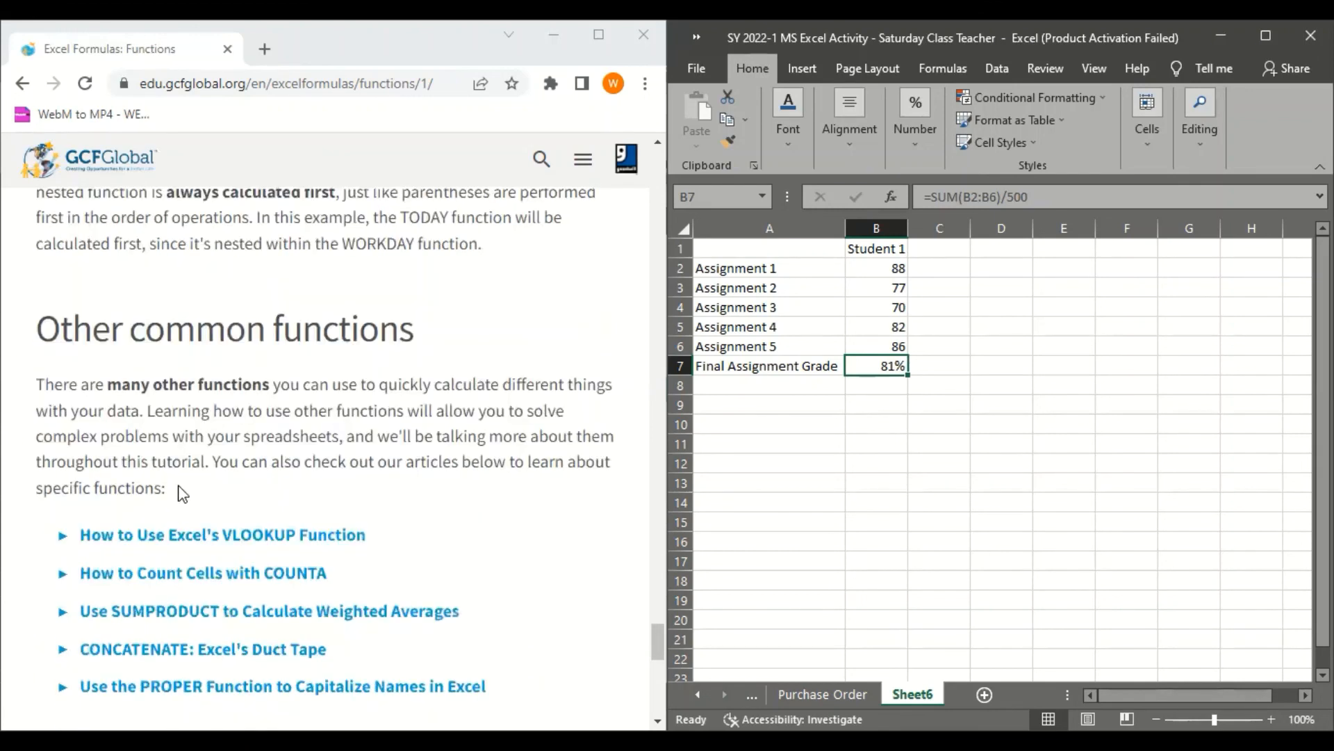
pyautogui.scroll(3, 182, 494)
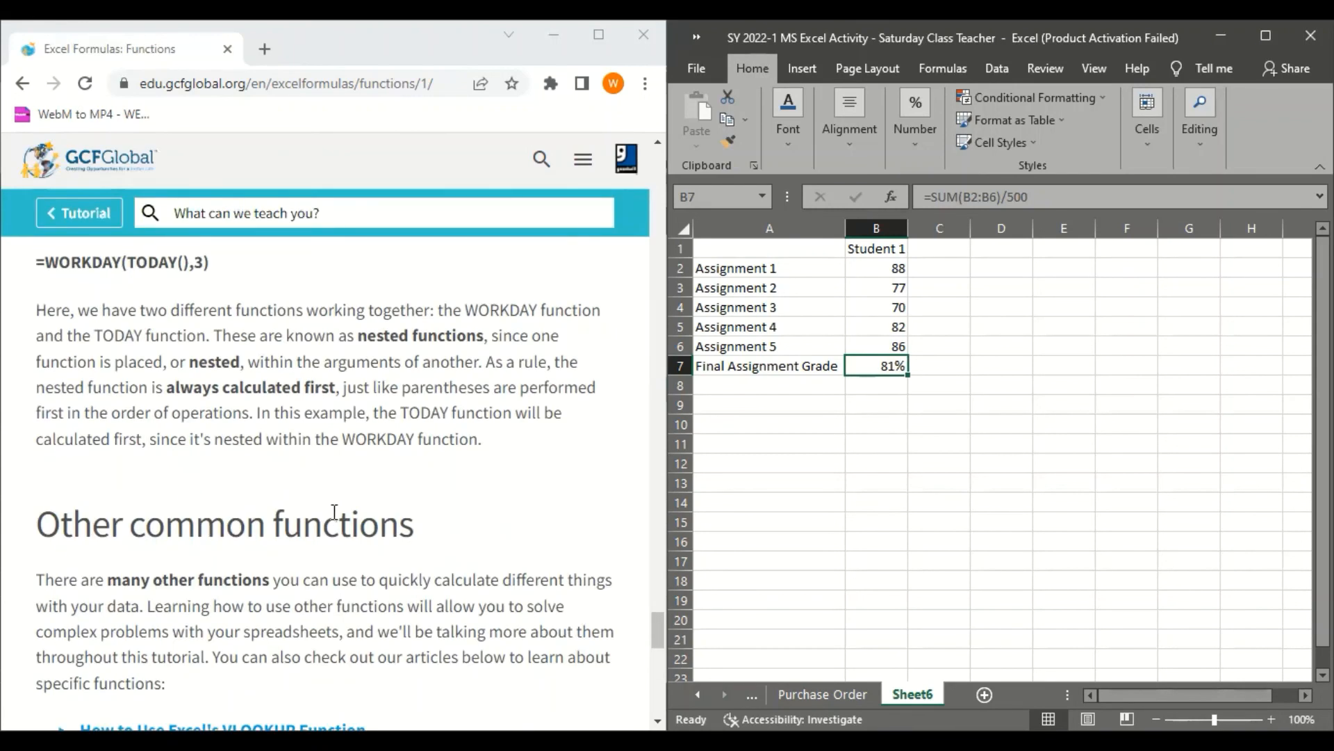
pyautogui.scroll(-2, 200, 563)
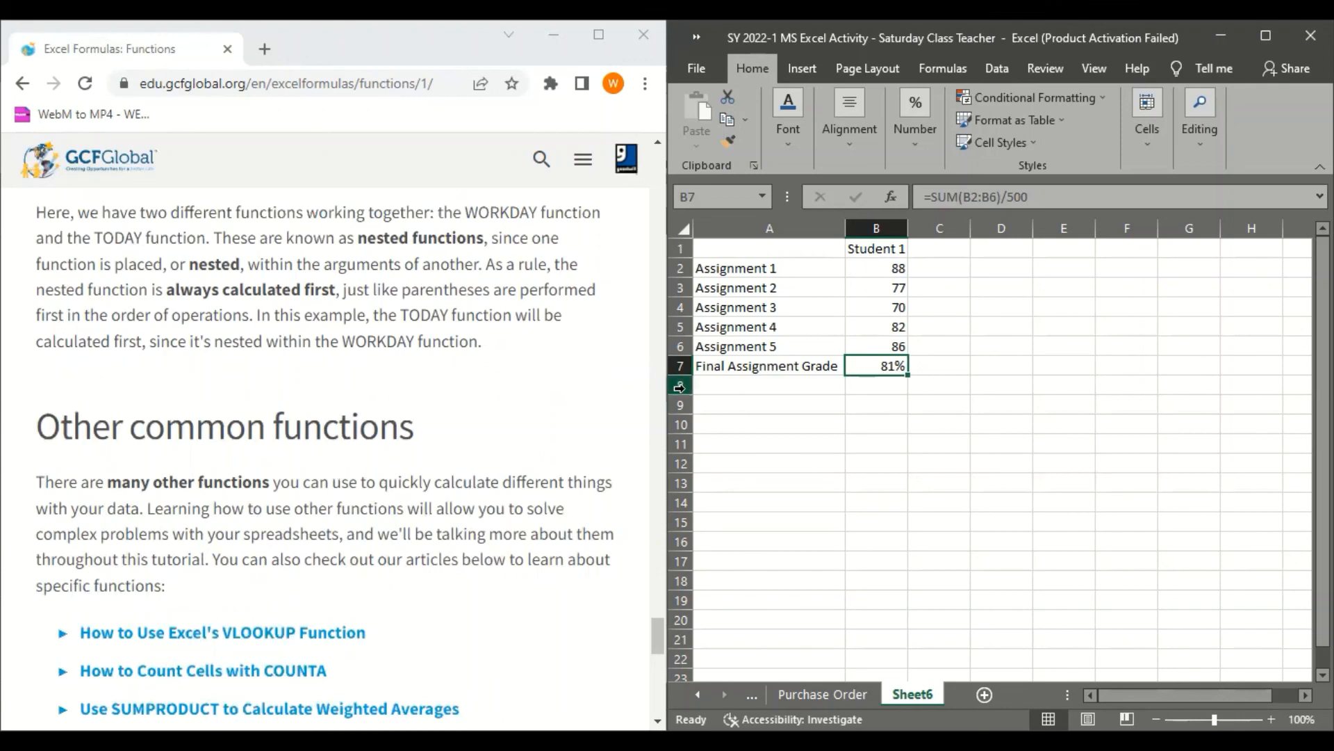
# Read the Other common functions section and its list of articles on specific Excel functions
pyautogui.scroll(-1, 680, 389)
pyautogui.scroll(-4, 347, 577)
pyautogui.scroll(-4, 346, 571)
pyautogui.scroll(8, 389, 500)
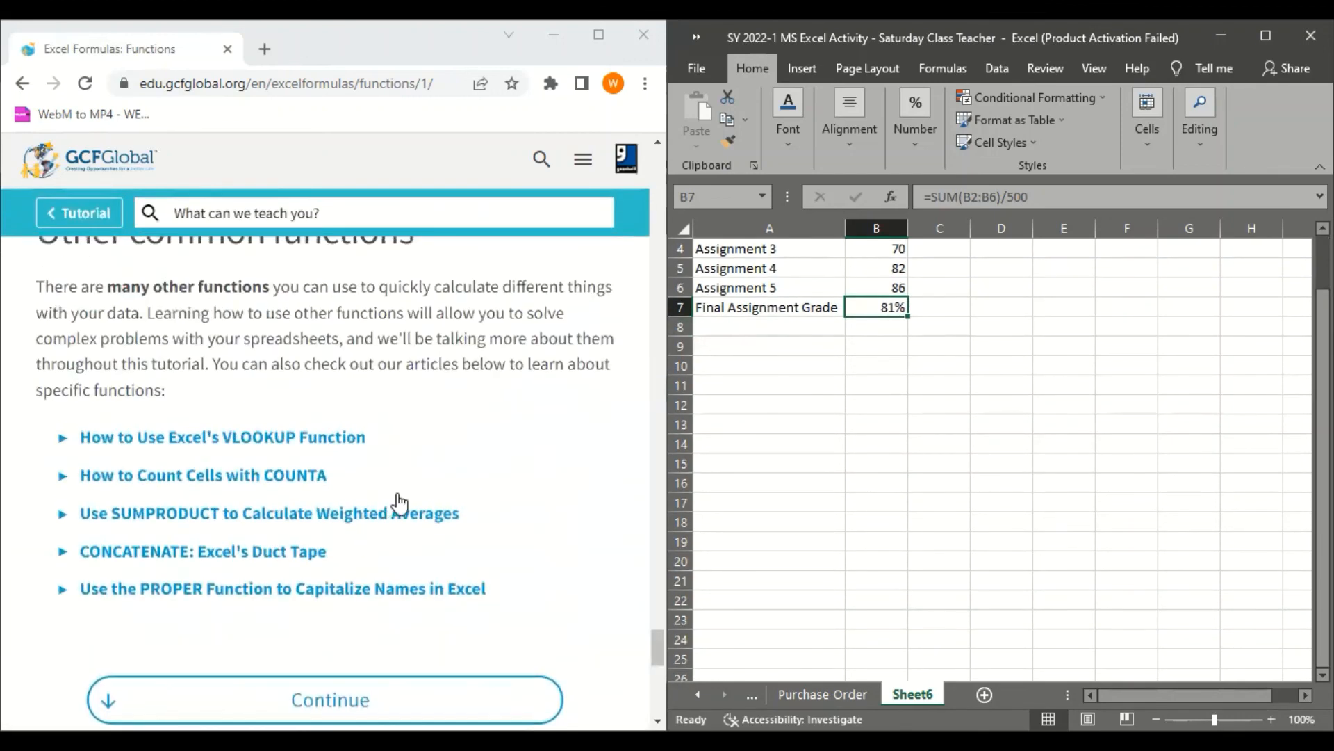
pyautogui.scroll(-1, 379, 489)
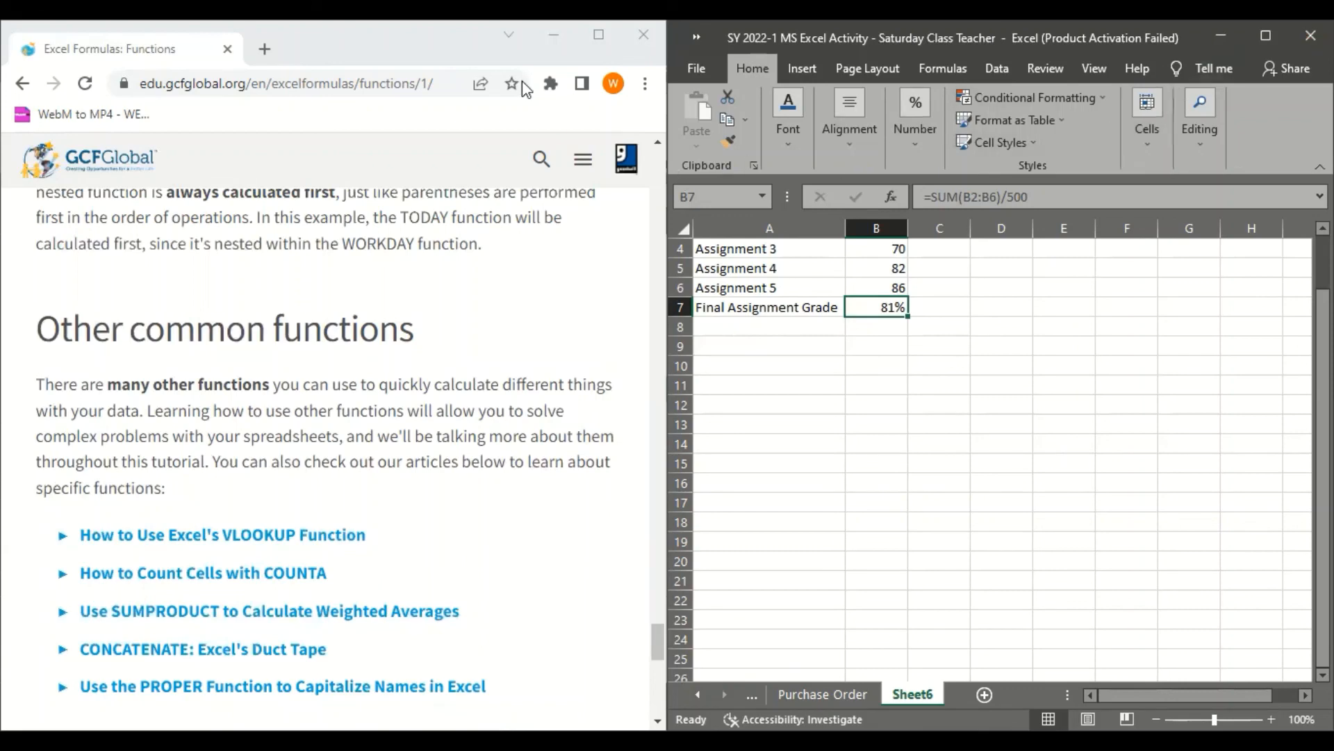
pyautogui.scroll(-2, 361, 311)
pyautogui.scroll(1, 360, 311)
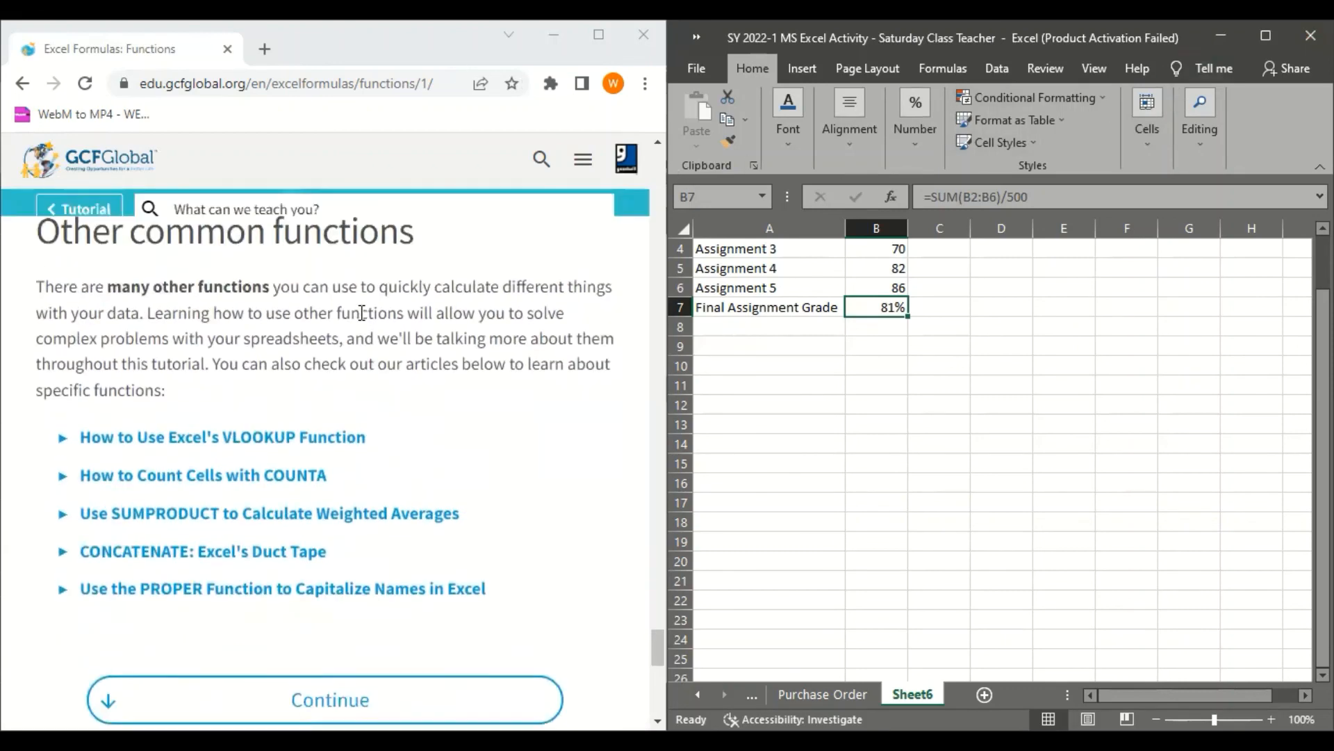
pyautogui.scroll(1, 361, 311)
pyautogui.scroll(-3, 361, 311)
pyautogui.scroll(3, 360, 311)
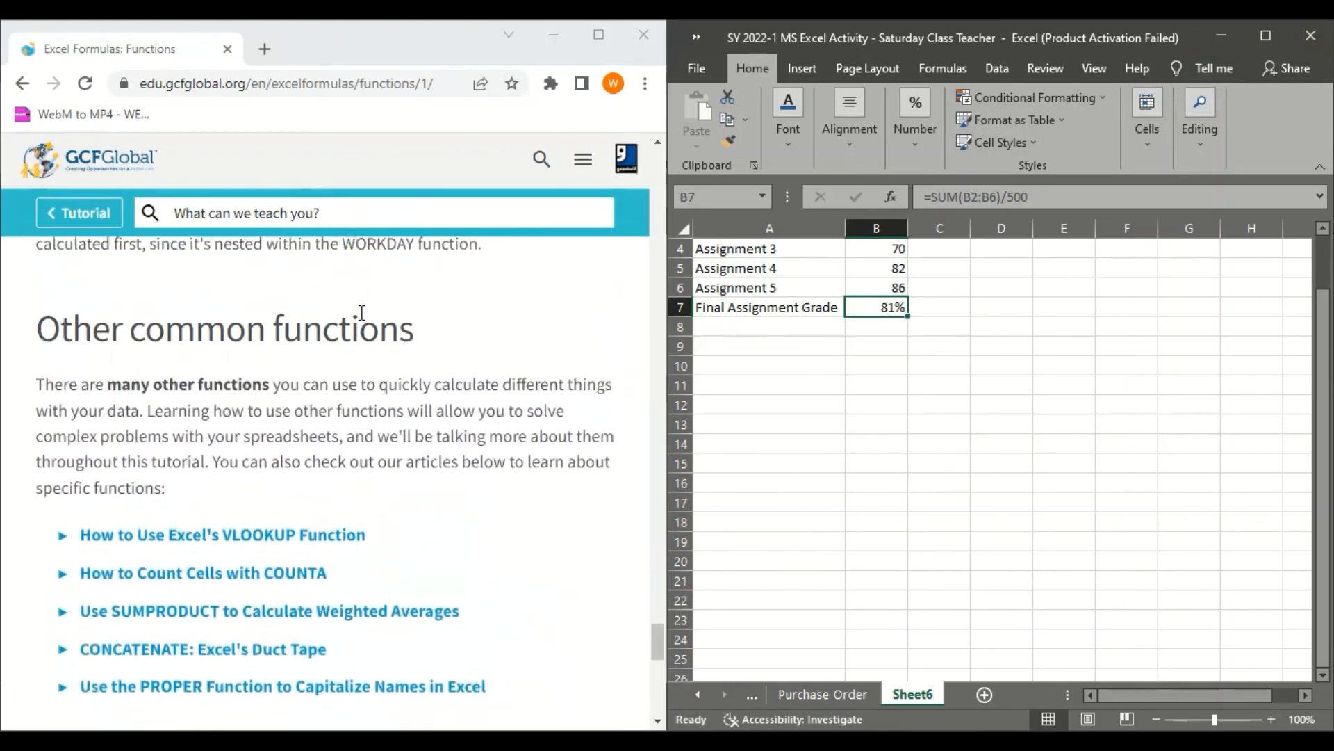
pyautogui.scroll(-1, 361, 312)
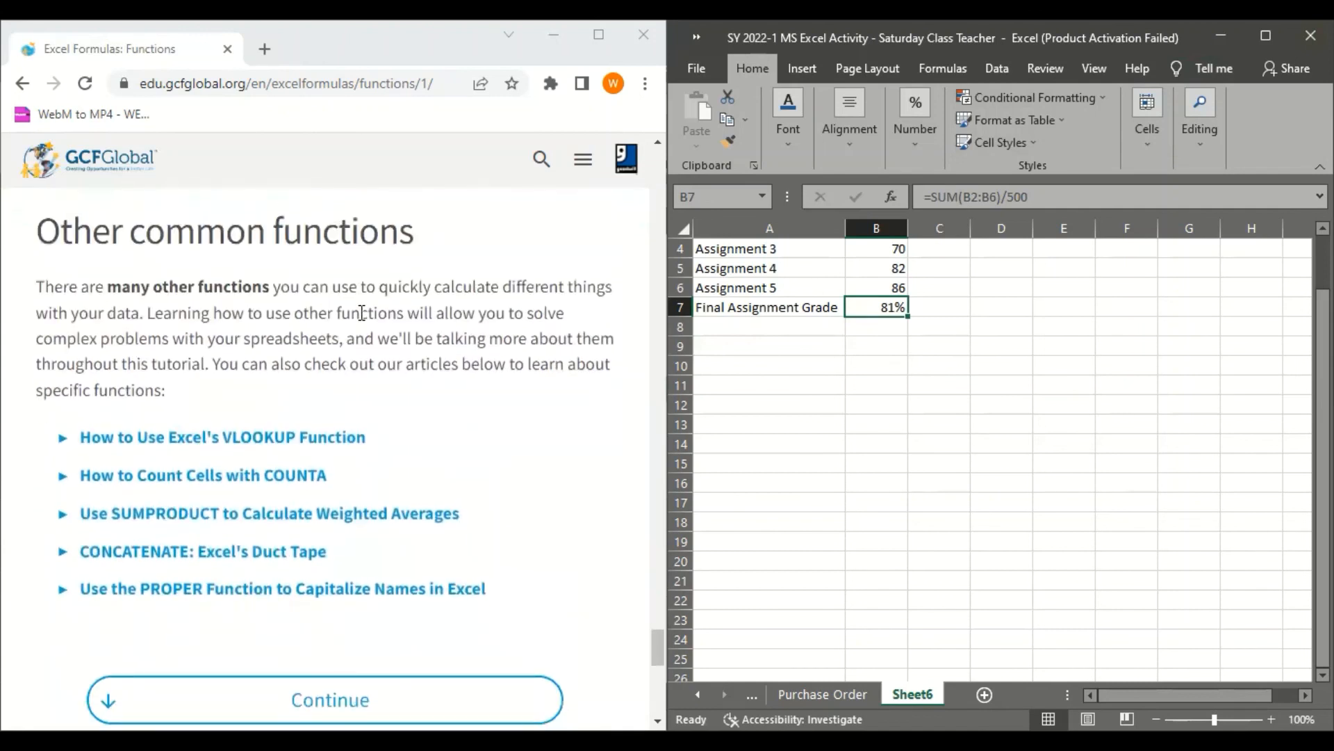